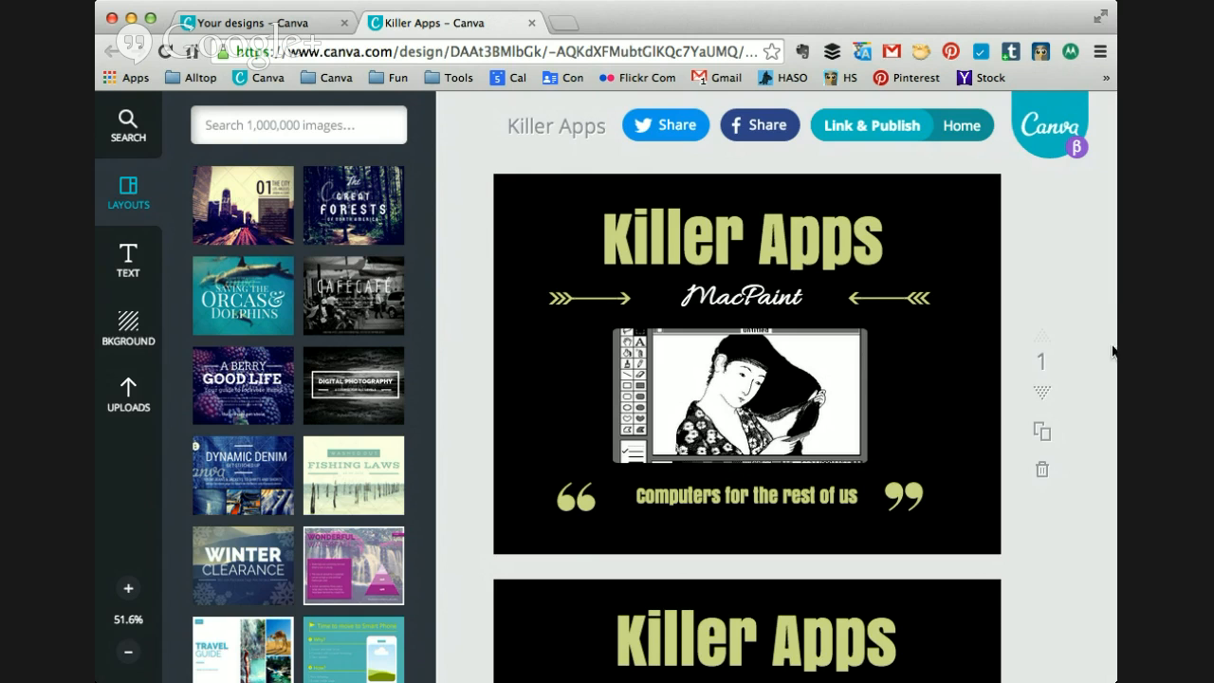
# Step: Look through the three Killer Apps slides covering MacPaint, PageMaker and Canva
pyautogui.scroll(-2, 1112, 355)
pyautogui.moveTo(1112, 355); pyautogui.dragTo(1109, 482)
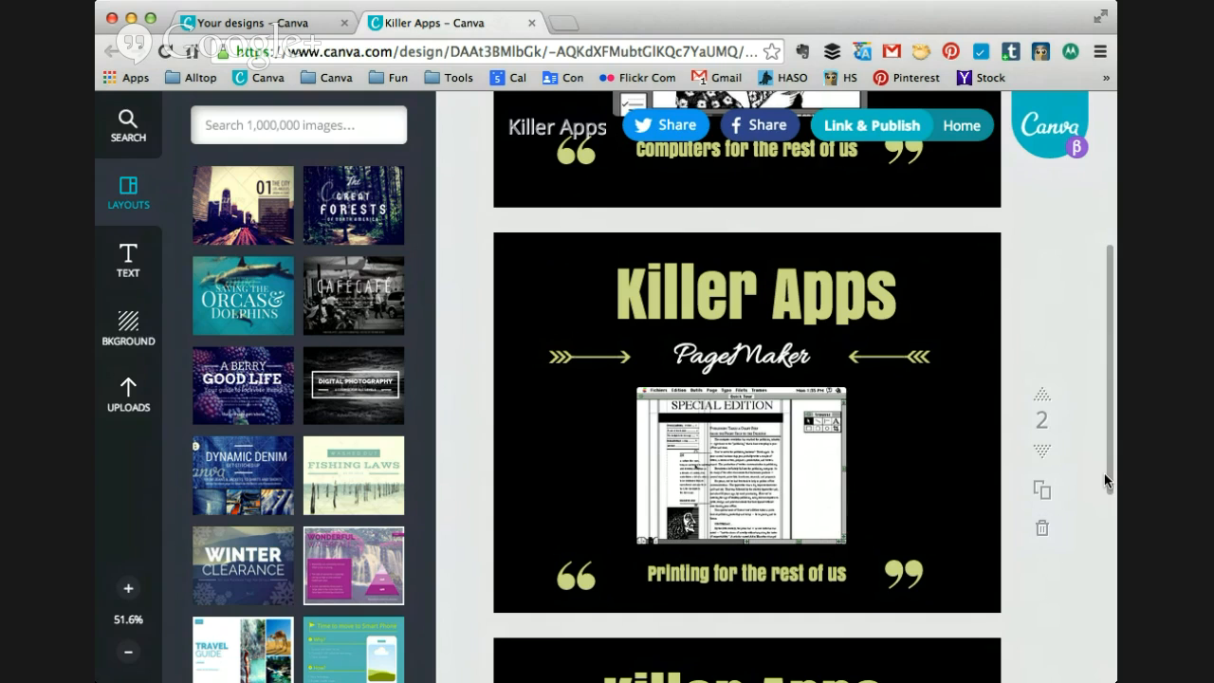
pyautogui.moveTo(1105, 479); pyautogui.dragTo(1102, 629)
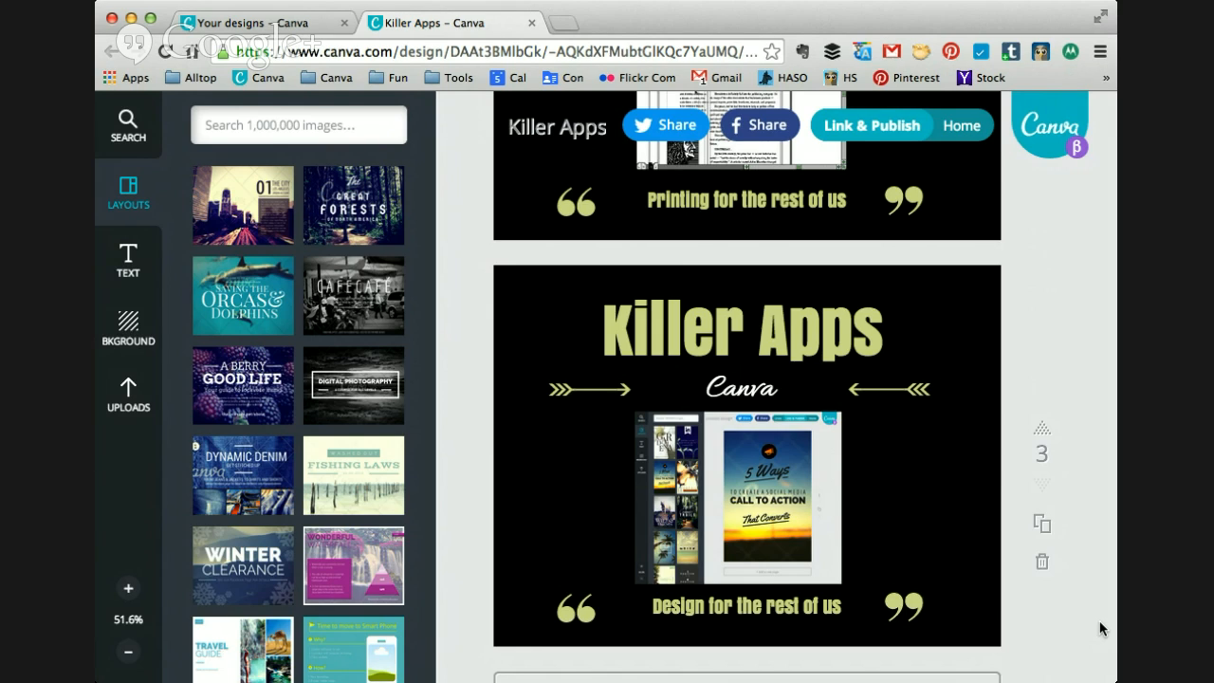
pyautogui.scroll(5, 1072, 377)
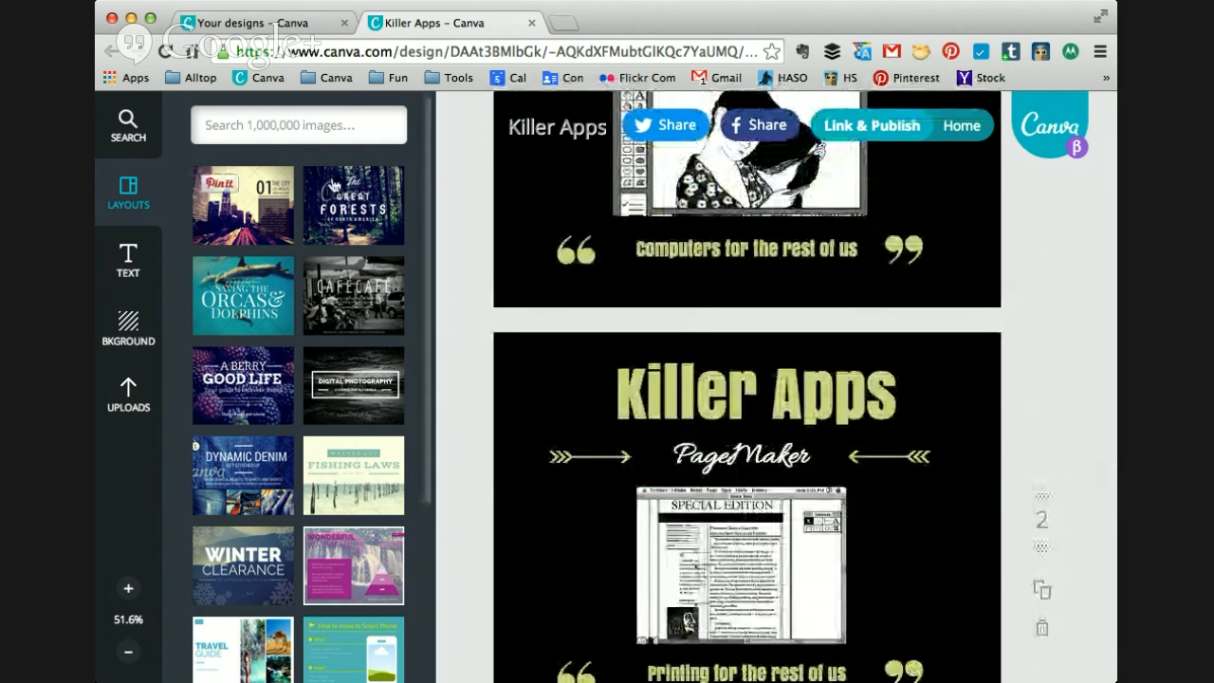
pyautogui.scroll(3, 945, 159)
# Step: Return to the home page and browse the full range of new design types, from Pinterest to Facebook Ad
pyautogui.click(957, 127)
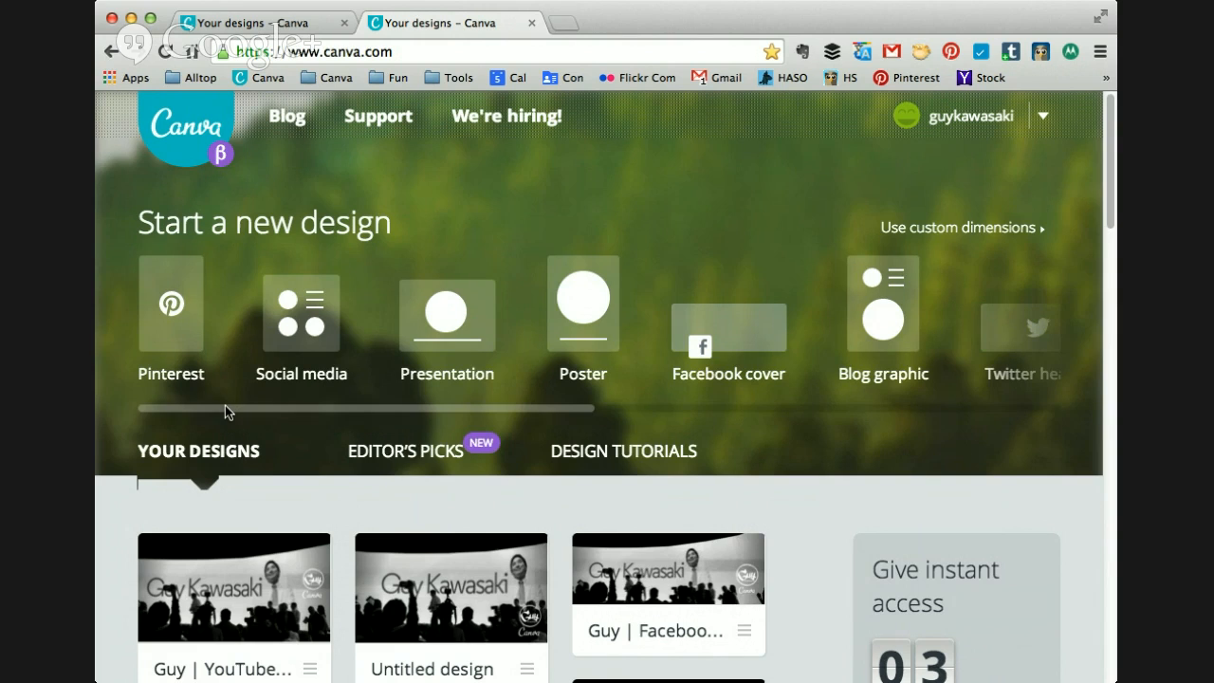
pyautogui.moveTo(230, 408); pyautogui.dragTo(765, 453)
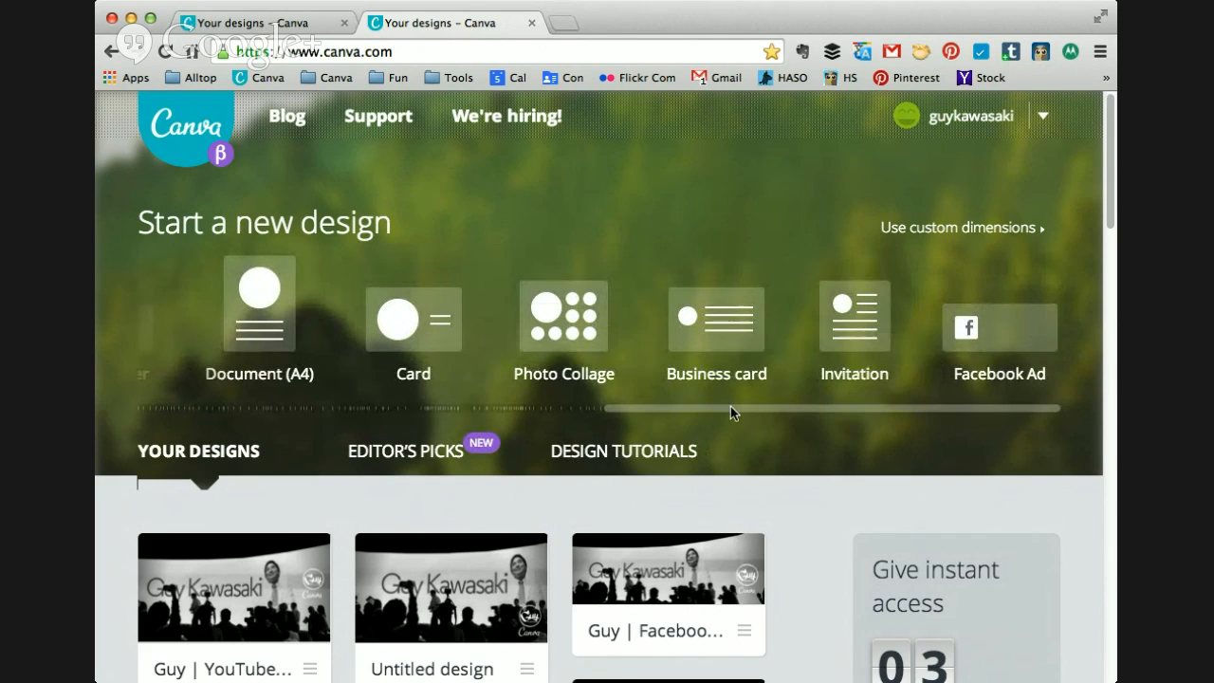
pyautogui.moveTo(730, 411); pyautogui.dragTo(839, 436)
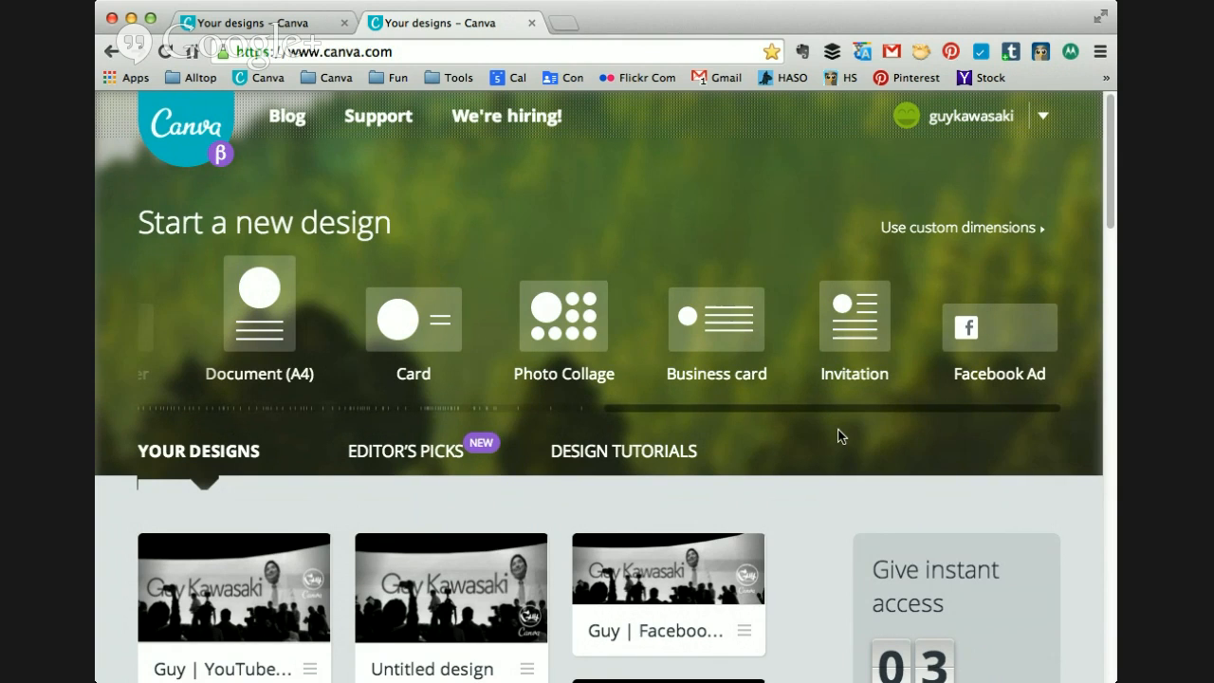
pyautogui.moveTo(814, 413); pyautogui.dragTo(328, 430)
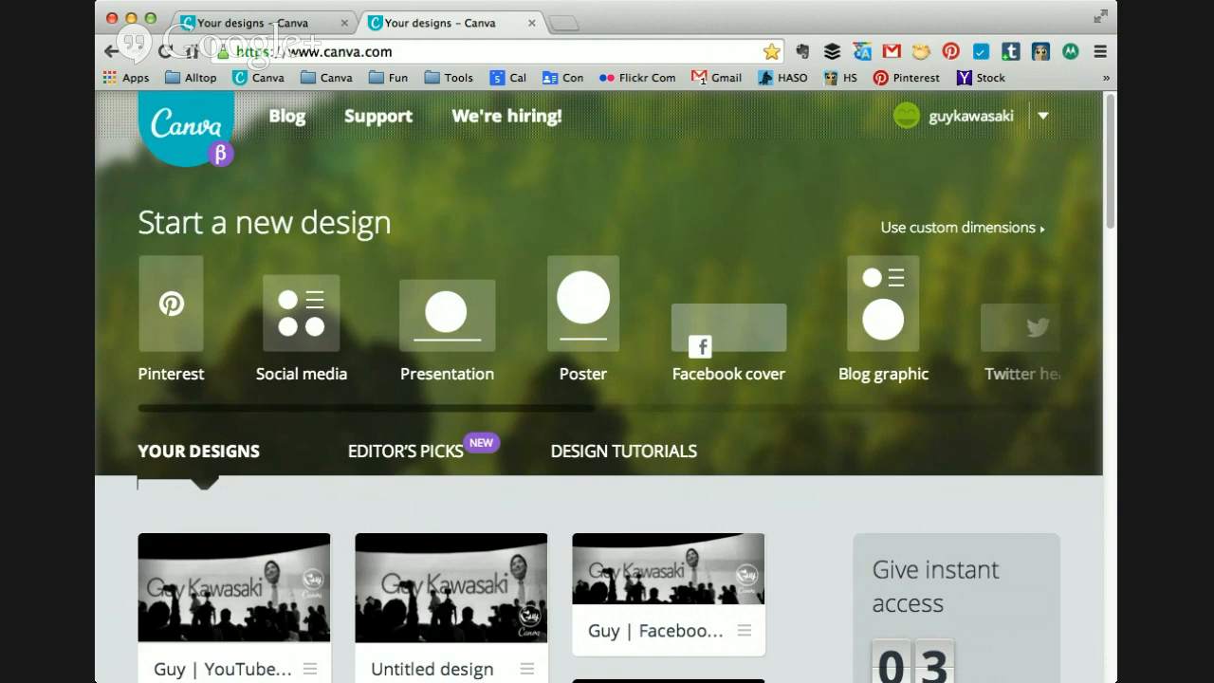
# Step: Resize the browser window and view the Editor's Picks and Design Tutorials collections
pyautogui.moveTo(1112, 676); pyautogui.dragTo(914, 679)
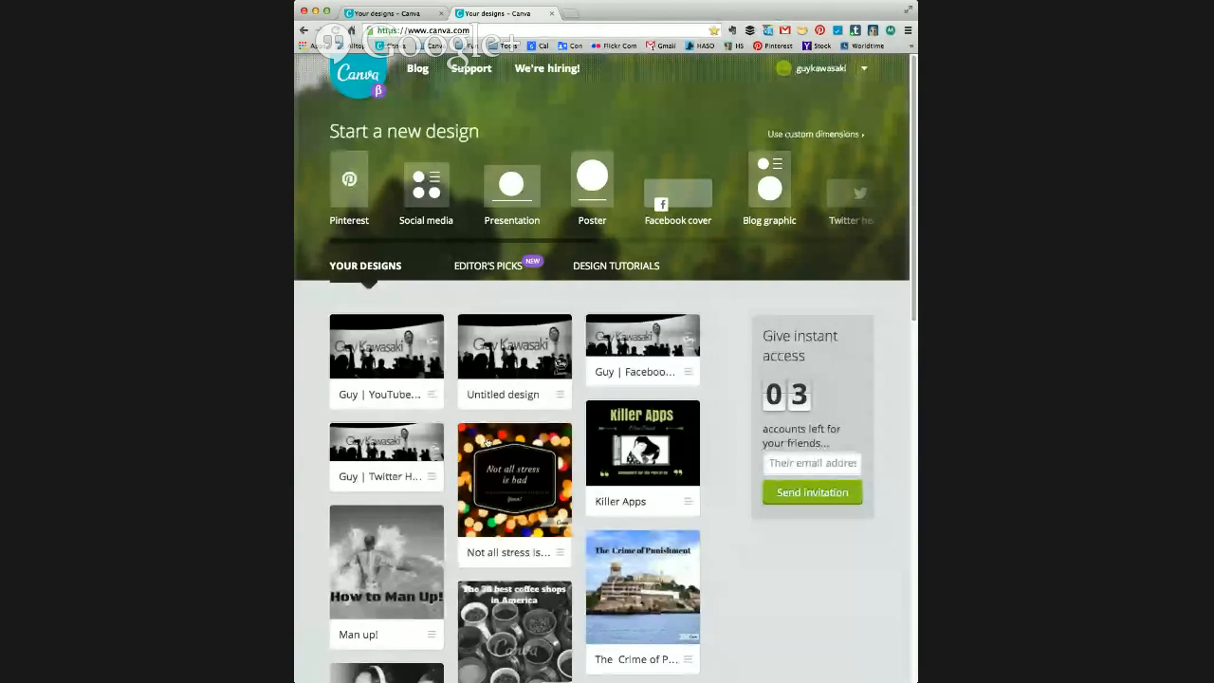
pyautogui.click(488, 267)
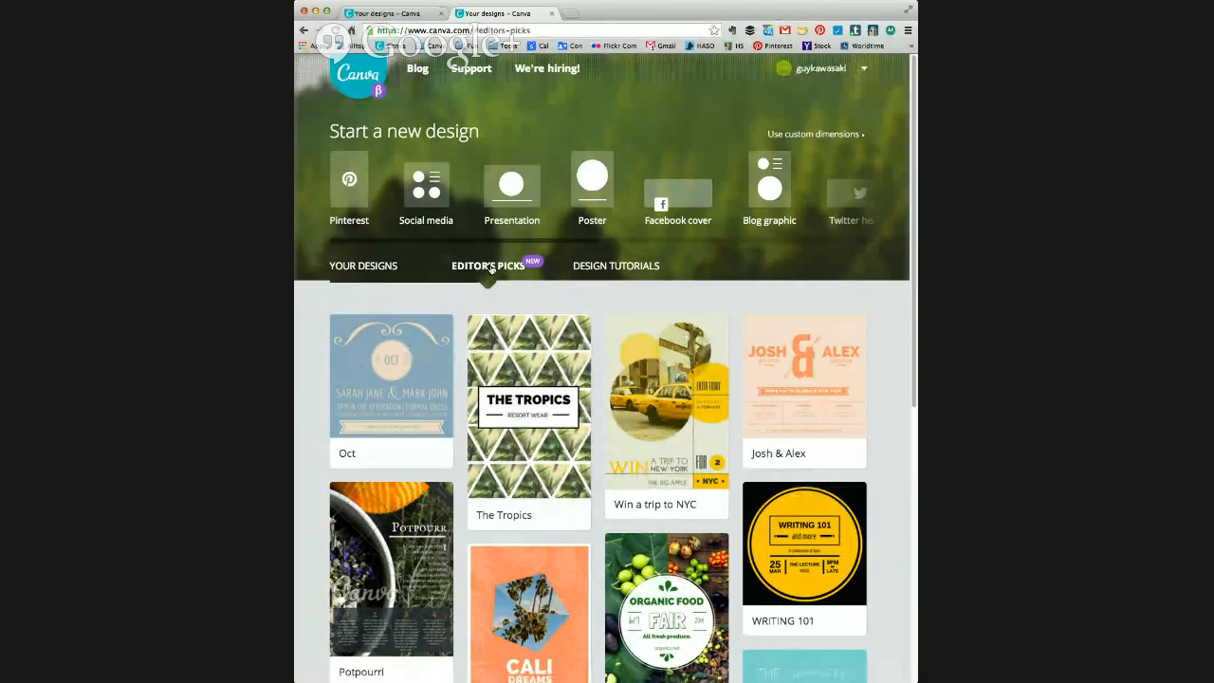
pyautogui.click(594, 268)
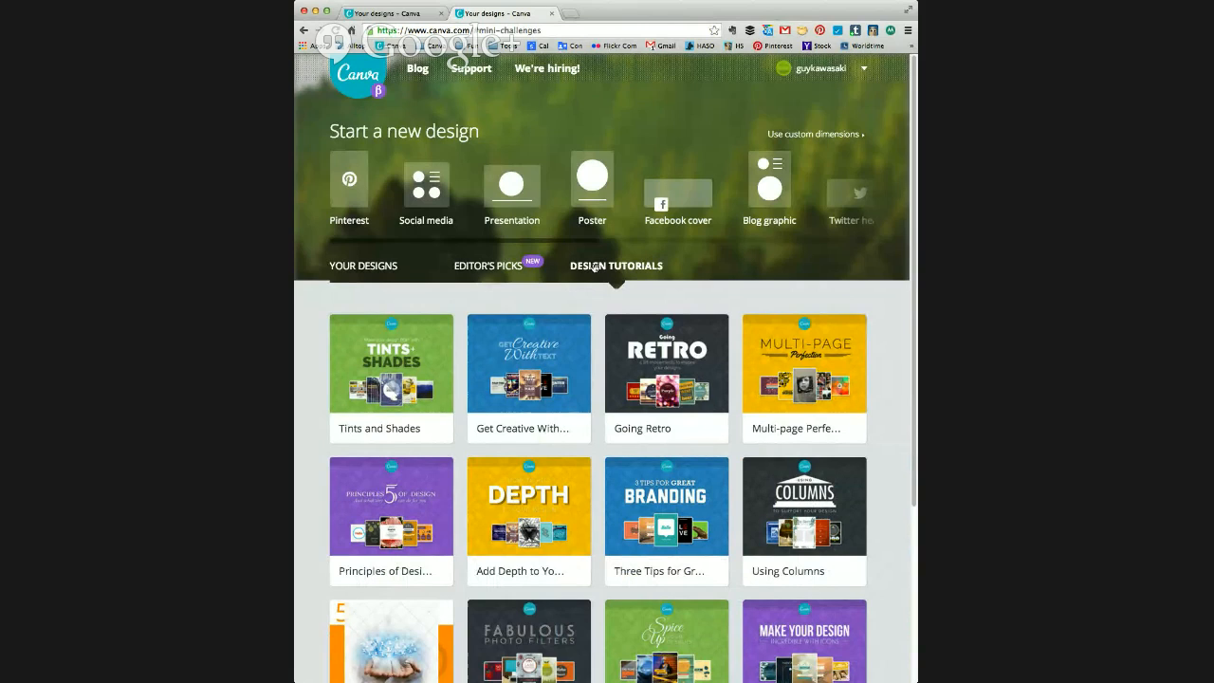
# Step: Create a Pinterest design, apply the "Suddenly all the love songs were about you." layout and select its SUDDENLY heading
pyautogui.click(351, 200)
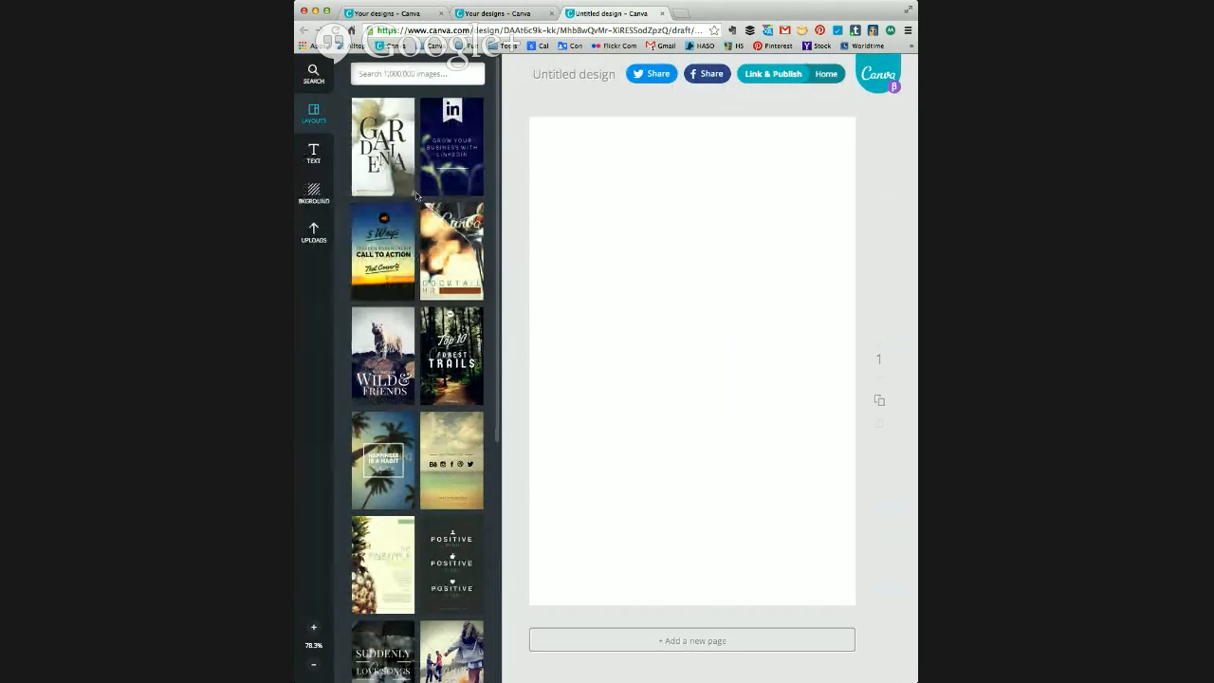
pyautogui.scroll(-3, 428, 233)
pyautogui.scroll(-3, 428, 233)
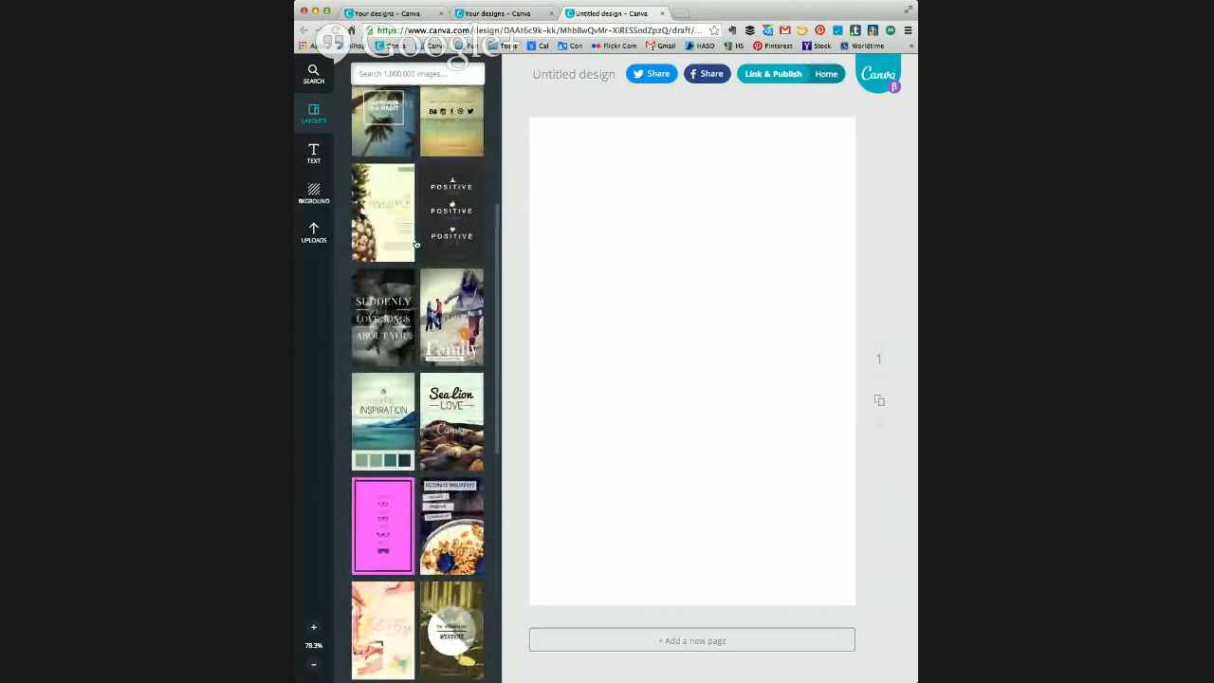
pyautogui.click(390, 335)
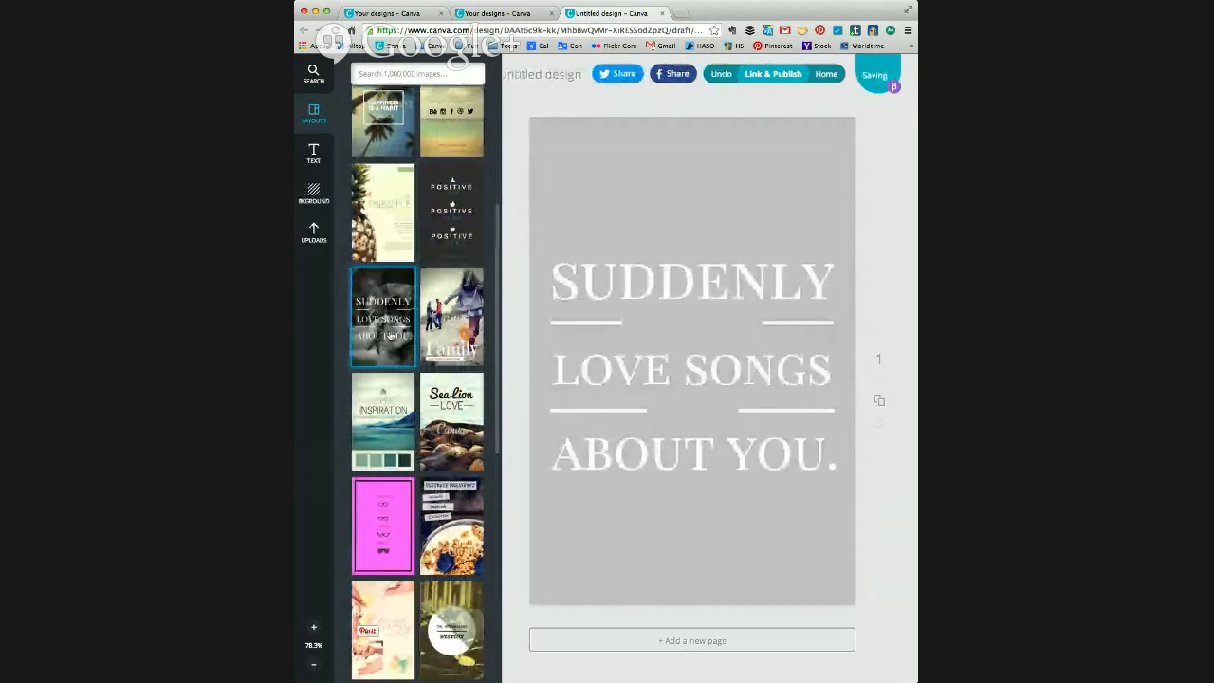
pyautogui.click(700, 276)
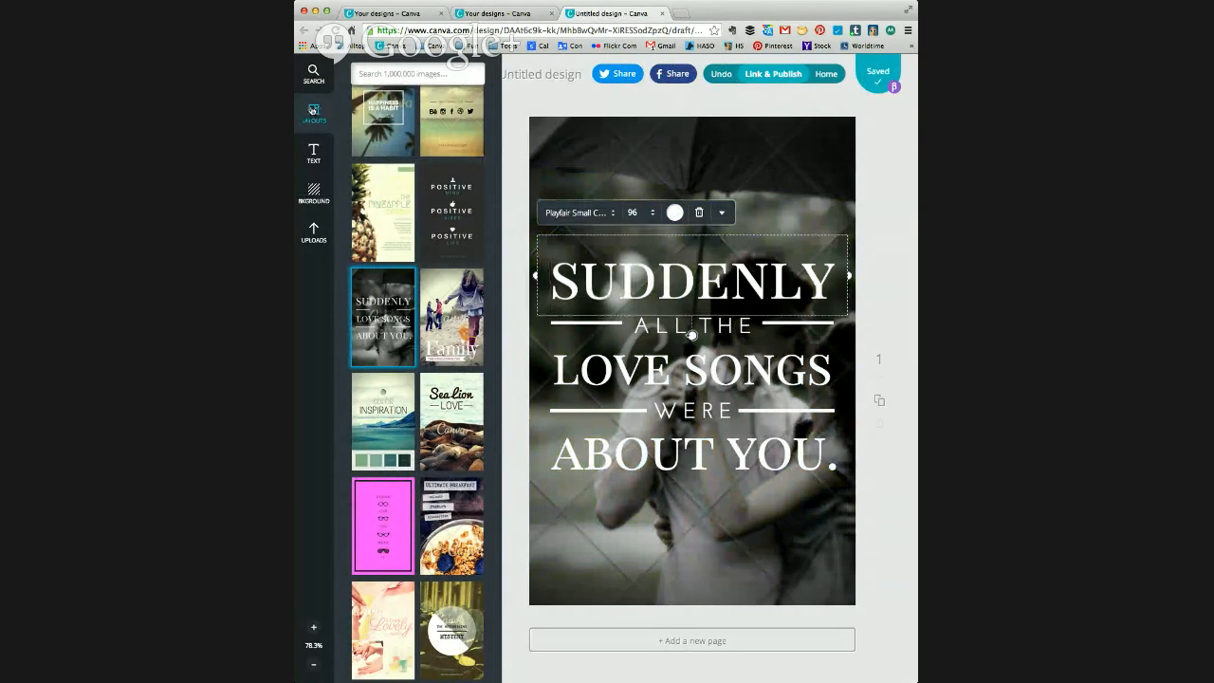
# Step: Add the purple and gold "brand" ribbon badge text holder to the page
pyautogui.click(314, 155)
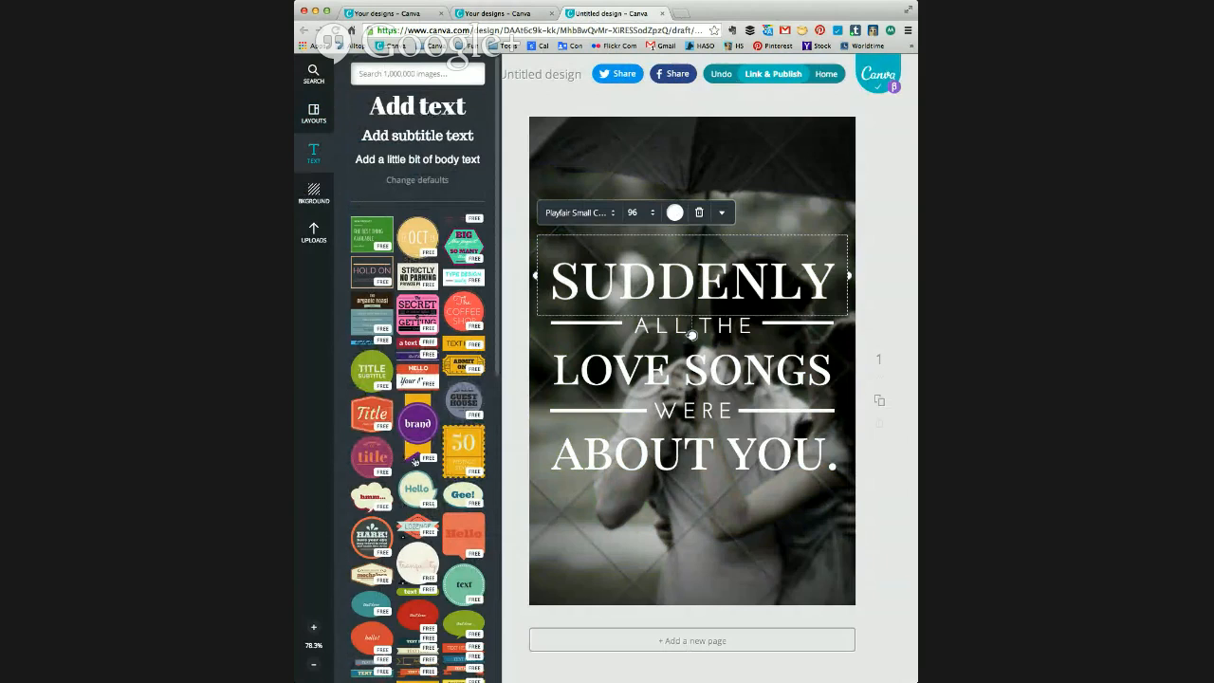
pyautogui.click(420, 429)
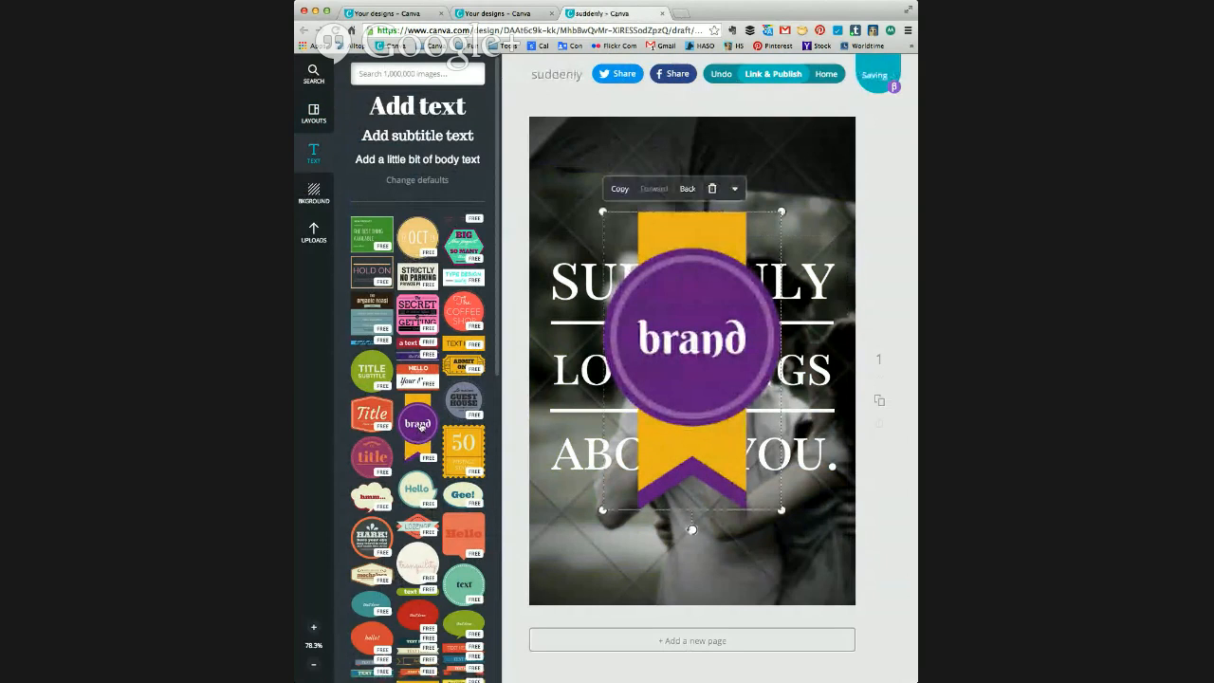
# Step: Try the plain lime green background on the page
pyautogui.click(317, 193)
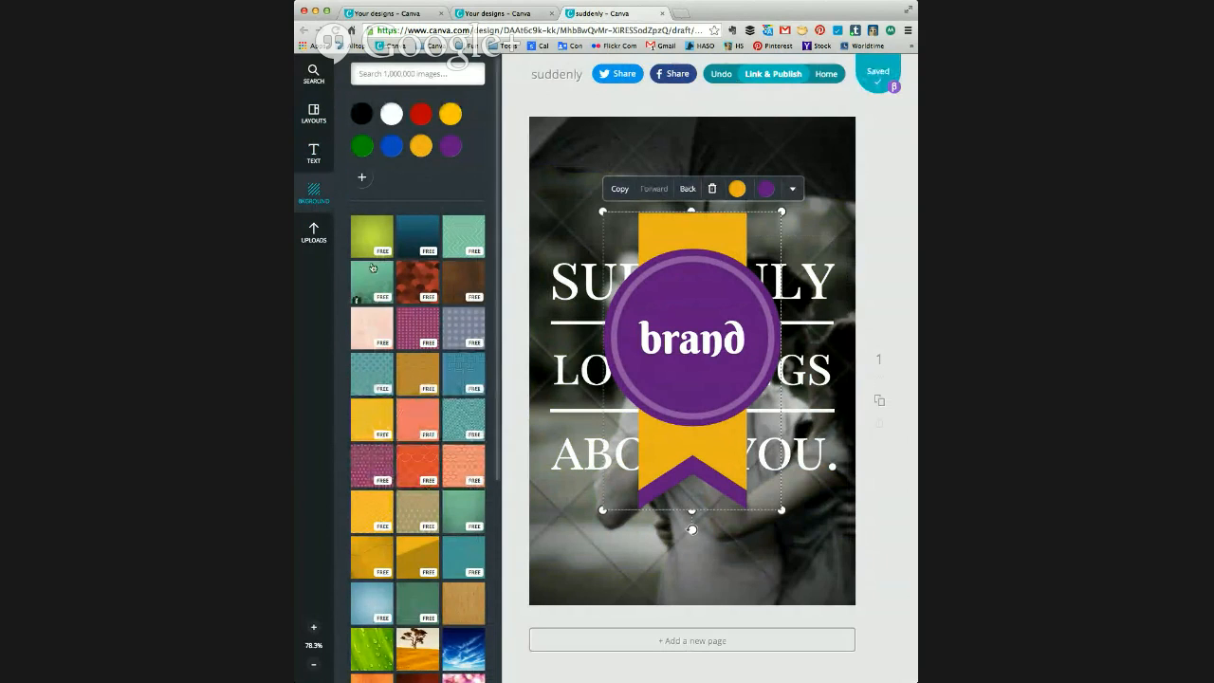
pyautogui.click(372, 234)
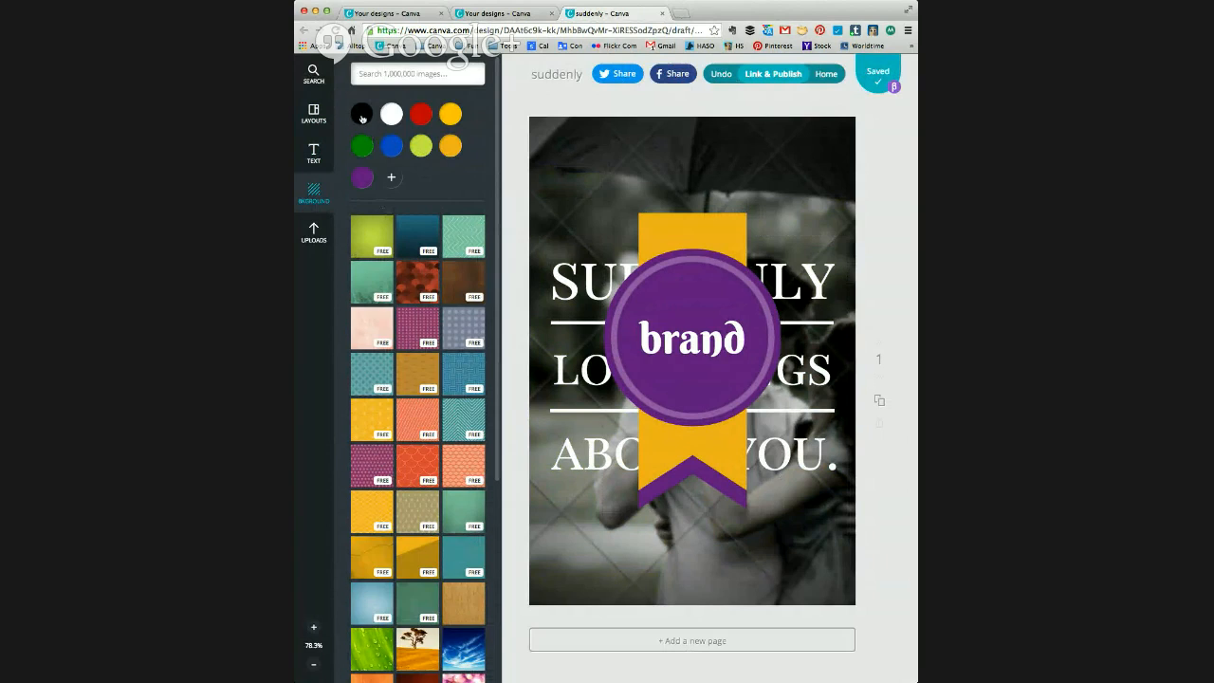
# Step: View the uploaded images and the Facebook image source
pyautogui.click(313, 232)
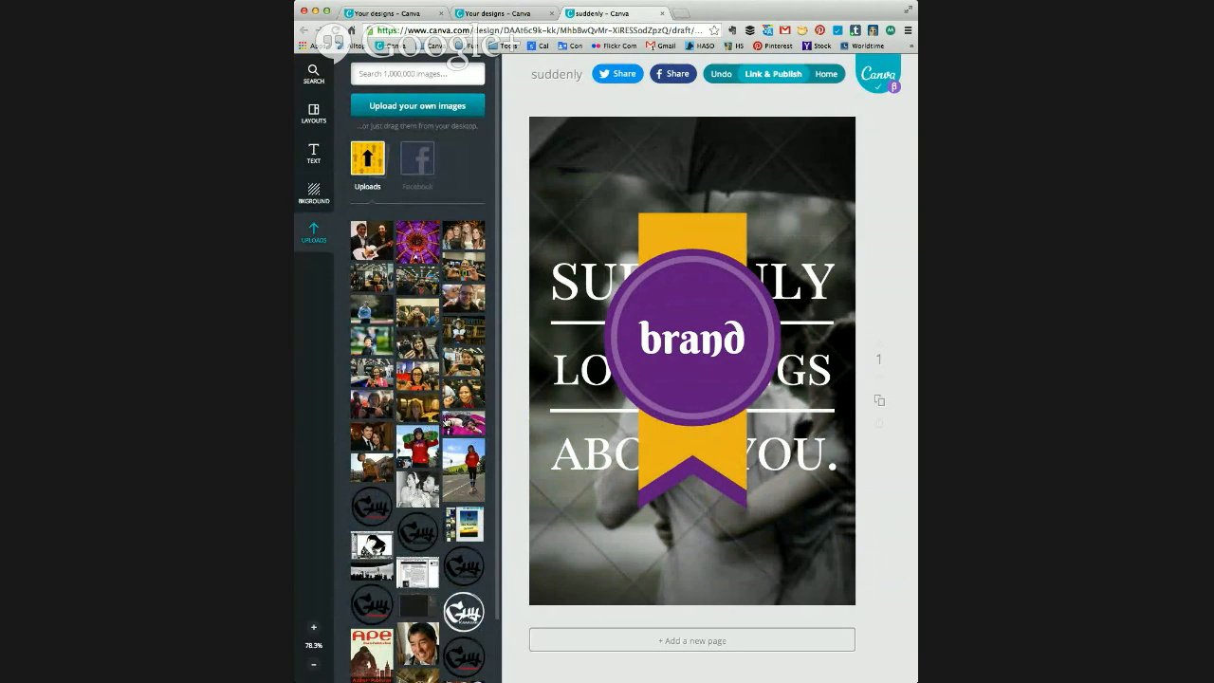
pyautogui.click(423, 169)
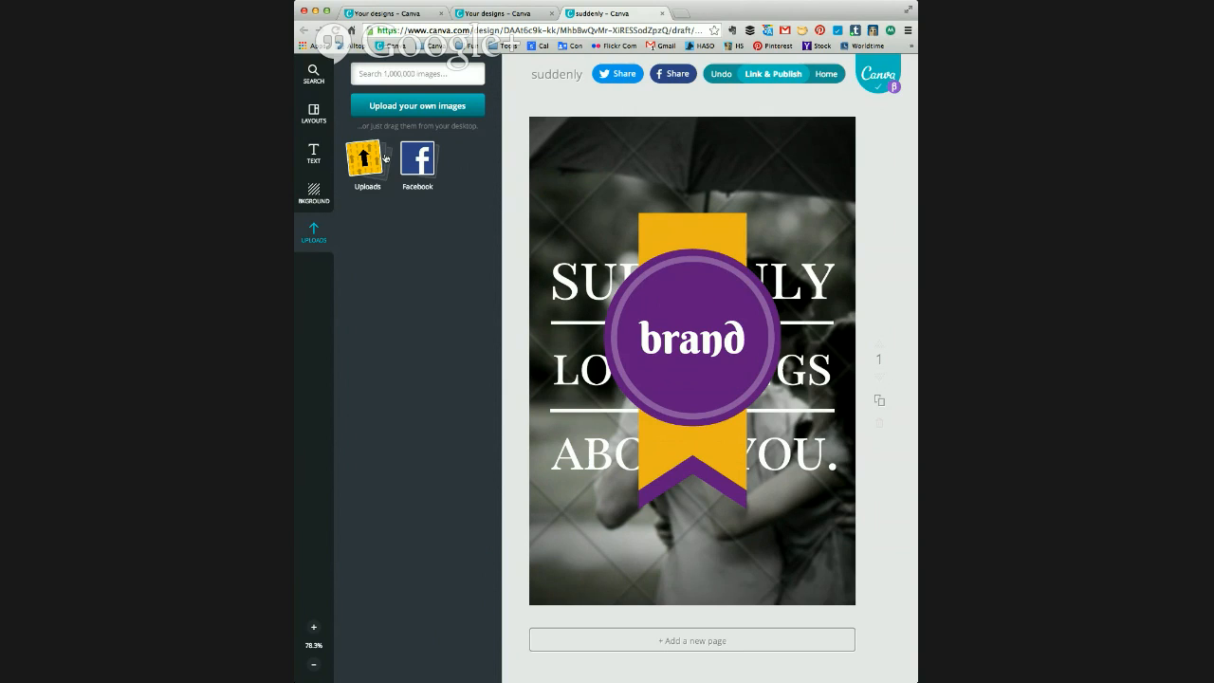
# Step: Search the image library for "summer" and add the photo of four friends jumping on a beach to the page
pyautogui.click(376, 74)
pyautogui.write('wind')
pyautogui.write('e')
pyautogui.press('BackSpace')
pyautogui.press('BackSpace')
pyautogui.press('BackSpace')
pyautogui.press('BackSpace')
pyautogui.press('BackSpace')
pyautogui.press('BackSpace')
pyautogui.write('summer')
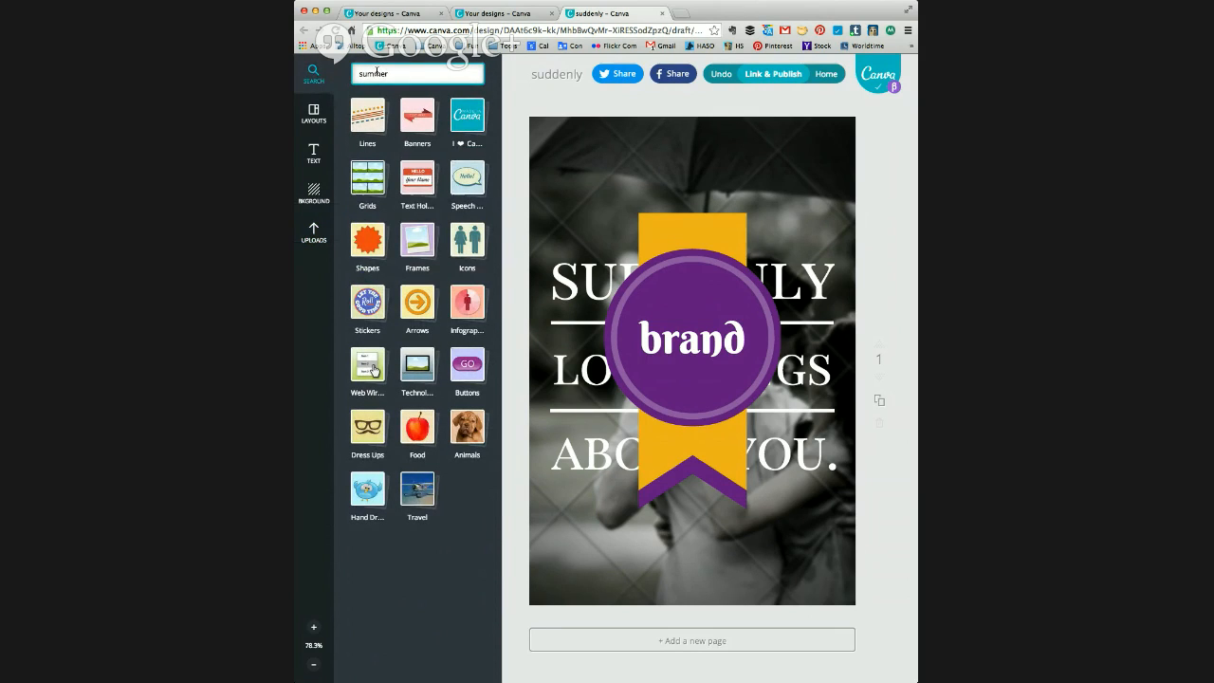
pyautogui.press('Return')
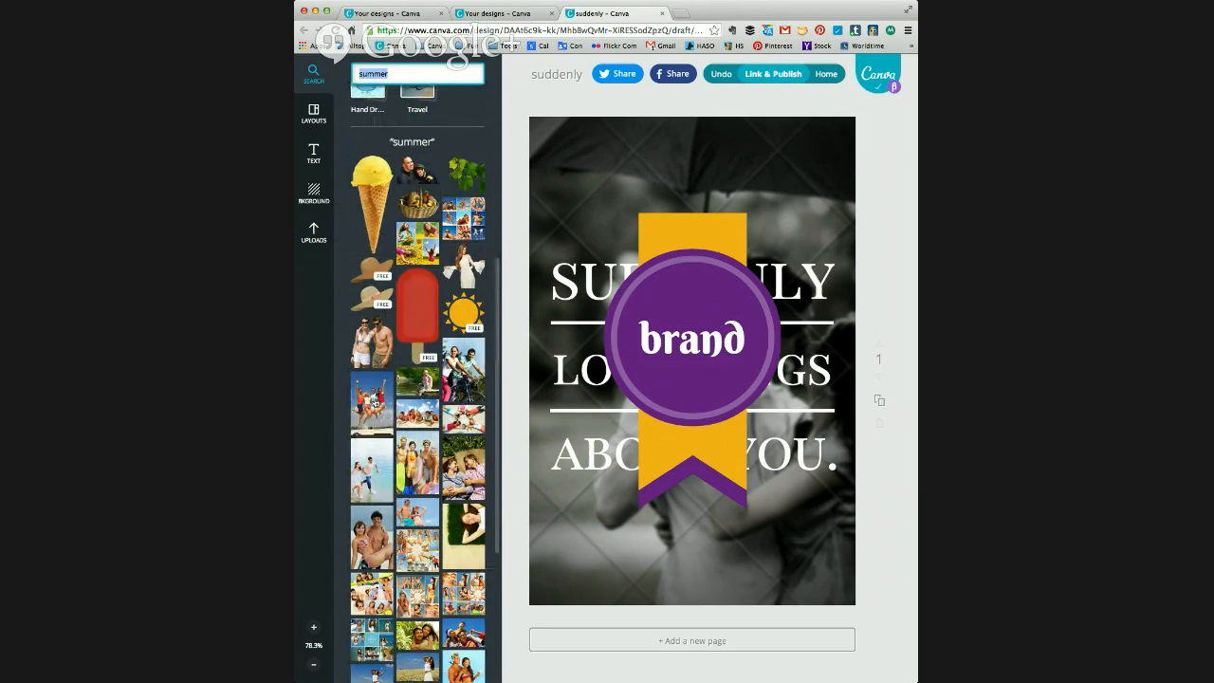
pyautogui.click(373, 402)
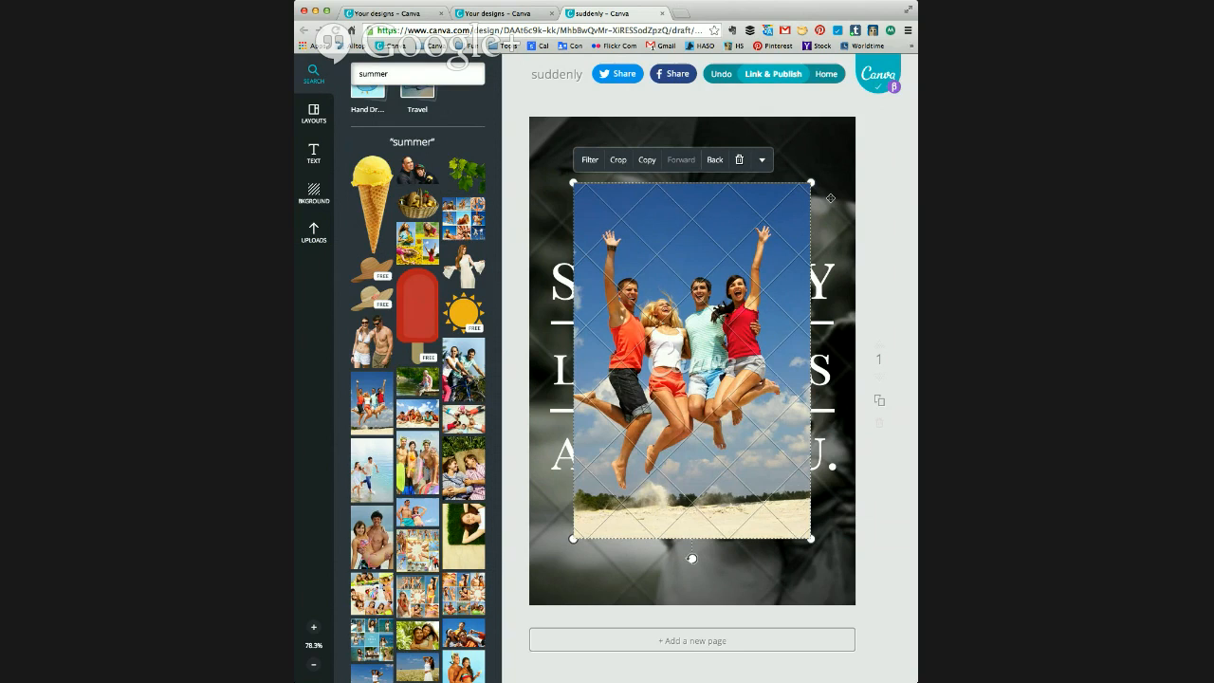
# Step: Leave the design for the home page and open the Design Tutorials
pyautogui.click(823, 74)
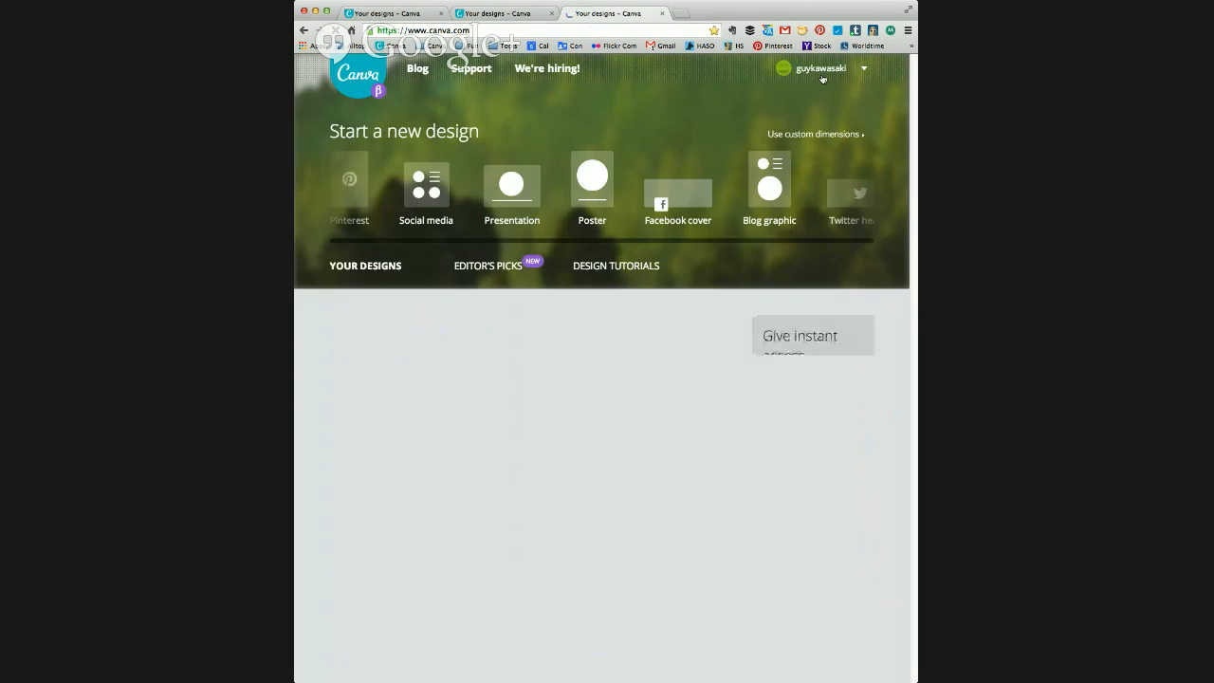
pyautogui.click(632, 269)
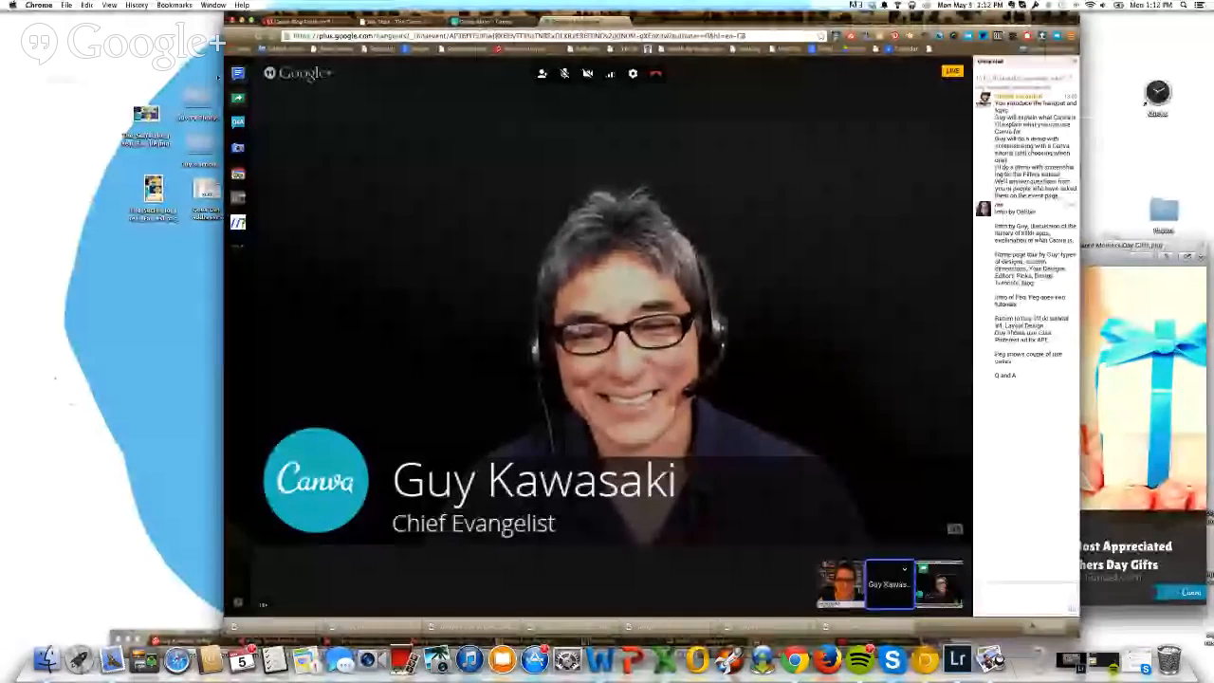
# Step: Hide the group chat in the hangout and show it again
pyautogui.click(239, 74)
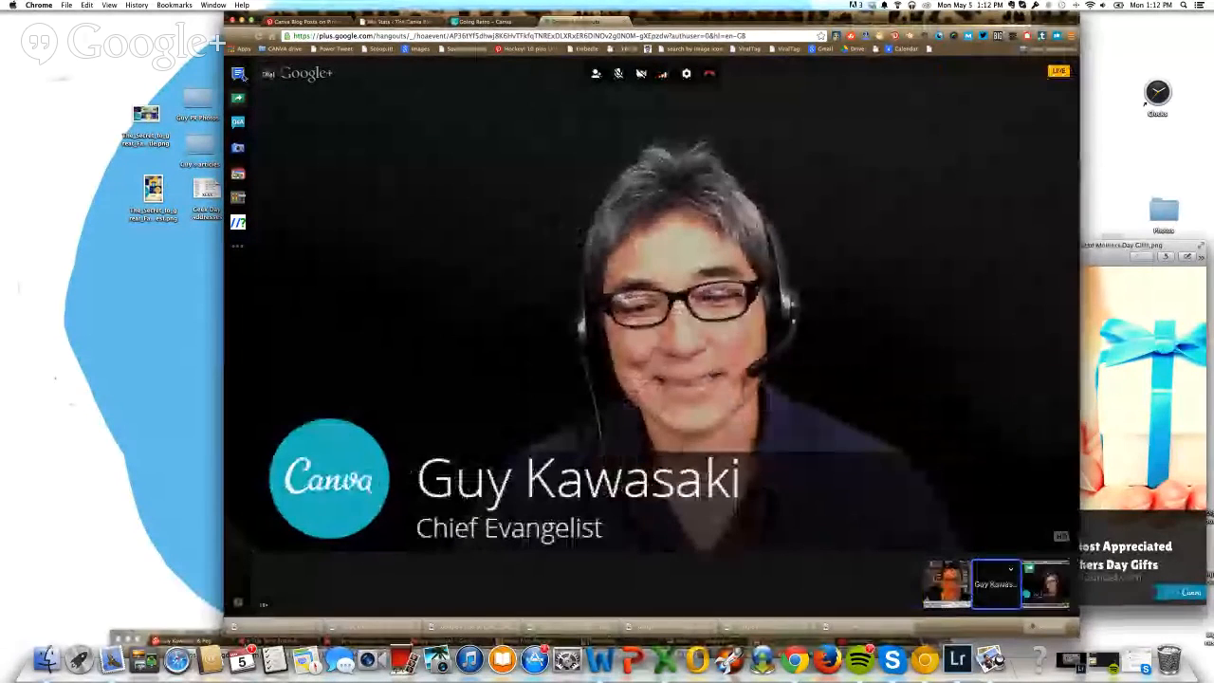
pyautogui.click(239, 73)
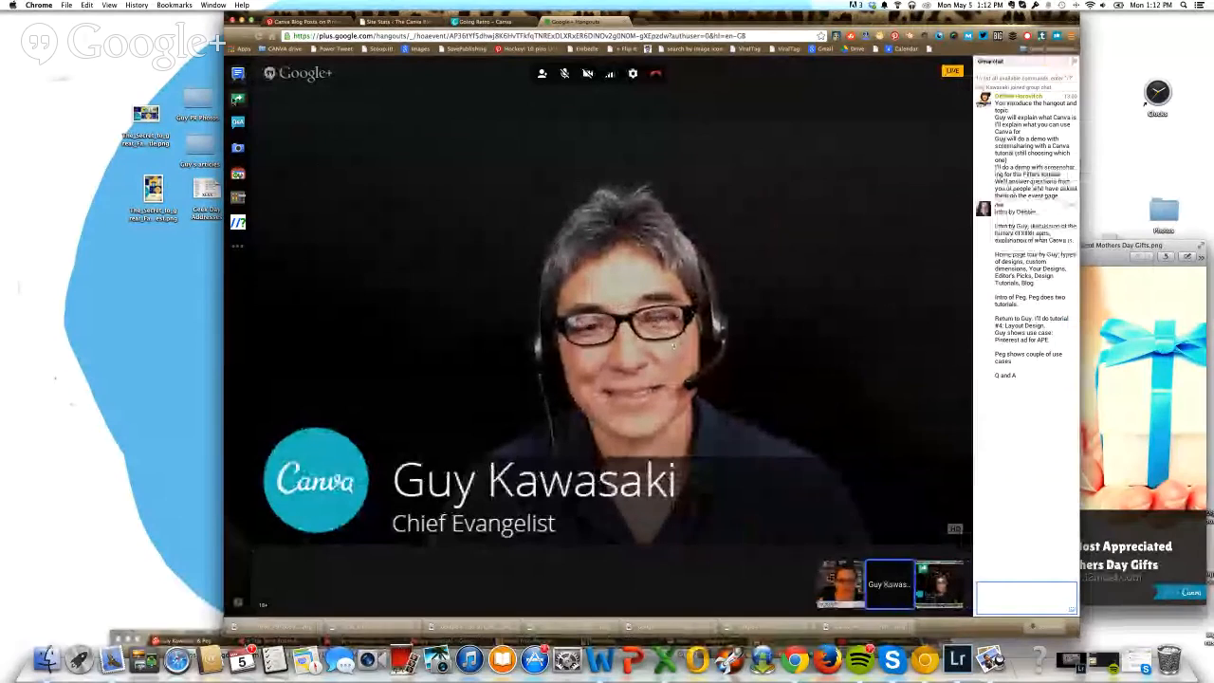
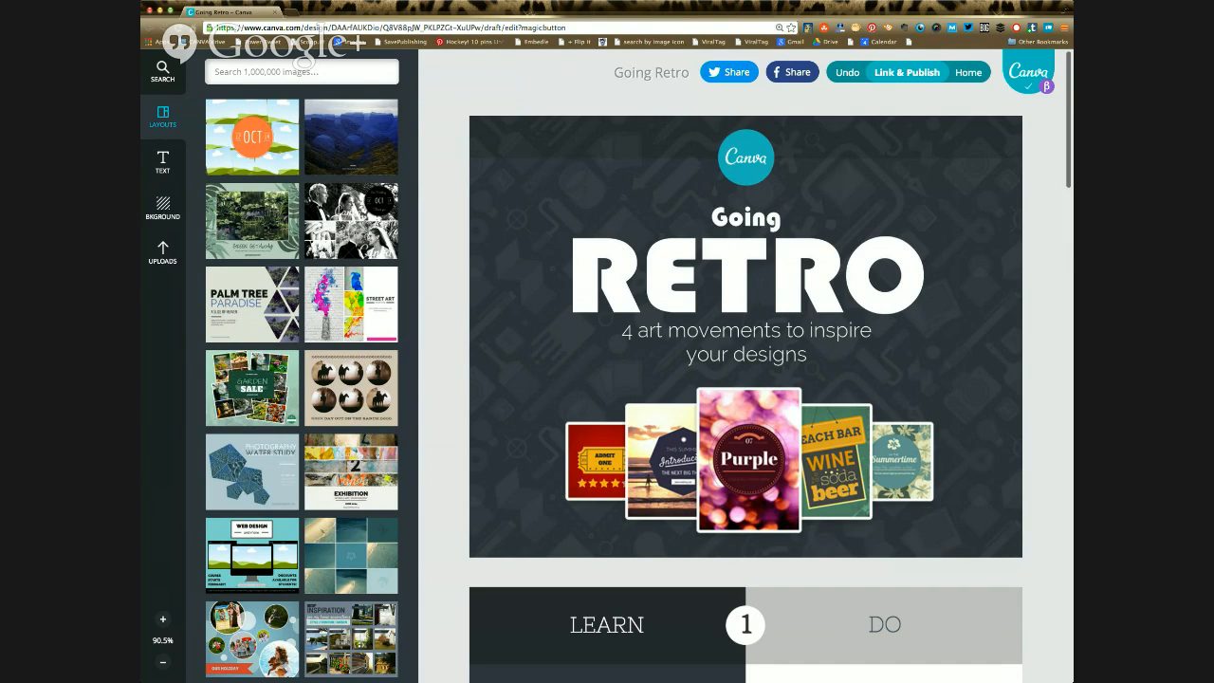
# Step: Look through the Going Retro tutorial's title page and its first exercise on the Art Nouveau movement
pyautogui.scroll(-1, 746, 366)
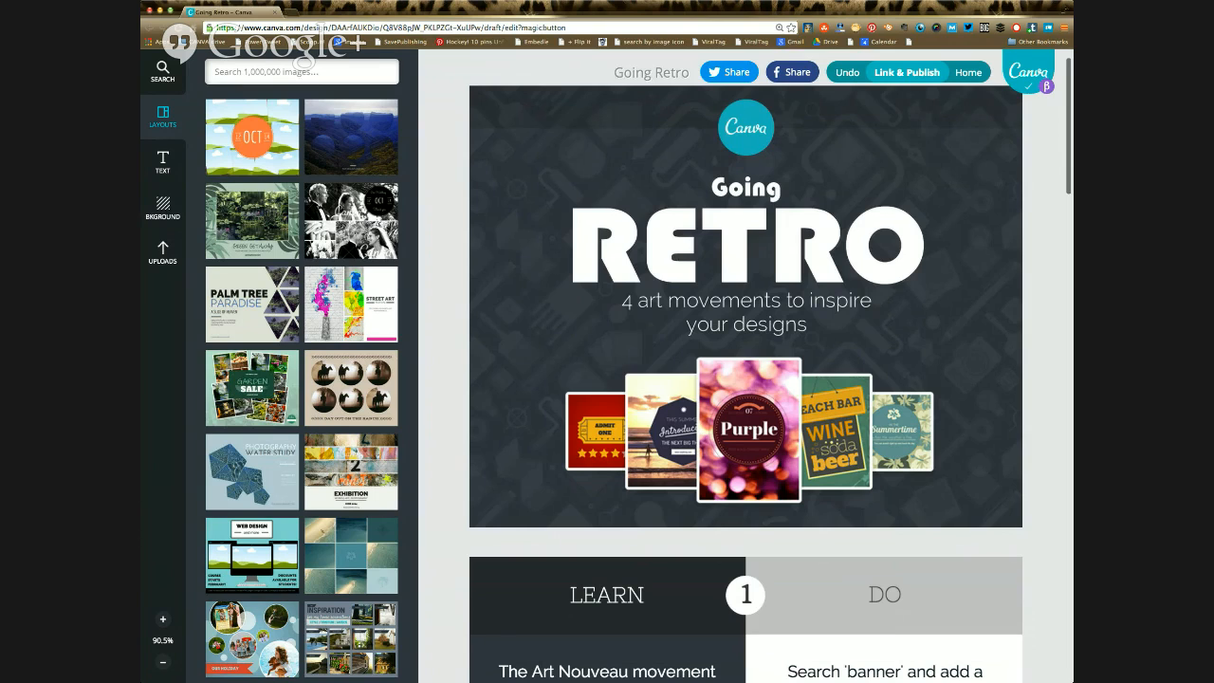
pyautogui.scroll(-1, 746, 379)
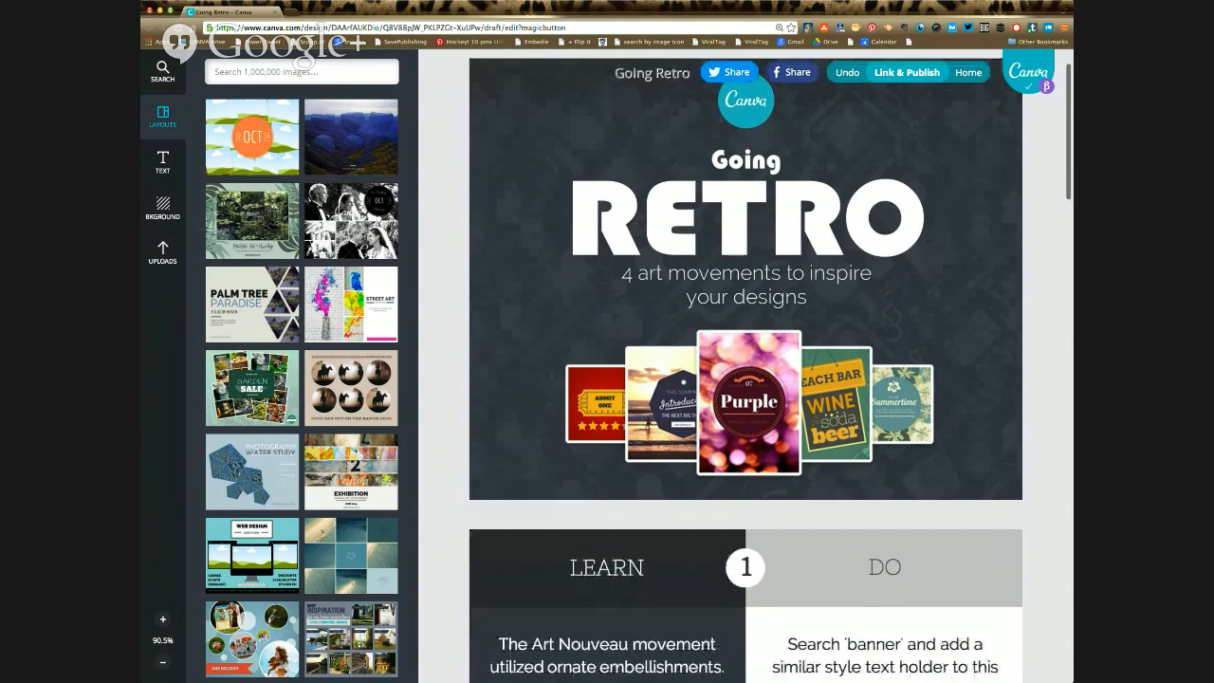
pyautogui.scroll(-3, 745, 380)
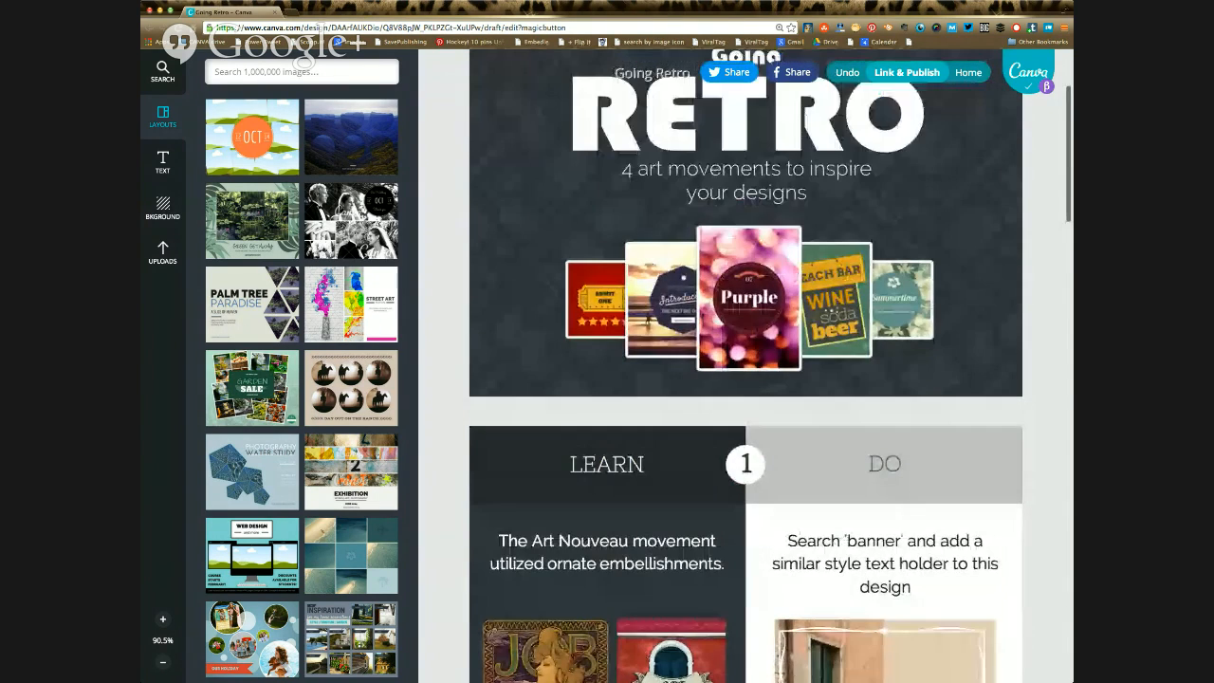
pyautogui.scroll(5, 745, 380)
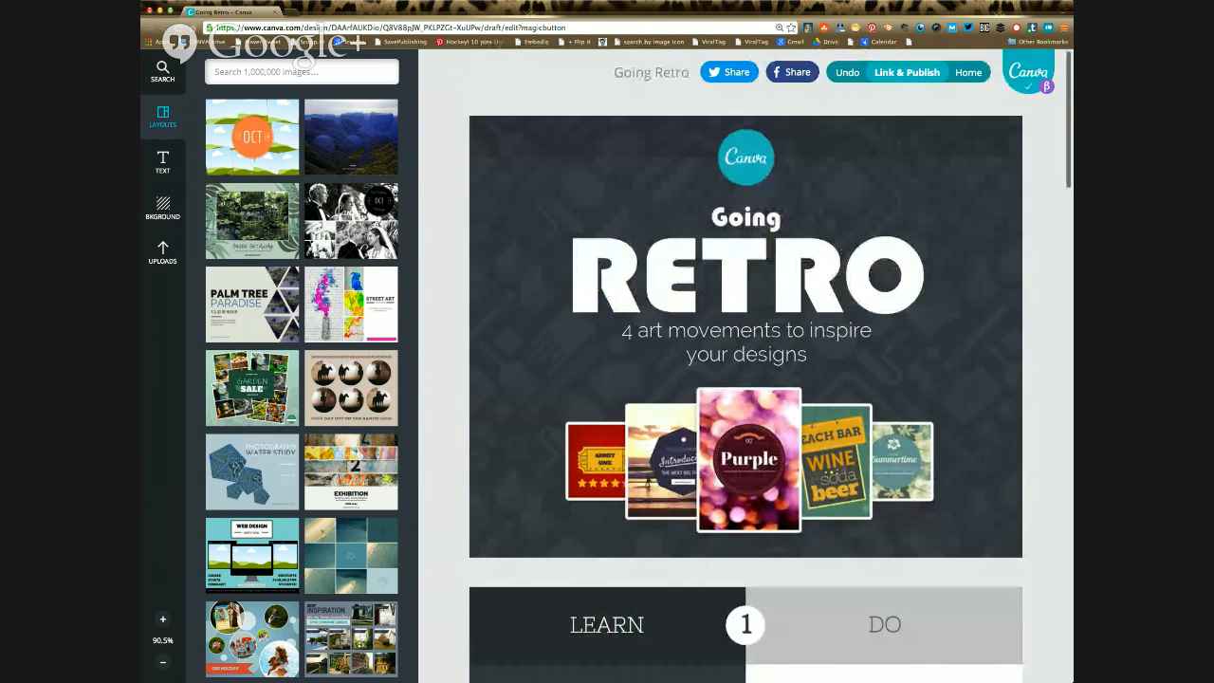
pyautogui.scroll(-1, 746, 380)
pyautogui.scroll(-15, 746, 380)
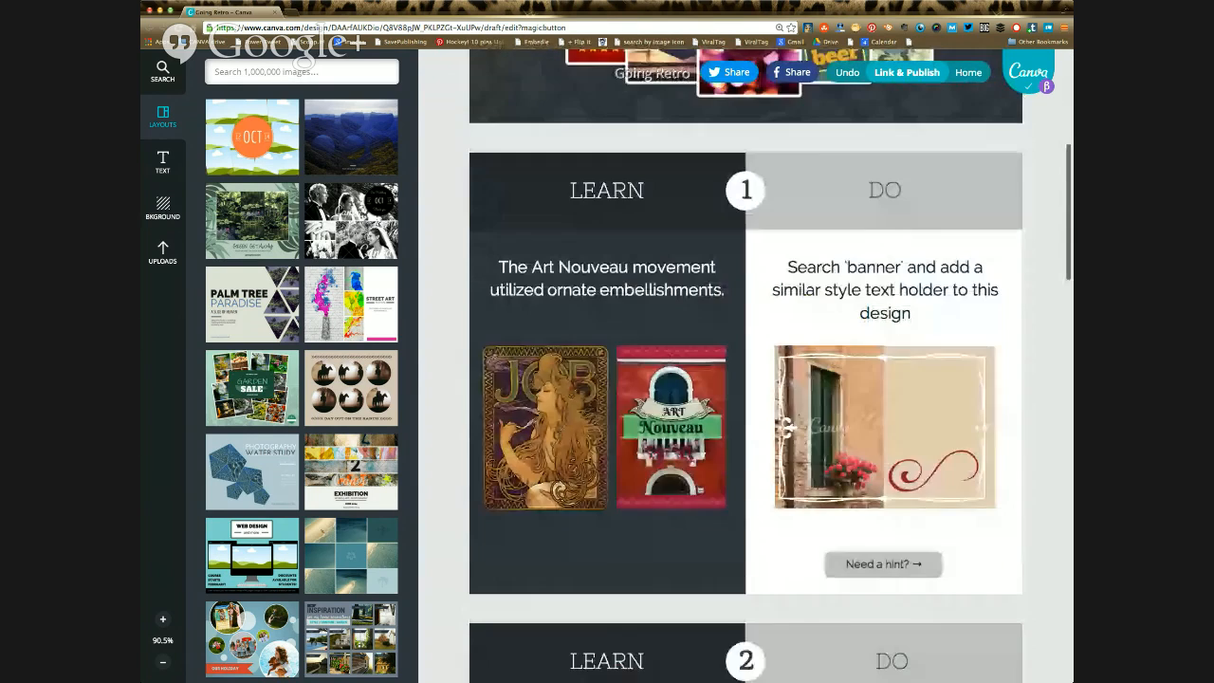
pyautogui.scroll(2, 746, 380)
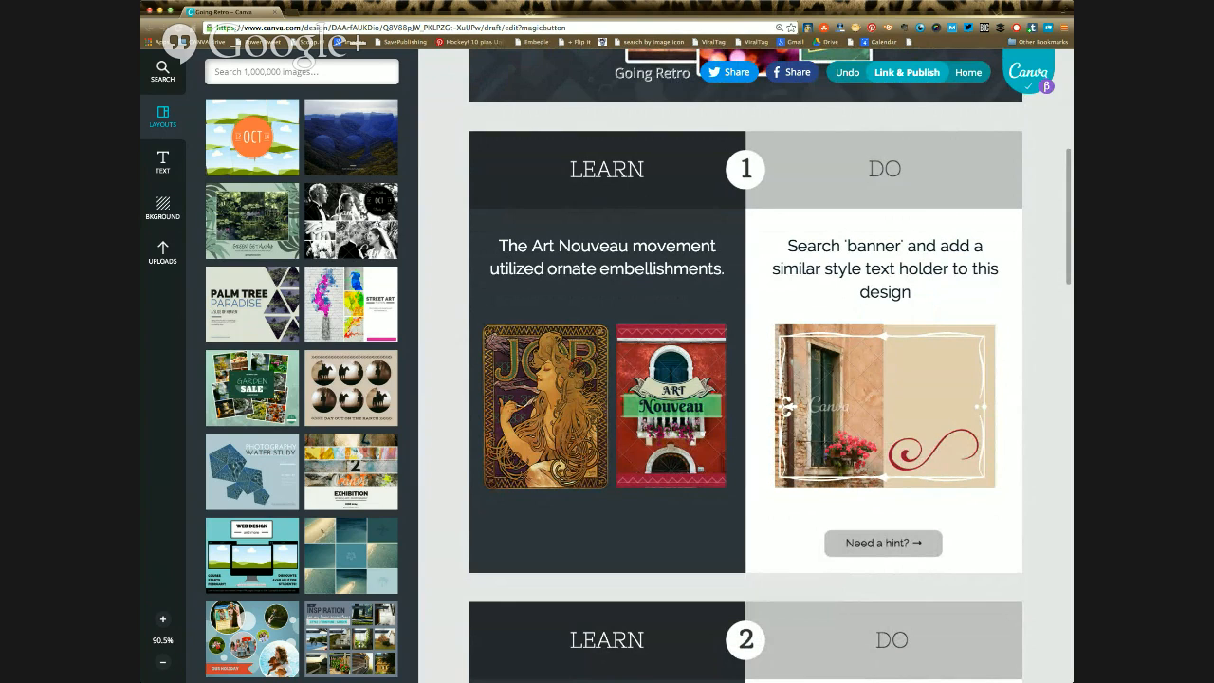
# Step: Search the image library for "banner" and add the curved blue ribbon text banner to the first exercise's window picture
pyautogui.click(302, 72)
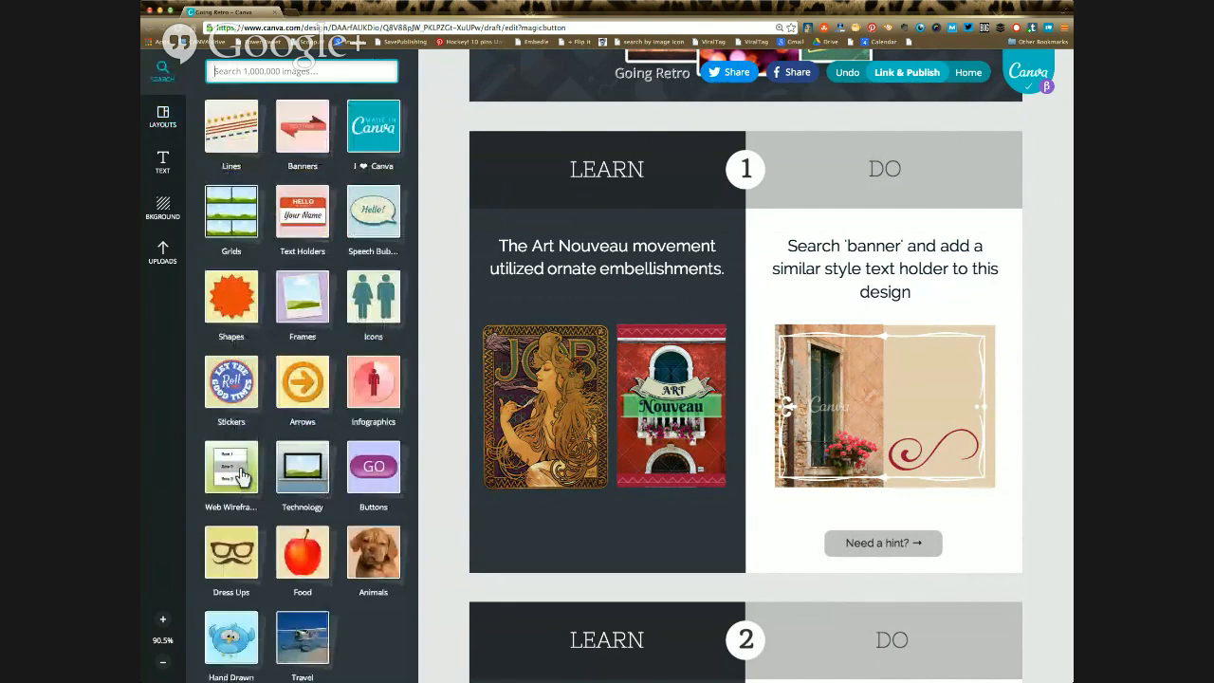
pyautogui.write('banner')
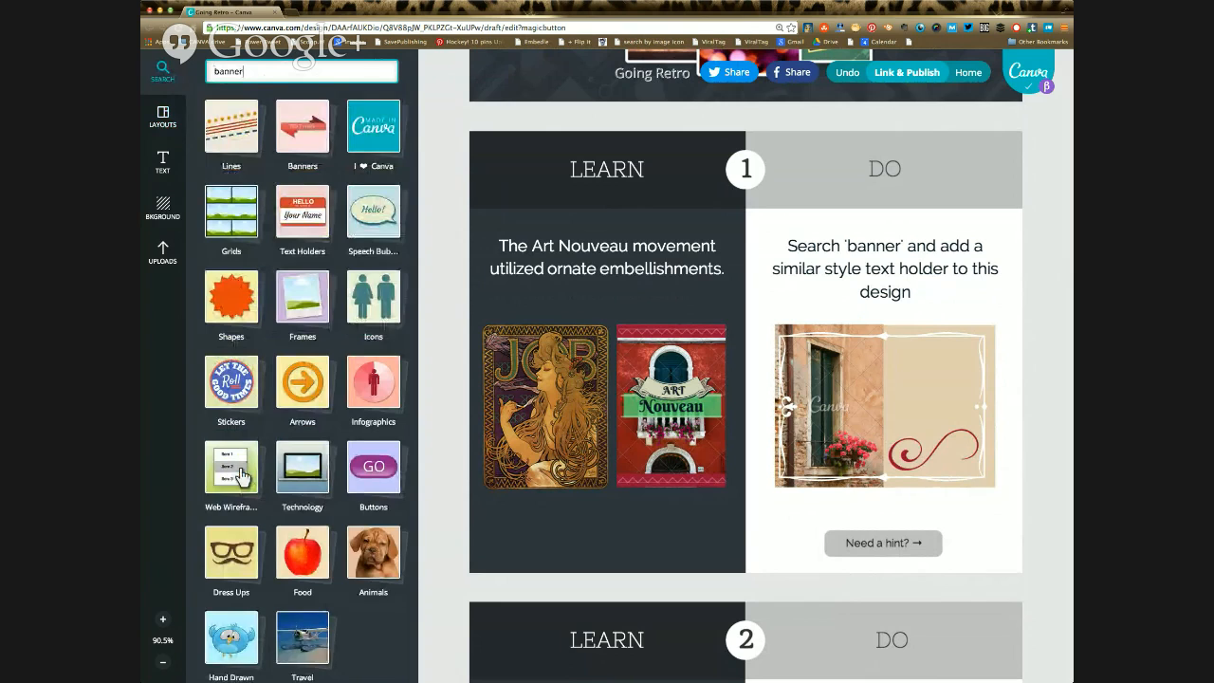
pyautogui.press('Return')
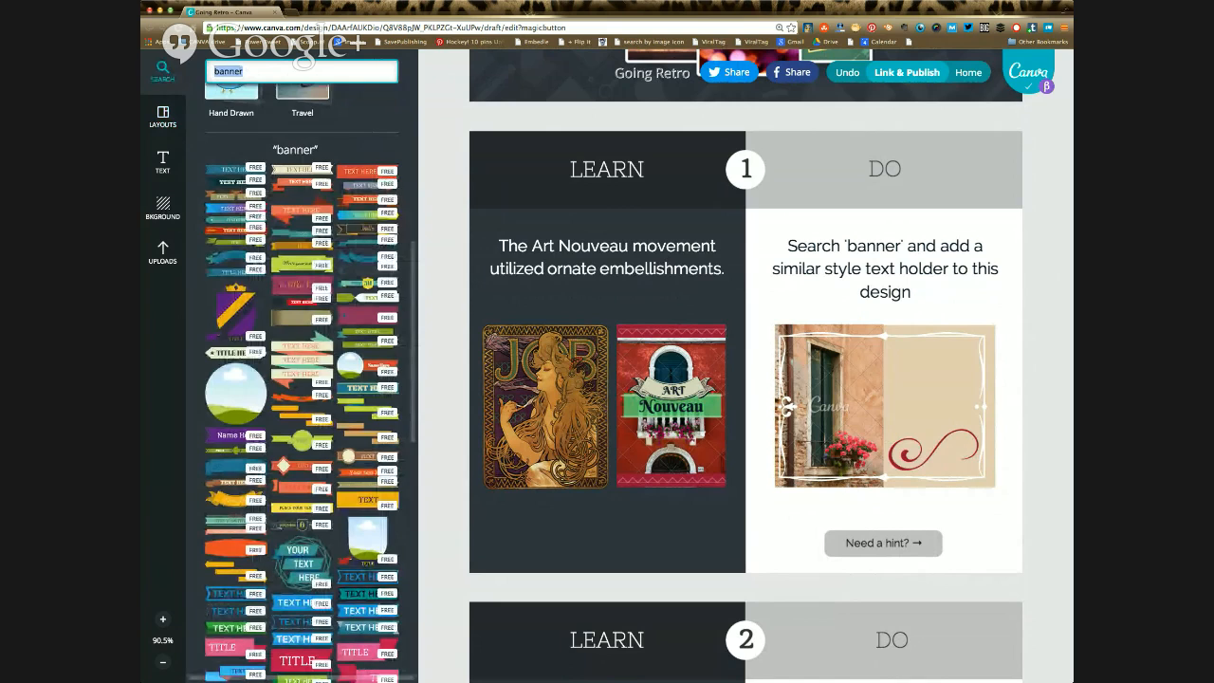
pyautogui.moveTo(235, 258); pyautogui.dragTo(904, 380)
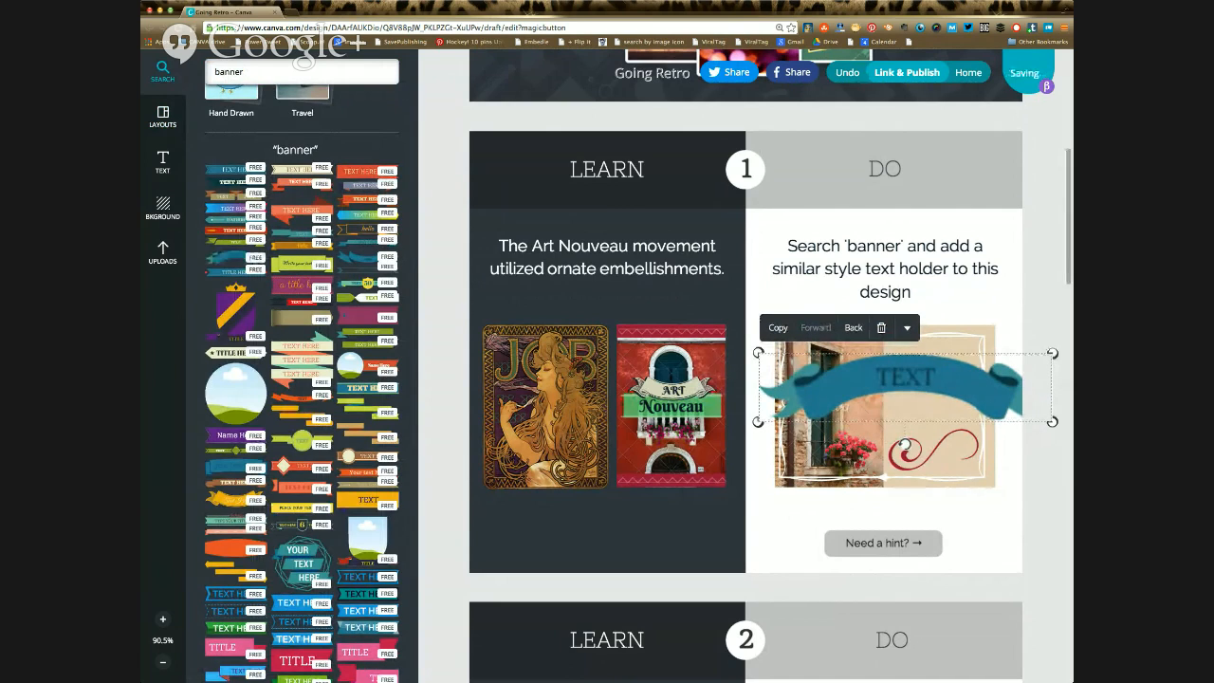
# Step: Shrink the blue ribbon banner to fit inside the picture's white frame and centre it horizontally over the picture
pyautogui.moveTo(758, 352); pyautogui.dragTo(845, 372)
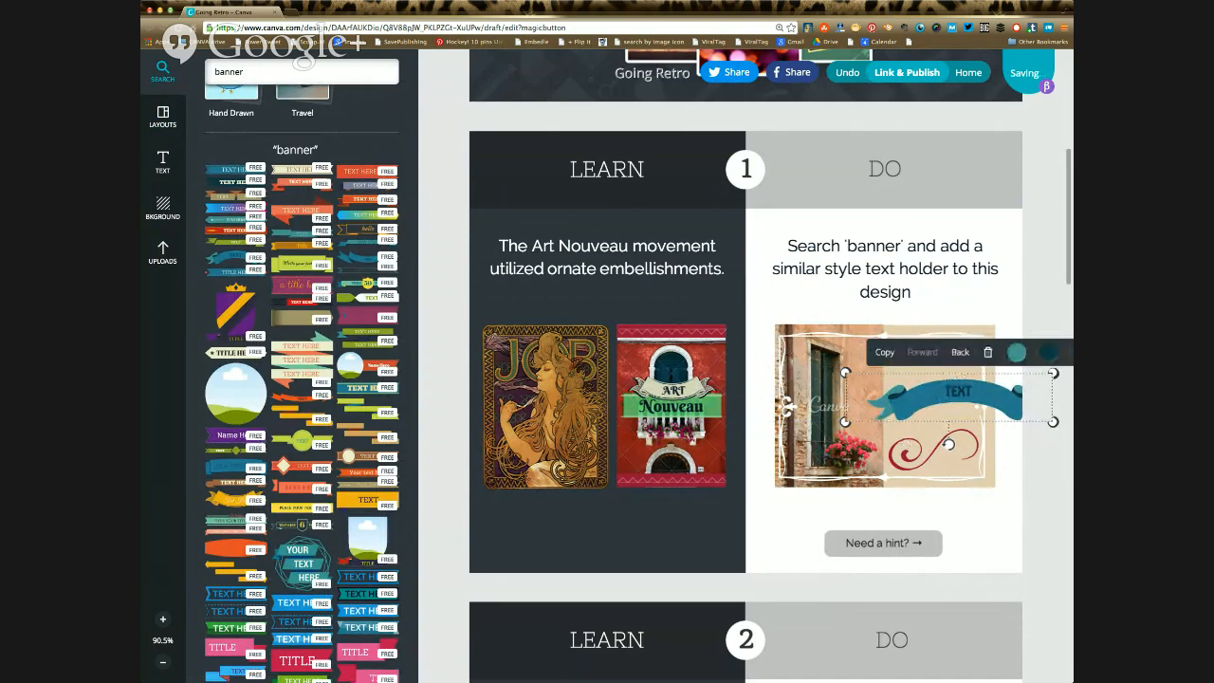
pyautogui.click(959, 392)
pyautogui.click(892, 271)
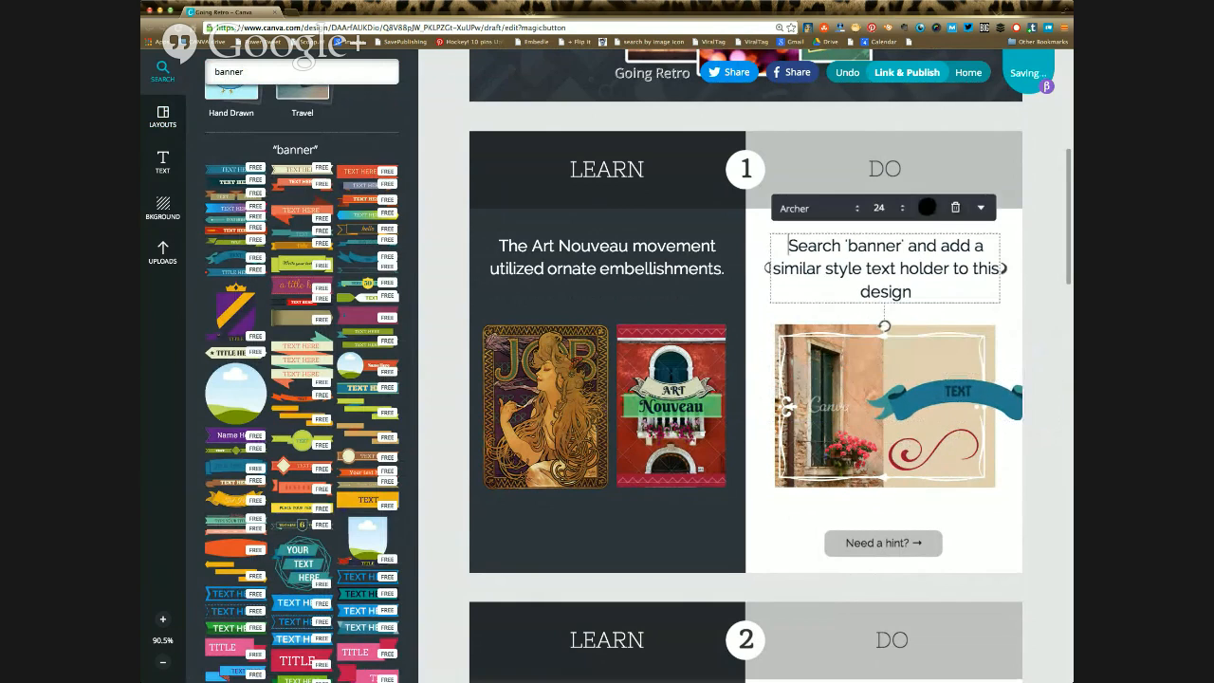
pyautogui.moveTo(958, 397); pyautogui.dragTo(877, 392)
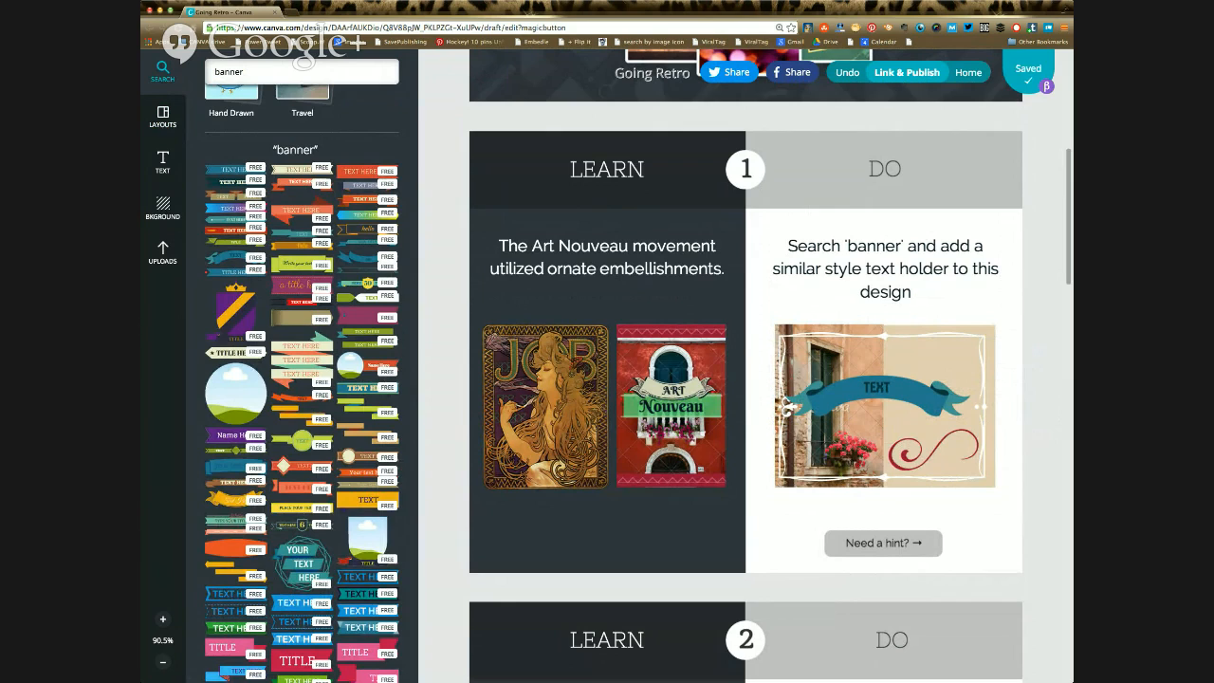
pyautogui.moveTo(877, 397); pyautogui.dragTo(885, 396)
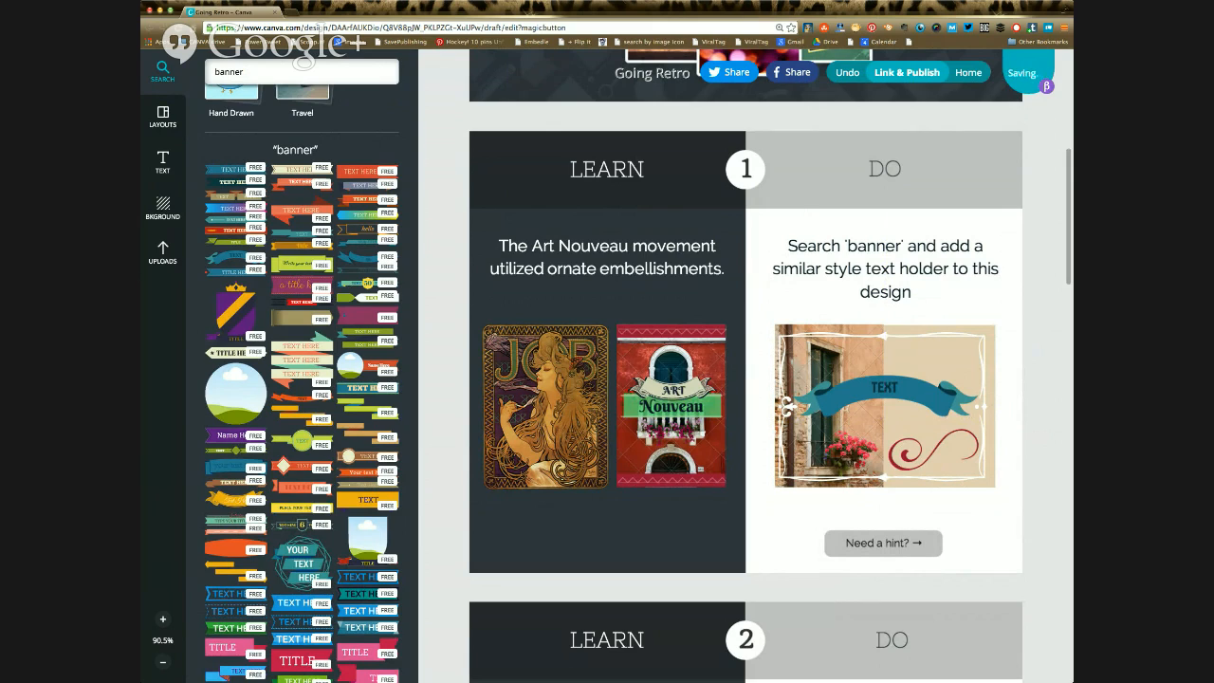
# Step: Recolour the ribbon banner's tails crimson and its folds white, trying pink and lilac for the folds first
pyautogui.click(894, 411)
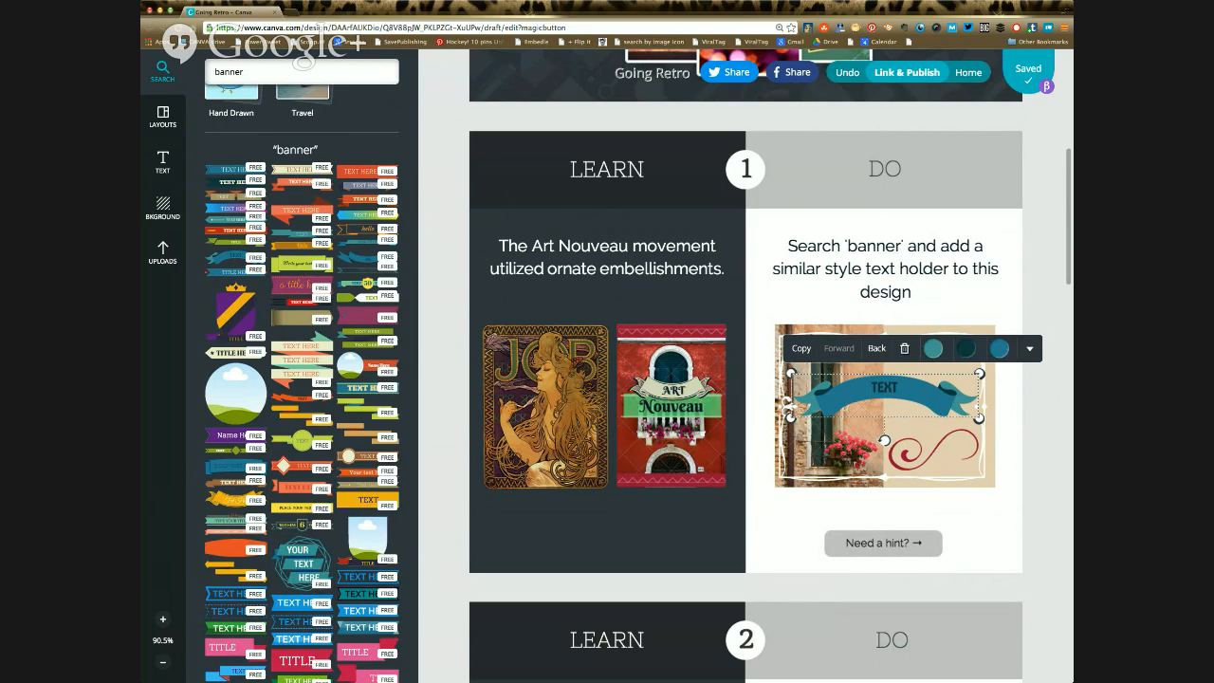
pyautogui.click(933, 348)
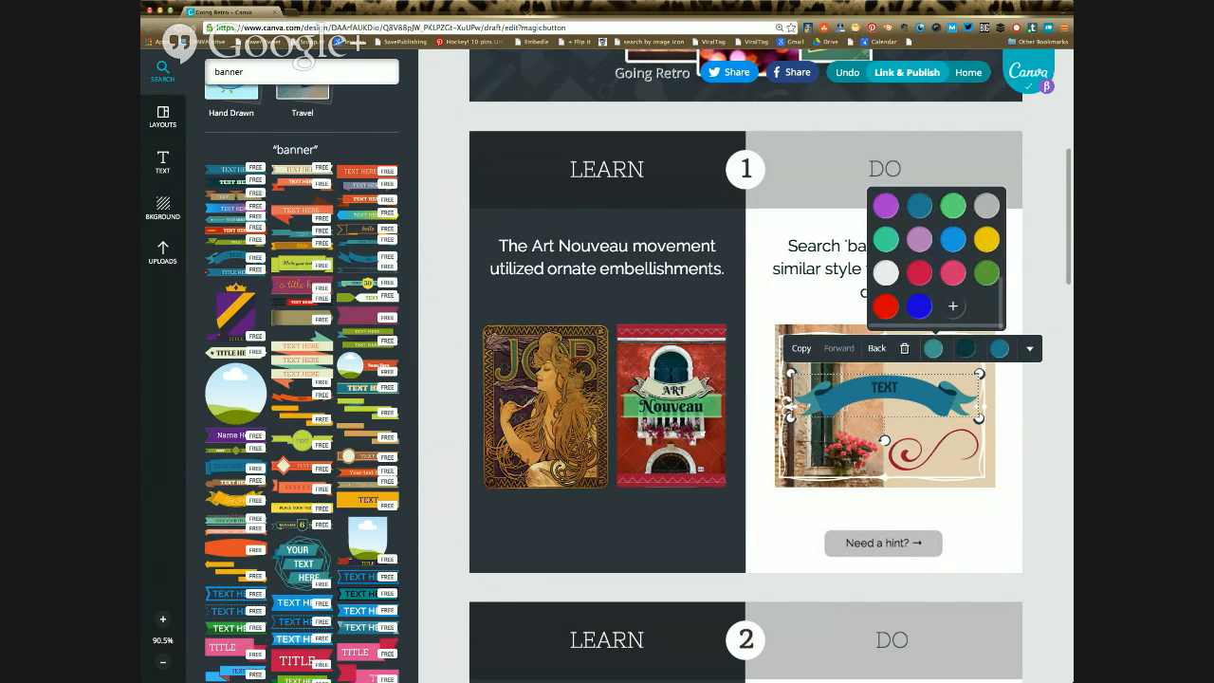
pyautogui.click(920, 272)
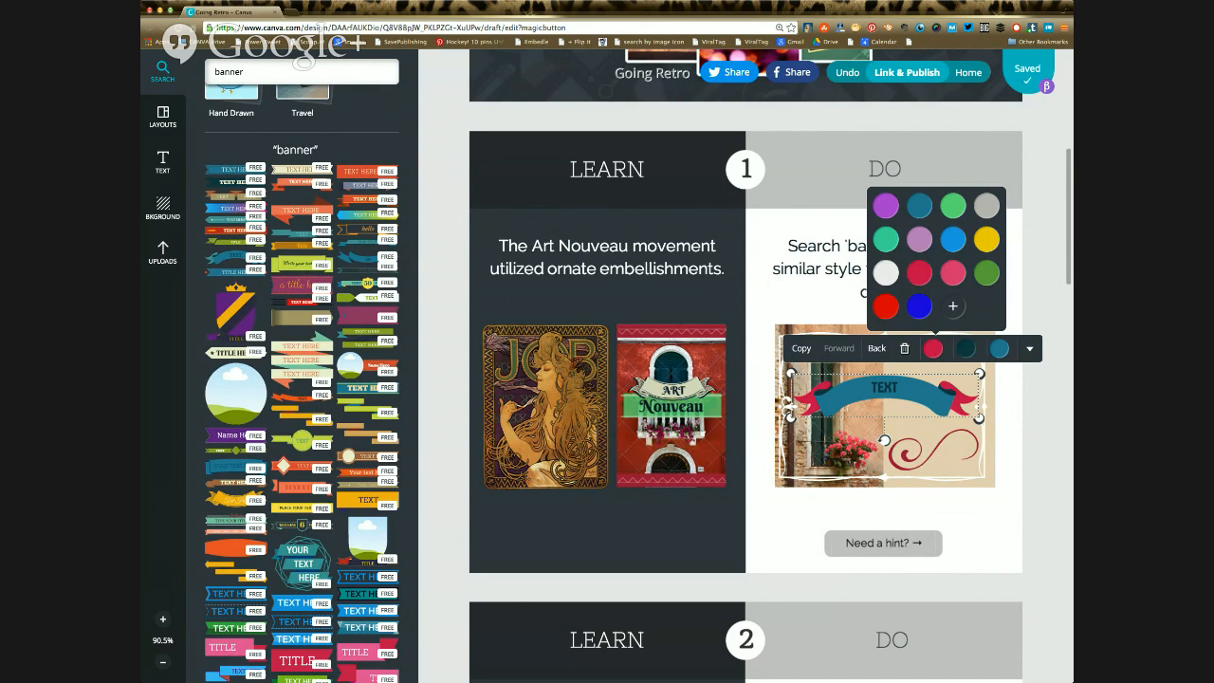
pyautogui.click(967, 348)
pyautogui.click(953, 273)
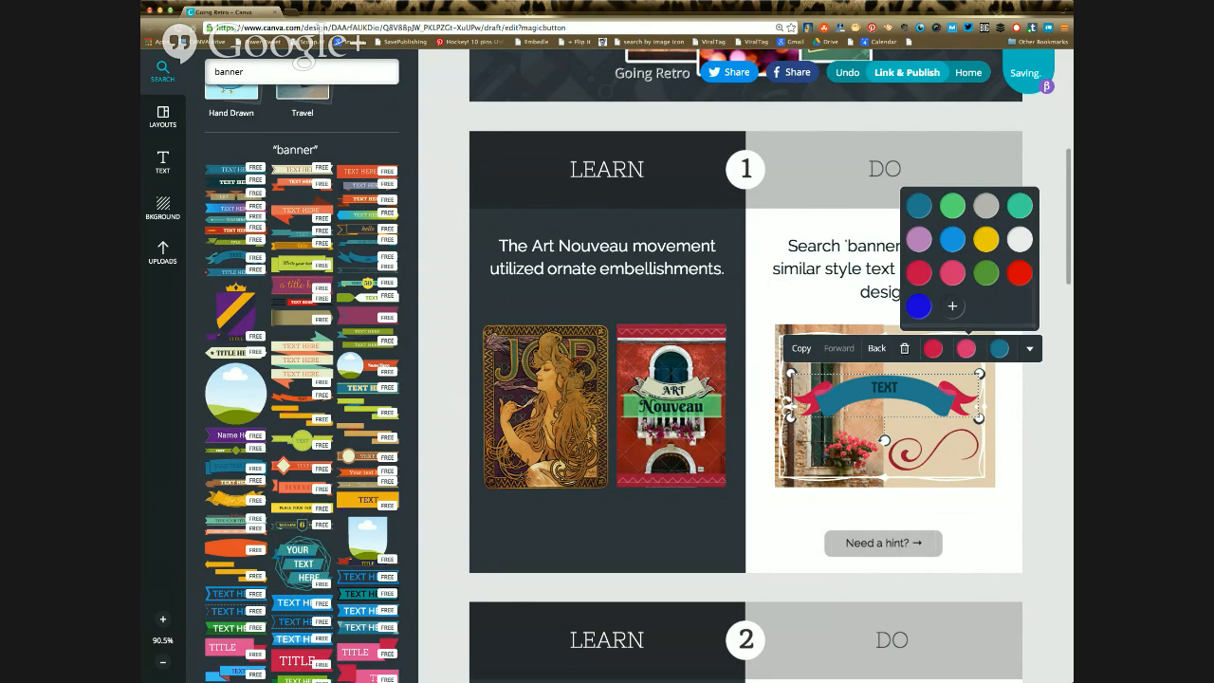
pyautogui.click(920, 239)
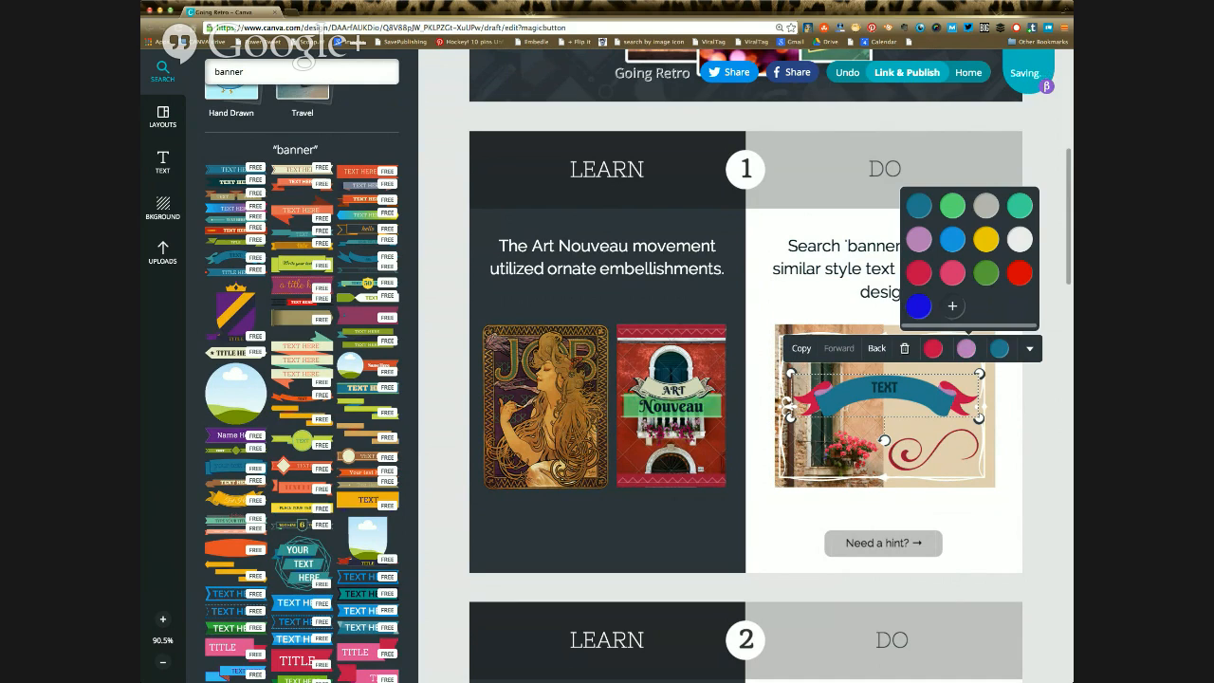
pyautogui.click(1020, 239)
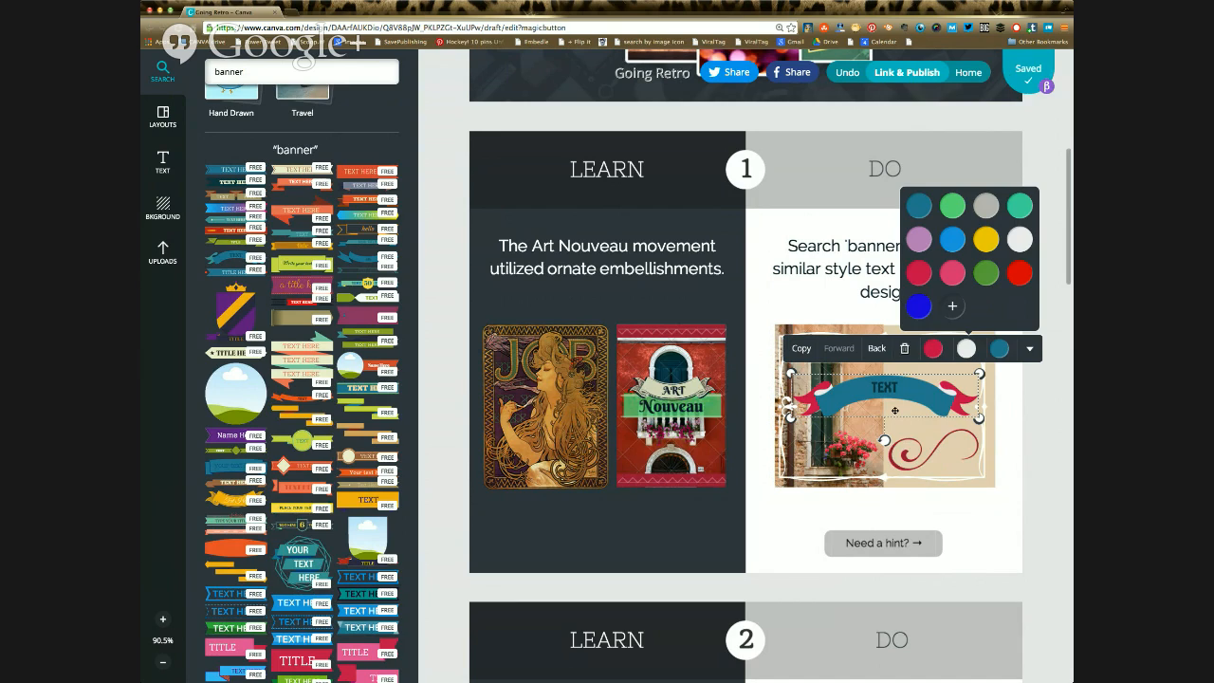
pyautogui.click(967, 348)
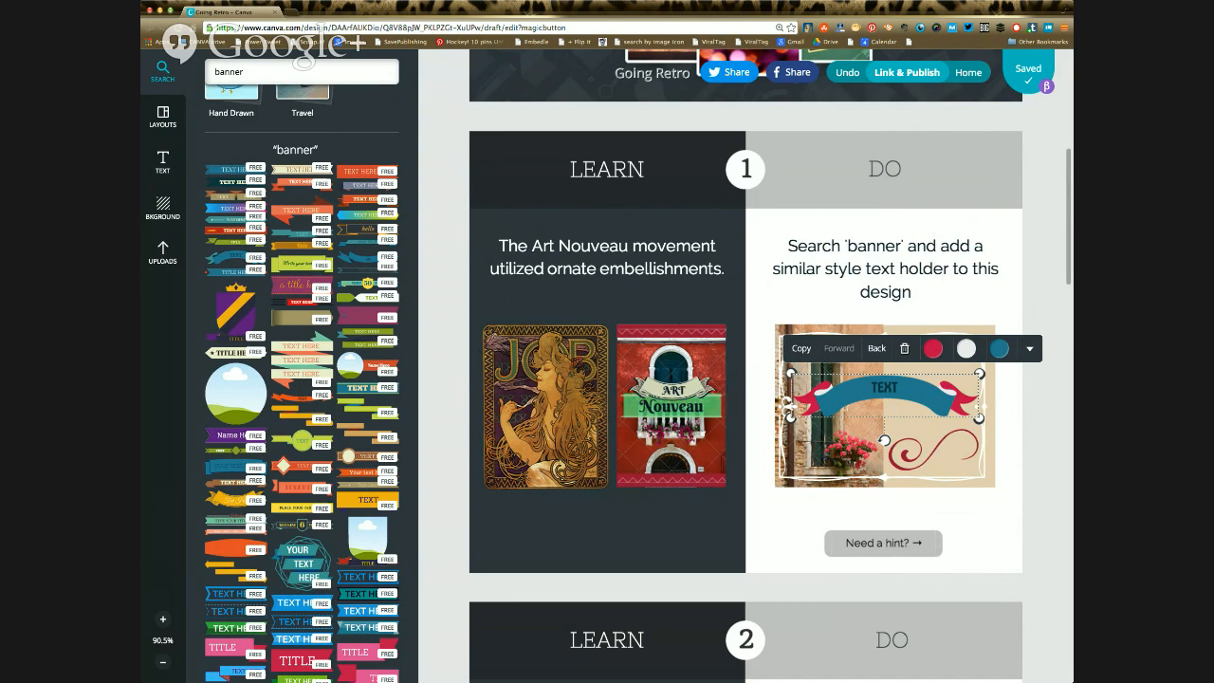
# Step: Recolour the ribbon banner's central band crimson and its word "TEXT" white
pyautogui.doubleClick(884, 387)
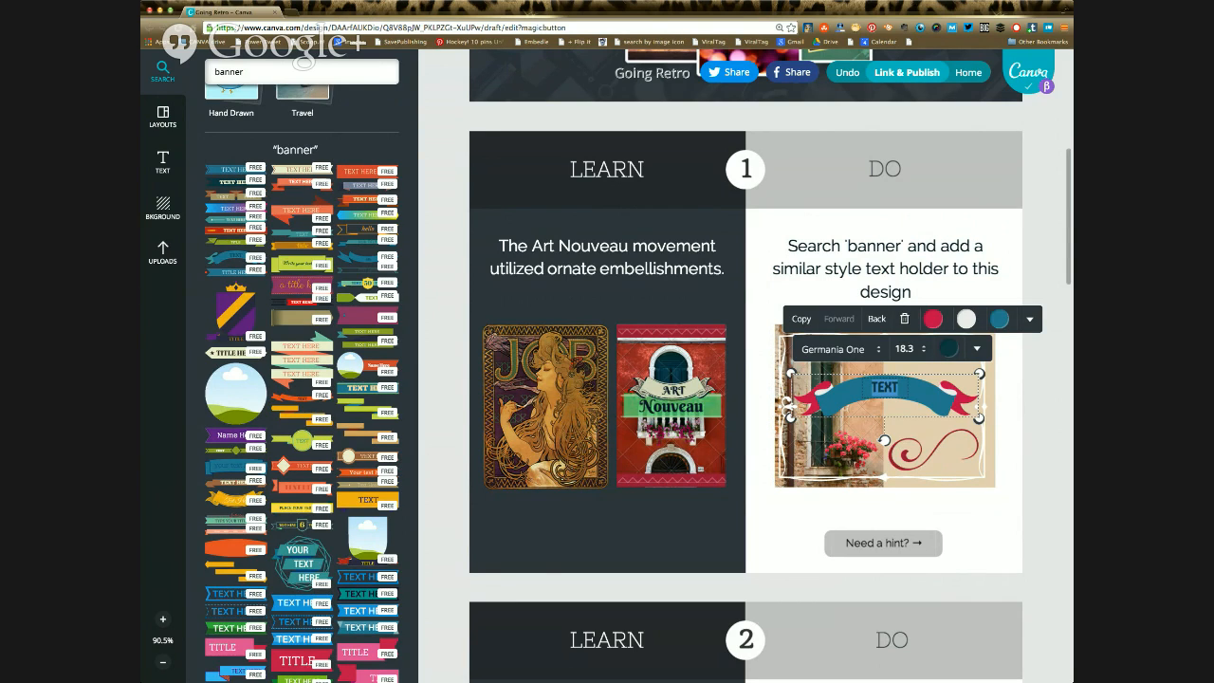
pyautogui.click(1000, 319)
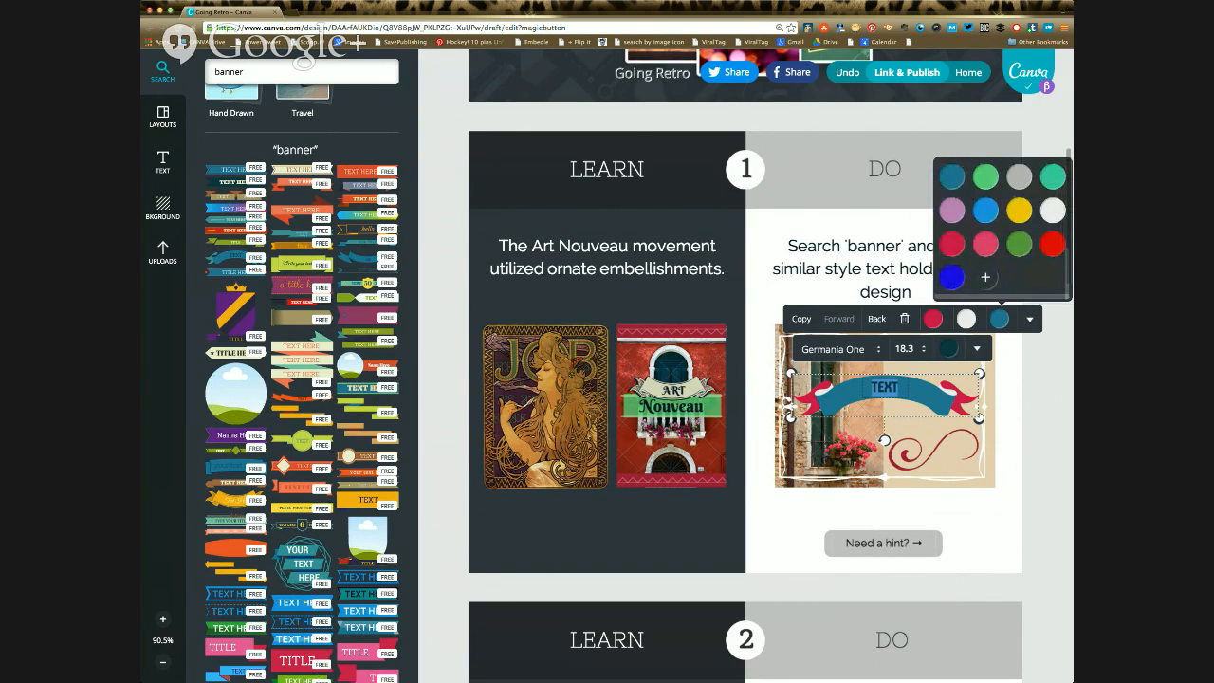
pyautogui.click(952, 244)
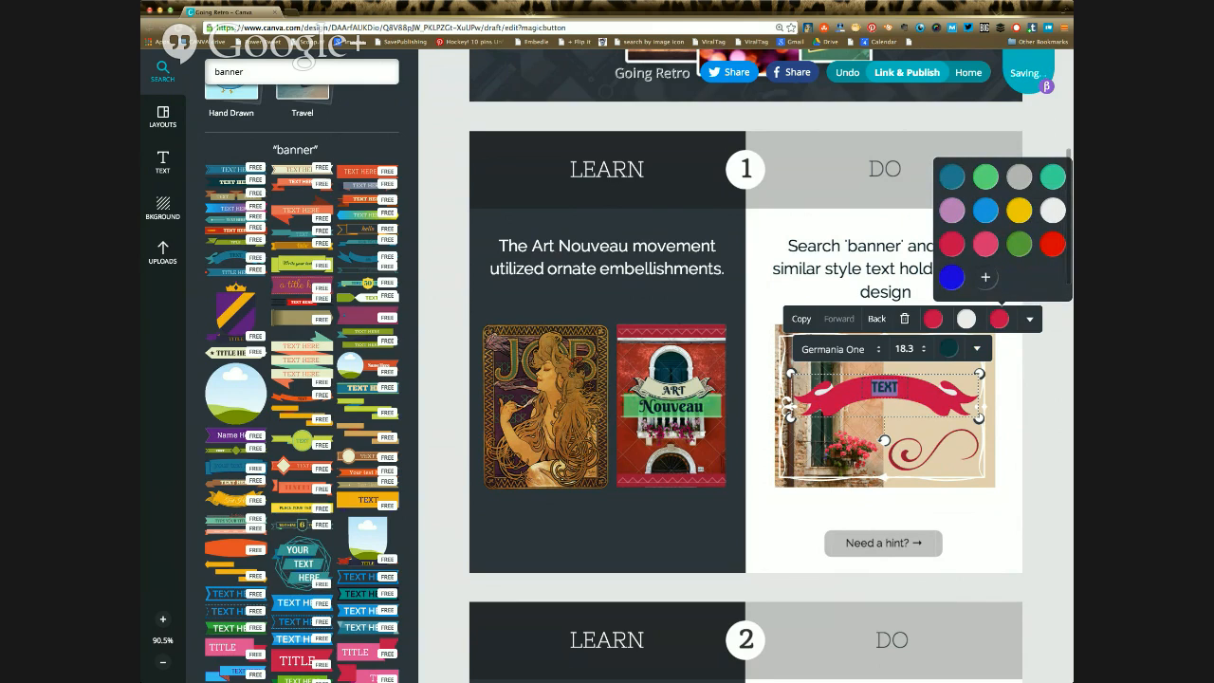
pyautogui.click(948, 349)
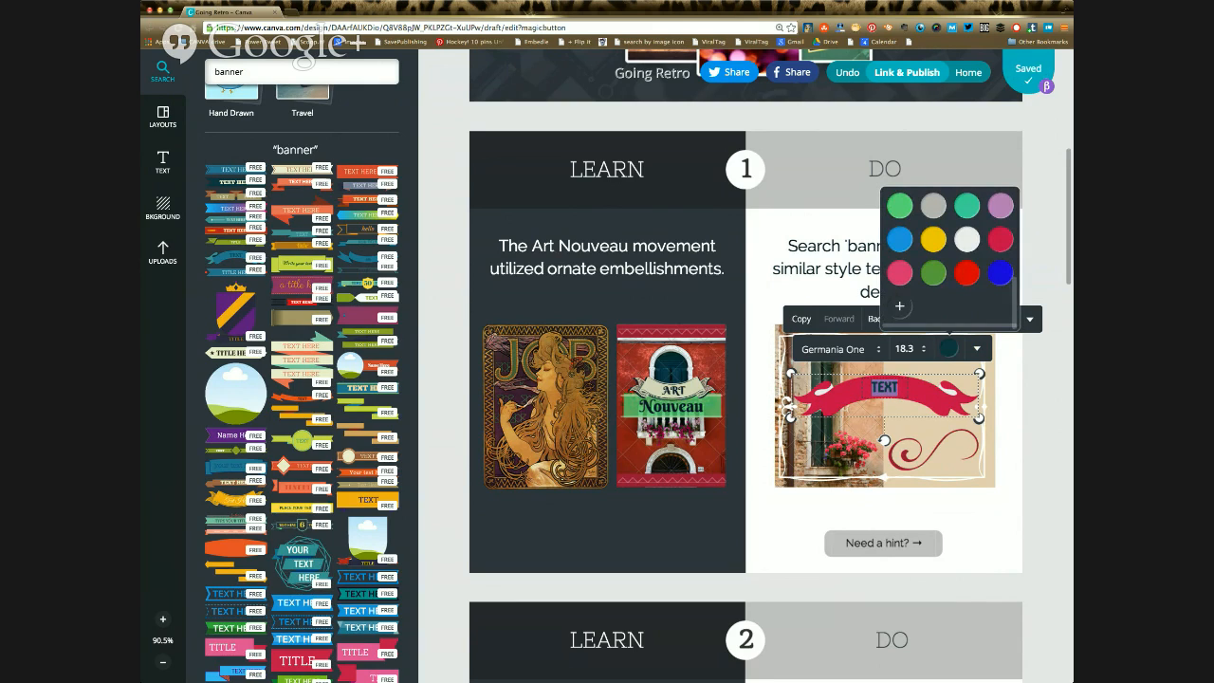
pyautogui.click(966, 239)
pyautogui.click(901, 420)
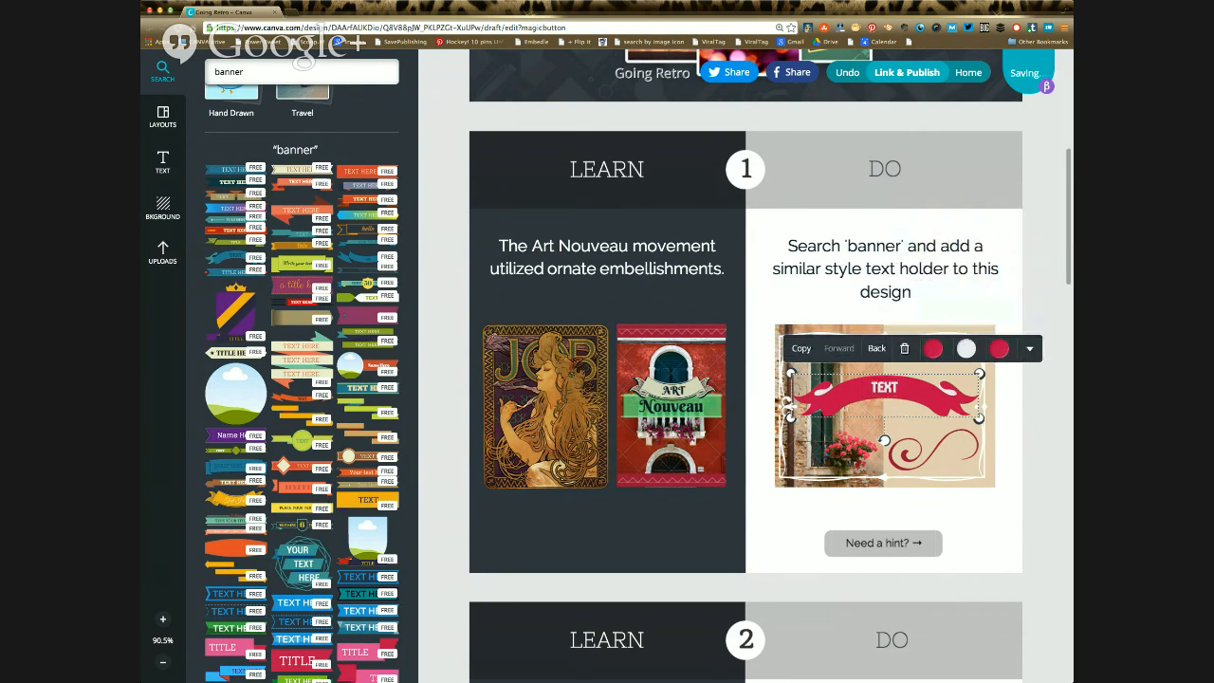
# Step: Check the font of the Art Nouveau sample's banner and set the crimson banner's text to Berkshire Swash
pyautogui.doubleClick(884, 387)
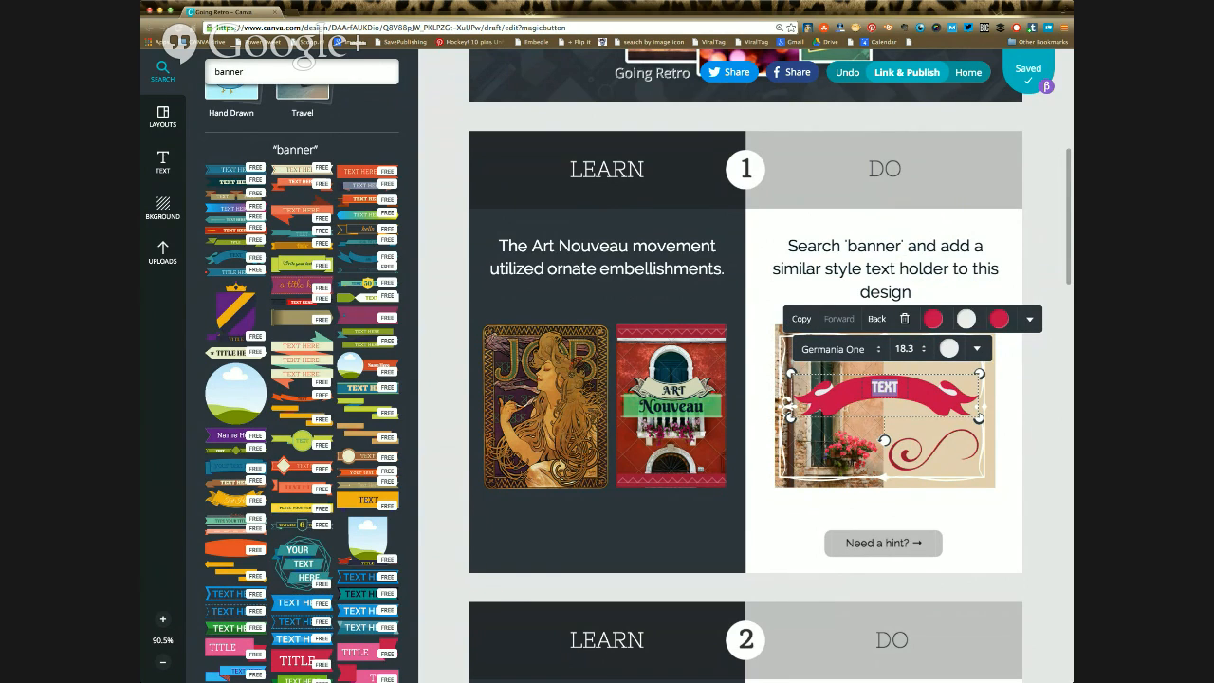
pyautogui.press('Escape')
pyautogui.click(674, 390)
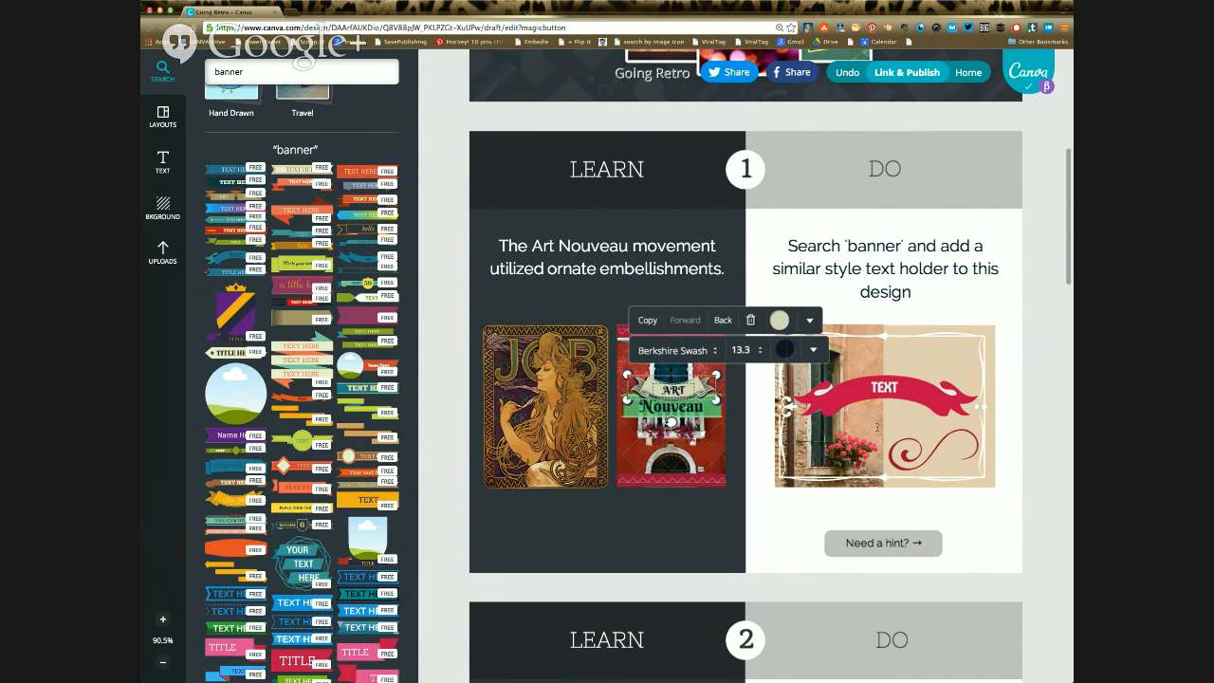
pyautogui.click(875, 418)
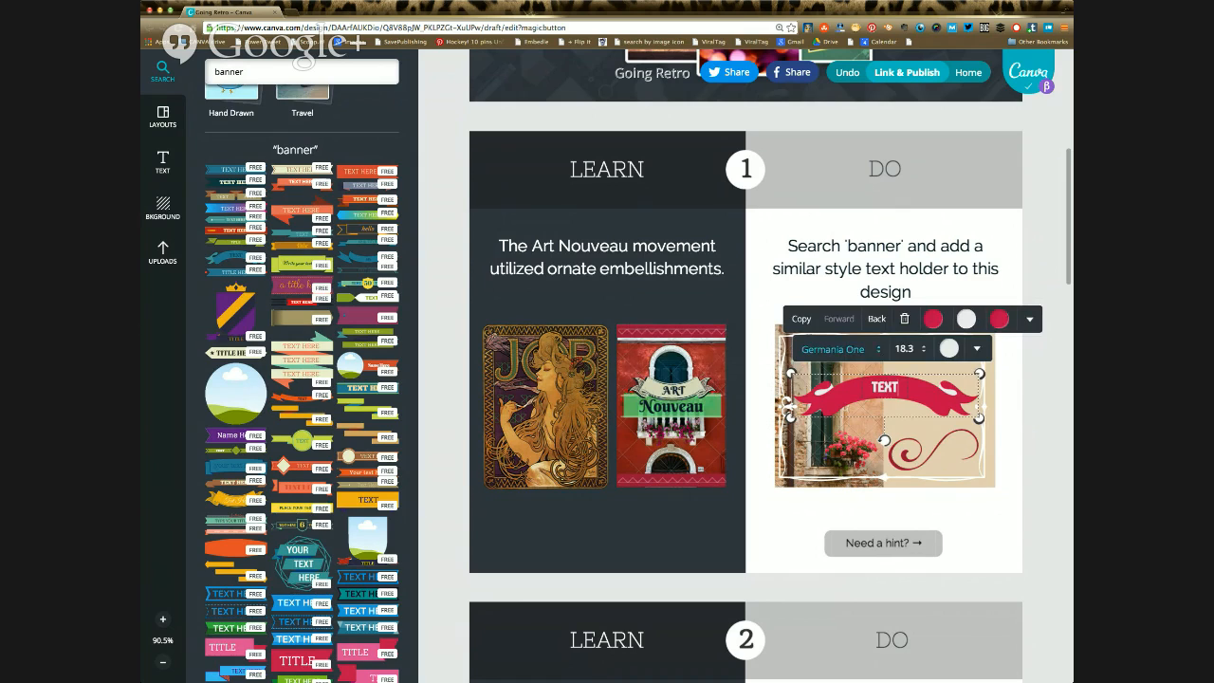
pyautogui.click(835, 349)
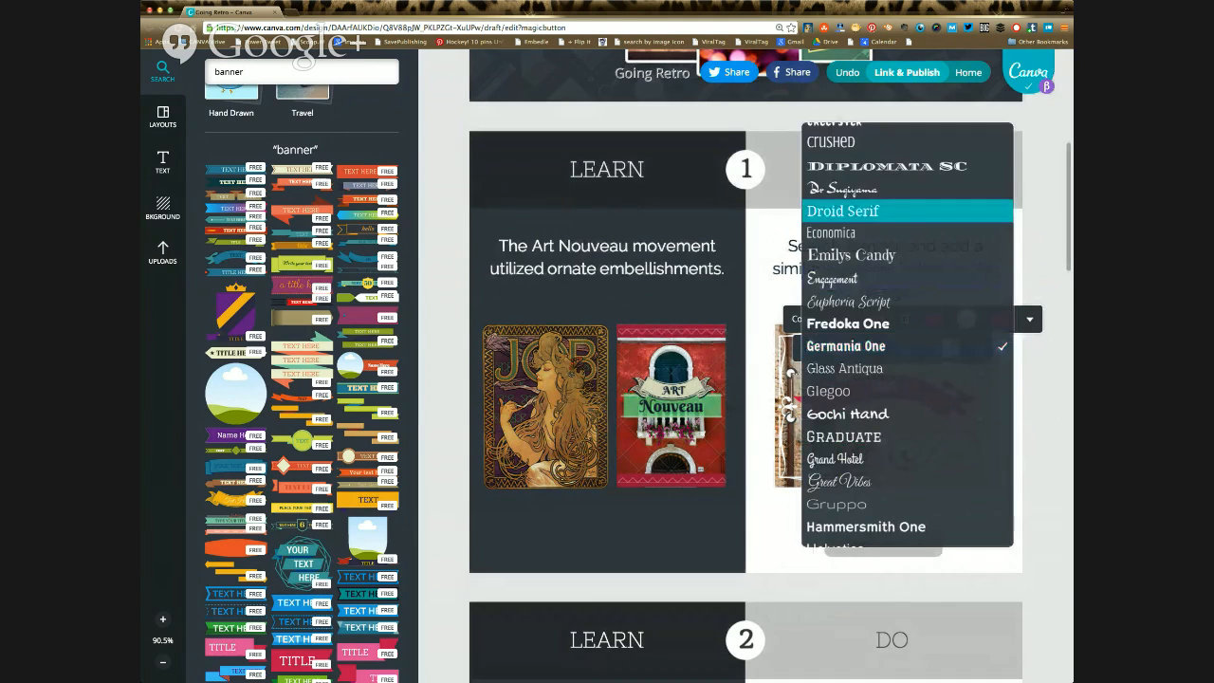
pyautogui.scroll(5, 859, 285)
pyautogui.scroll(3, 858, 284)
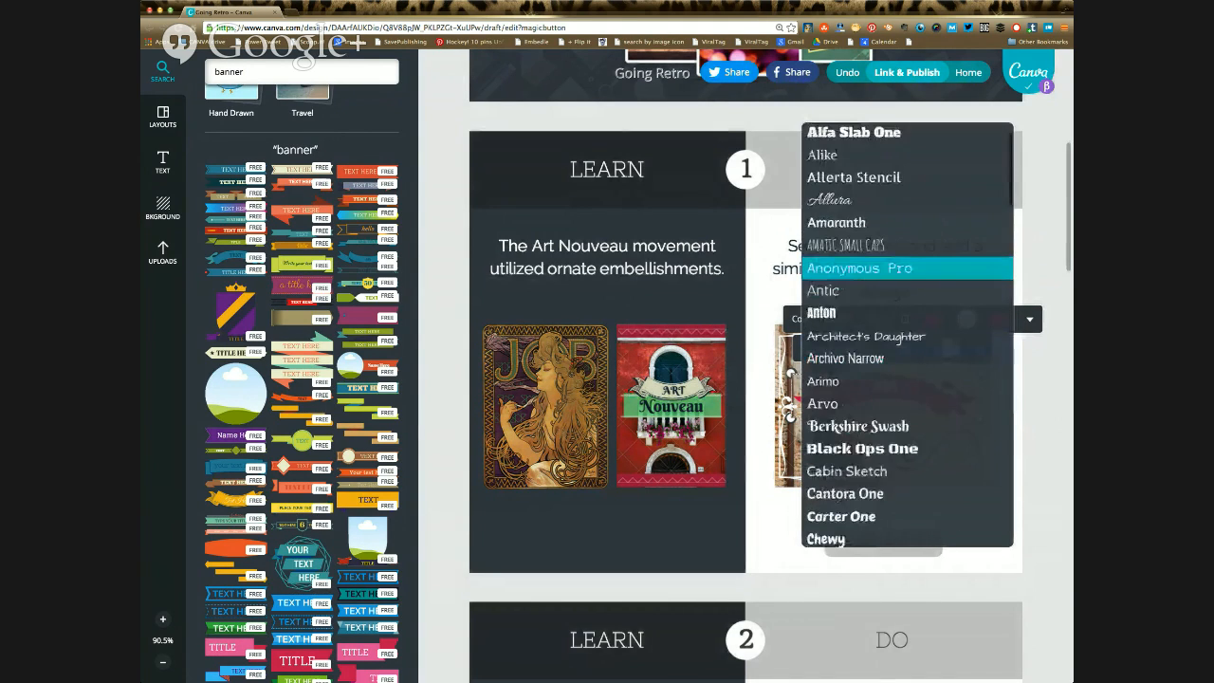
pyautogui.scroll(-1, 859, 284)
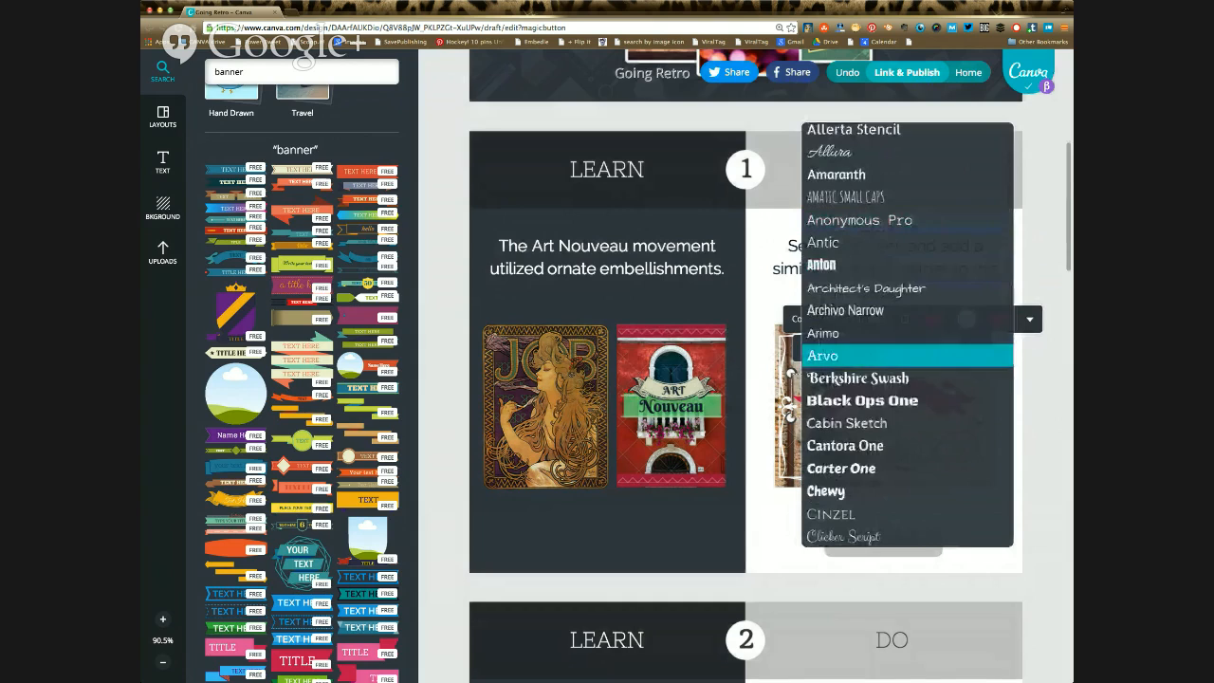
pyautogui.click(858, 377)
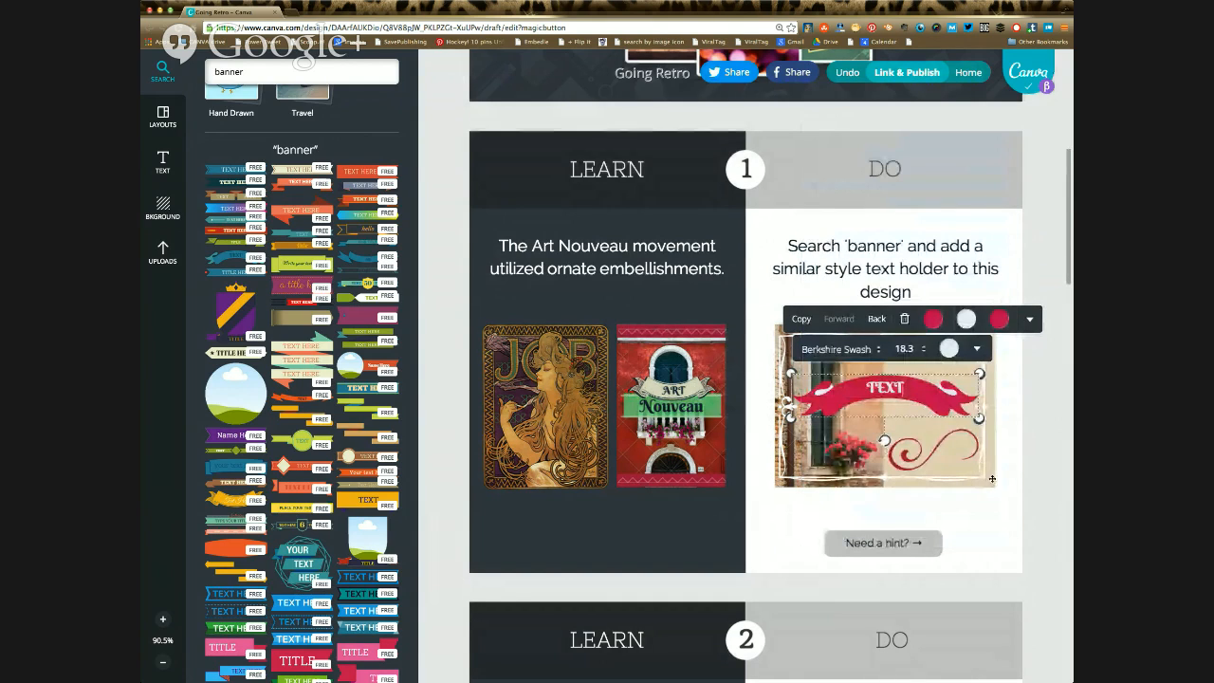
pyautogui.click(1037, 467)
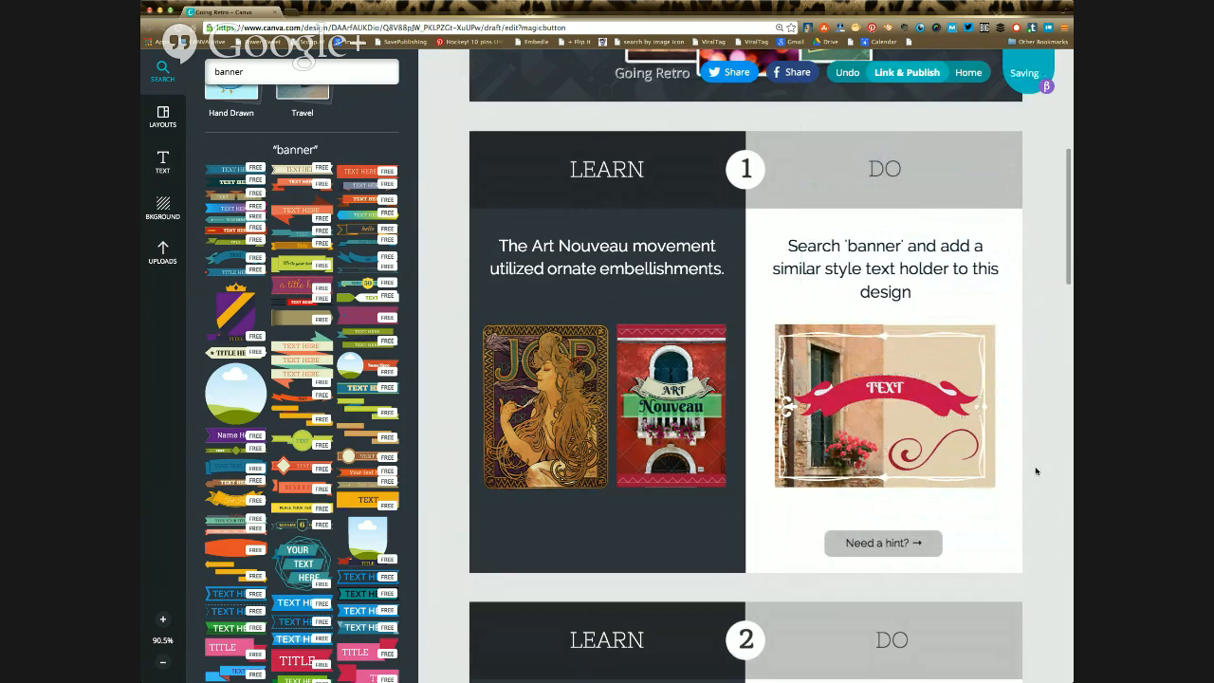
pyautogui.scroll(-1, 1037, 472)
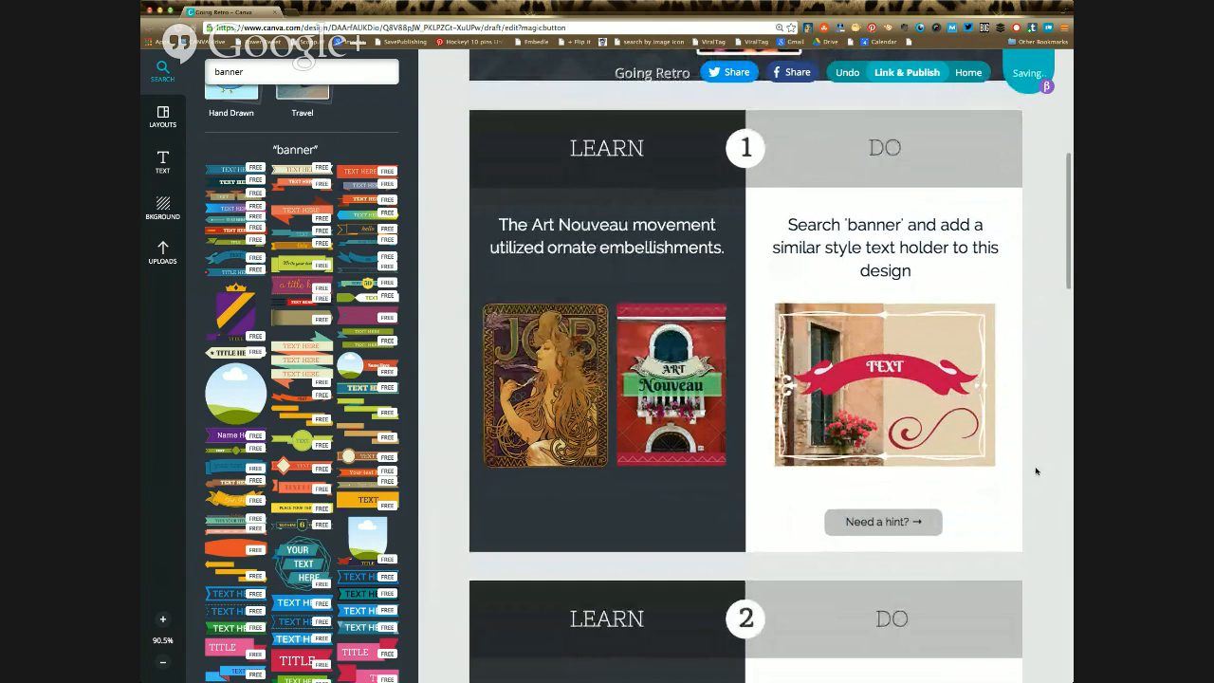
pyautogui.scroll(1, 1038, 472)
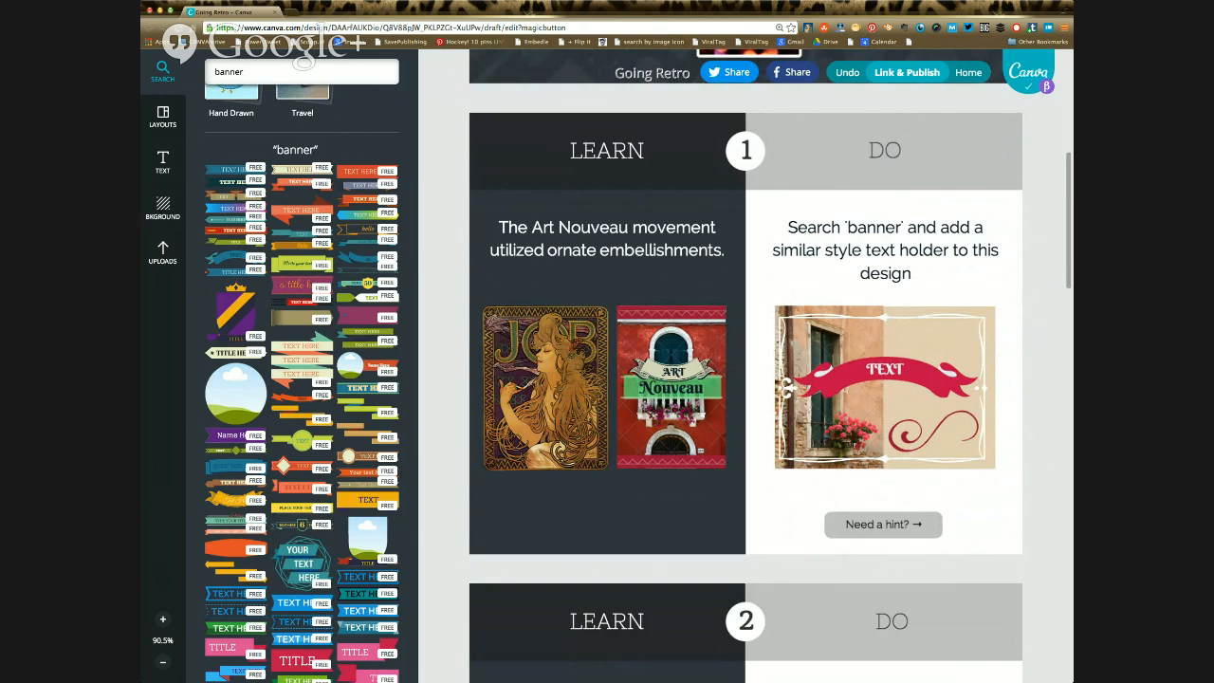
pyautogui.doubleClick(885, 370)
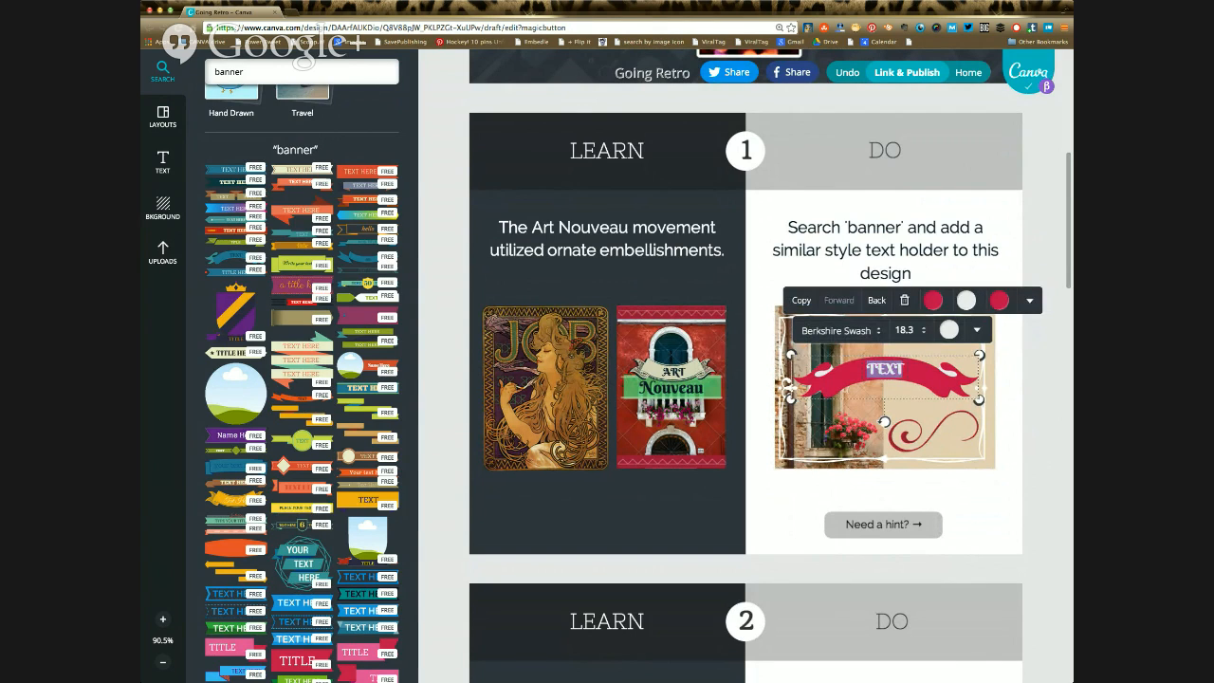
pyautogui.press('Escape')
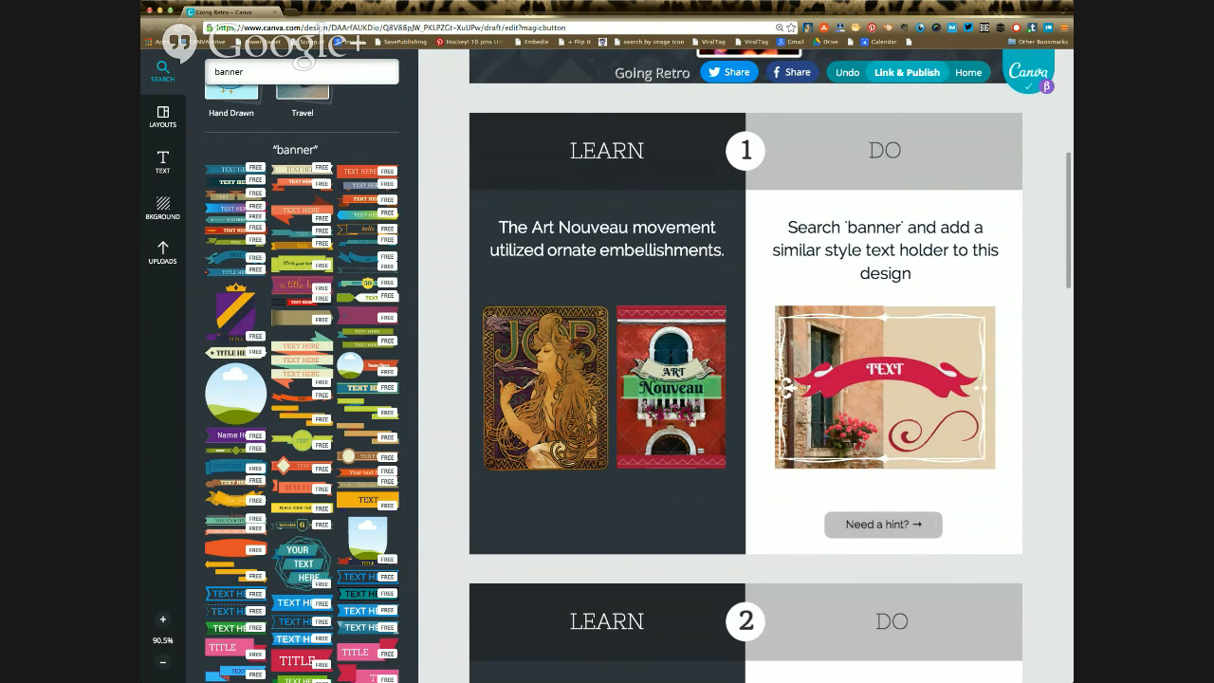
# Step: Rotate the word "the" counter-clockwise in exercise 2's Dada design so it tilts upward like the example
pyautogui.scroll(-3, 746, 365)
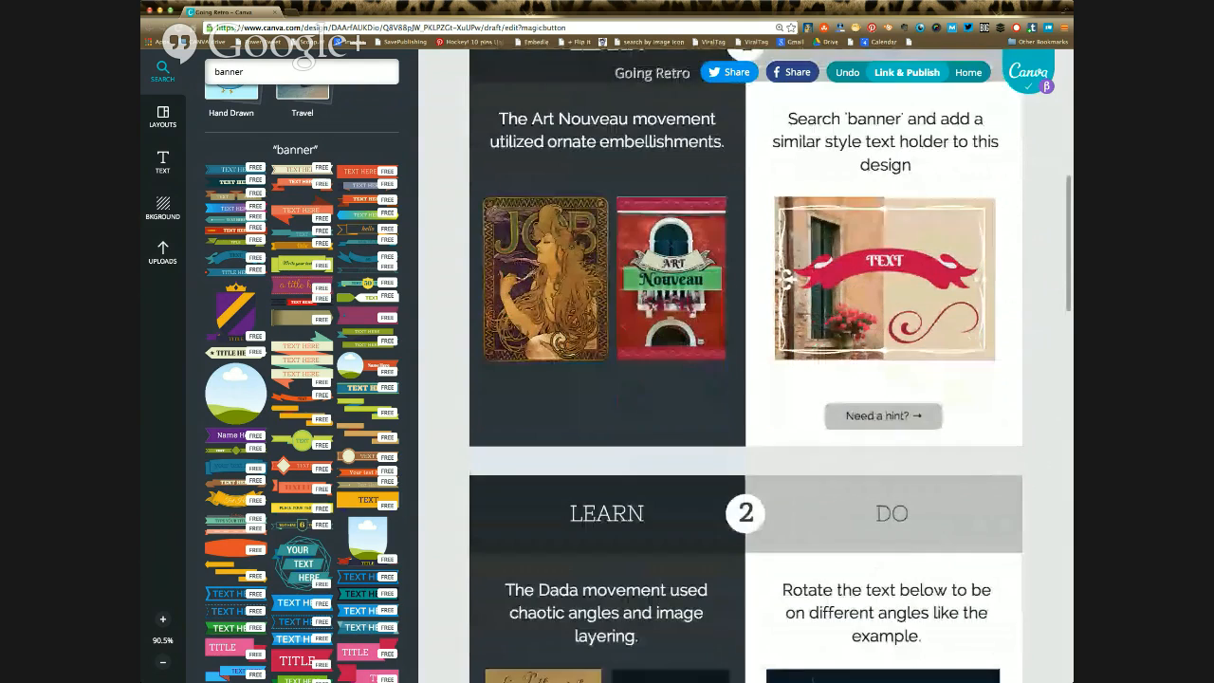
pyautogui.scroll(-1, 746, 366)
pyautogui.scroll(-1, 745, 366)
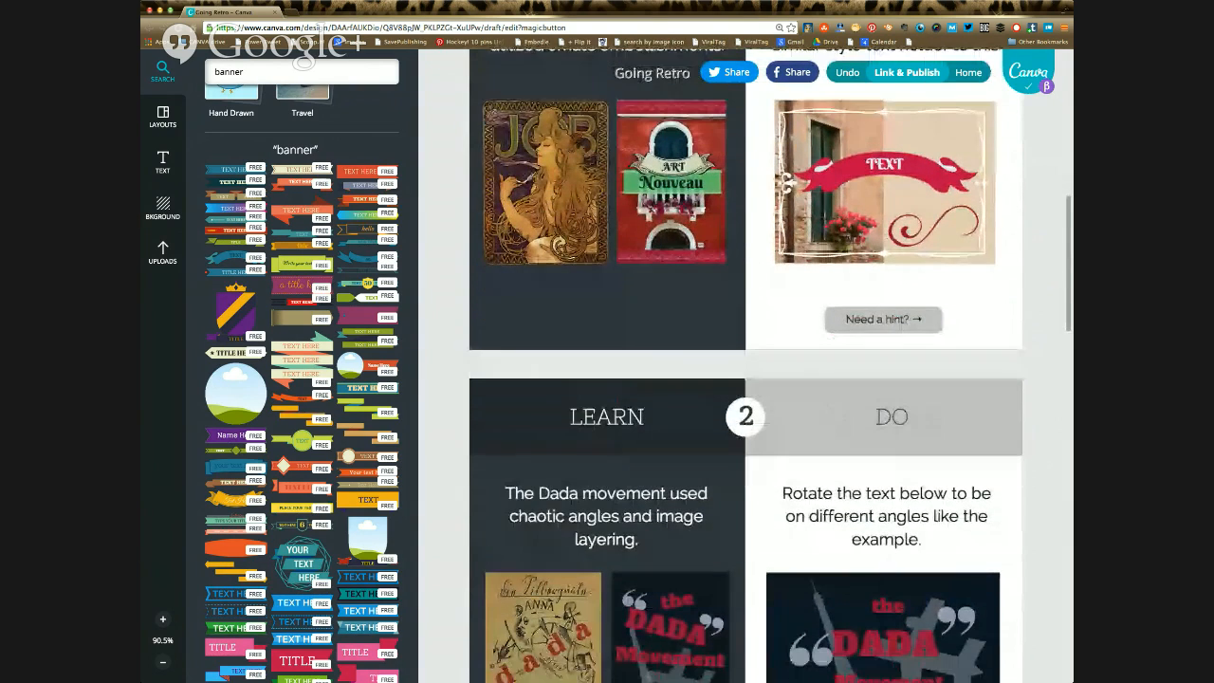
pyautogui.scroll(-2, 745, 365)
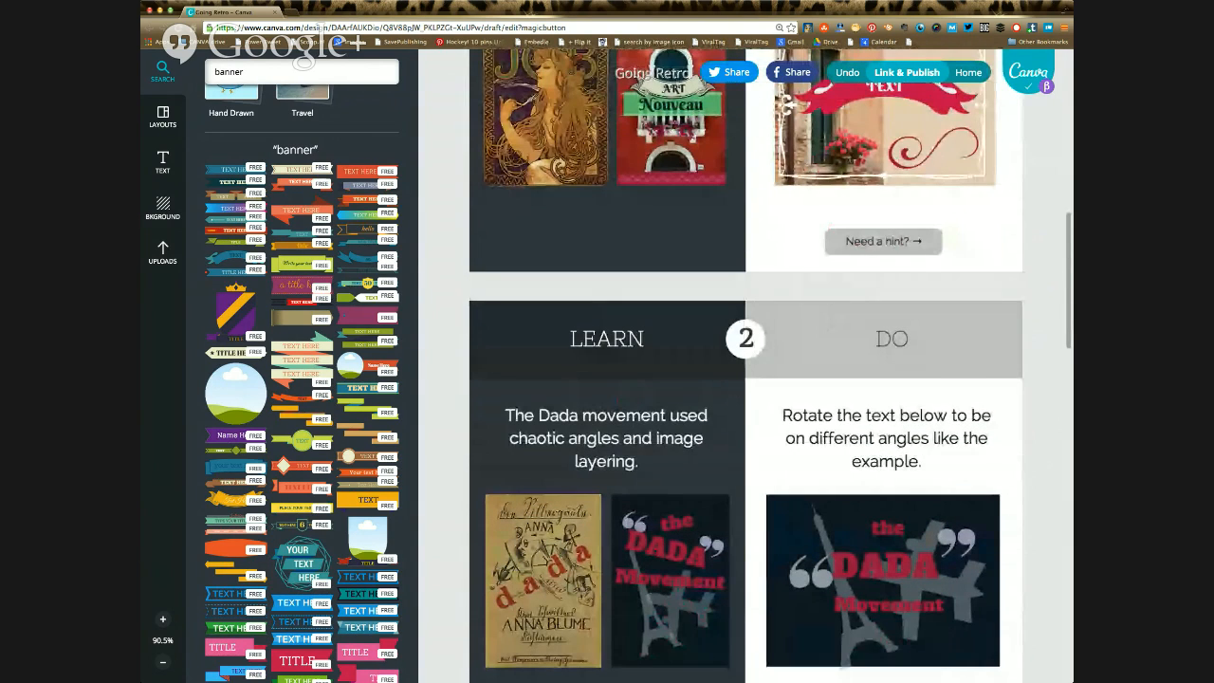
pyautogui.scroll(-3, 745, 366)
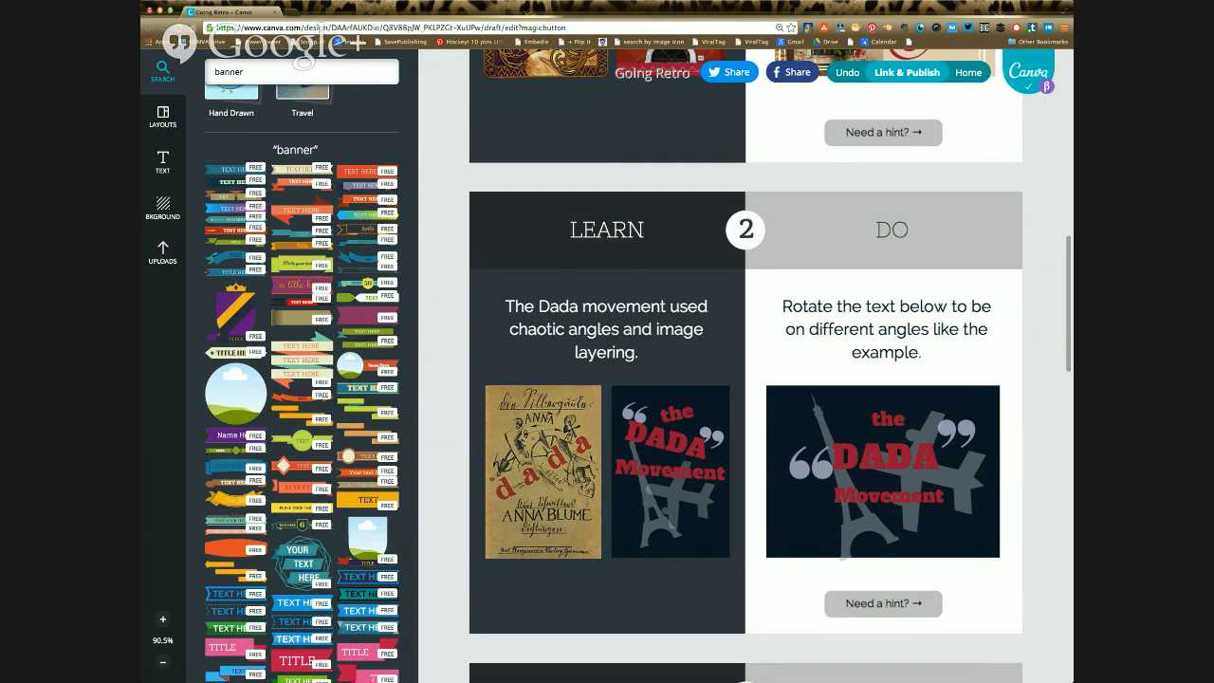
pyautogui.scroll(1, 746, 379)
pyautogui.scroll(-1, 746, 379)
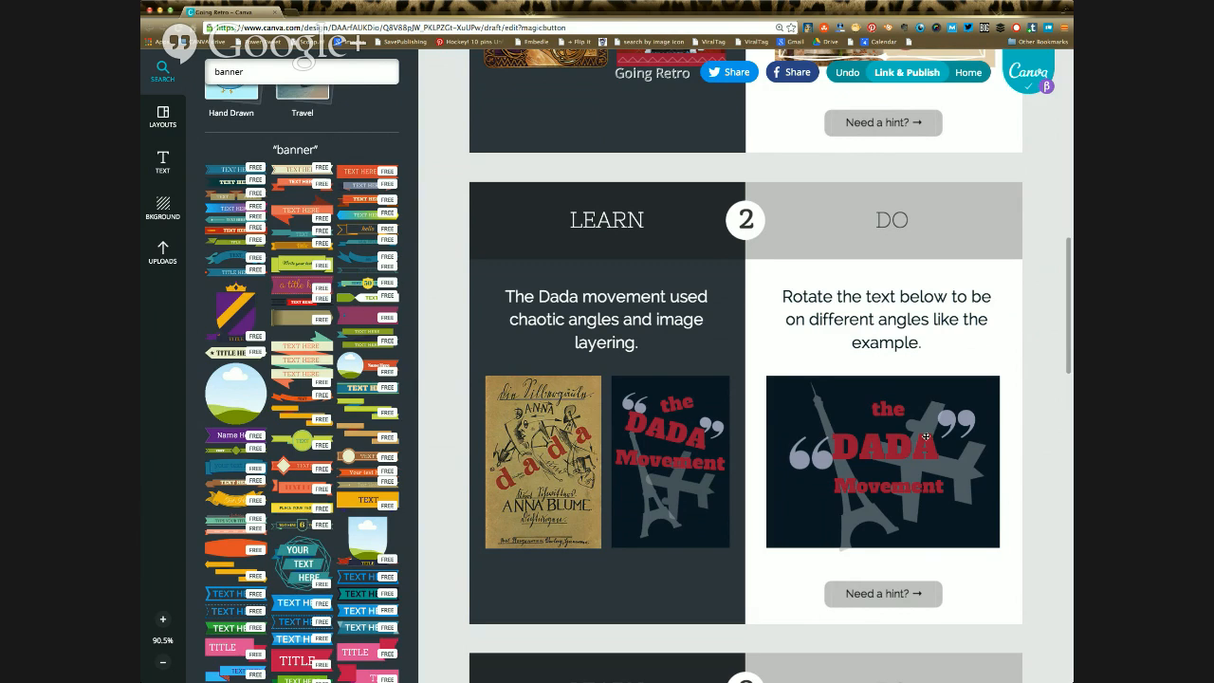
pyautogui.click(882, 411)
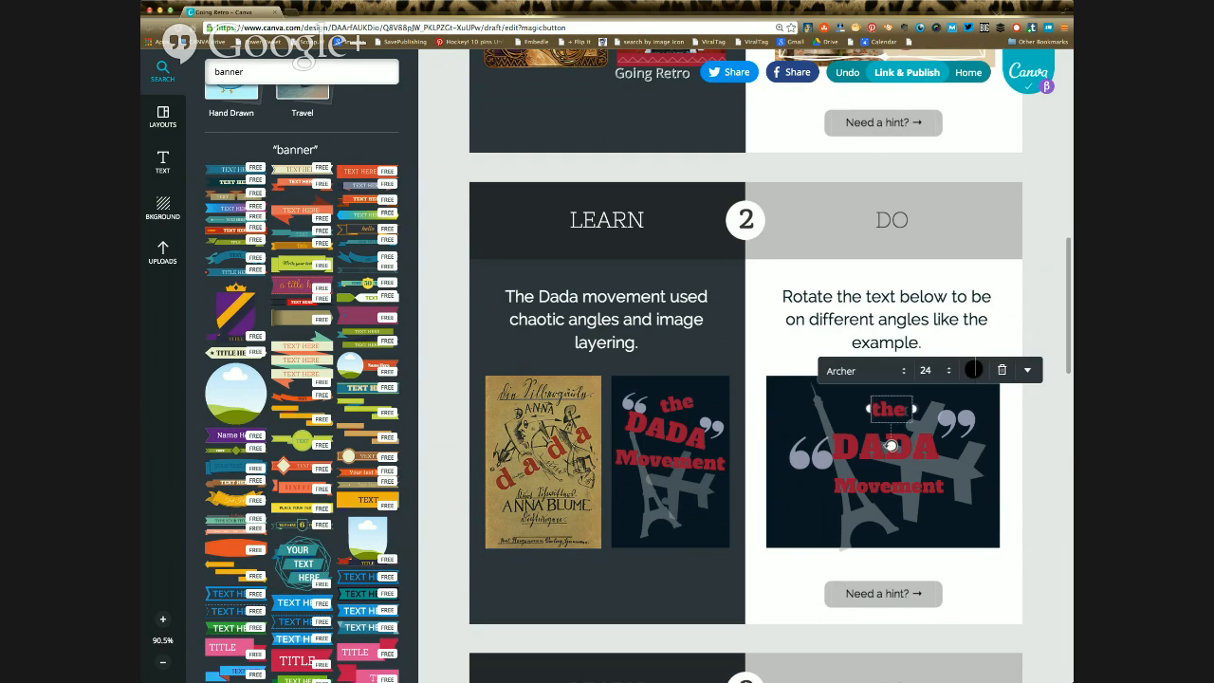
pyautogui.moveTo(890, 444)
pyautogui.mouseDown()
pyautogui.moveTo(913, 433)
pyautogui.moveTo(893, 444)
pyautogui.moveTo(904, 444)
pyautogui.mouseUp()
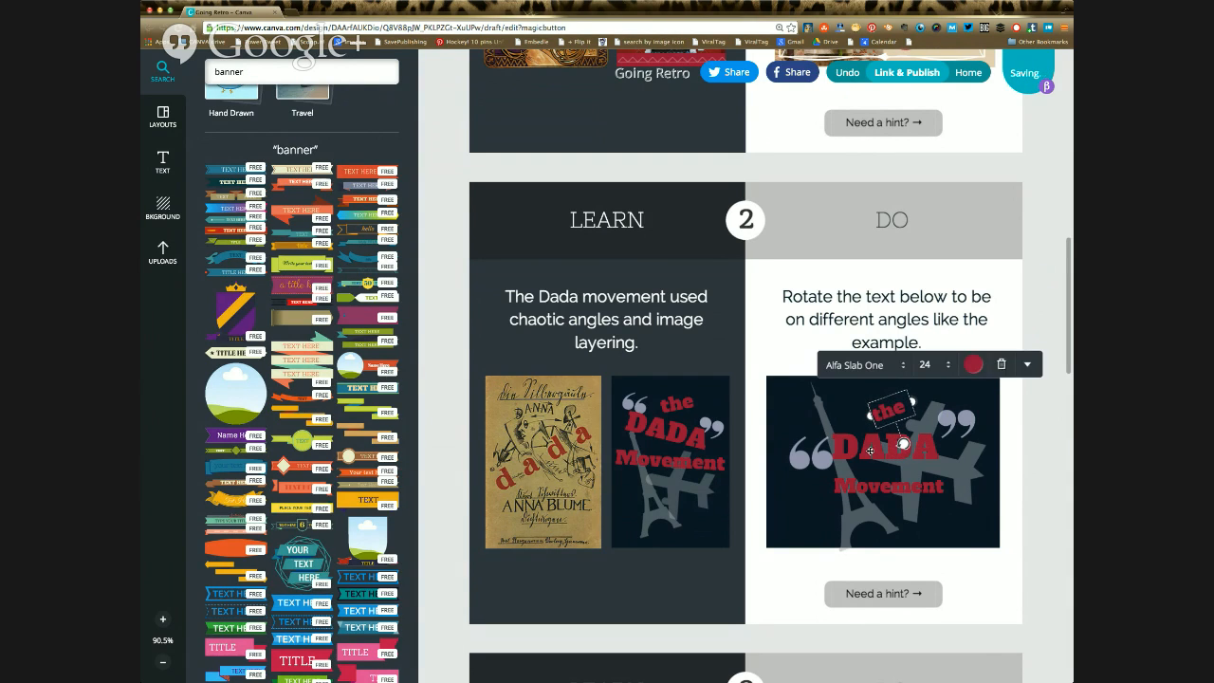
# Step: Rotate the word "Movement" slightly counter-clockwise in the Dada exercise design
pyautogui.click(864, 465)
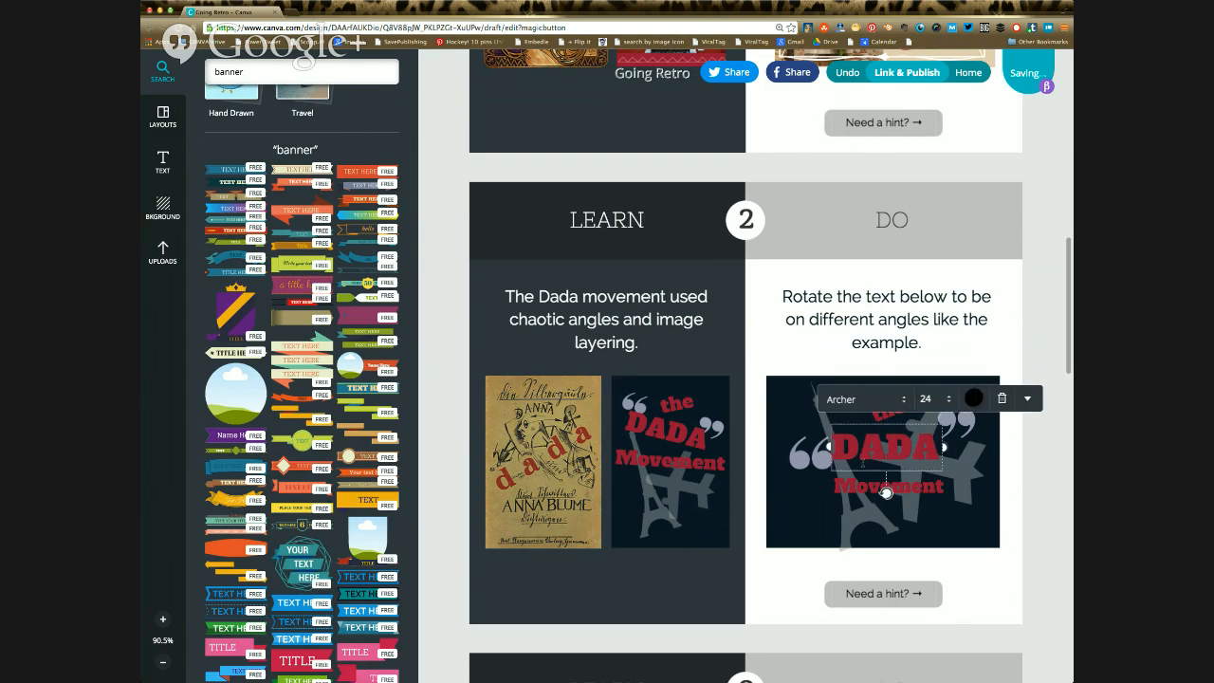
pyautogui.click(884, 497)
pyautogui.click(883, 497)
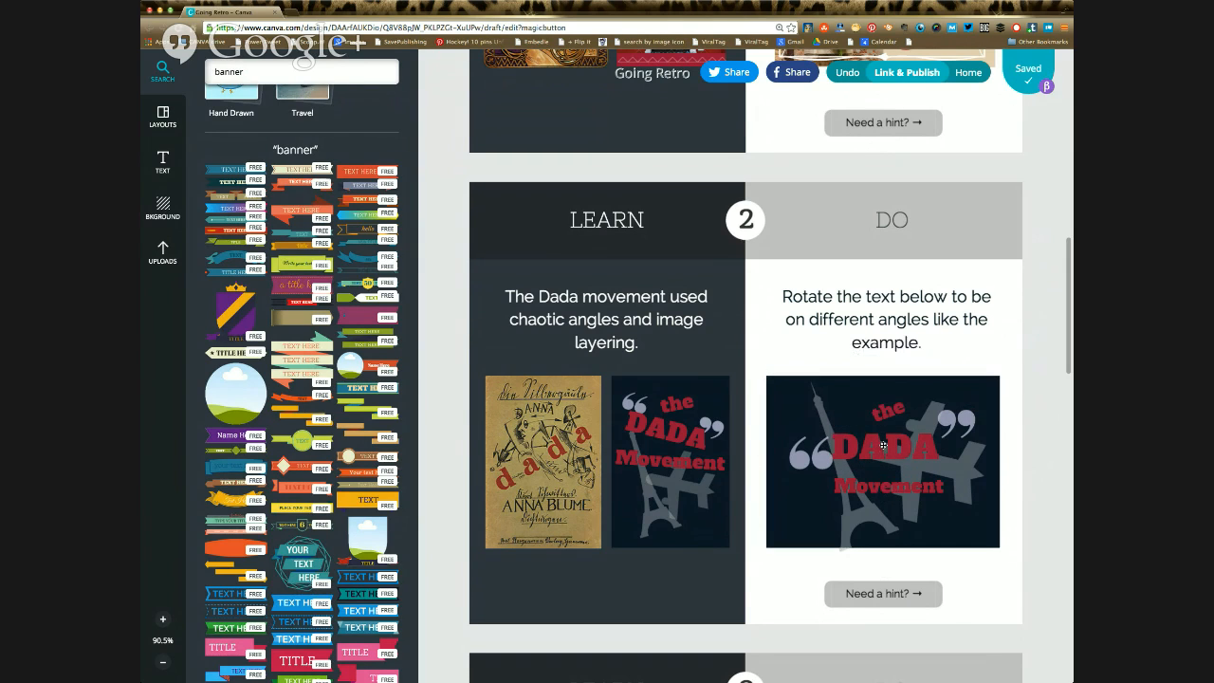
pyautogui.click(865, 448)
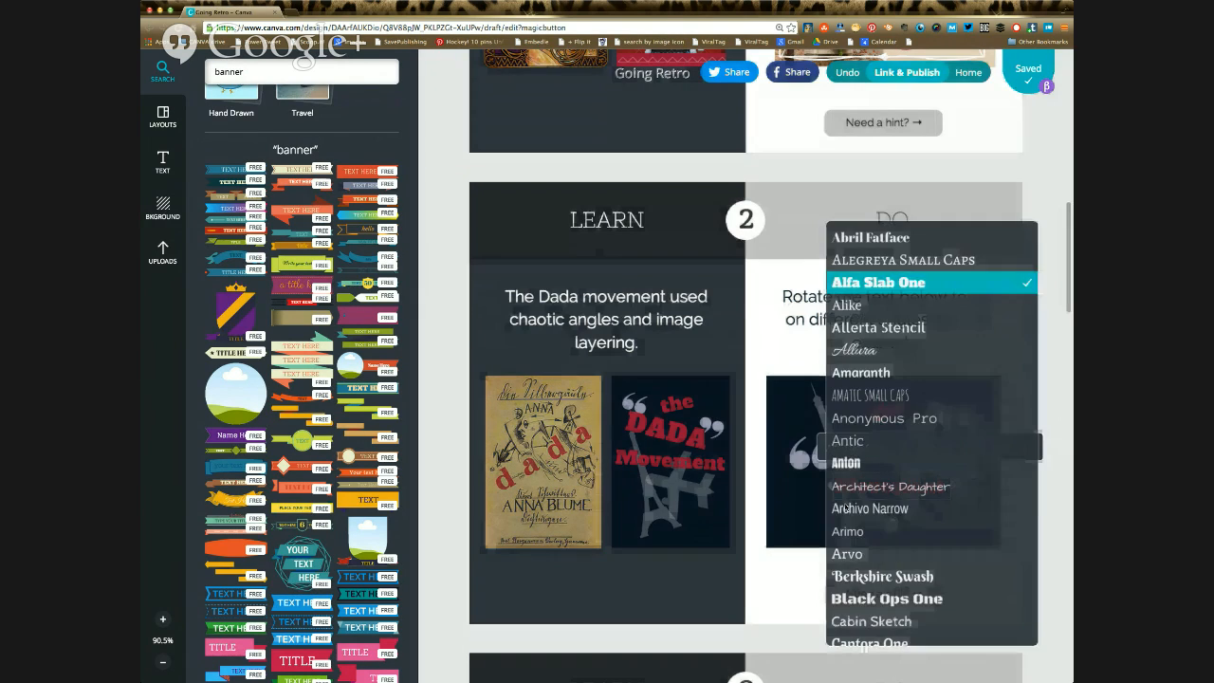
pyautogui.click(799, 494)
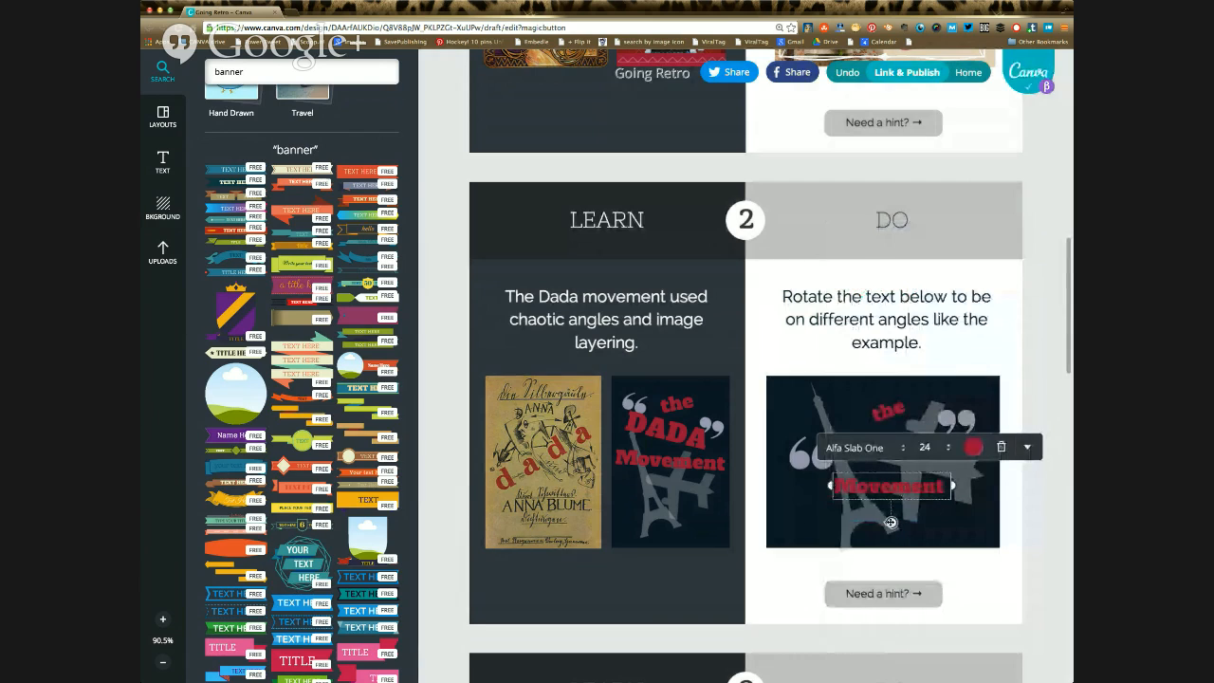
pyautogui.moveTo(891, 524)
pyautogui.mouseDown()
pyautogui.moveTo(934, 505)
pyautogui.moveTo(896, 522)
pyautogui.mouseUp()
# Step: Rotate the word "DADA" clockwise in the Dada exercise design so it slopes downward to the right
pyautogui.click(849, 438)
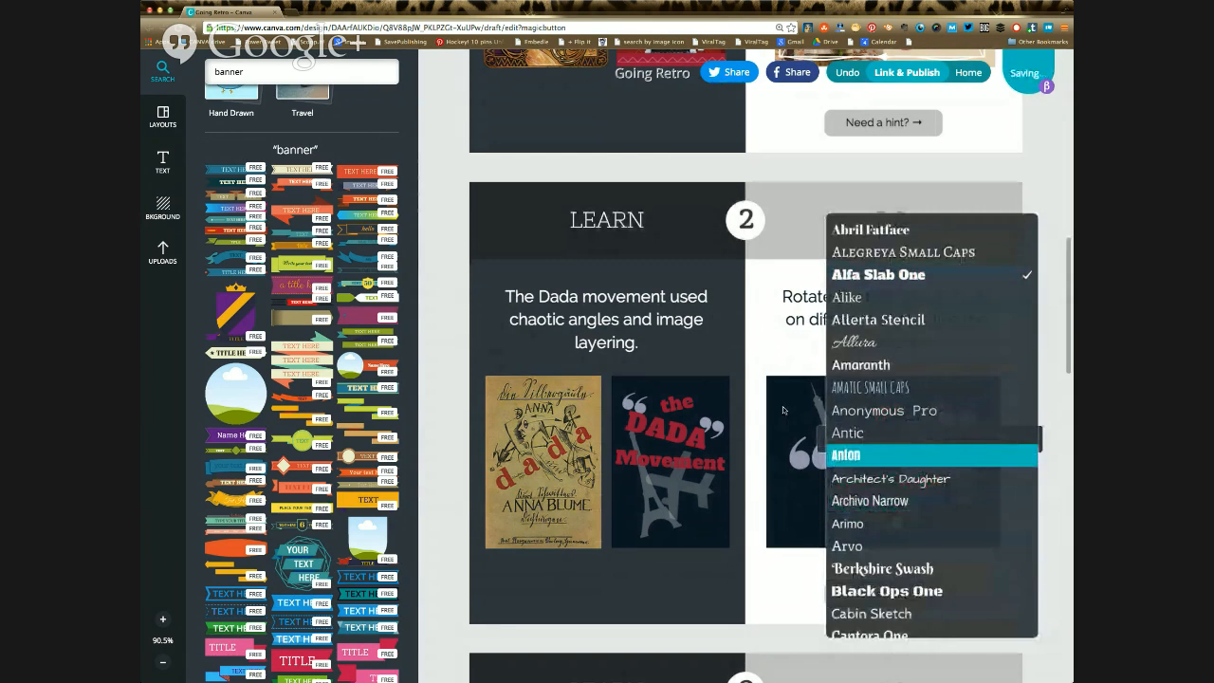
pyautogui.click(791, 423)
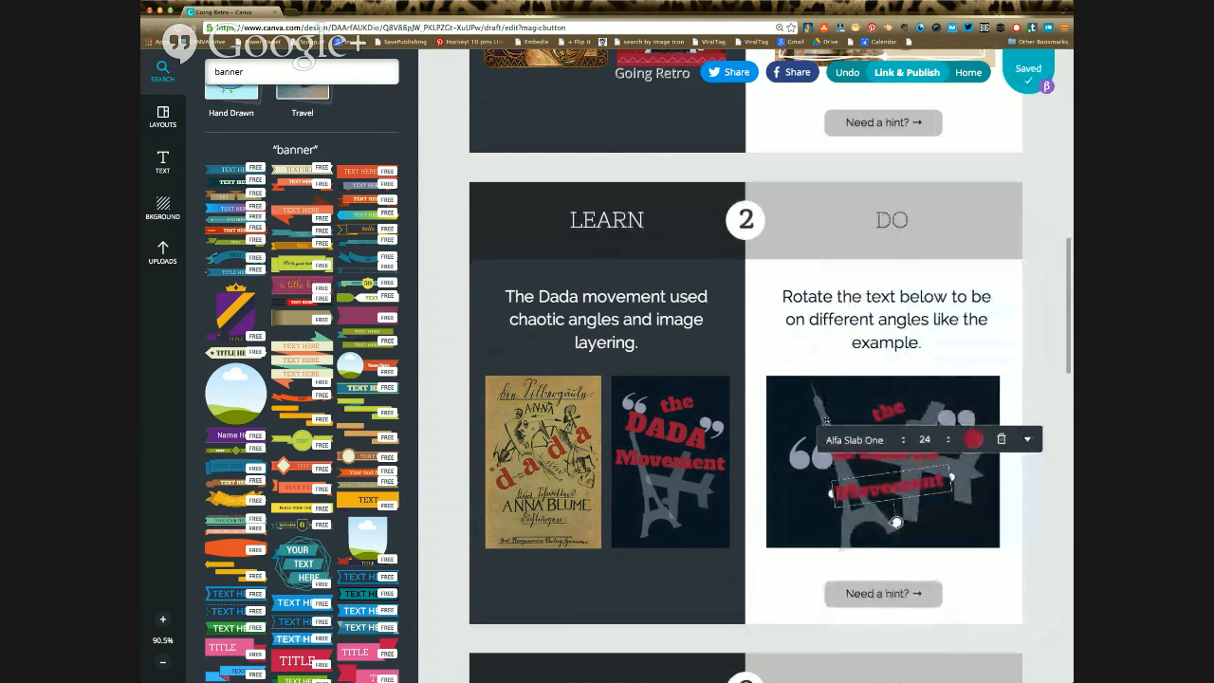
pyautogui.click(871, 460)
pyautogui.click(885, 493)
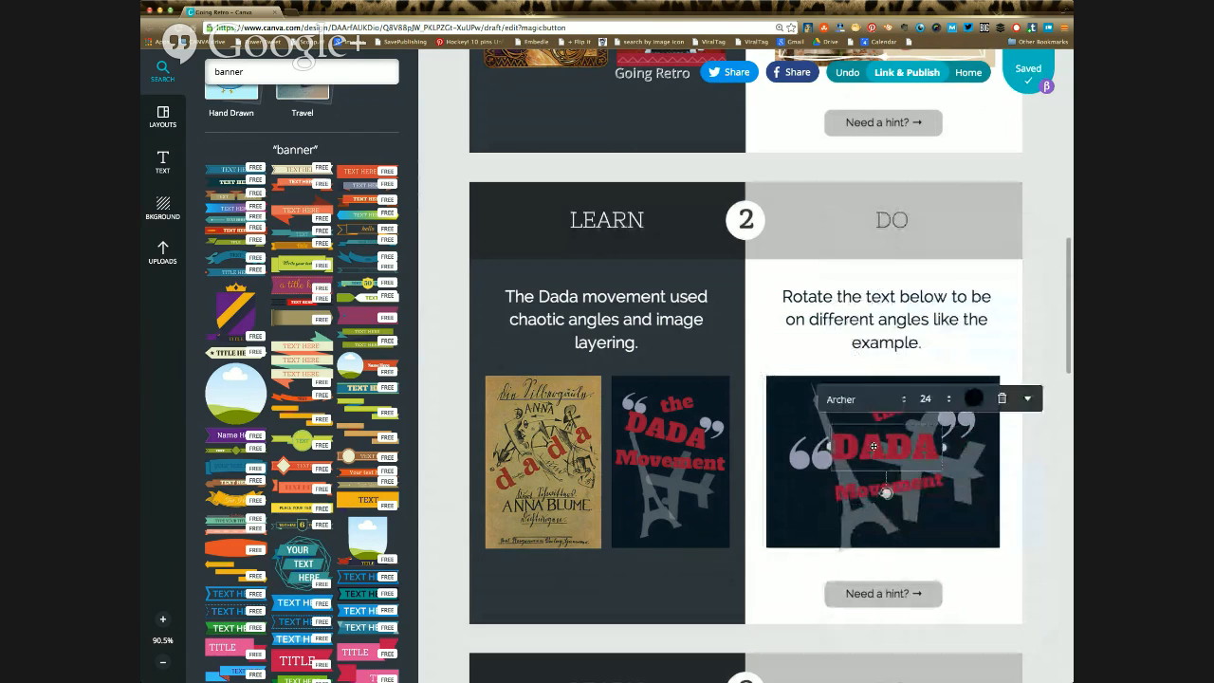
pyautogui.moveTo(885, 493); pyautogui.dragTo(874, 491)
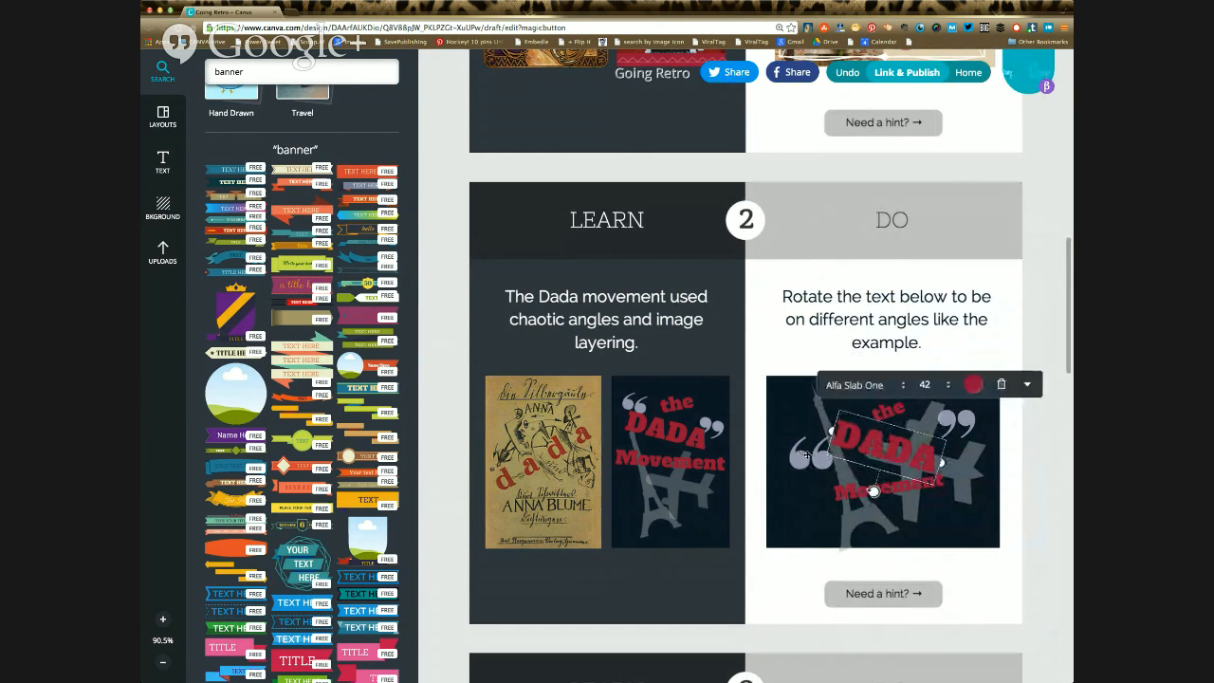
# Step: Shift the dark background rectangle of the Dada exercise design slightly to the right
pyautogui.click(978, 469)
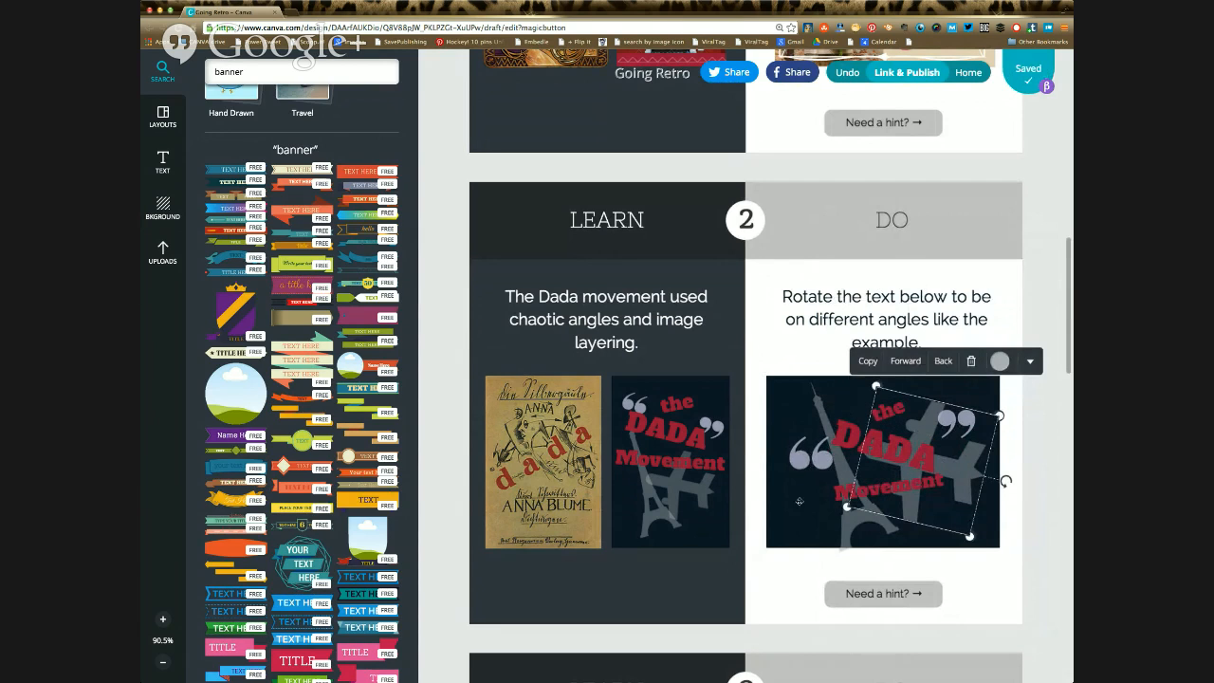
pyautogui.click(965, 424)
pyautogui.moveTo(967, 410)
pyautogui.mouseDown()
pyautogui.moveTo(966, 437)
pyautogui.moveTo(934, 398)
pyautogui.moveTo(976, 425)
pyautogui.mouseUp()
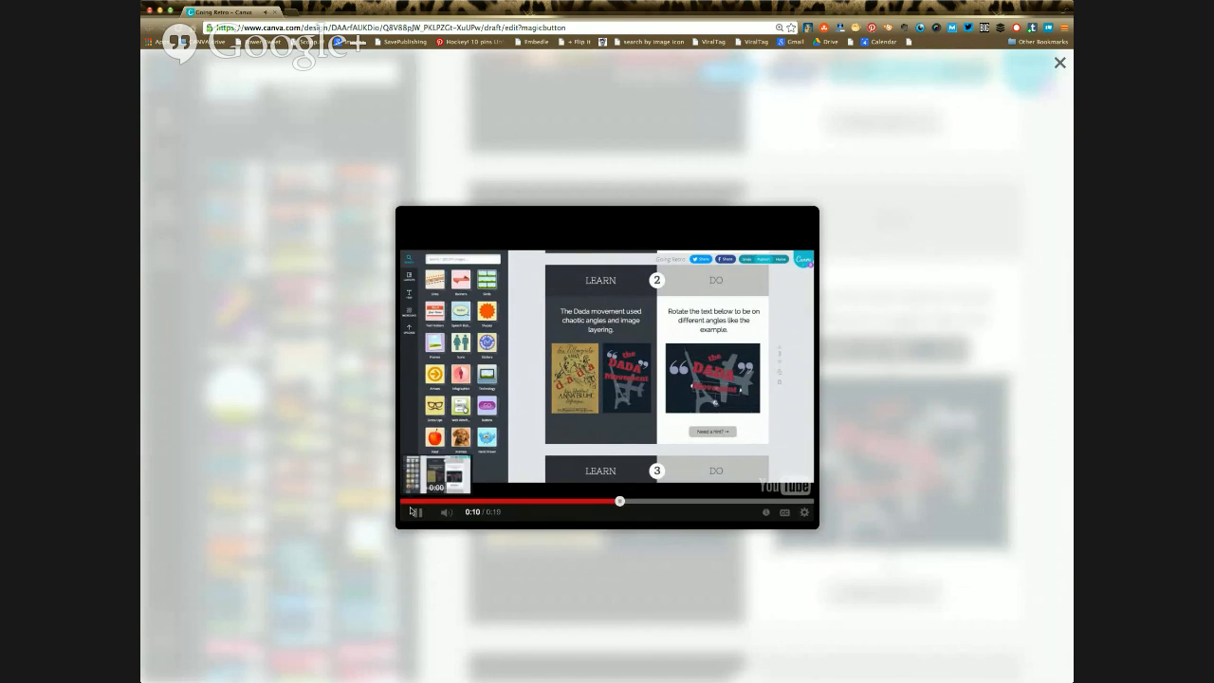
# Step: Pause the Dada exercise's hint video and close it to return to the design
pyautogui.click(416, 515)
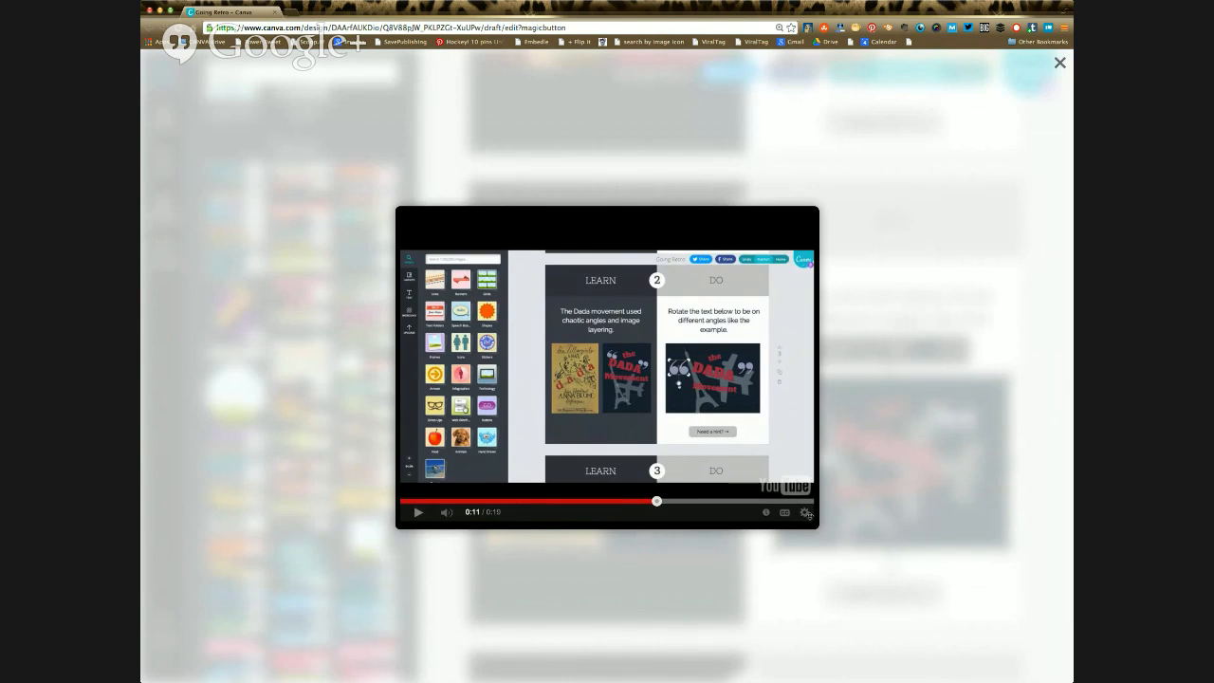
pyautogui.click(934, 533)
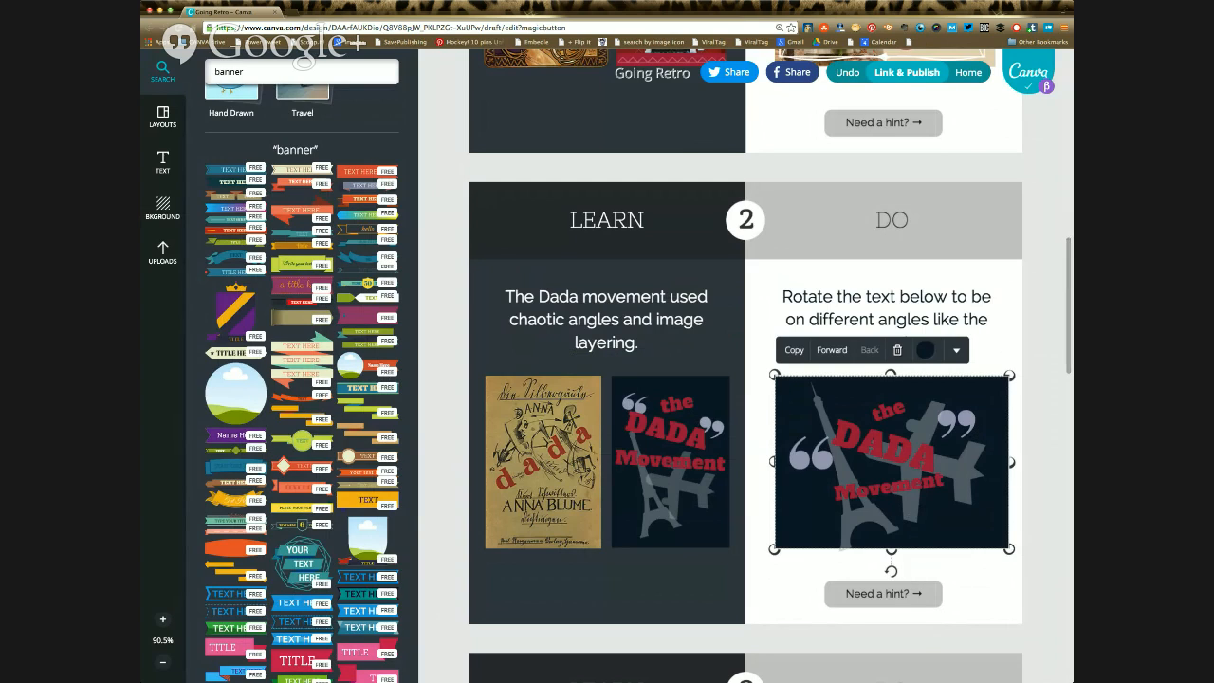
# Step: Recolour the light blue background of exercise 3's Bauhaus "Welcome" design bright red
pyautogui.scroll(-1, 746, 379)
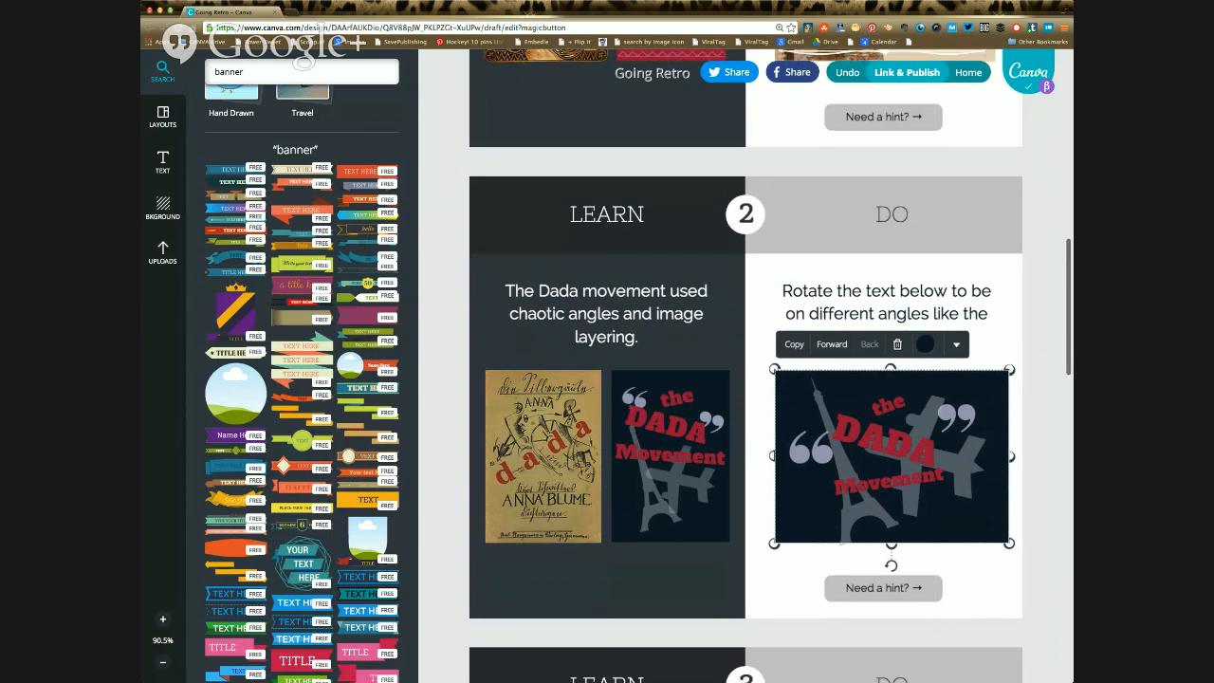
pyautogui.scroll(-3, 745, 379)
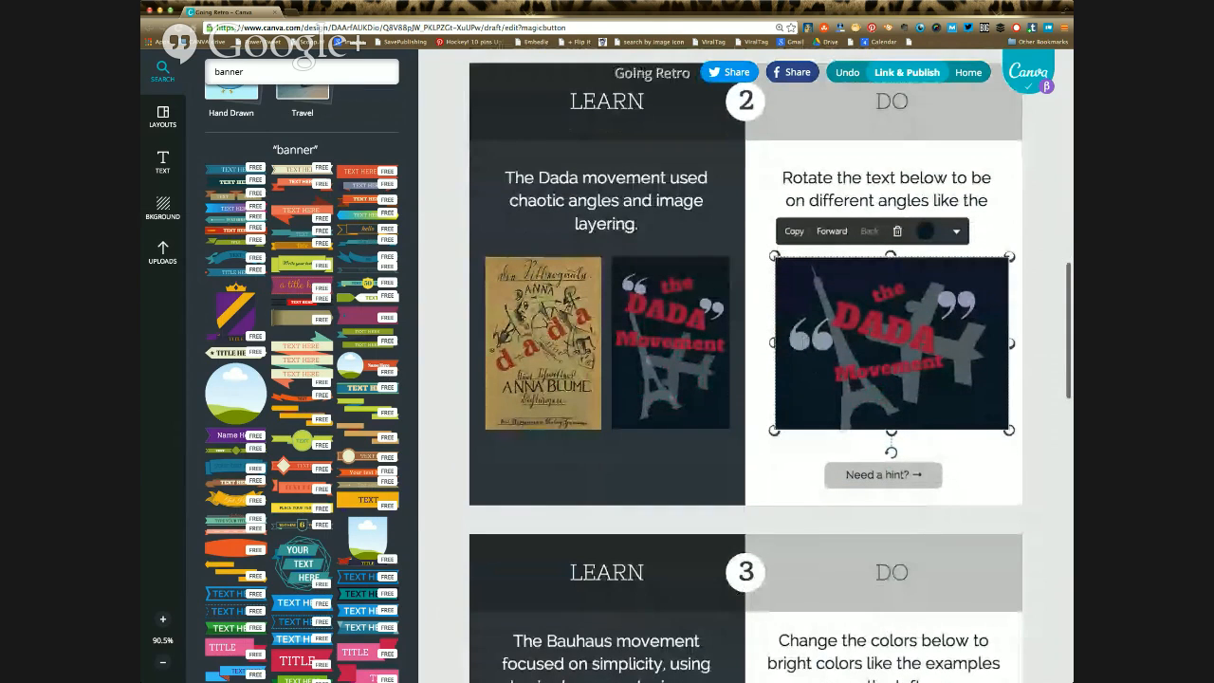
pyautogui.scroll(-5, 746, 380)
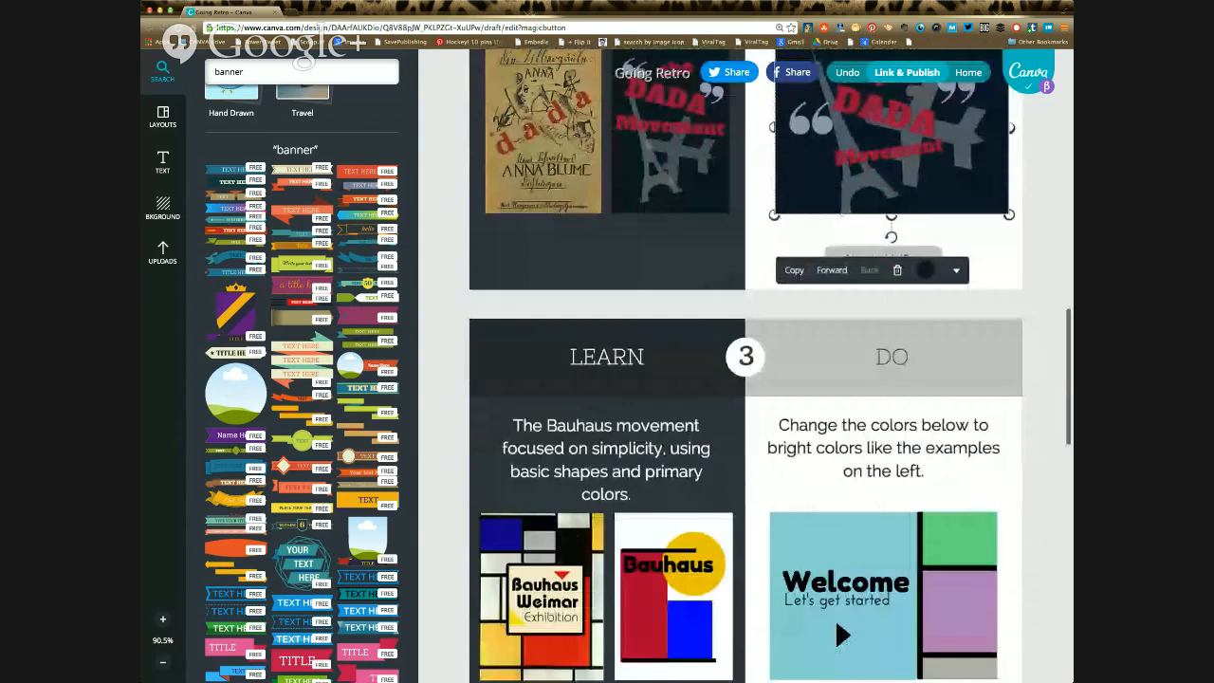
pyautogui.scroll(-4, 745, 379)
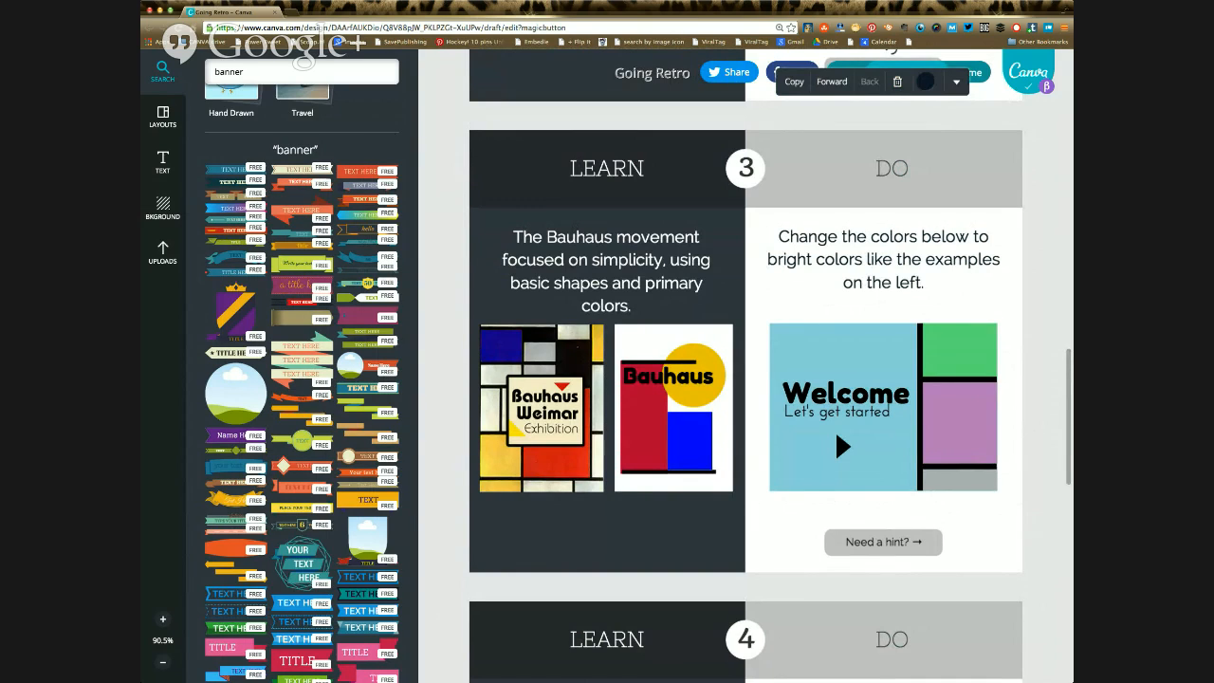
pyautogui.click(835, 429)
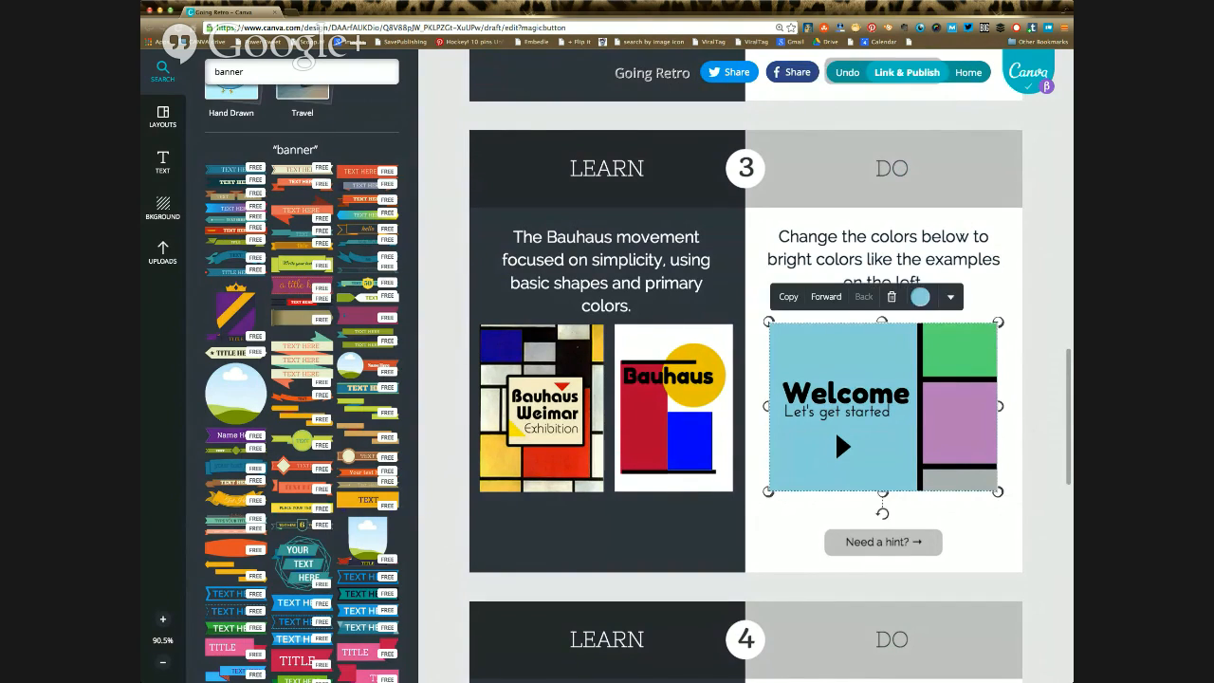
pyautogui.click(920, 297)
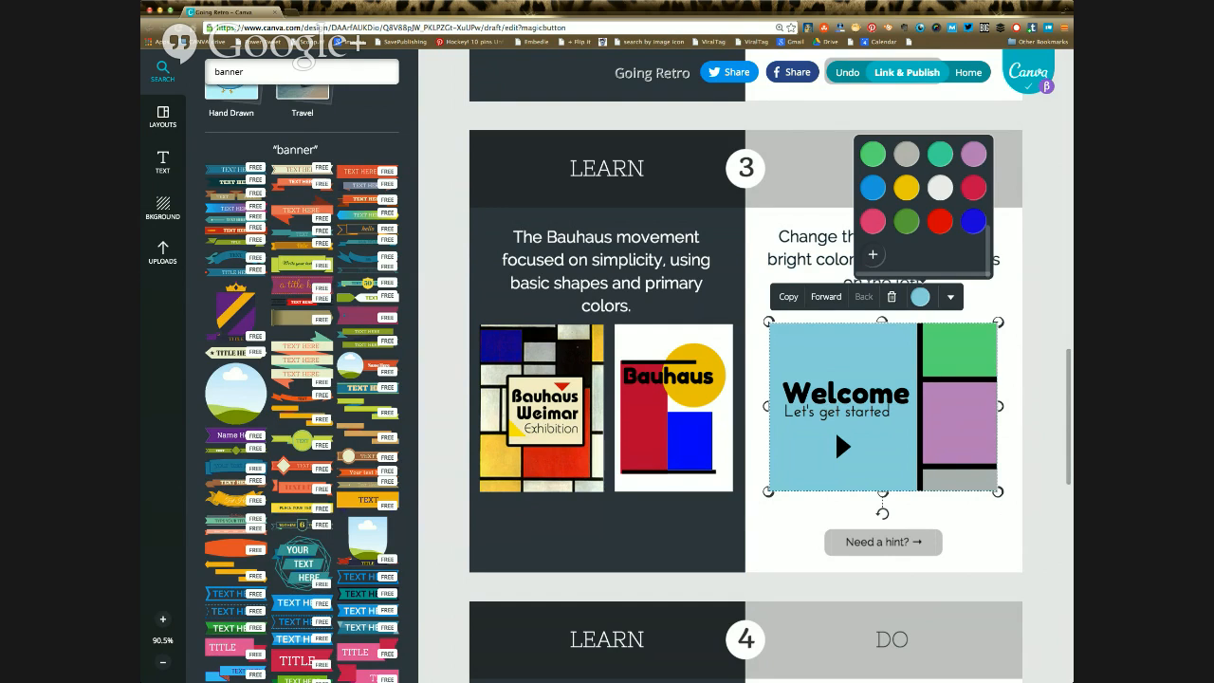
pyautogui.click(939, 221)
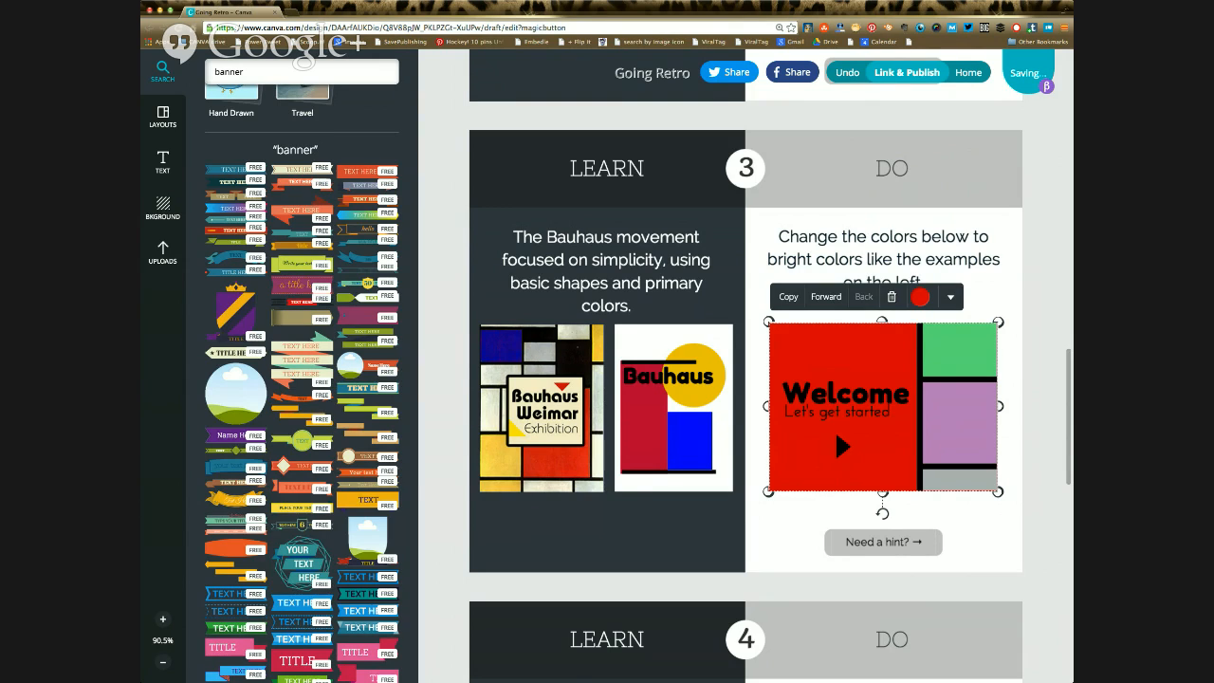
pyautogui.click(780, 238)
pyautogui.press('Escape')
# Step: Recolour the green block in the Bauhaus "Welcome" design yellow
pyautogui.click(960, 351)
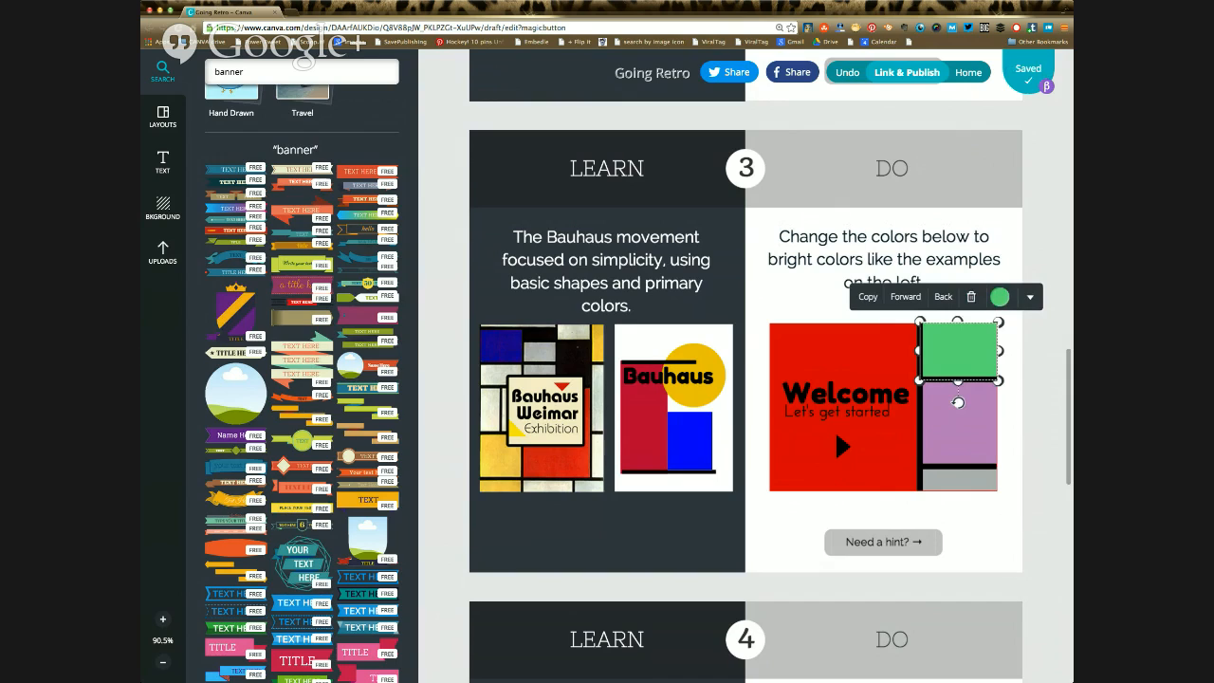
pyautogui.click(999, 297)
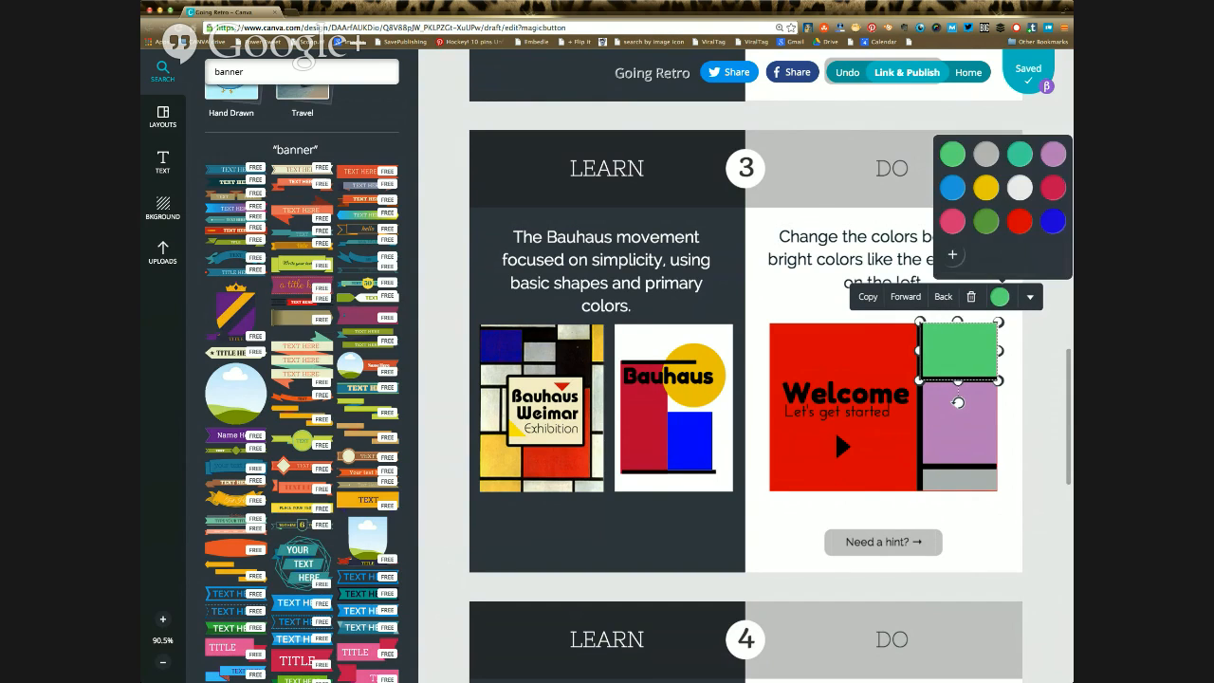
pyautogui.click(985, 187)
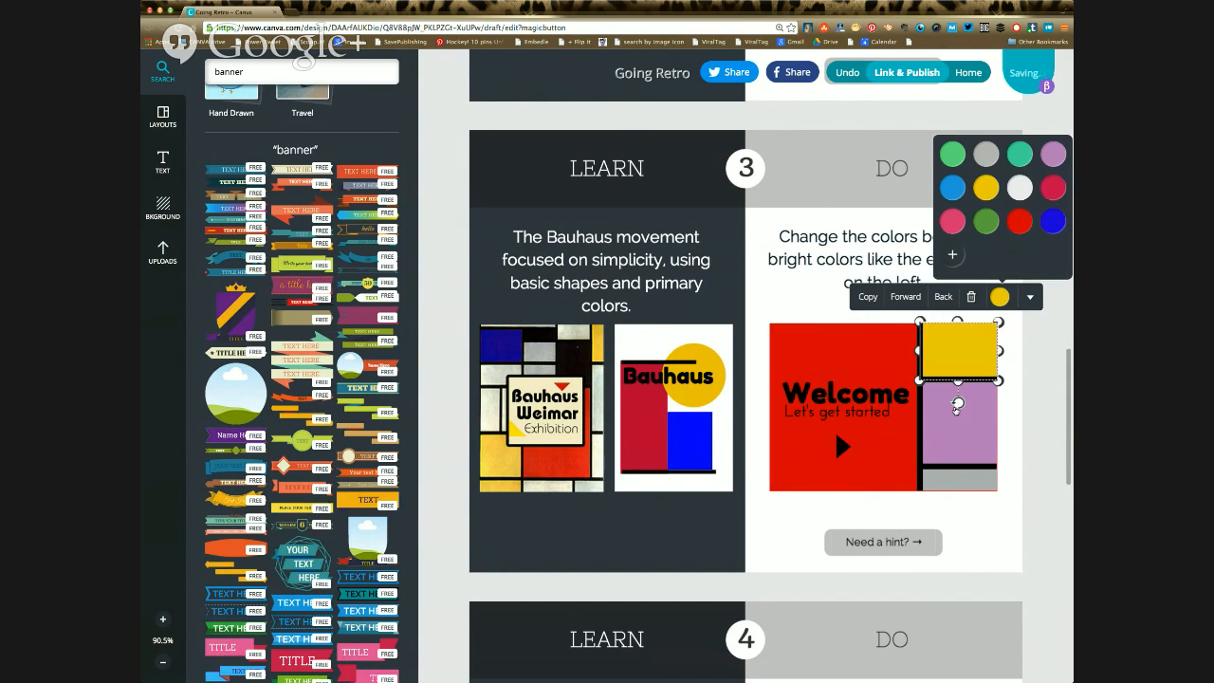
# Step: Recolour the purple block in the Bauhaus "Welcome" design bright blue
pyautogui.click(946, 429)
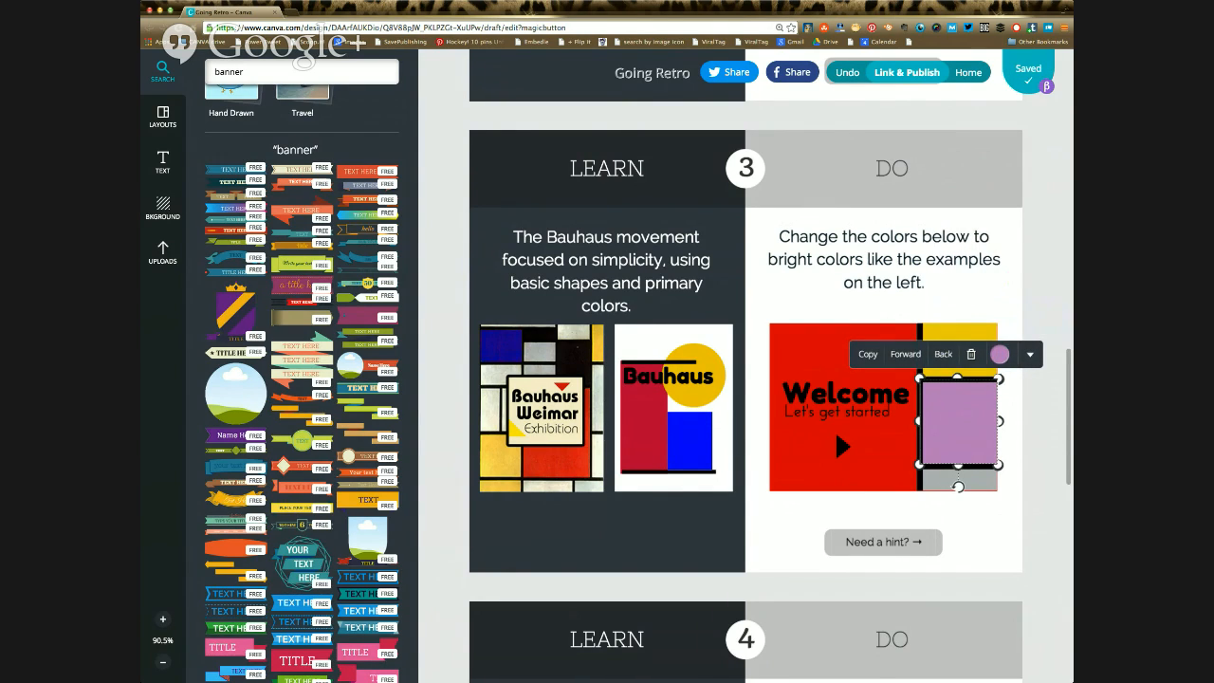
pyautogui.click(1000, 354)
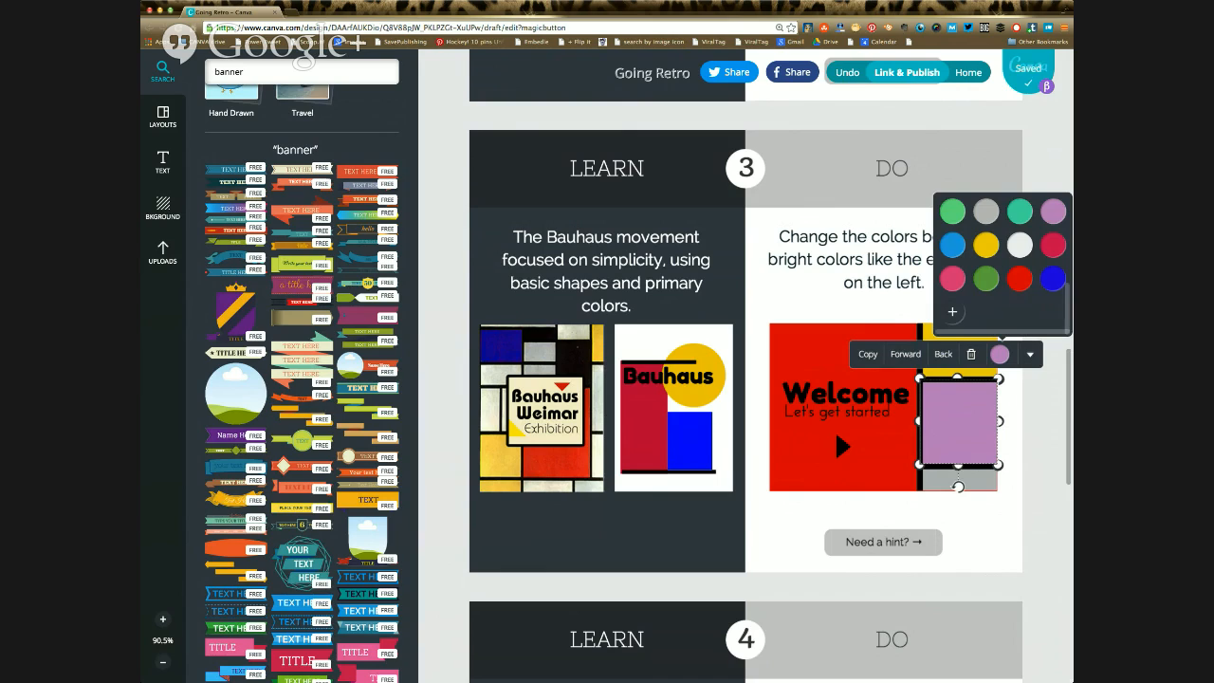
pyautogui.click(1052, 278)
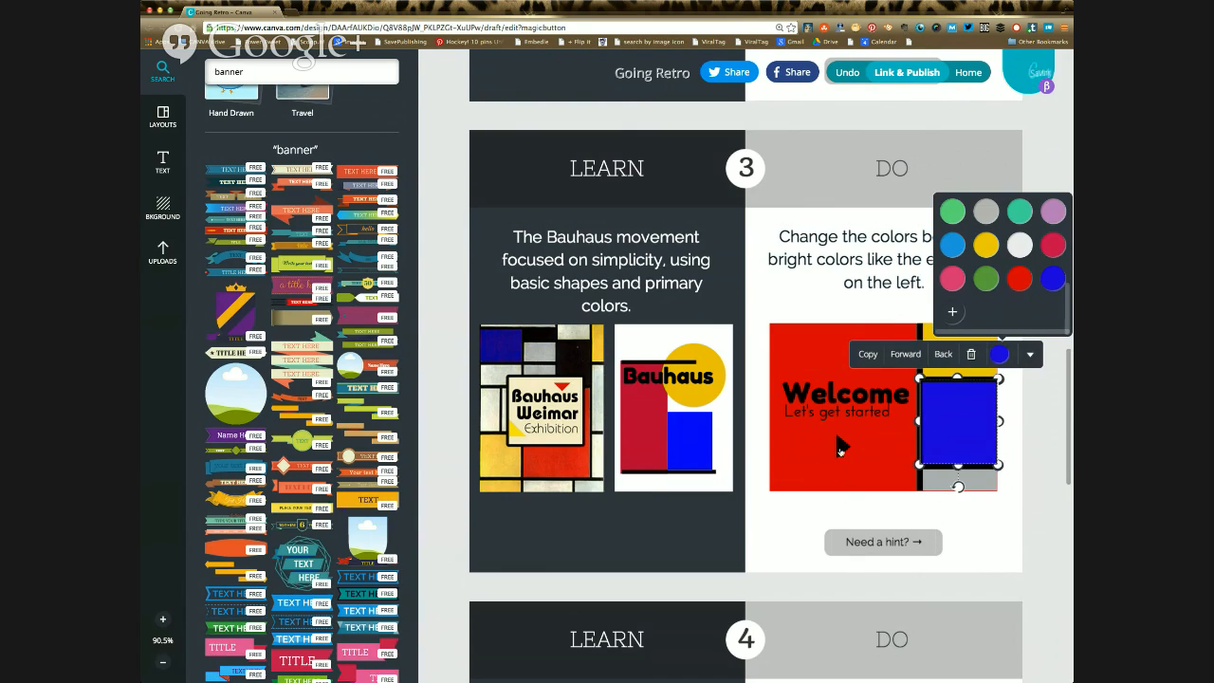
pyautogui.click(790, 466)
# Step: Open the yellow block's extra options to view its link and transparency settings
pyautogui.click(843, 446)
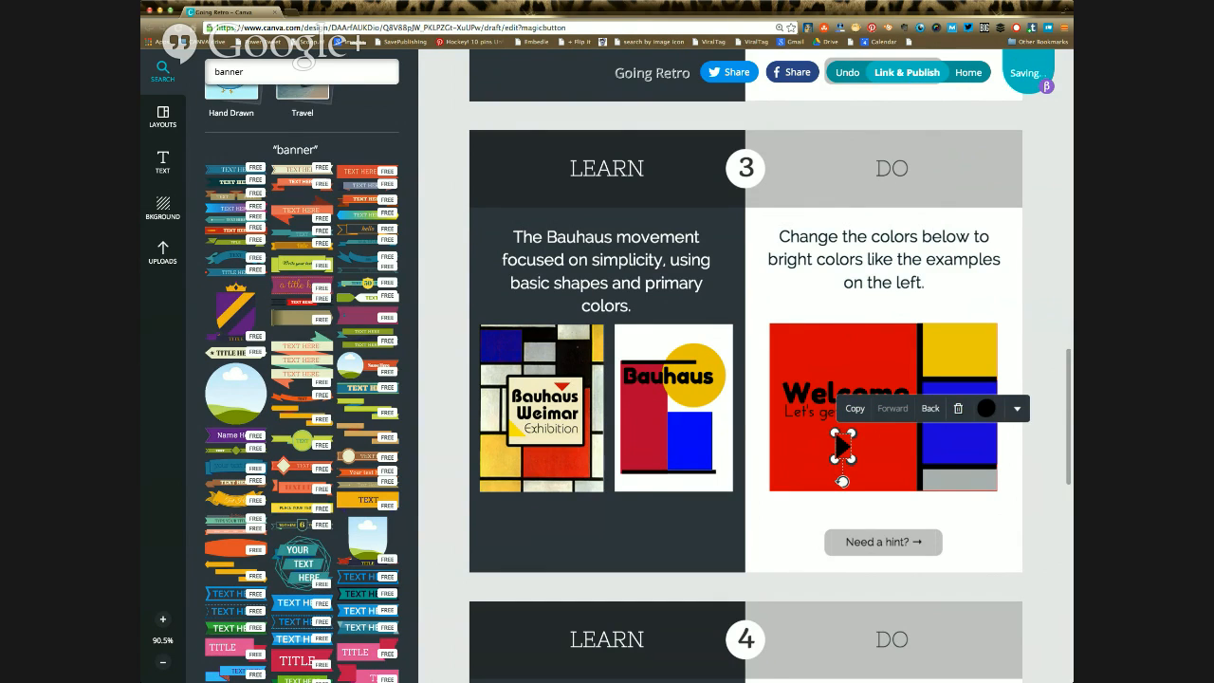
pyautogui.click(960, 351)
pyautogui.click(1030, 297)
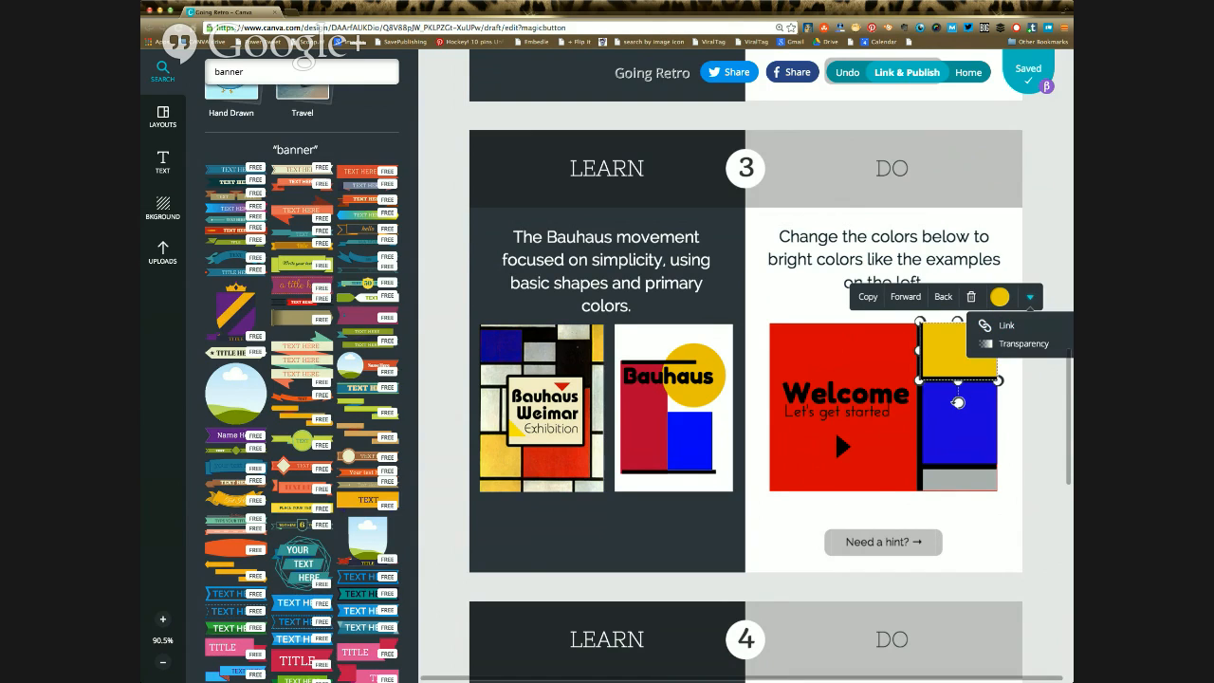
# Step: Darken the Bauhaus design's red background slightly to colour code d60007
pyautogui.click(842, 355)
pyautogui.click(920, 297)
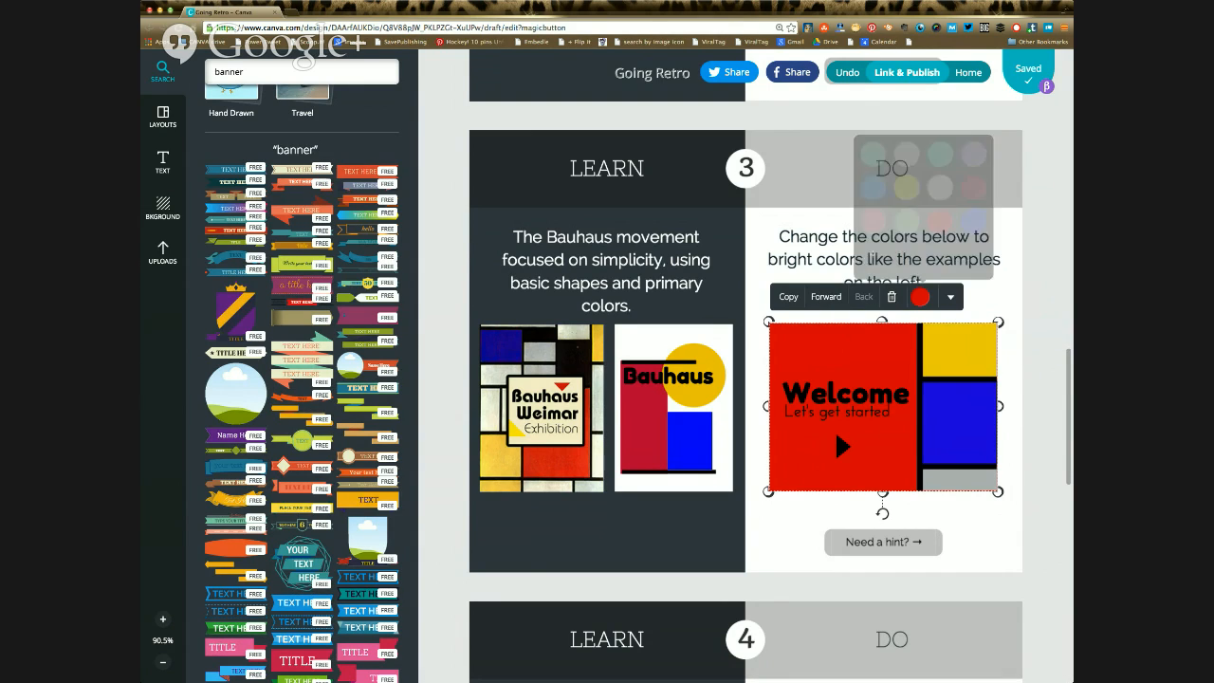
pyautogui.click(873, 255)
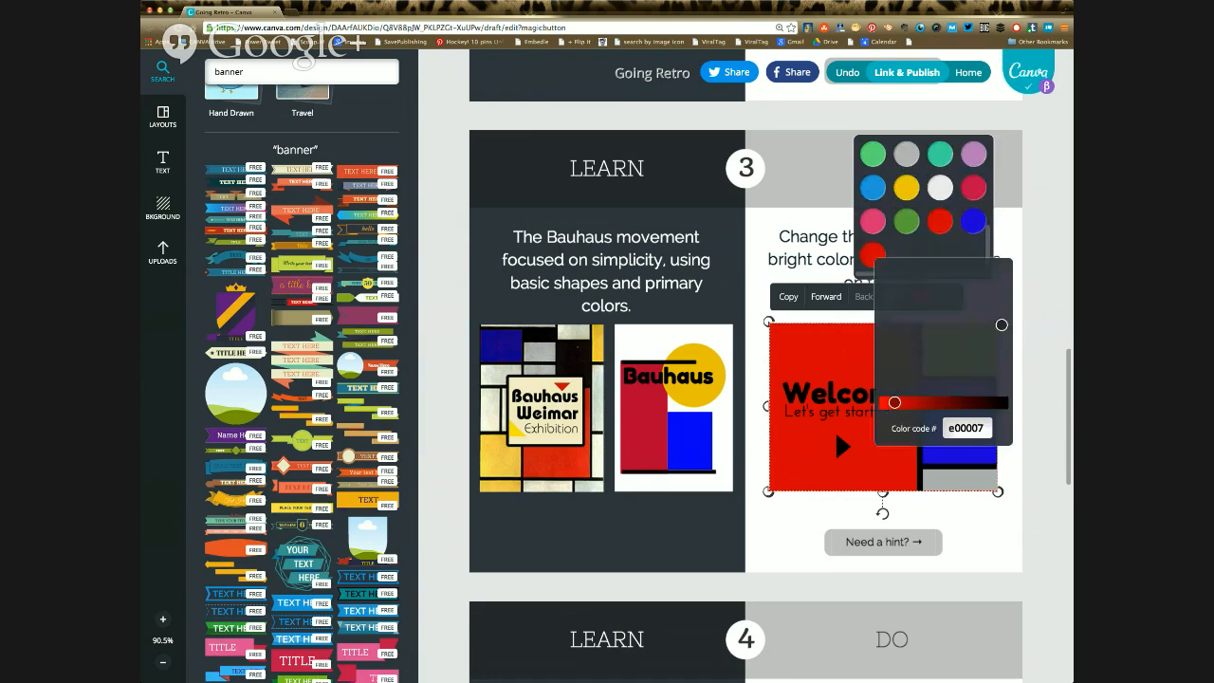
pyautogui.moveTo(894, 402)
pyautogui.mouseDown()
pyautogui.moveTo(939, 402)
pyautogui.moveTo(898, 402)
pyautogui.mouseUp()
pyautogui.click(968, 428)
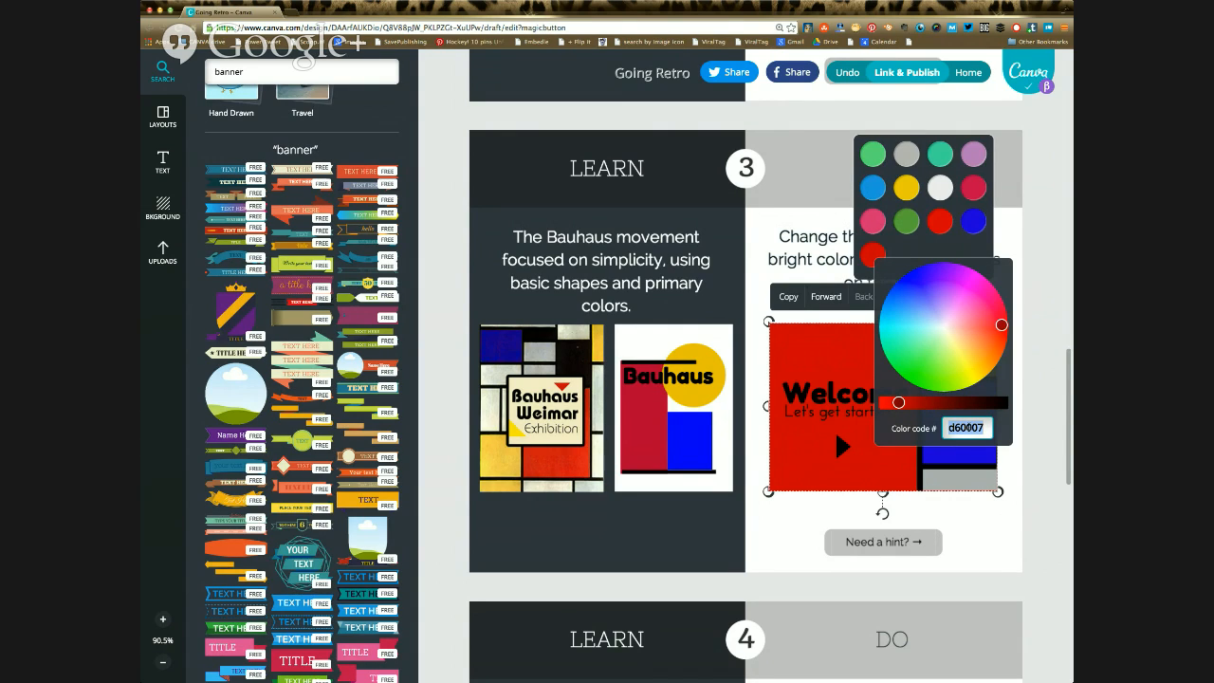
pyautogui.write('o')
pyautogui.click(915, 450)
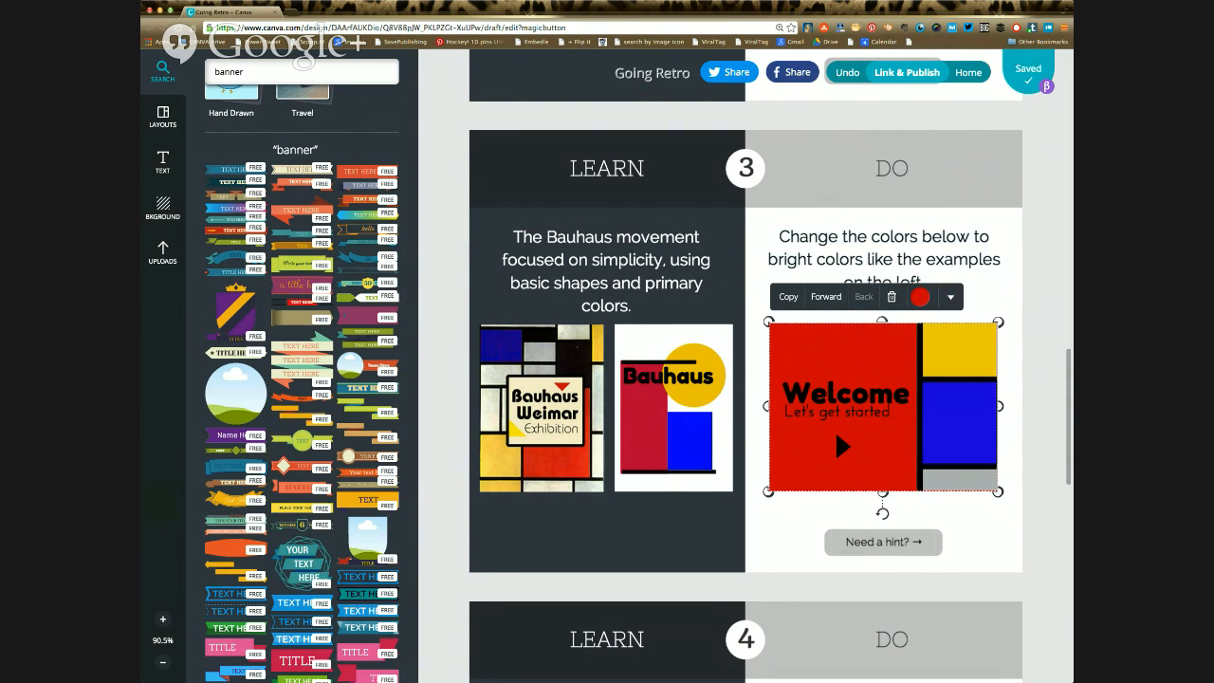
# Step: Centre the sunburst, the star and the "Let's get started" text around the banner in exercise 4's Art Deco "Welcome" design
pyautogui.scroll(-1, 1034, 476)
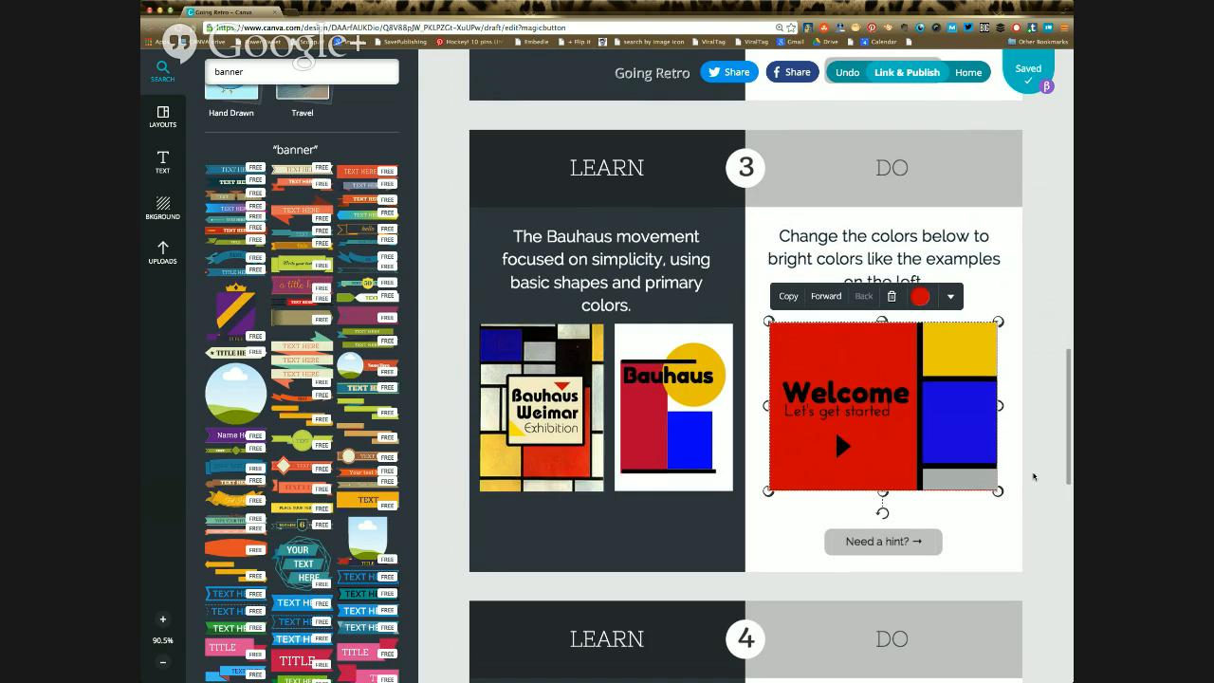
pyautogui.scroll(-4, 1034, 476)
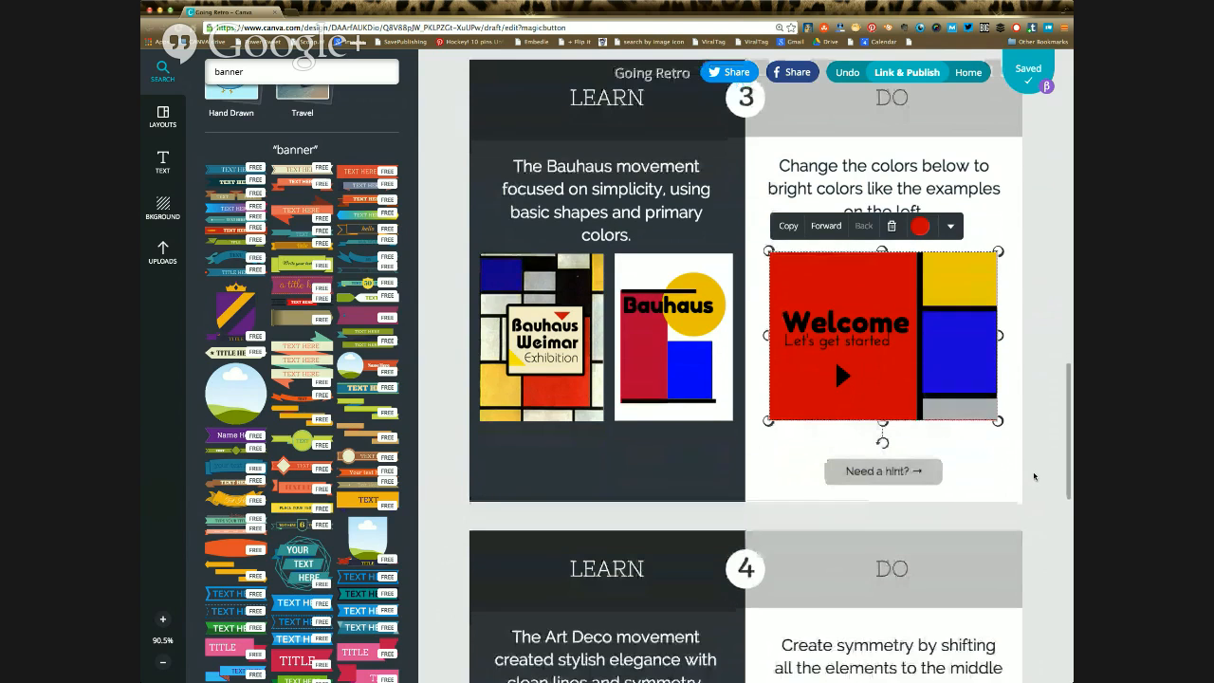
pyautogui.scroll(-6, 1034, 475)
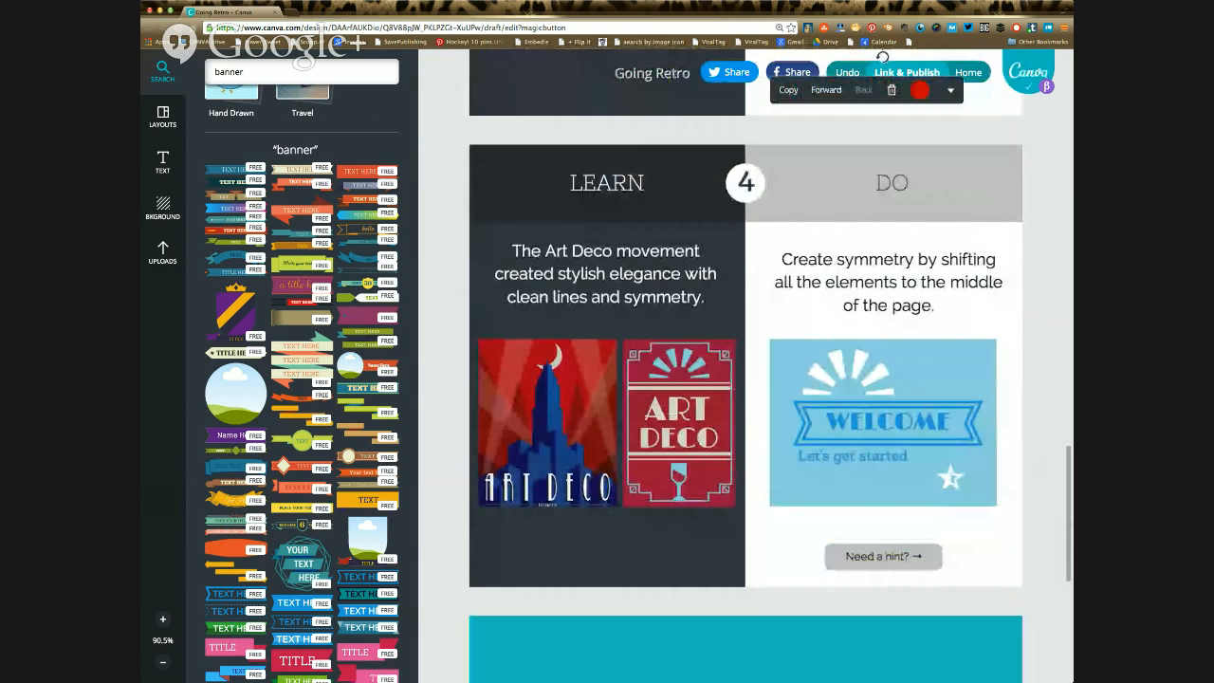
pyautogui.moveTo(849, 373); pyautogui.dragTo(889, 378)
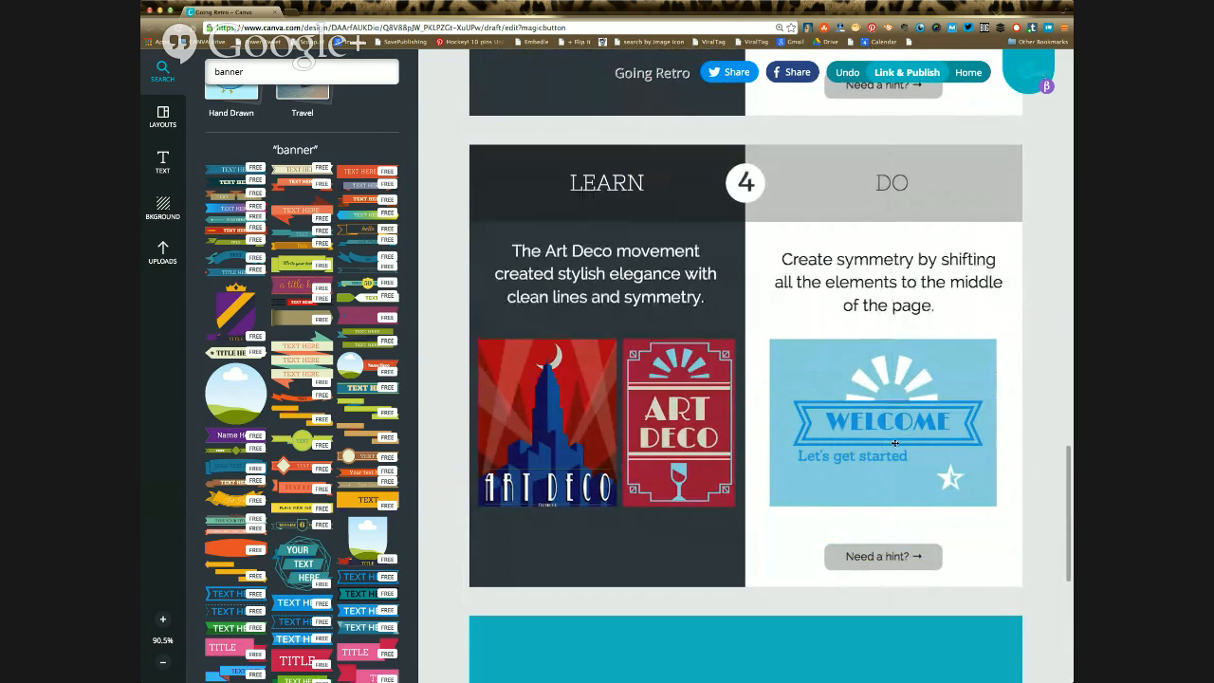
pyautogui.moveTo(882, 457)
pyautogui.mouseDown()
pyautogui.moveTo(918, 458)
pyautogui.moveTo(913, 476)
pyautogui.moveTo(891, 476)
pyautogui.mouseUp()
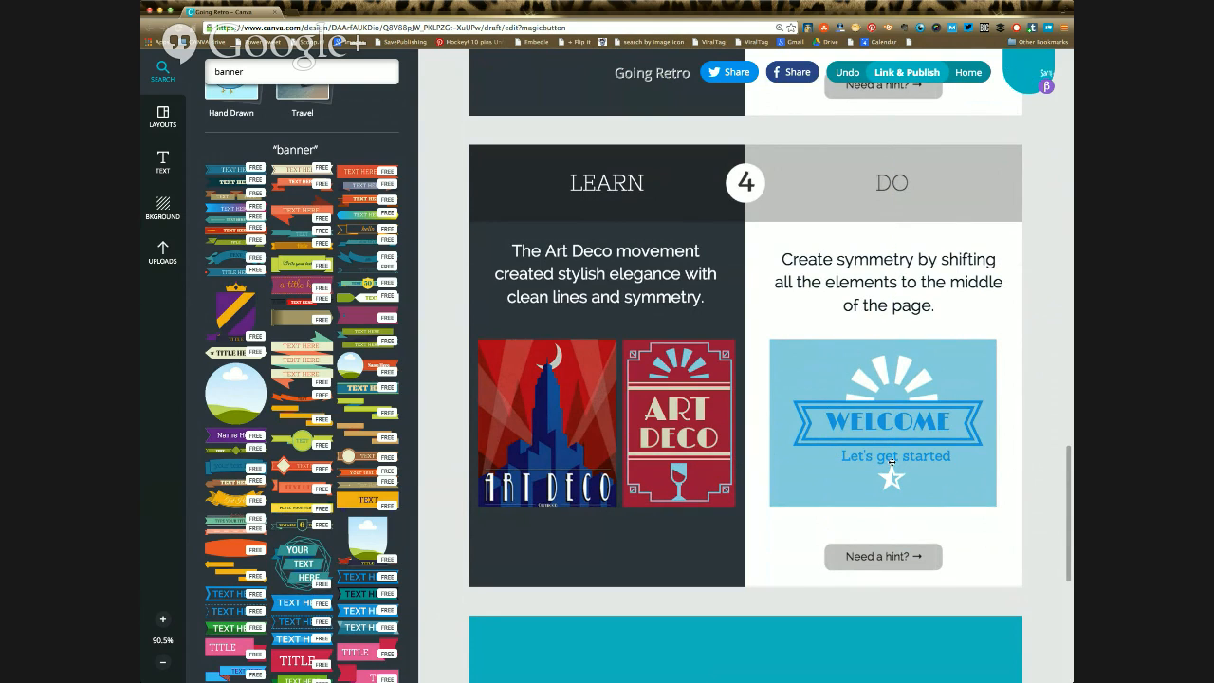
pyautogui.click(891, 456)
pyautogui.moveTo(890, 457); pyautogui.dragTo(888, 457)
pyautogui.click(900, 449)
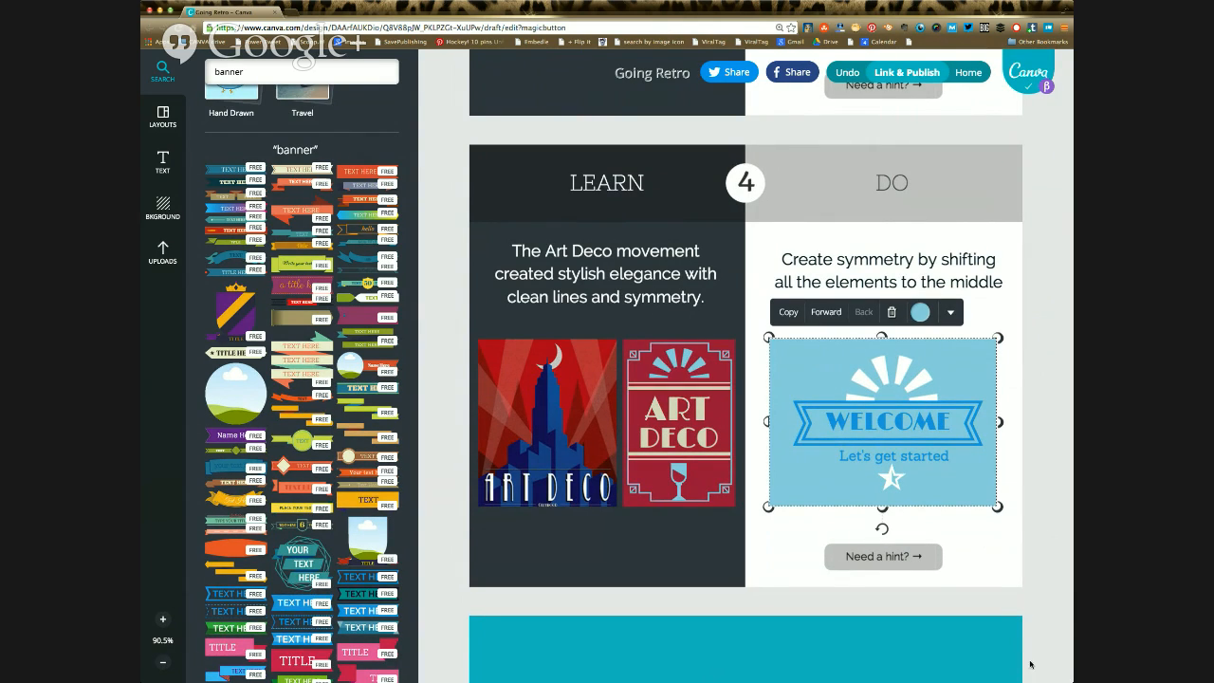
# Step: Look over the closing page of the Going Retro tutorial and return to the design tutorials gallery
pyautogui.scroll(1, 1055, 529)
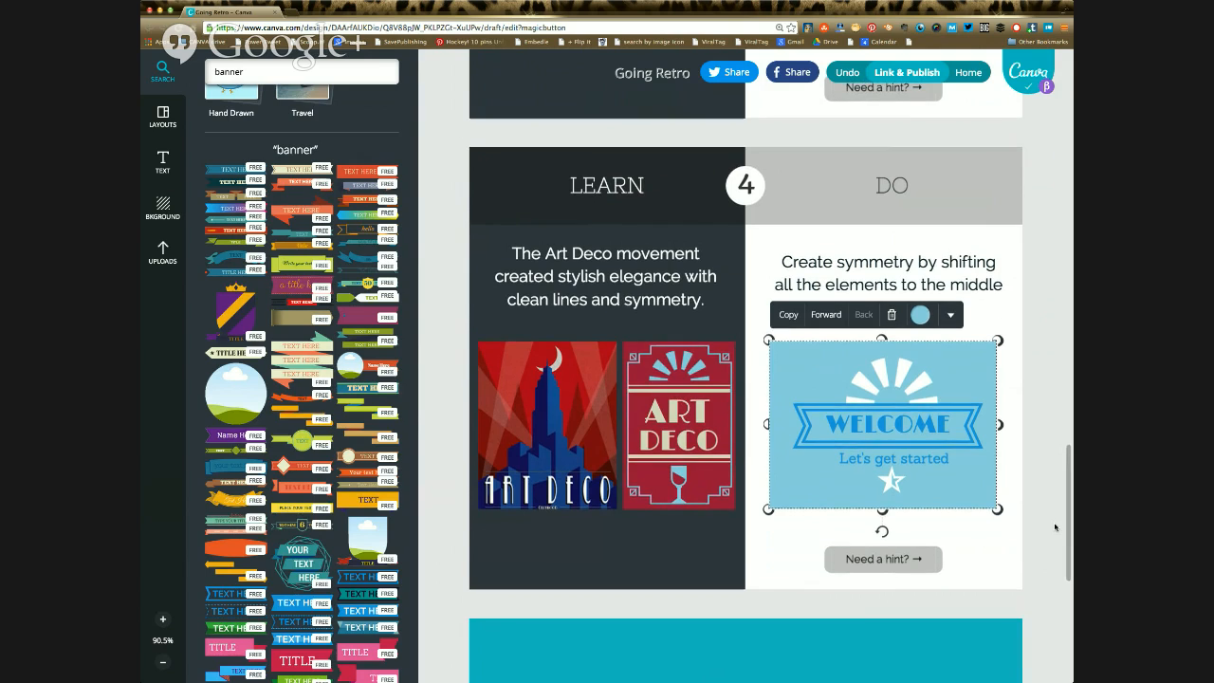
pyautogui.scroll(2, 1055, 527)
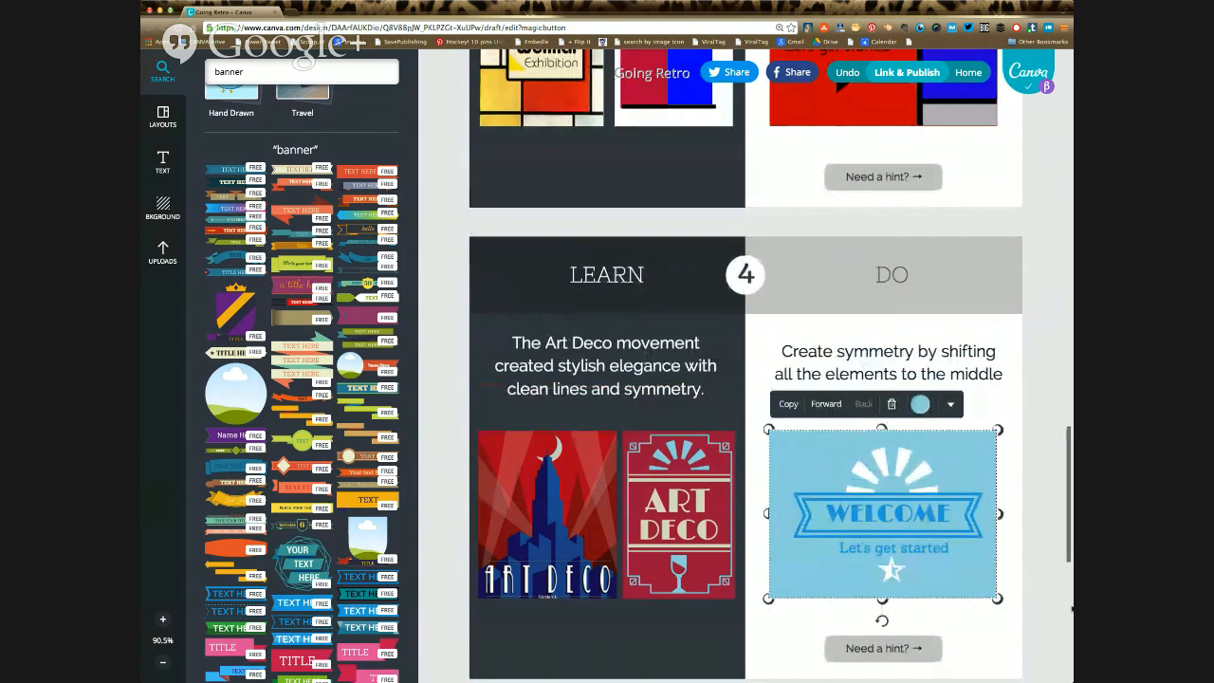
pyautogui.scroll(-10, 1072, 609)
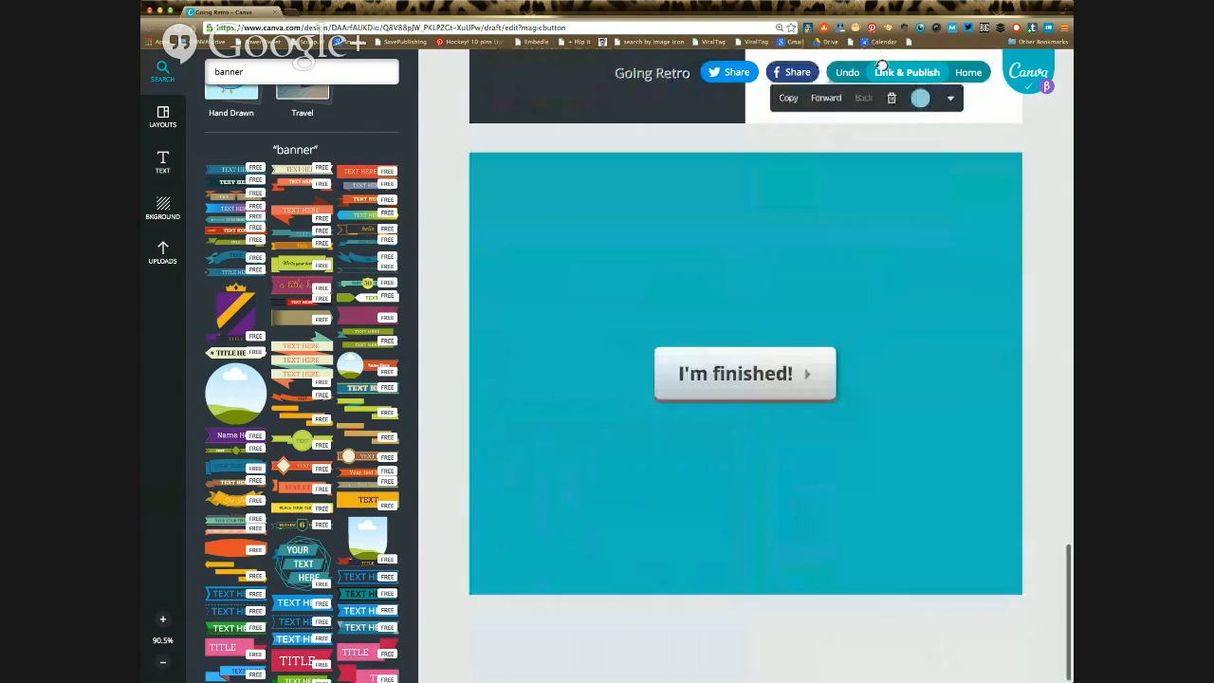
pyautogui.scroll(8, 746, 379)
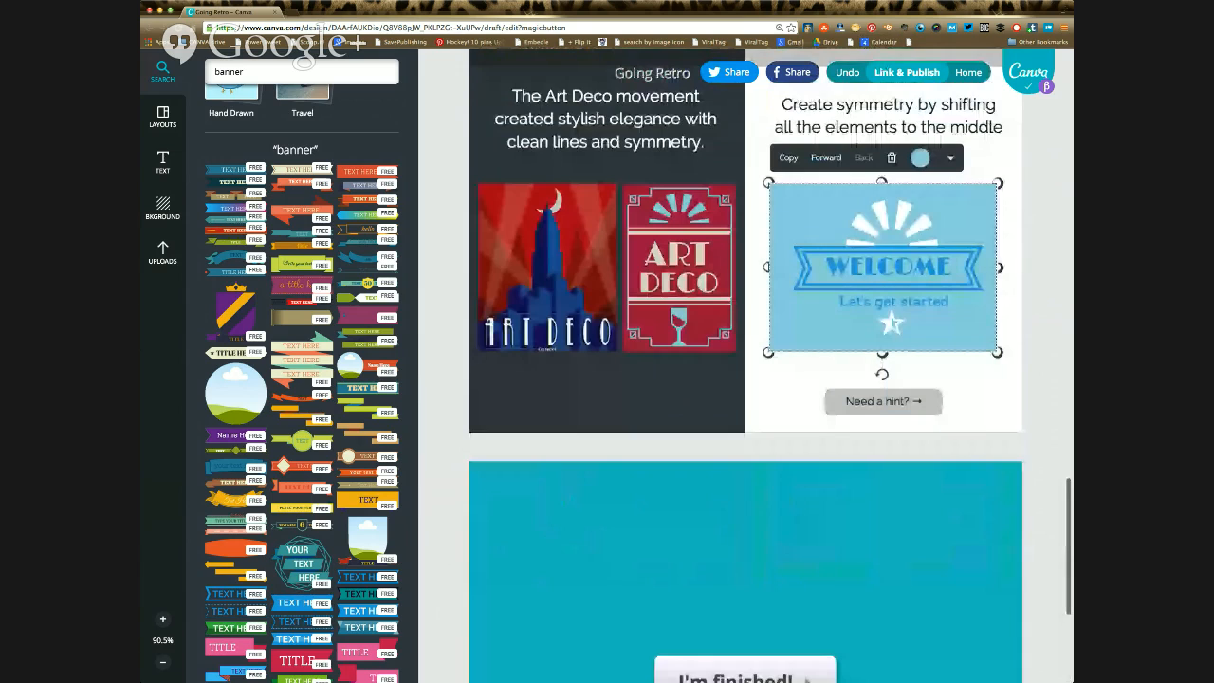
pyautogui.scroll(5, 746, 379)
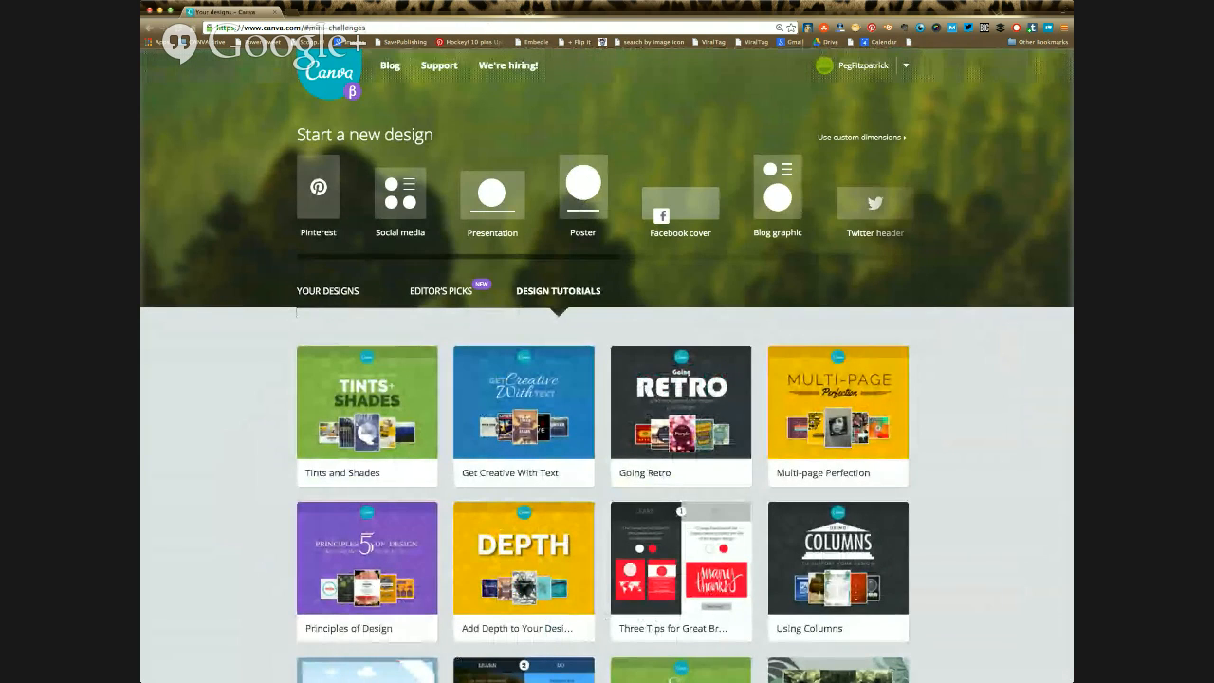
# Step: Browse the design tutorials gallery and open the Photo Filters tutorial
pyautogui.scroll(-1, 607, 364)
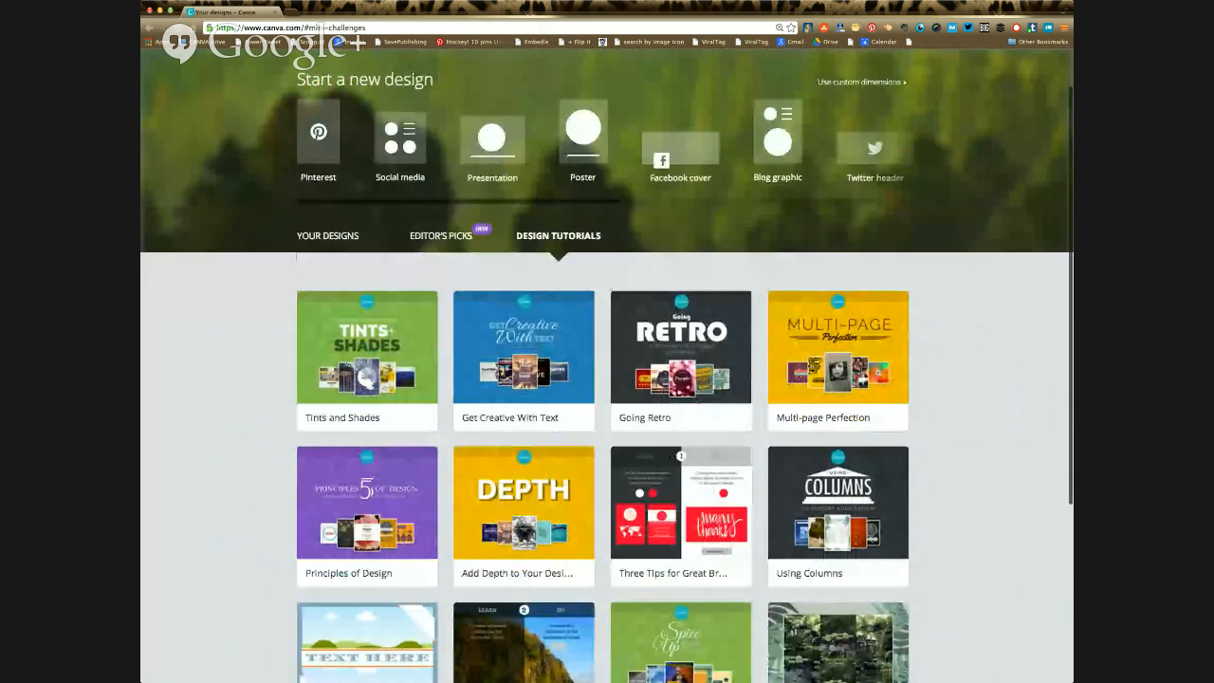
pyautogui.scroll(-2, 607, 379)
pyautogui.scroll(-1, 607, 379)
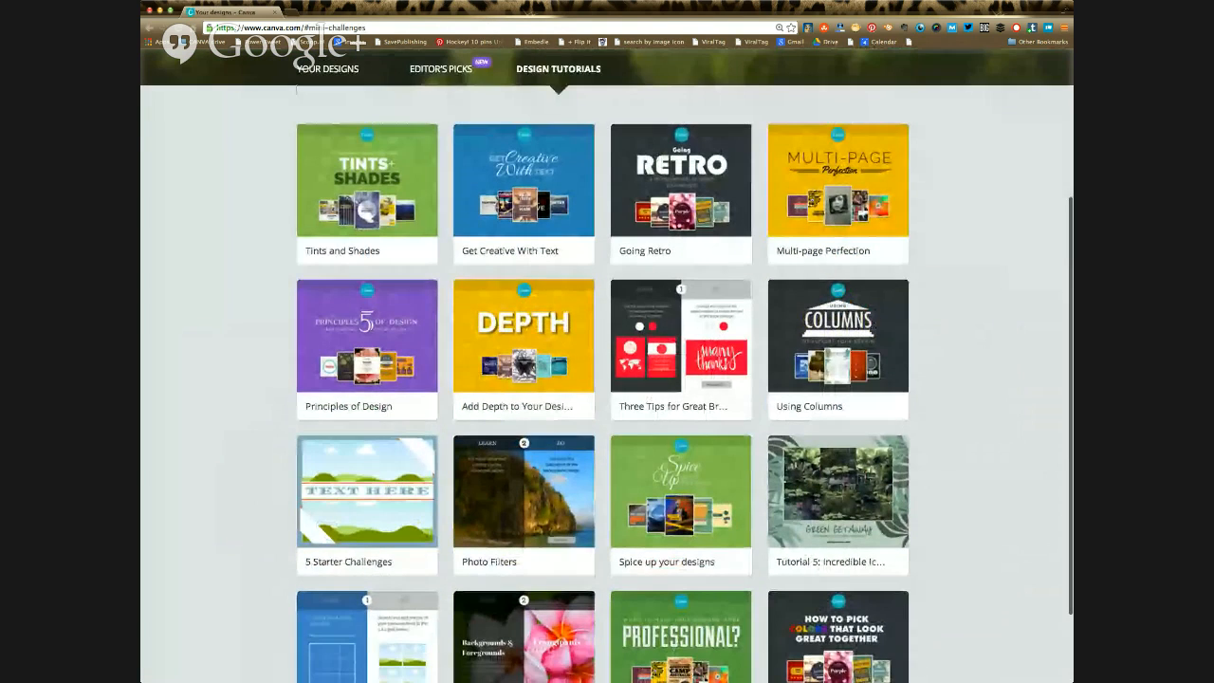
pyautogui.scroll(-2, 607, 380)
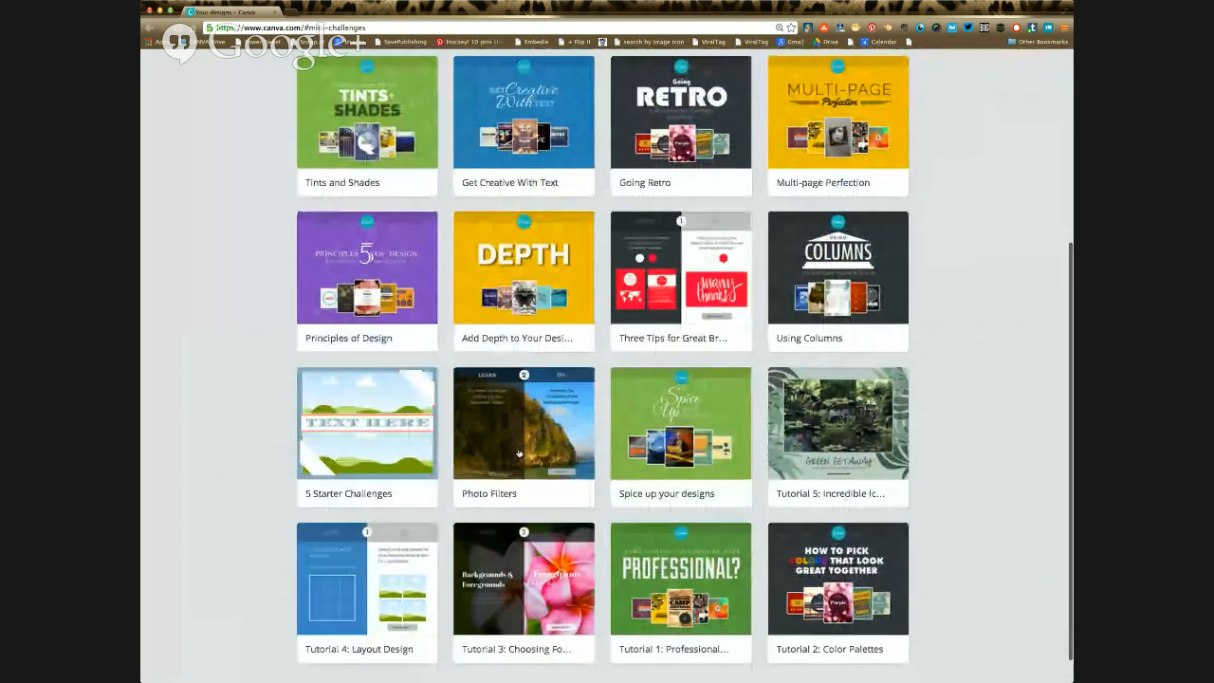
pyautogui.click(493, 477)
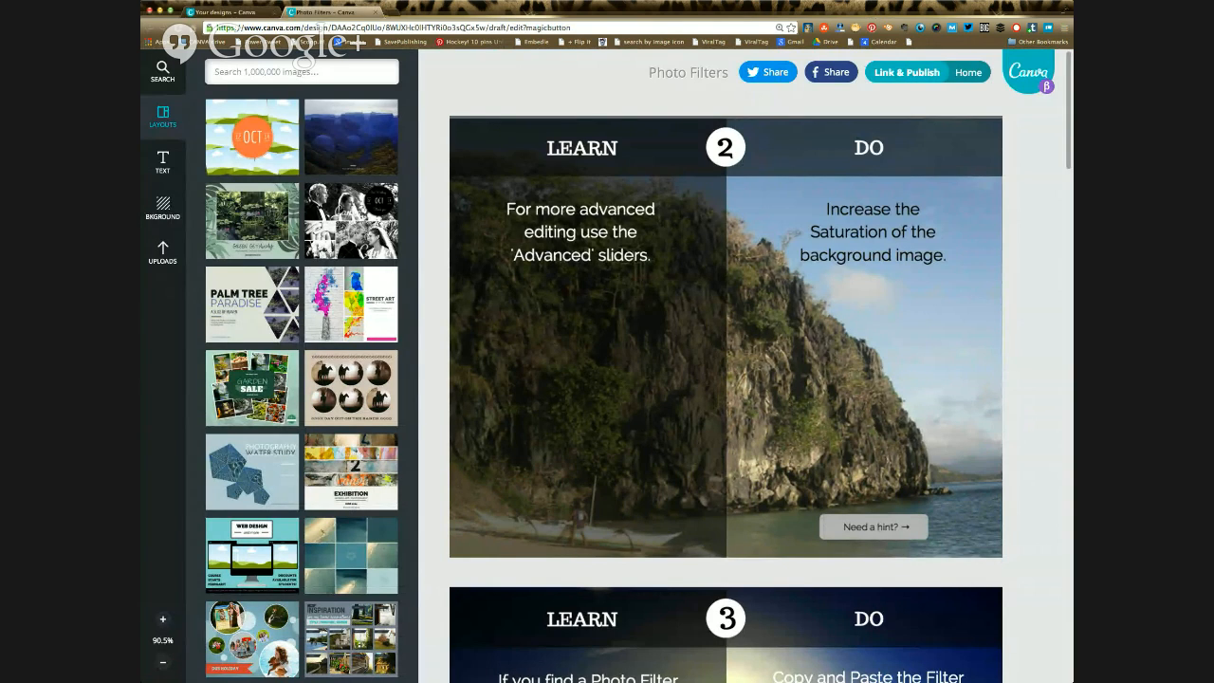
# Step: Try the Festive and Rosie filters on exercise 2's cliff background photo and reset it to Normal
pyautogui.click(807, 379)
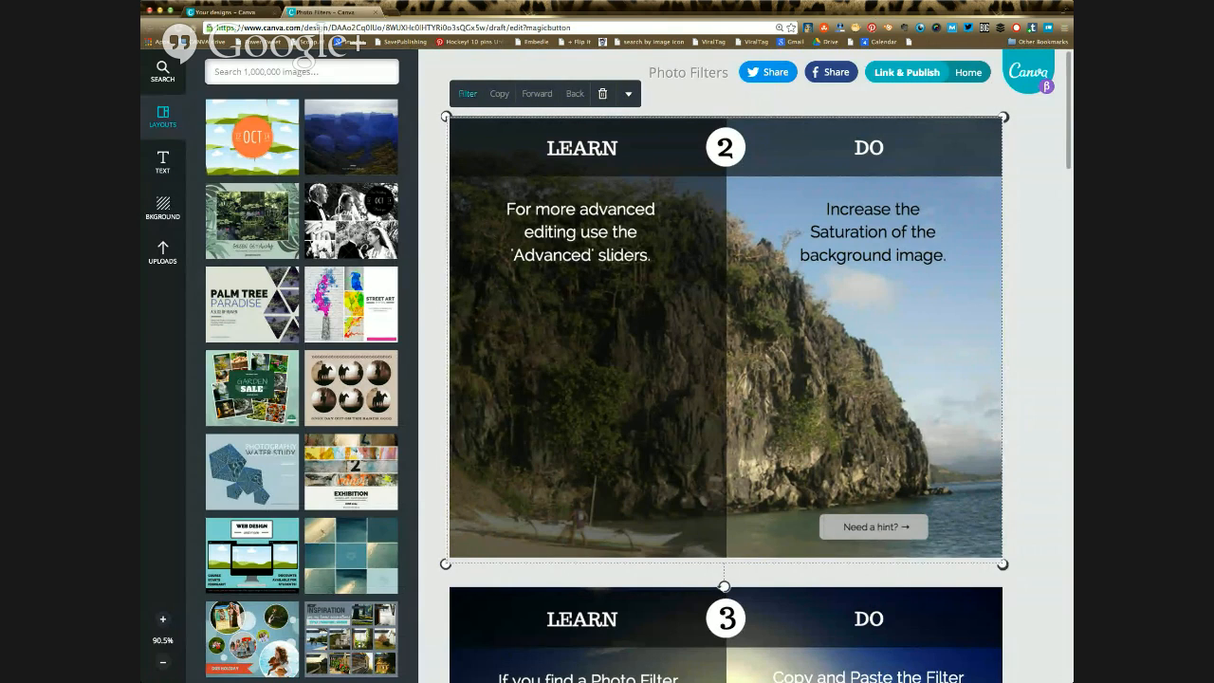
pyautogui.click(467, 93)
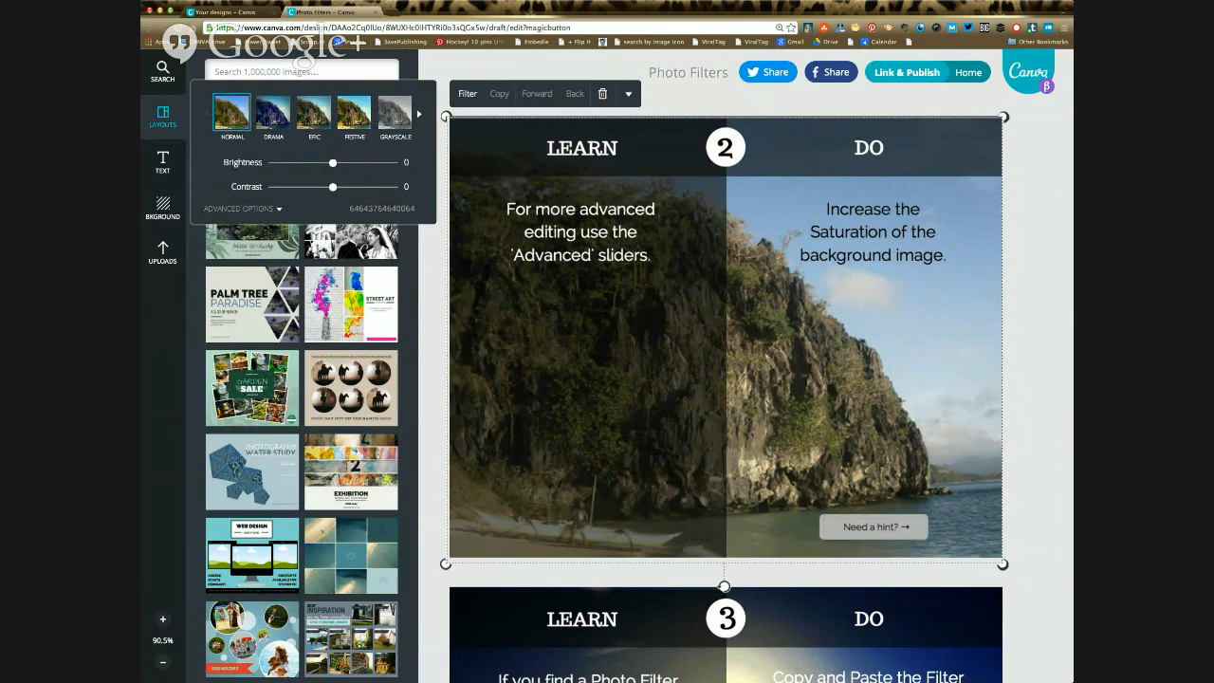
pyautogui.click(354, 112)
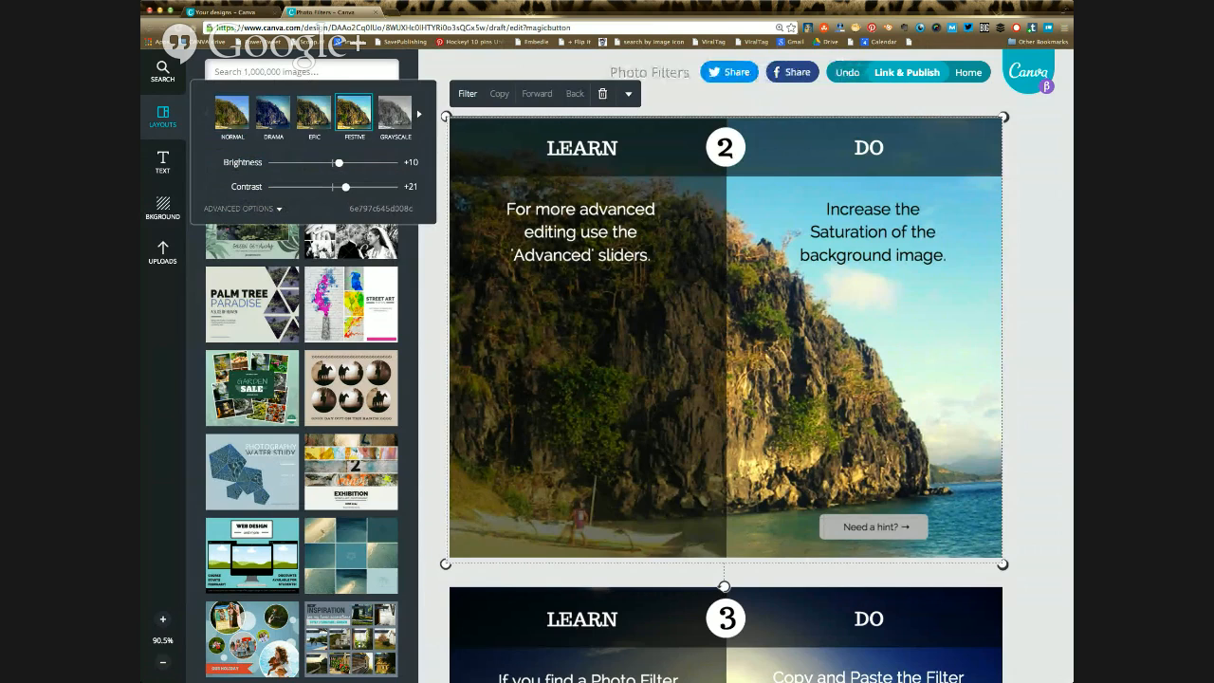
pyautogui.click(419, 113)
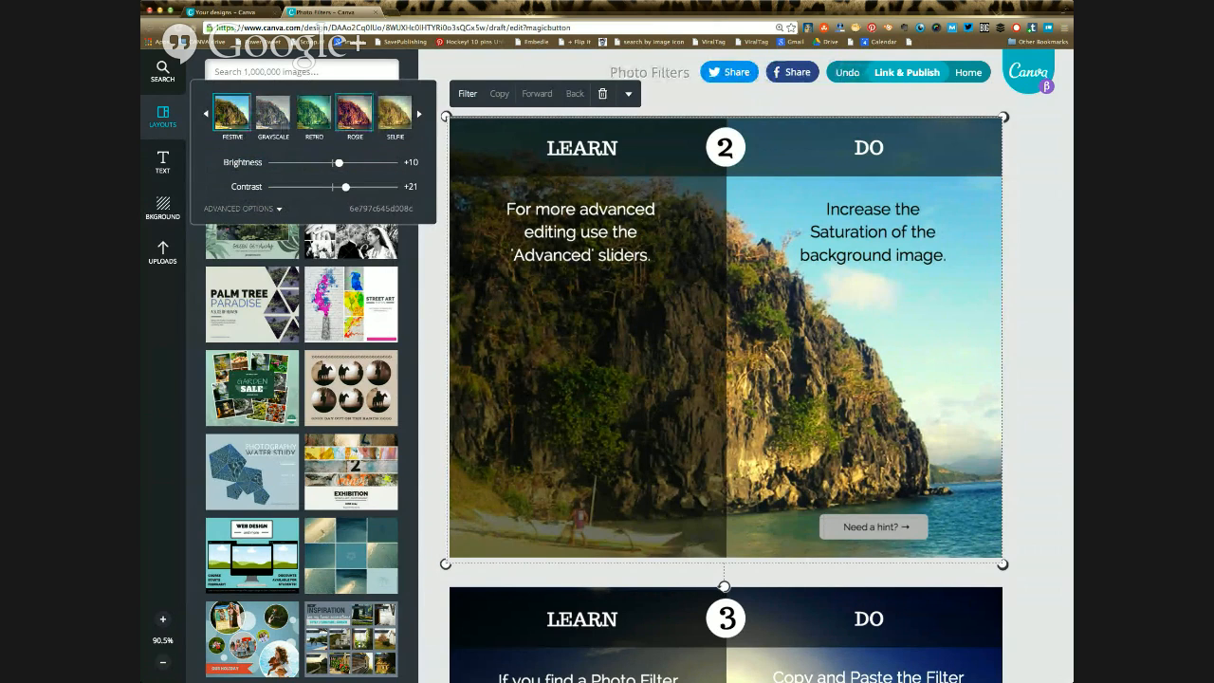
pyautogui.click(354, 113)
pyautogui.click(207, 113)
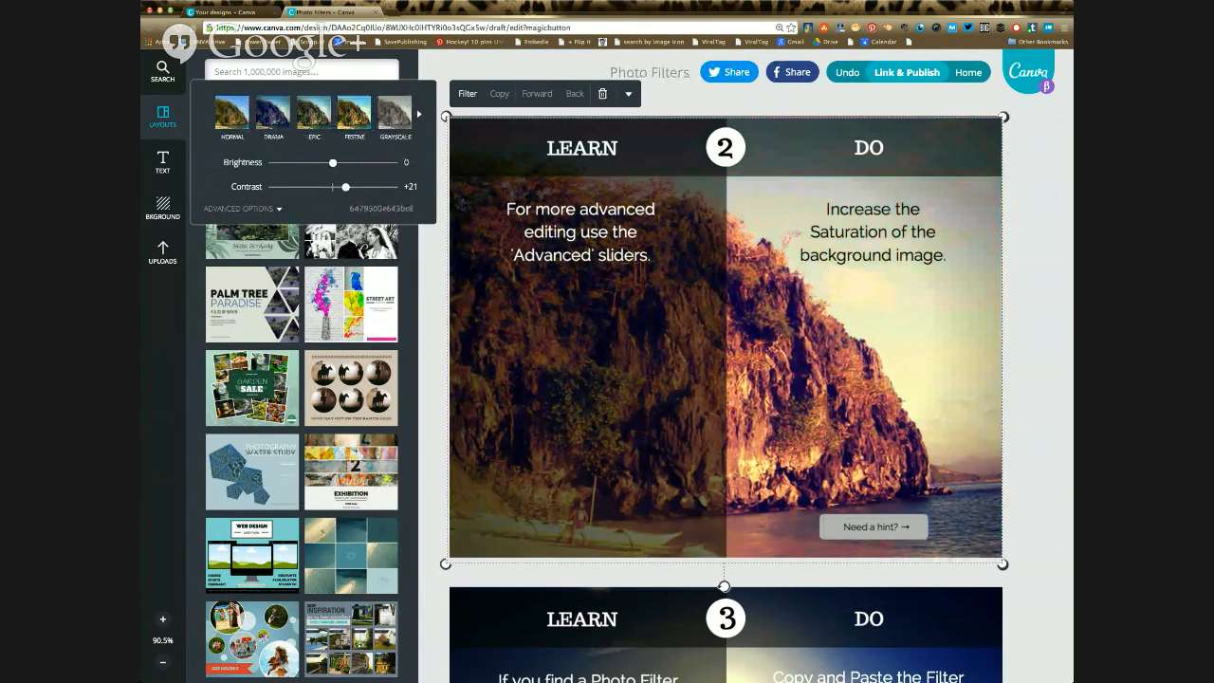
pyautogui.click(231, 112)
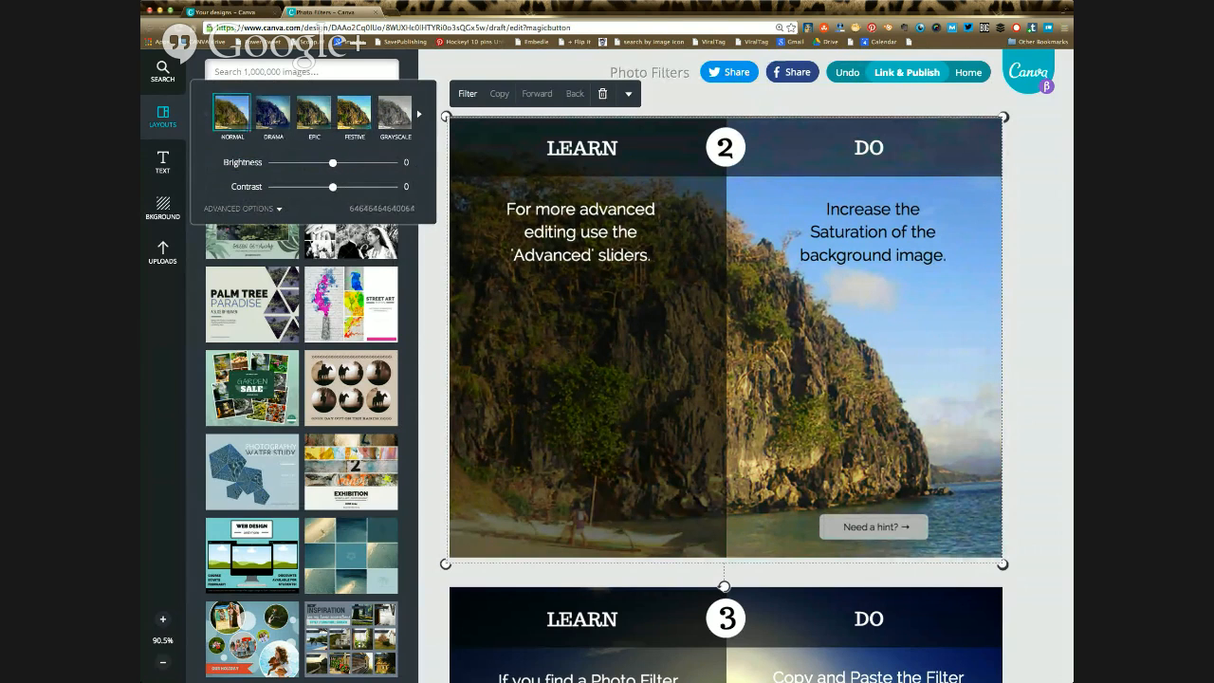
# Step: Increase the cliff photo's saturation to +53 in the advanced filter options and highlight its filter code
pyautogui.click(243, 209)
pyautogui.moveTo(332, 211); pyautogui.dragTo(367, 211)
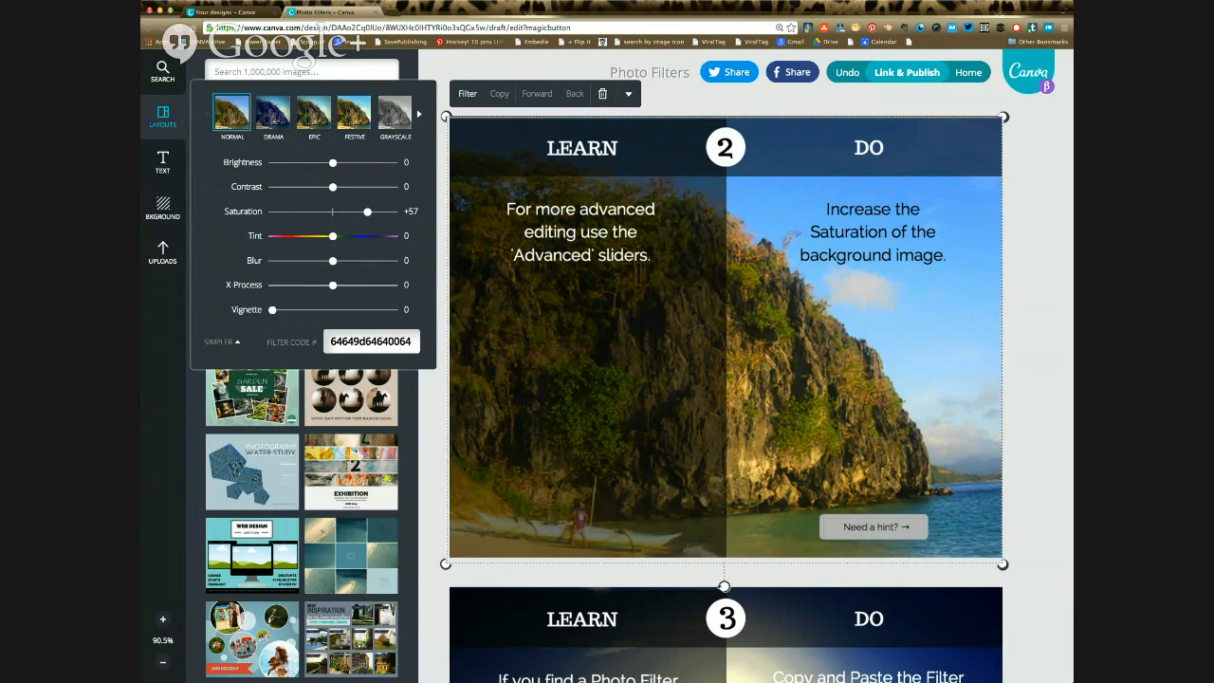
pyautogui.moveTo(367, 210)
pyautogui.mouseDown()
pyautogui.moveTo(378, 210)
pyautogui.moveTo(365, 211)
pyautogui.mouseUp()
pyautogui.moveTo(412, 342); pyautogui.dragTo(328, 342)
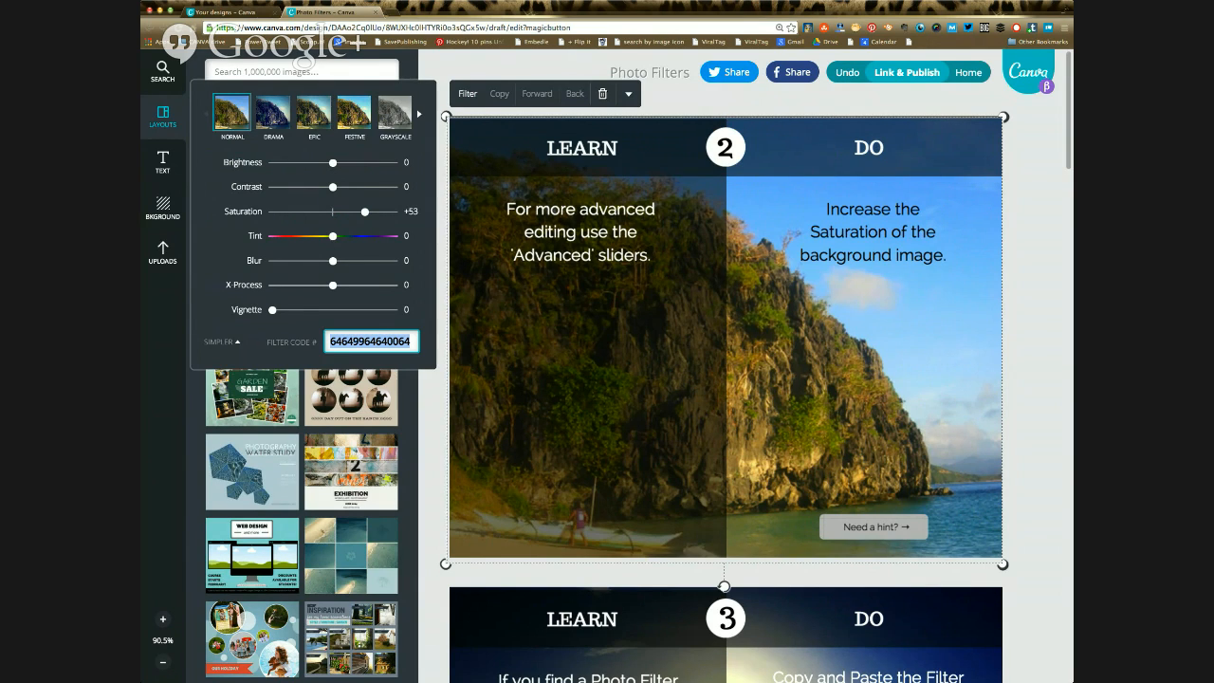
pyautogui.press('Escape')
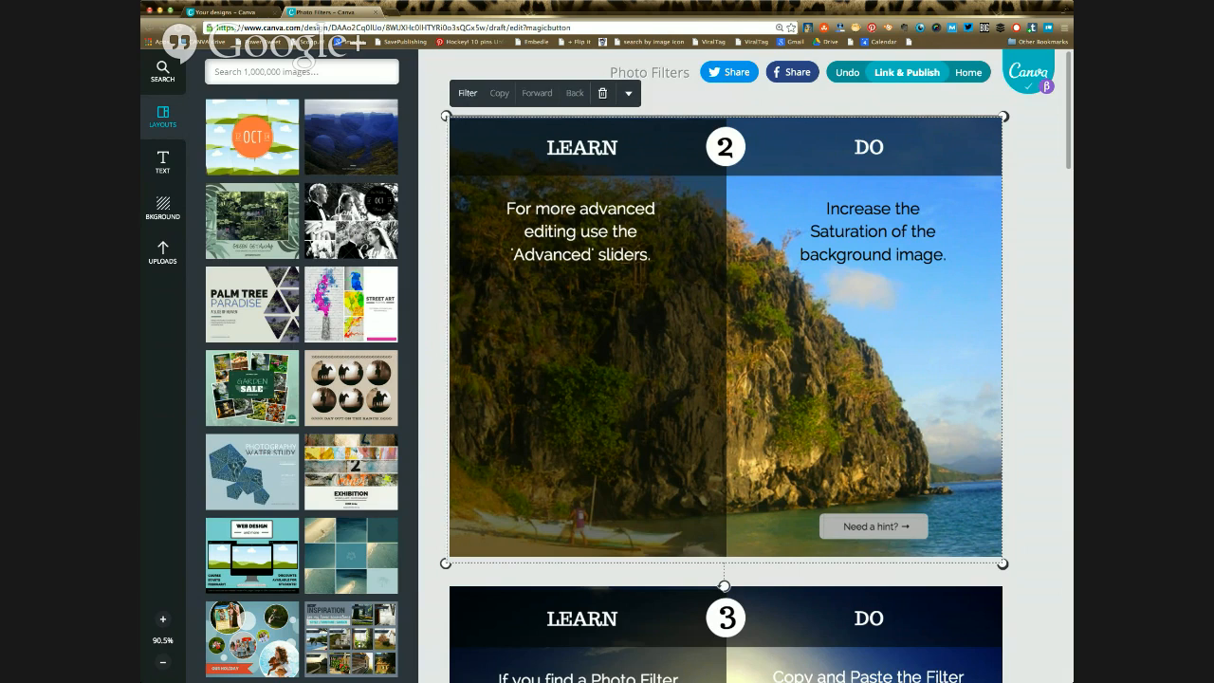
# Step: Copy the filter code 764e5014643bc8 from the instruction text of exercise 3
pyautogui.scroll(-5, 725, 380)
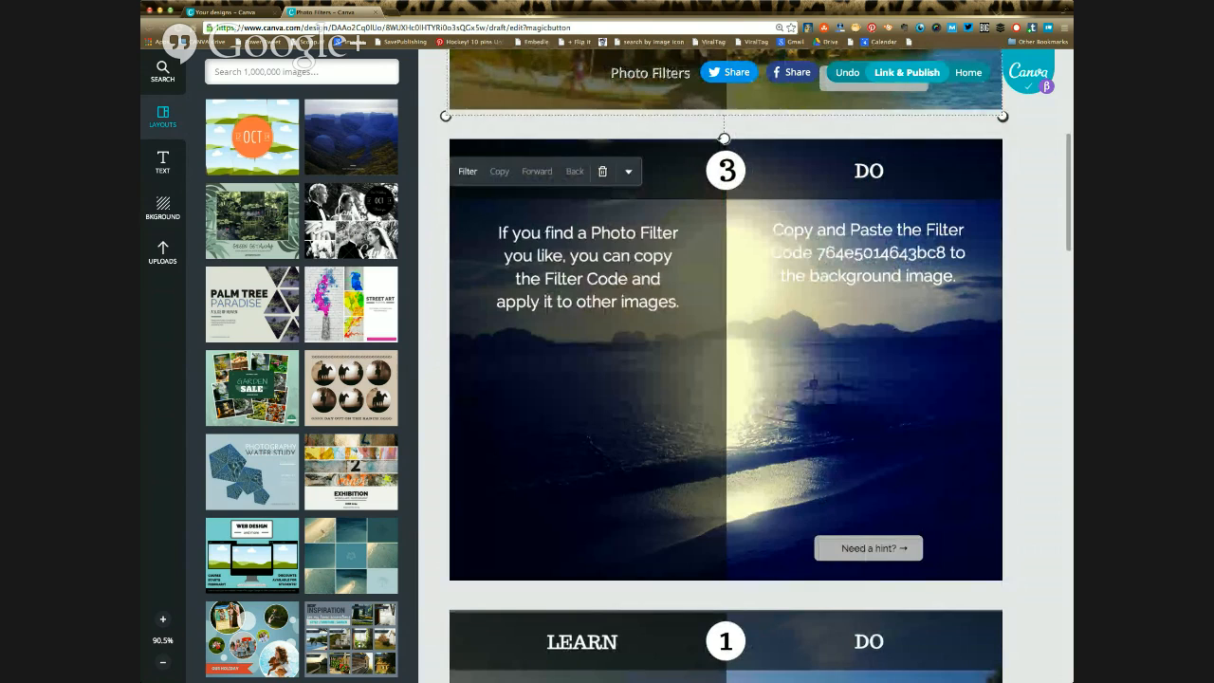
pyautogui.click(882, 253)
pyautogui.doubleClick(882, 254)
pyautogui.press('super+c')
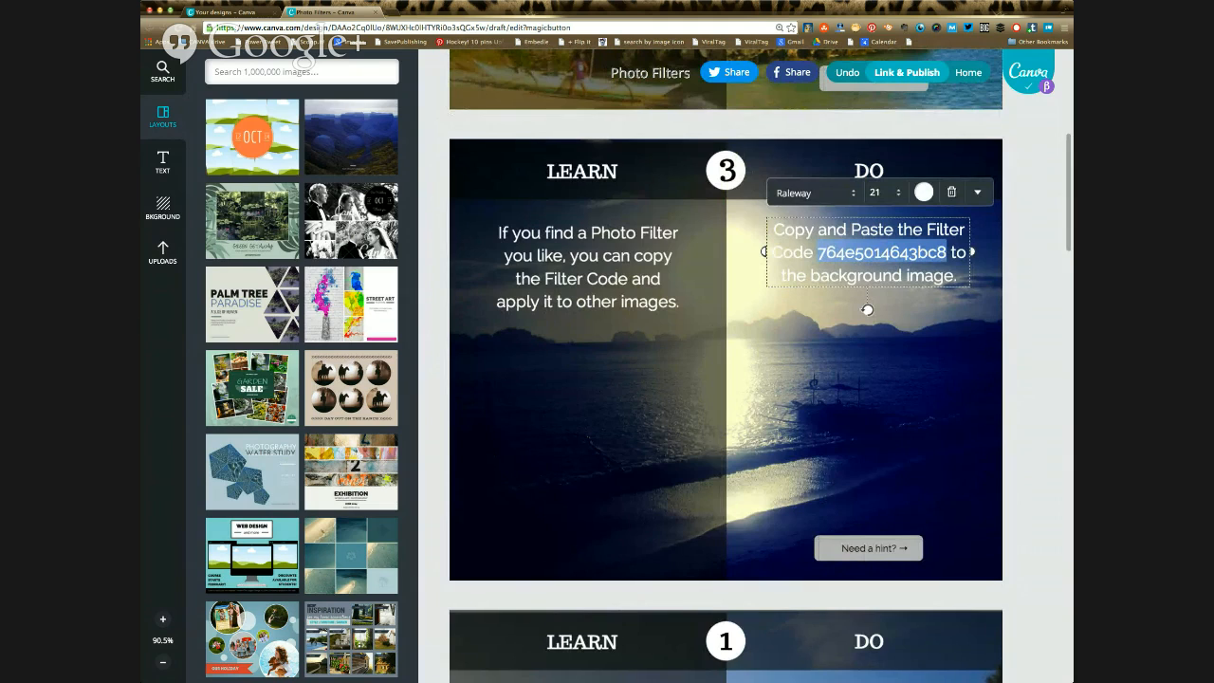
pyautogui.press('Escape')
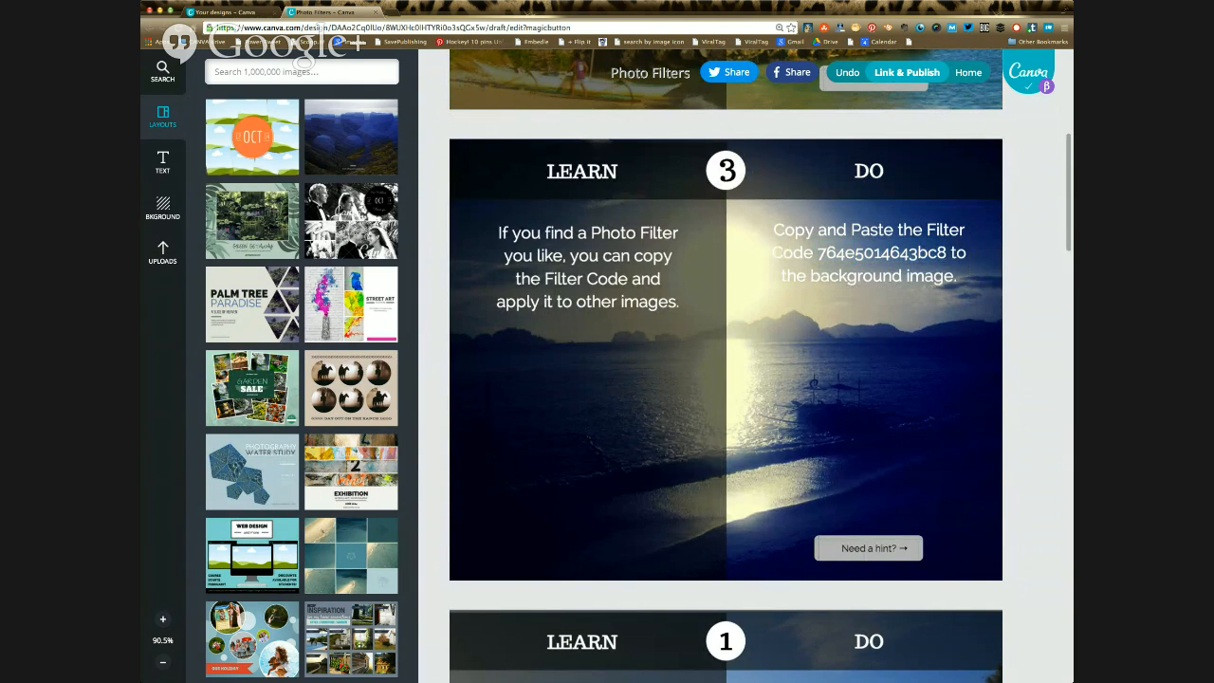
# Step: Replace the filter code of exercise 3's background seascape photo with 764e5014643bc8 in the advanced filter options
pyautogui.click(854, 417)
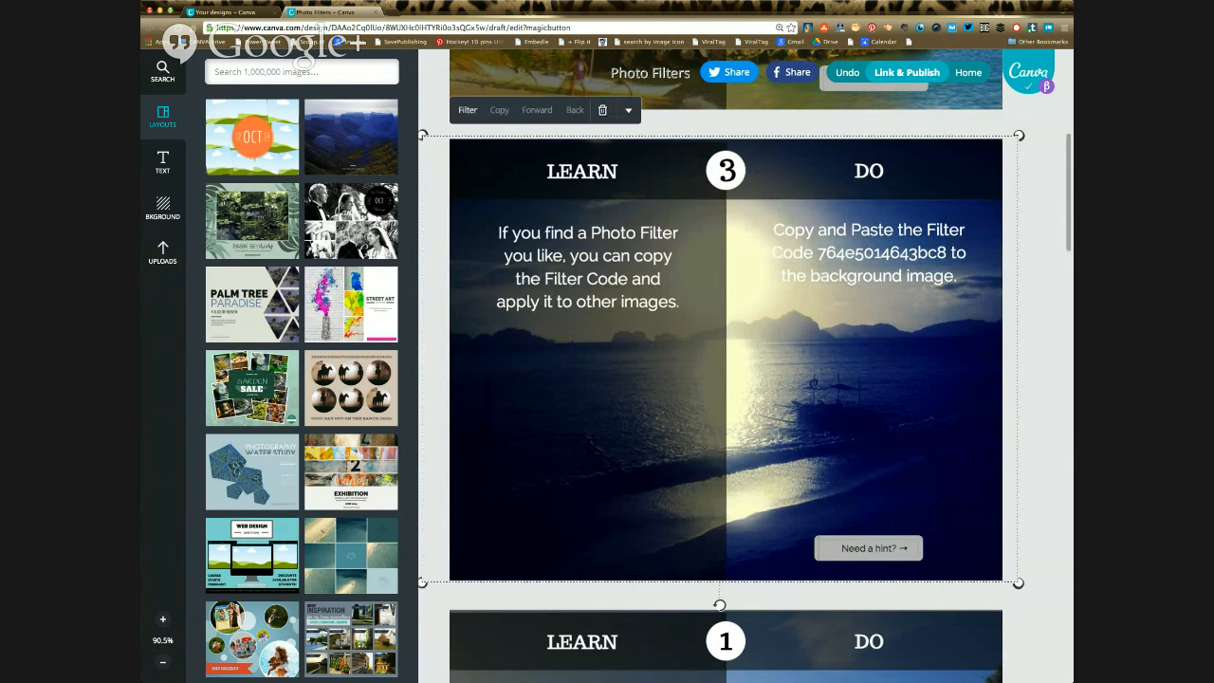
pyautogui.click(467, 110)
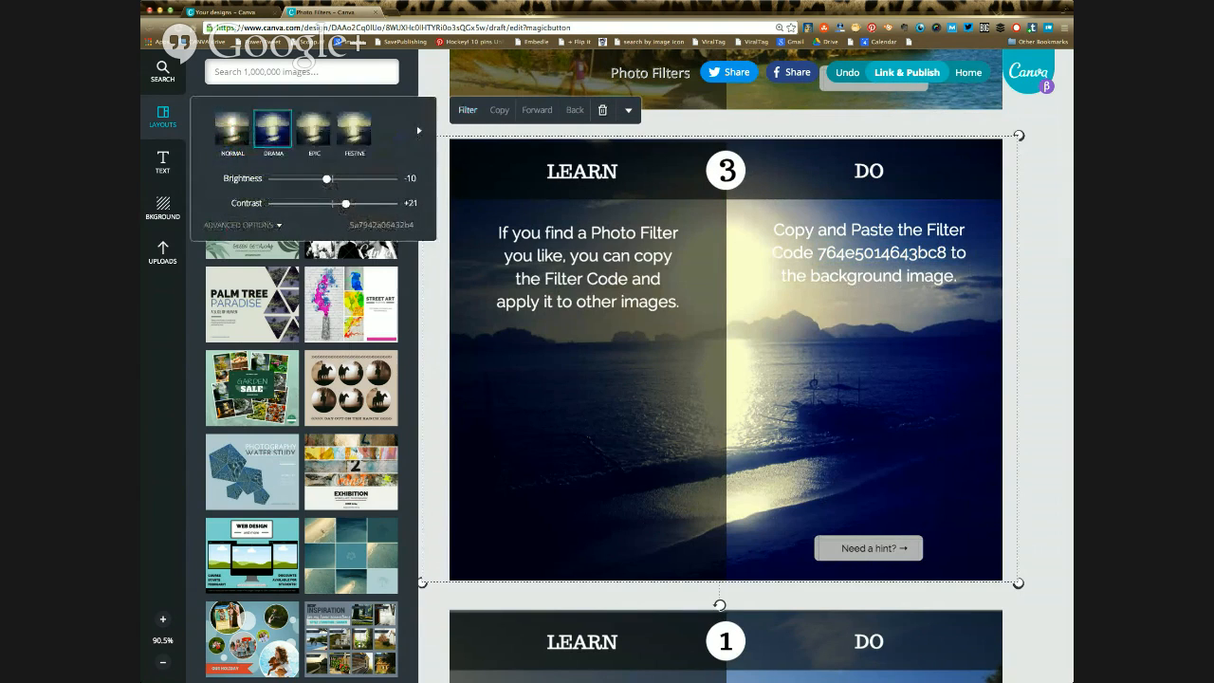
pyautogui.click(382, 225)
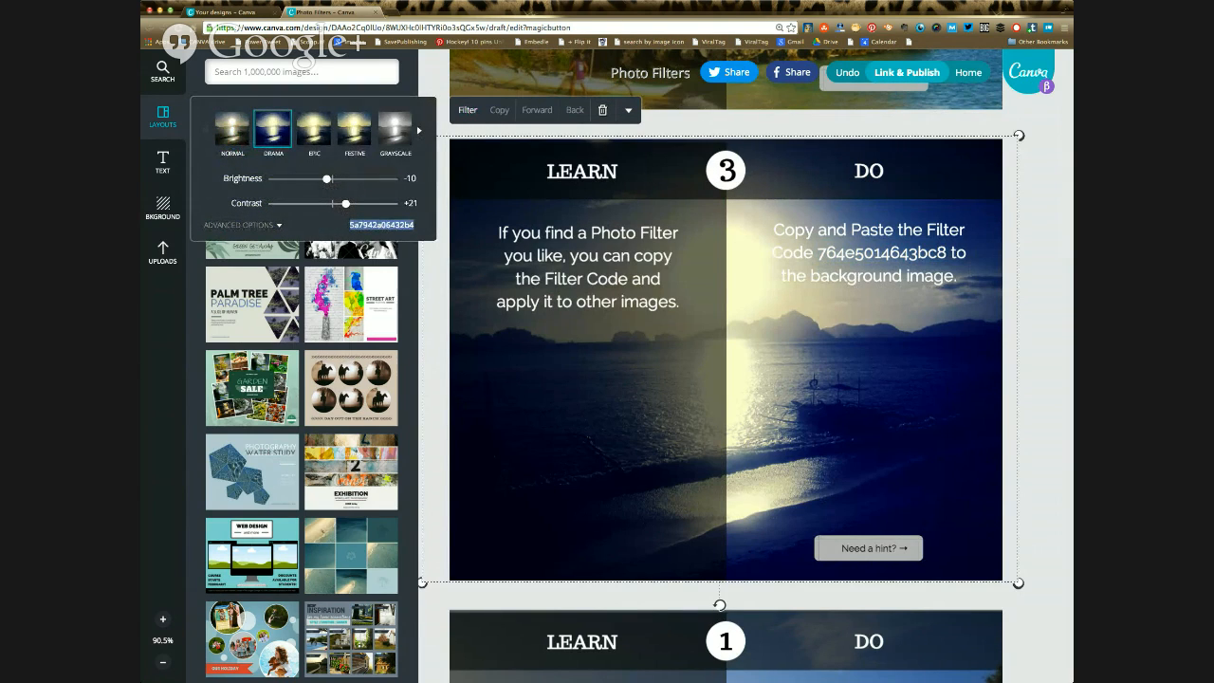
pyautogui.click(242, 226)
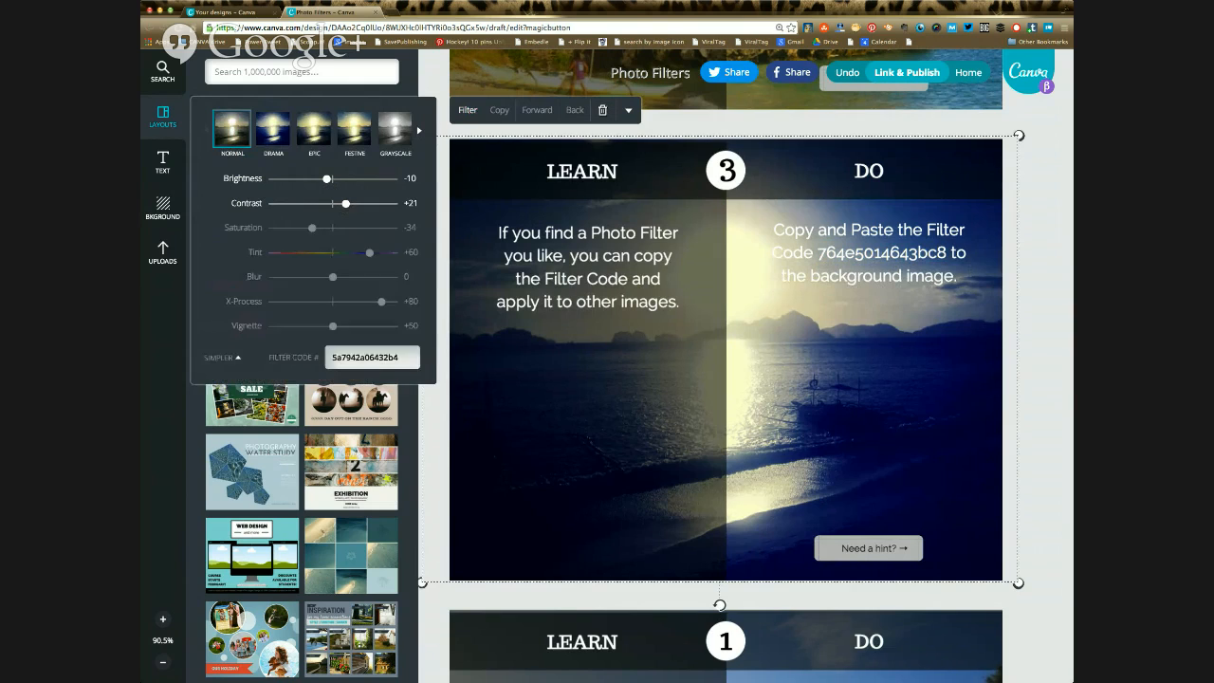
pyautogui.moveTo(414, 359); pyautogui.dragTo(329, 358)
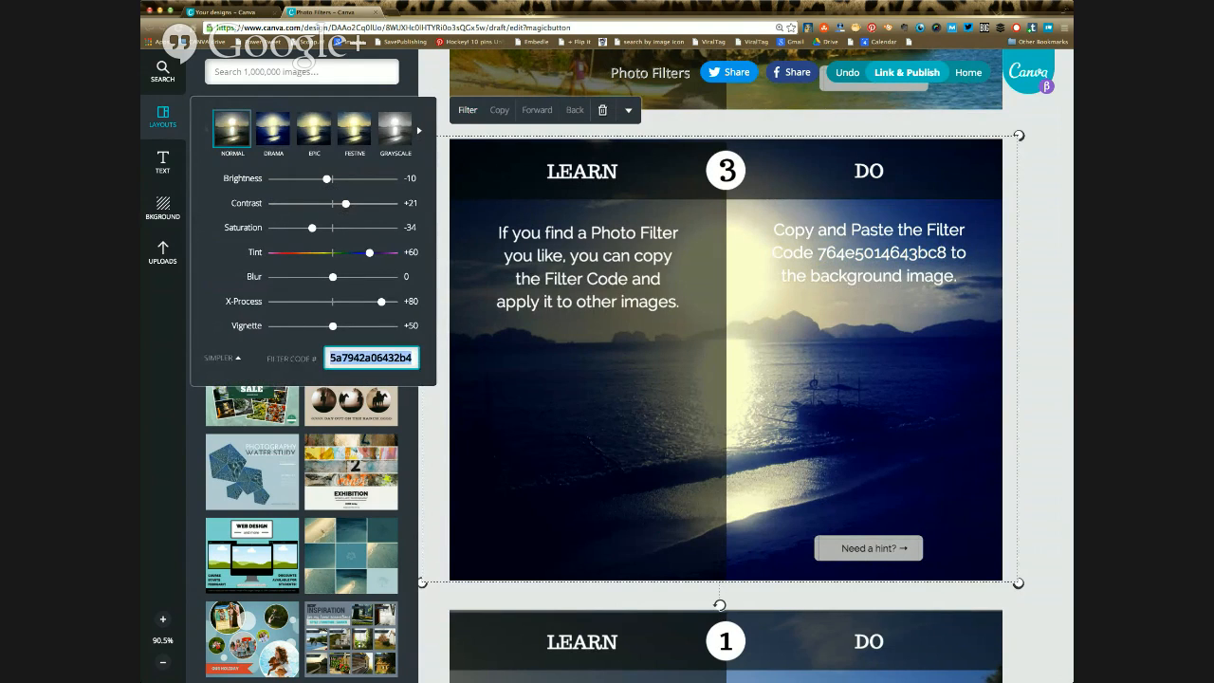
pyautogui.press('super+v')
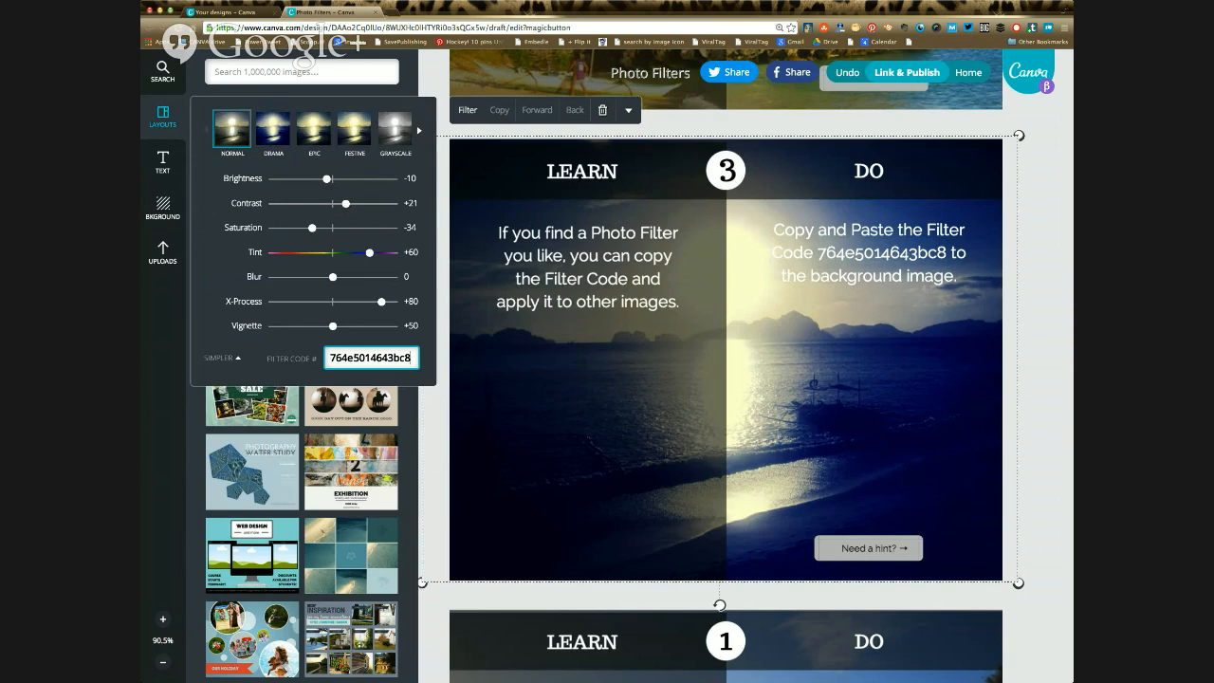
pyautogui.press('Return')
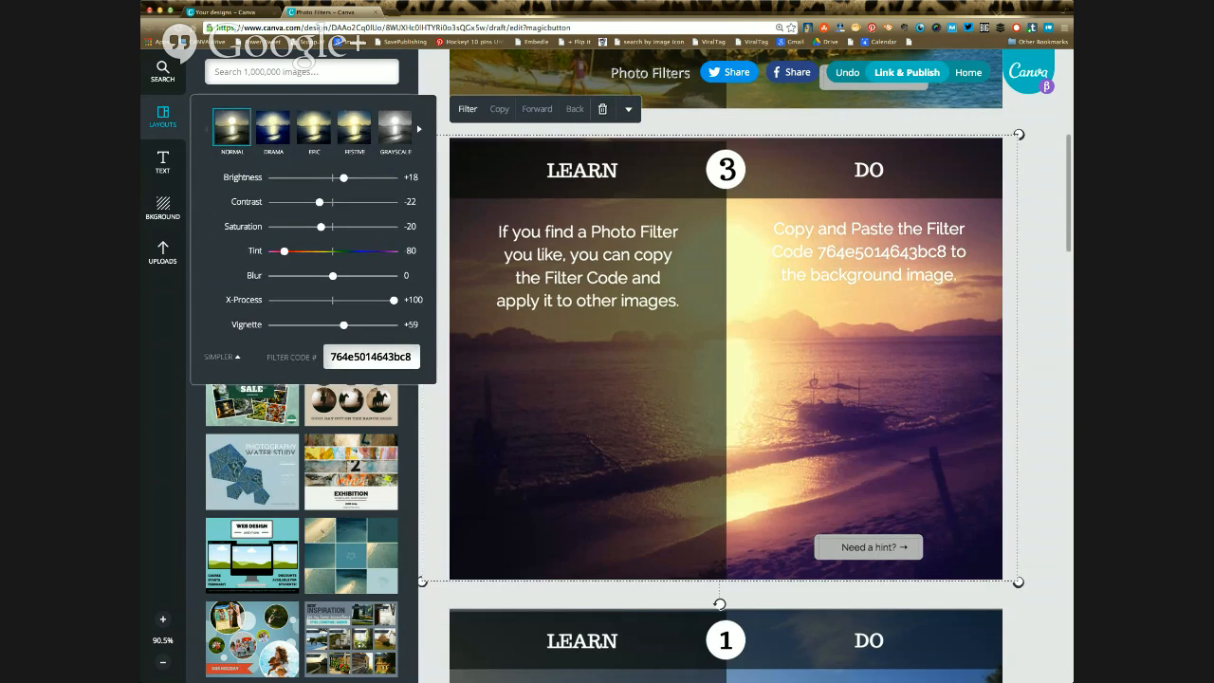
# Step: Apply the Drama filter to the beach background photo of exercise 1
pyautogui.scroll(-3, 726, 380)
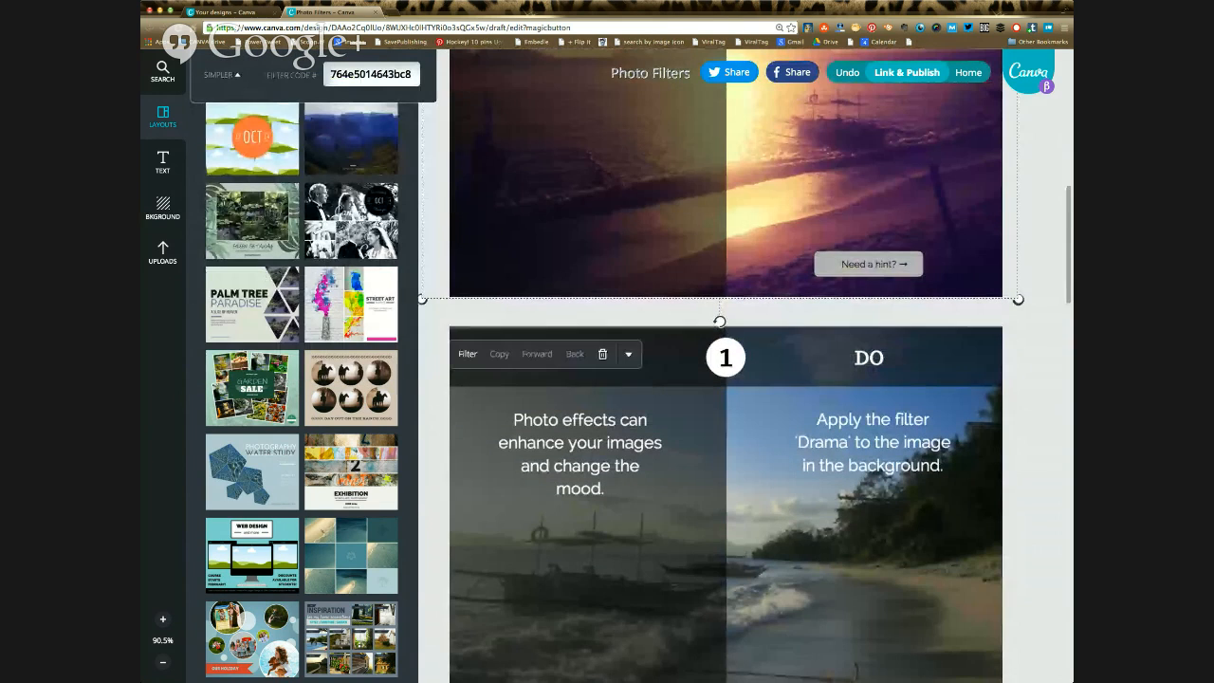
pyautogui.scroll(-2, 853, 408)
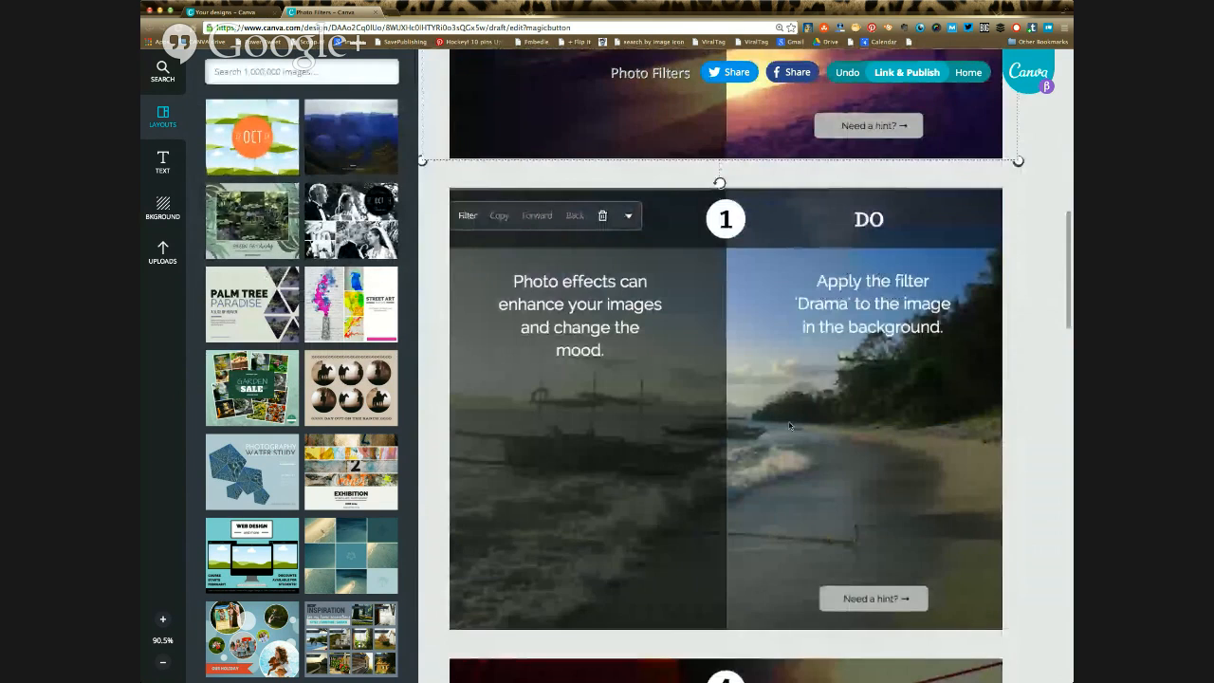
pyautogui.scroll(-1, 851, 410)
pyautogui.click(851, 410)
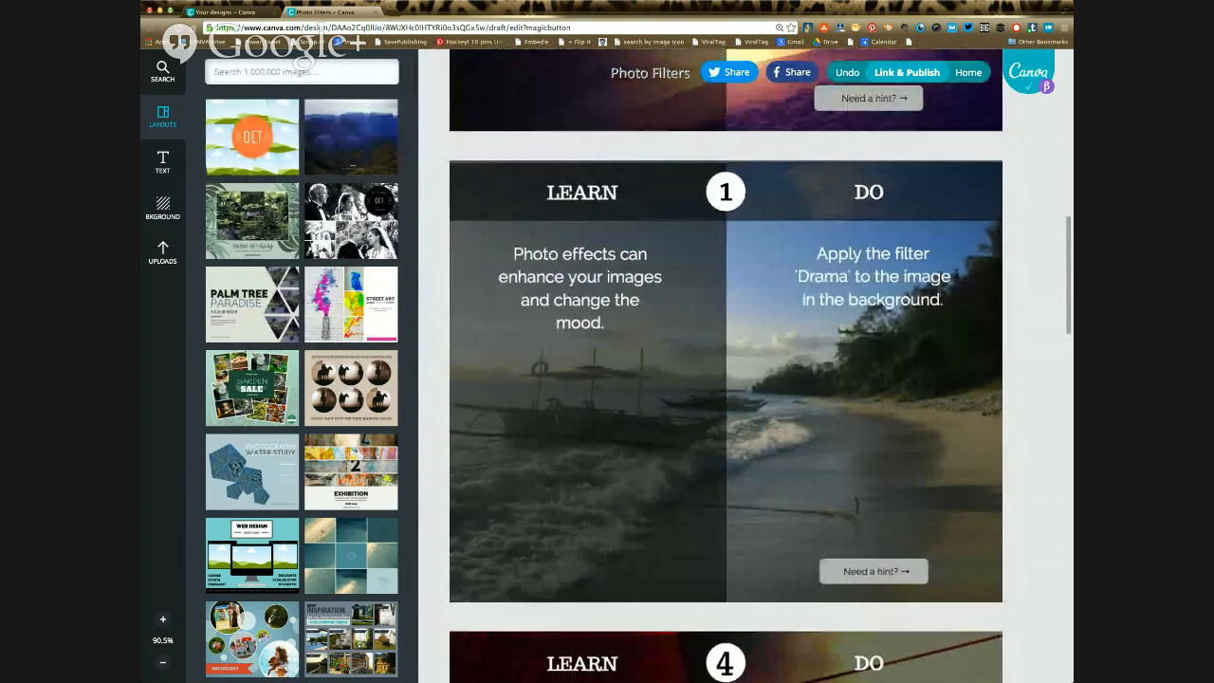
pyautogui.click(850, 410)
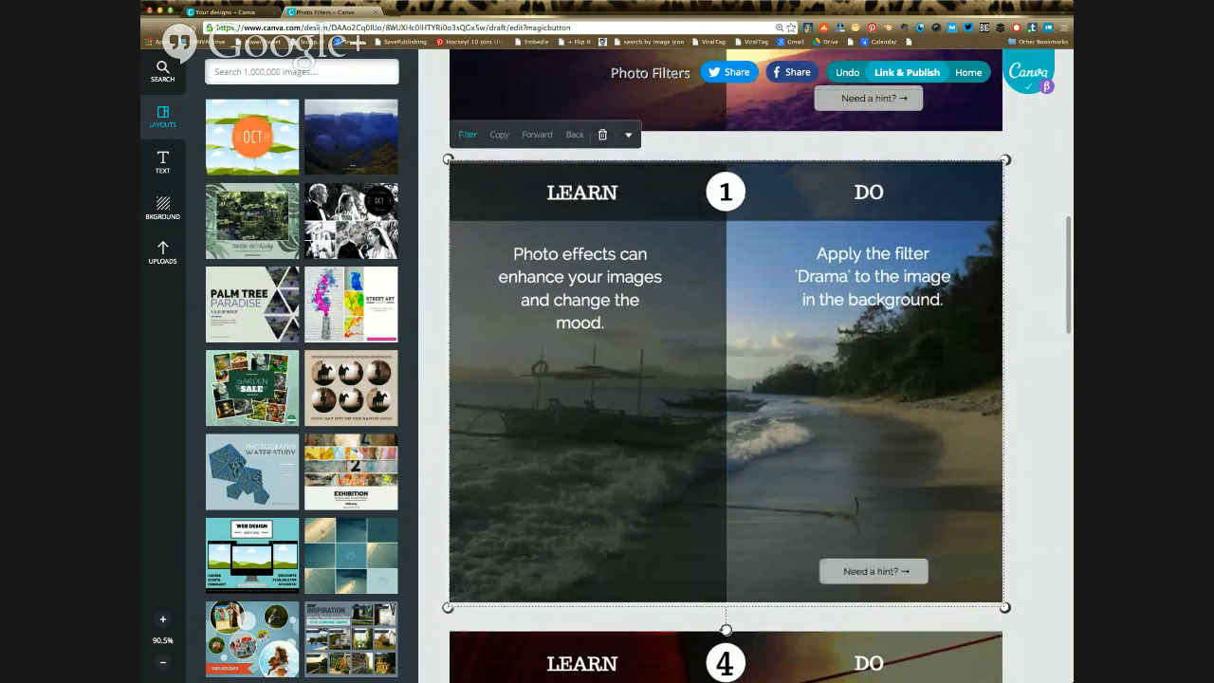
pyautogui.click(467, 133)
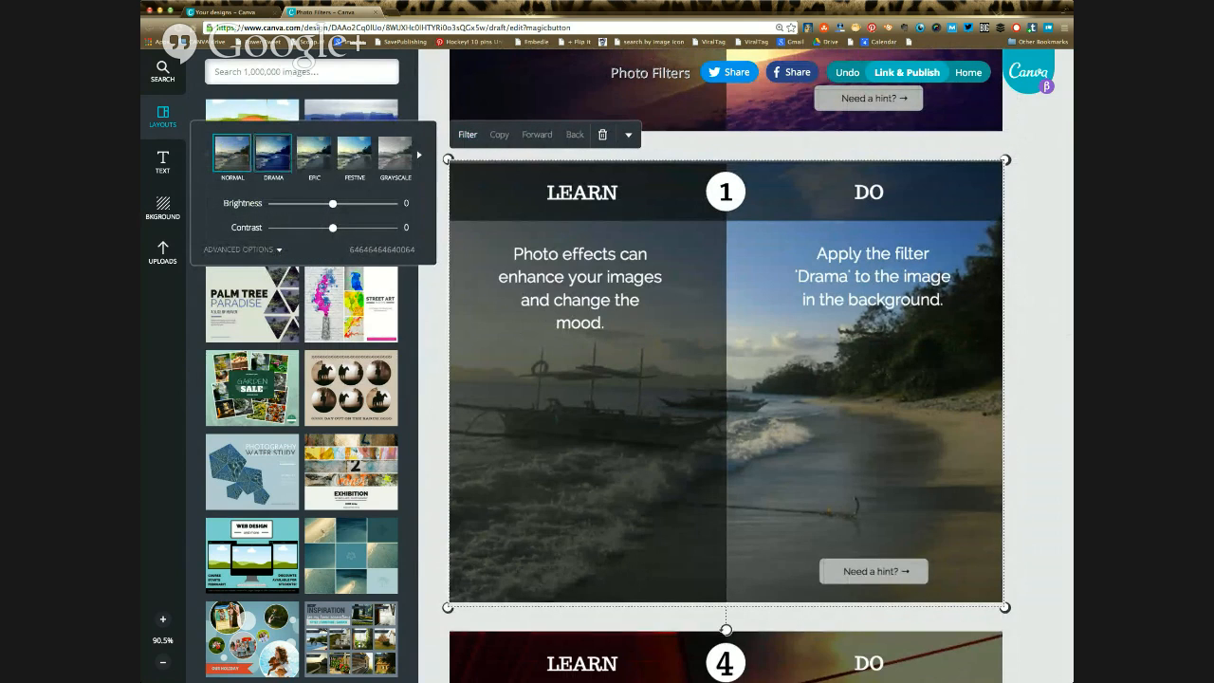
pyautogui.click(273, 152)
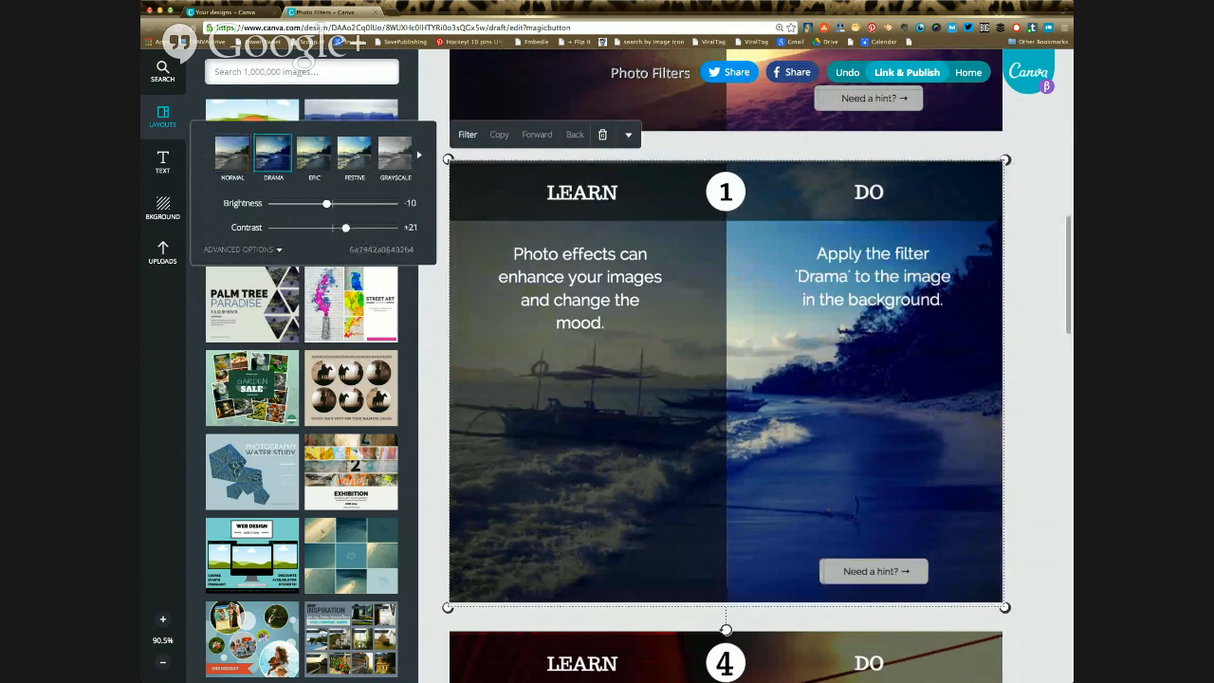
# Step: Change the filter of exercise 1's beach background photo to Festive
pyautogui.scroll(-1, 726, 365)
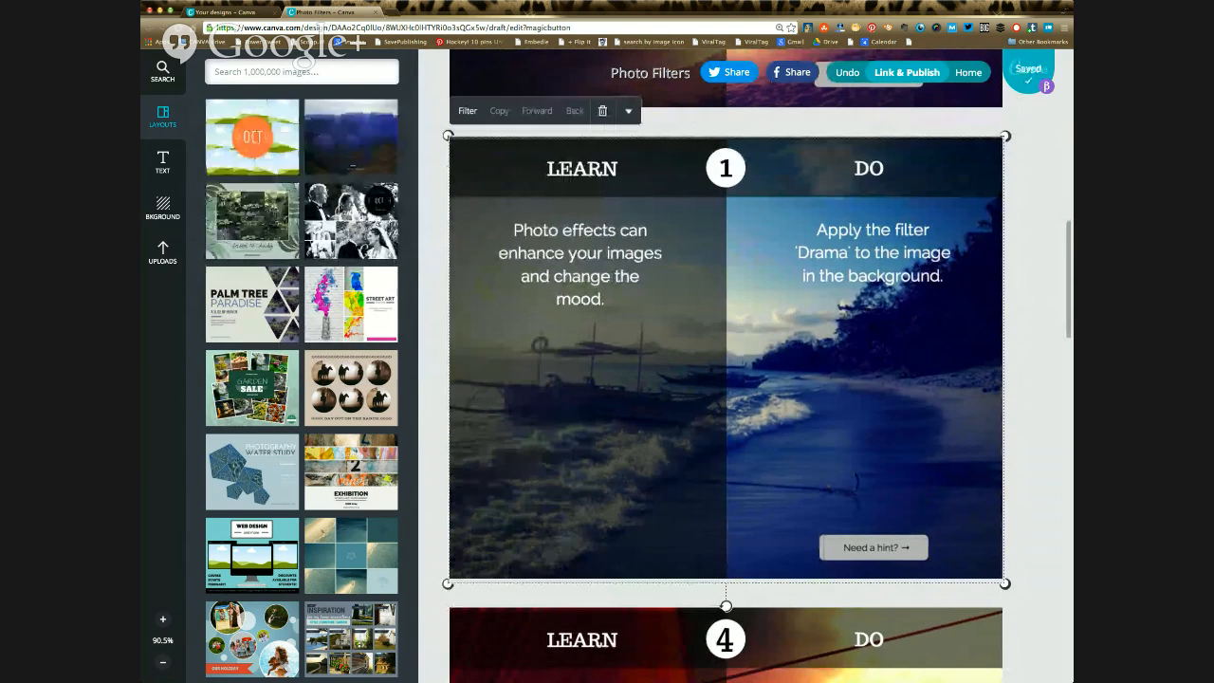
pyautogui.scroll(-1, 726, 366)
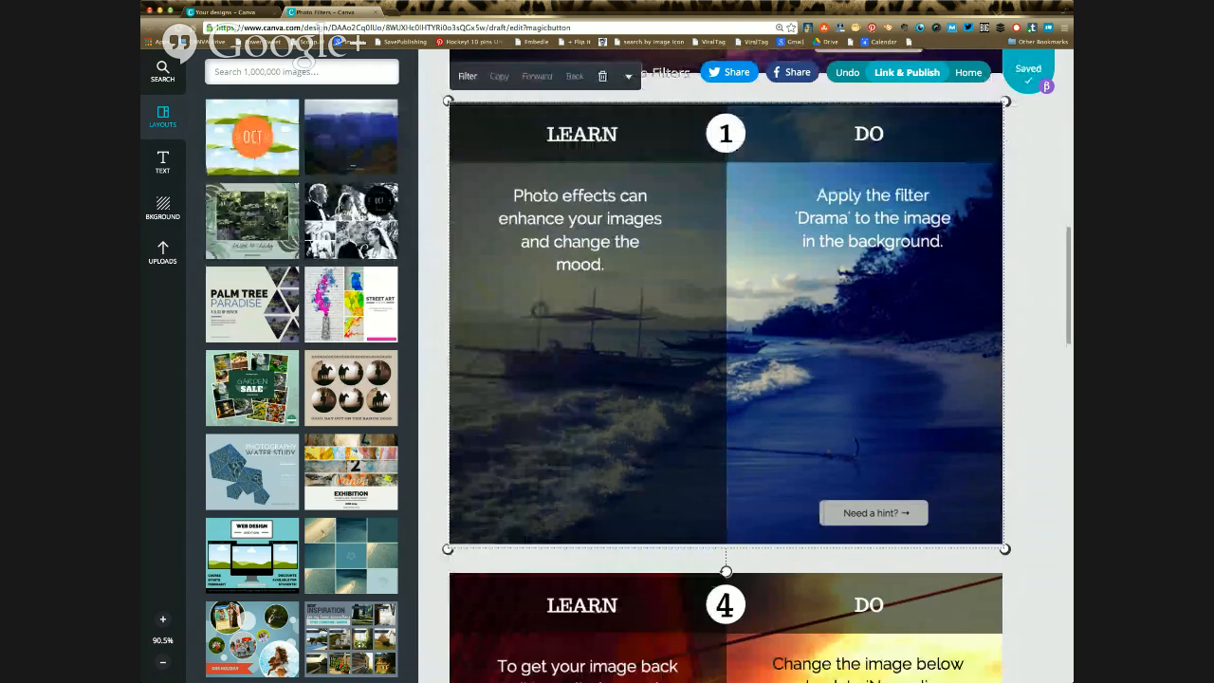
pyautogui.scroll(1, 726, 365)
pyautogui.scroll(1, 726, 365)
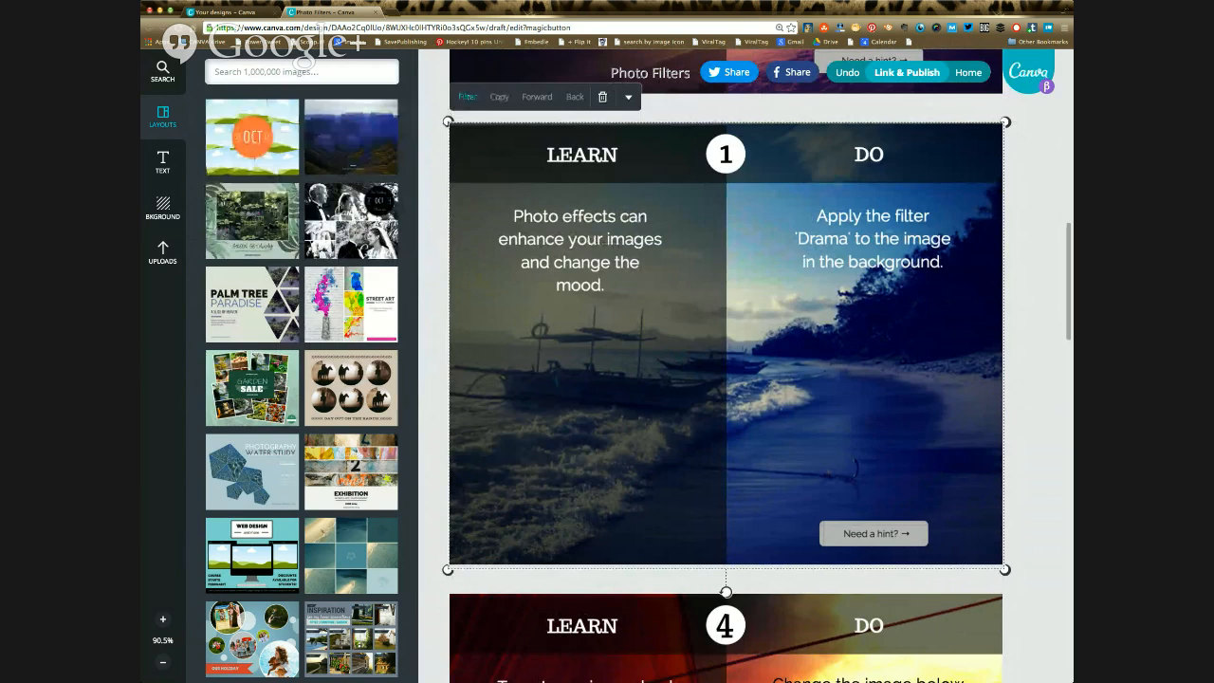
pyautogui.click(468, 97)
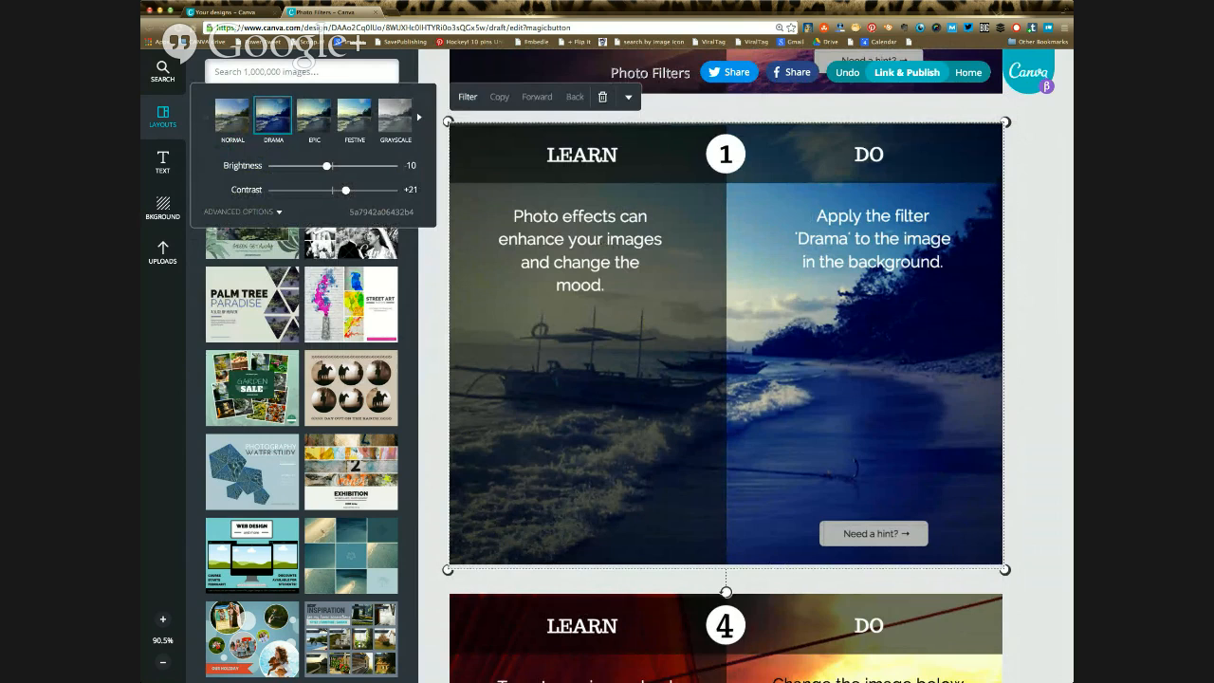
pyautogui.click(353, 116)
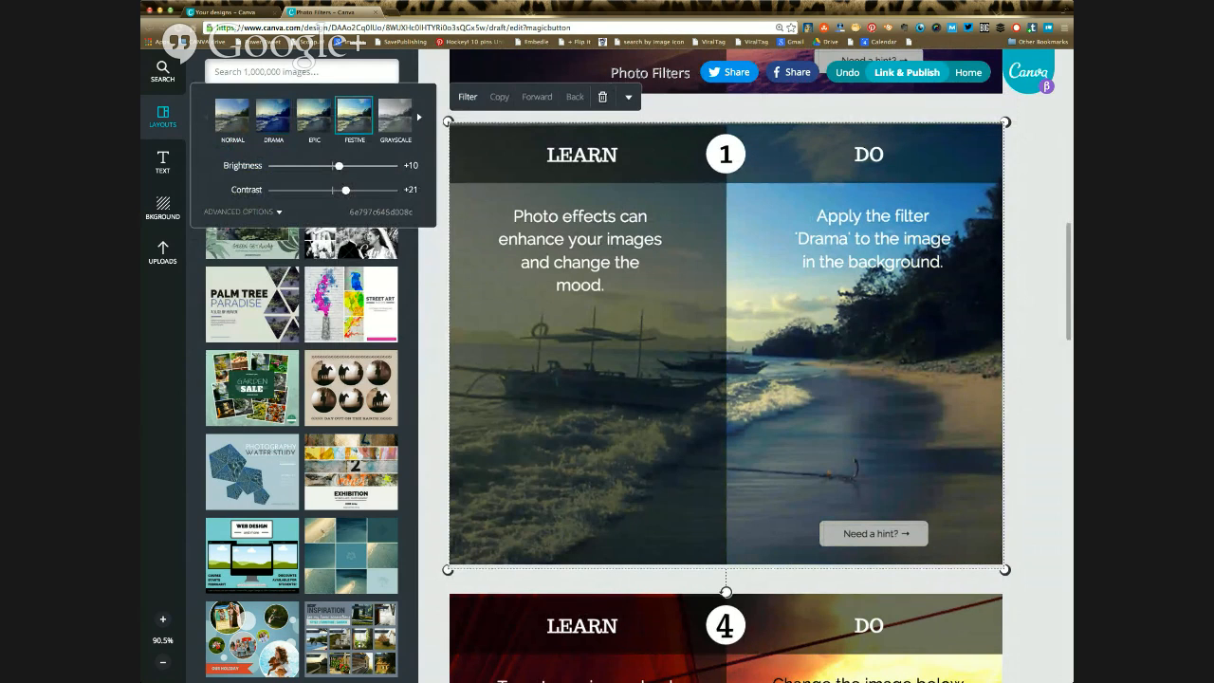
# Step: Set exercise 4's sunset background photo back to the Normal filter
pyautogui.scroll(-1, 726, 365)
pyautogui.scroll(-5, 725, 366)
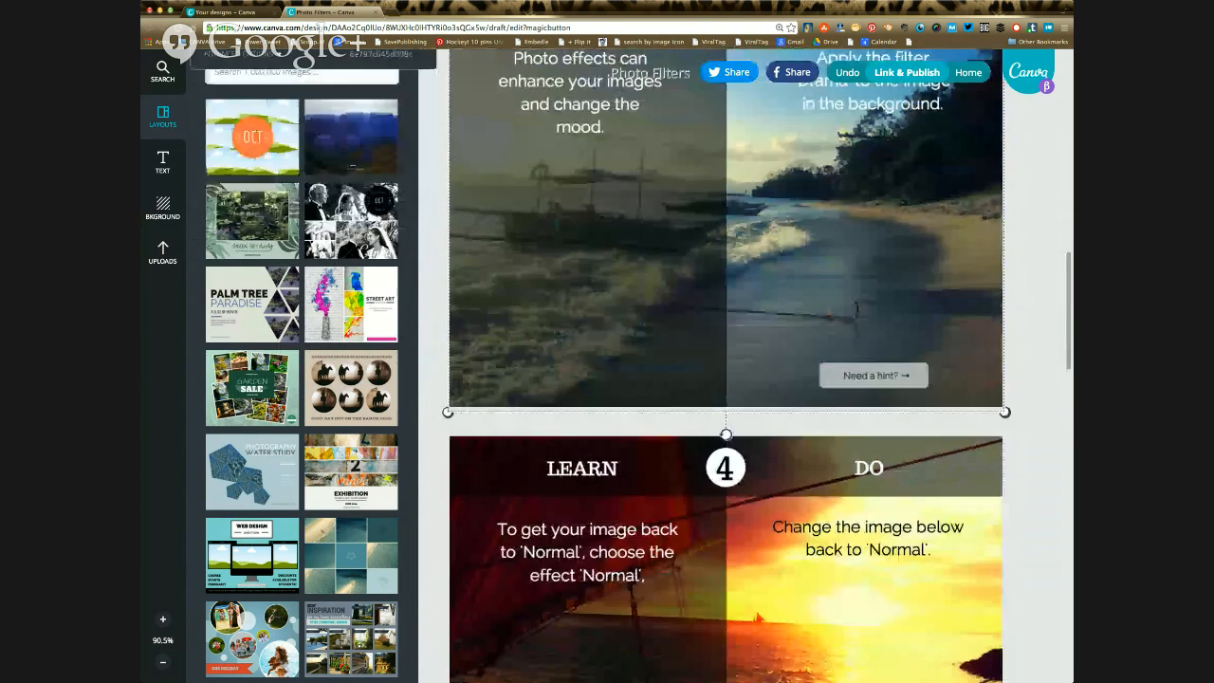
pyautogui.scroll(1, 726, 365)
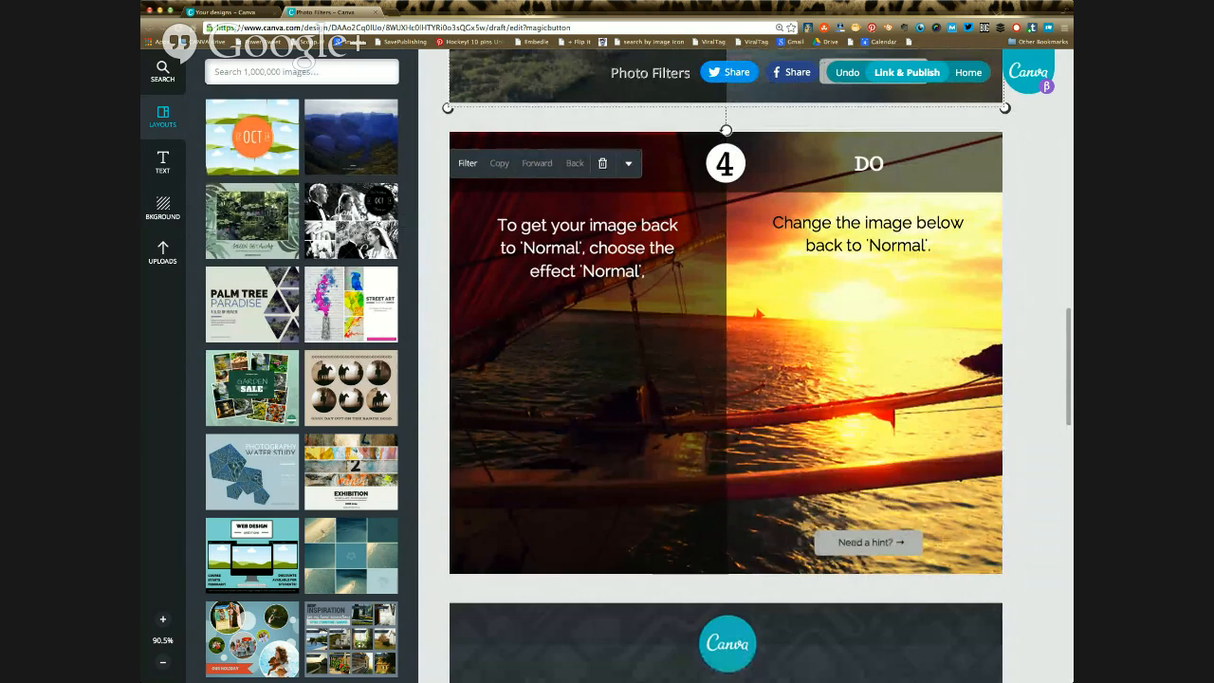
pyautogui.click(865, 379)
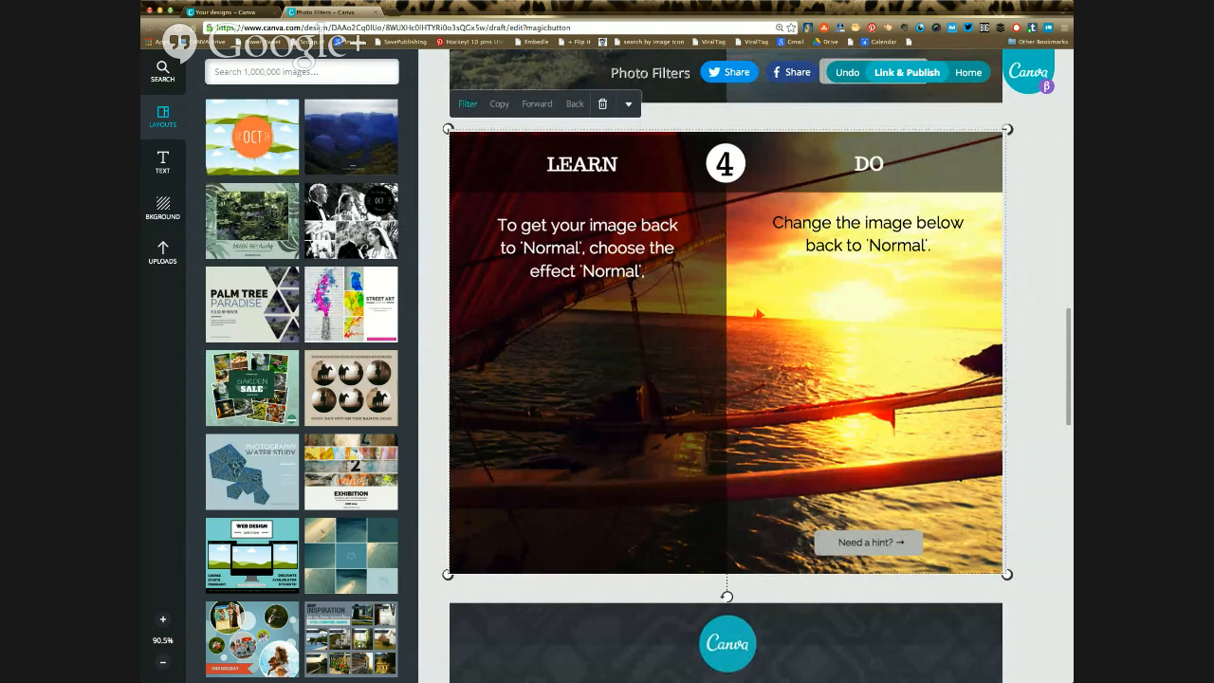
pyautogui.click(468, 103)
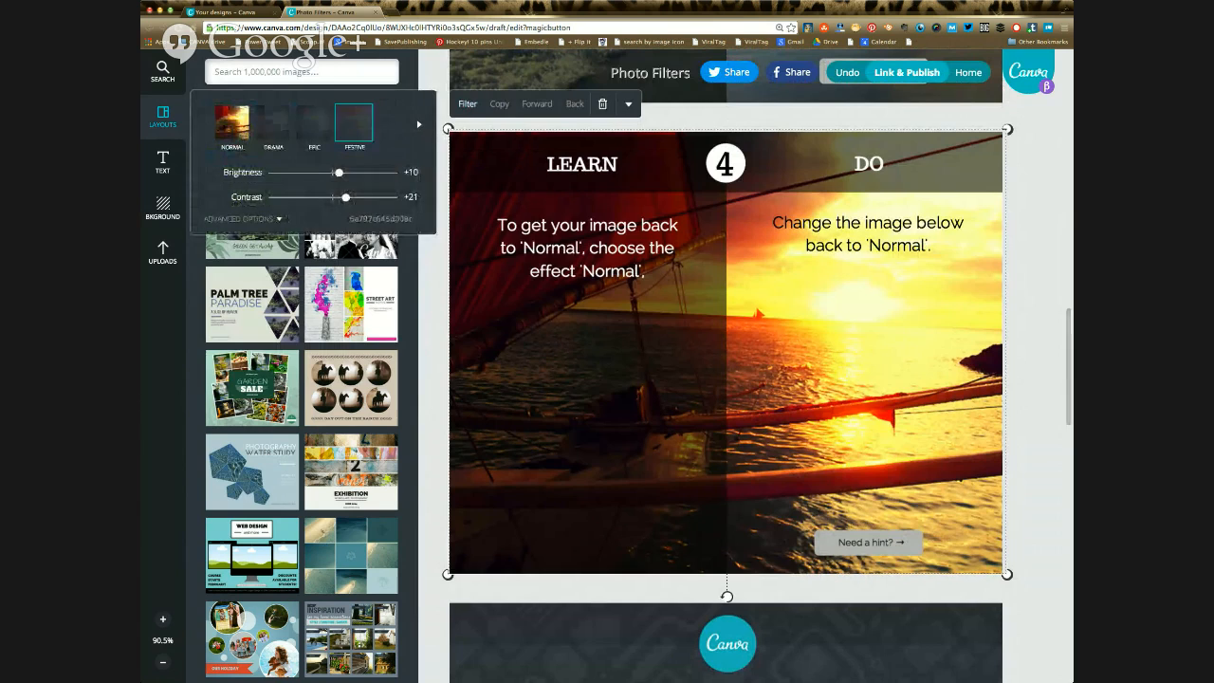
pyautogui.click(231, 121)
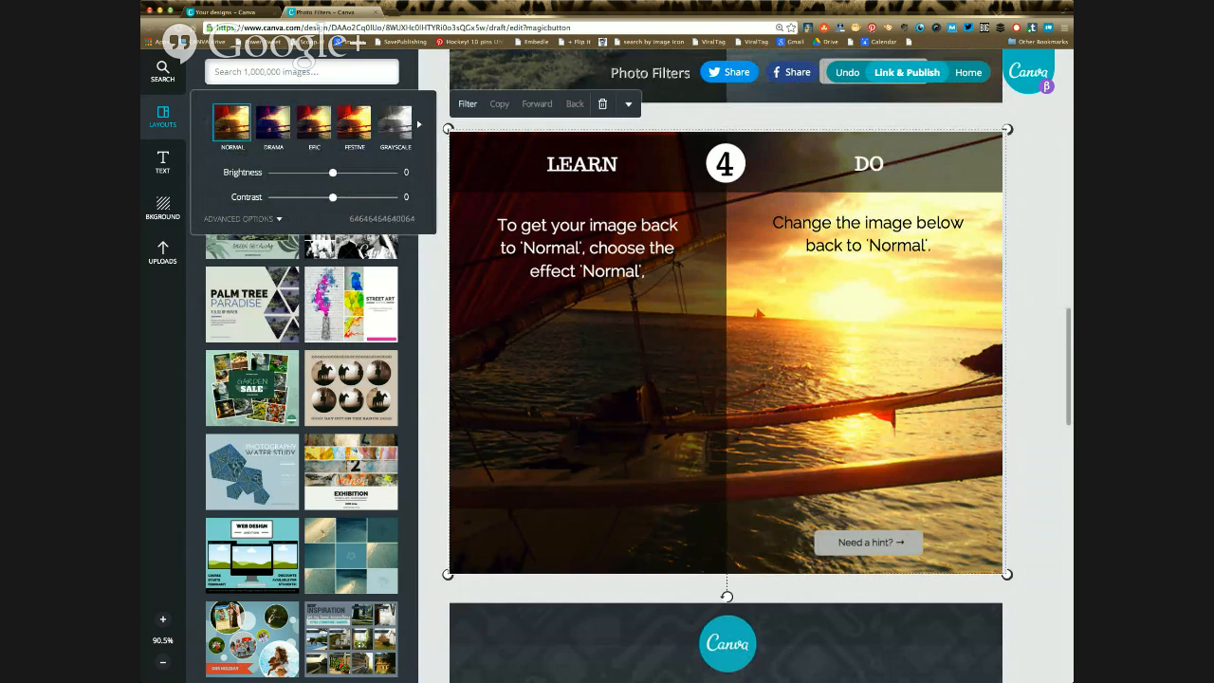
# Step: Apply the Festive filter to the tall silhouette photo in exercise 5's image grid and select the upper sunset photo beside it
pyautogui.scroll(-2, 726, 365)
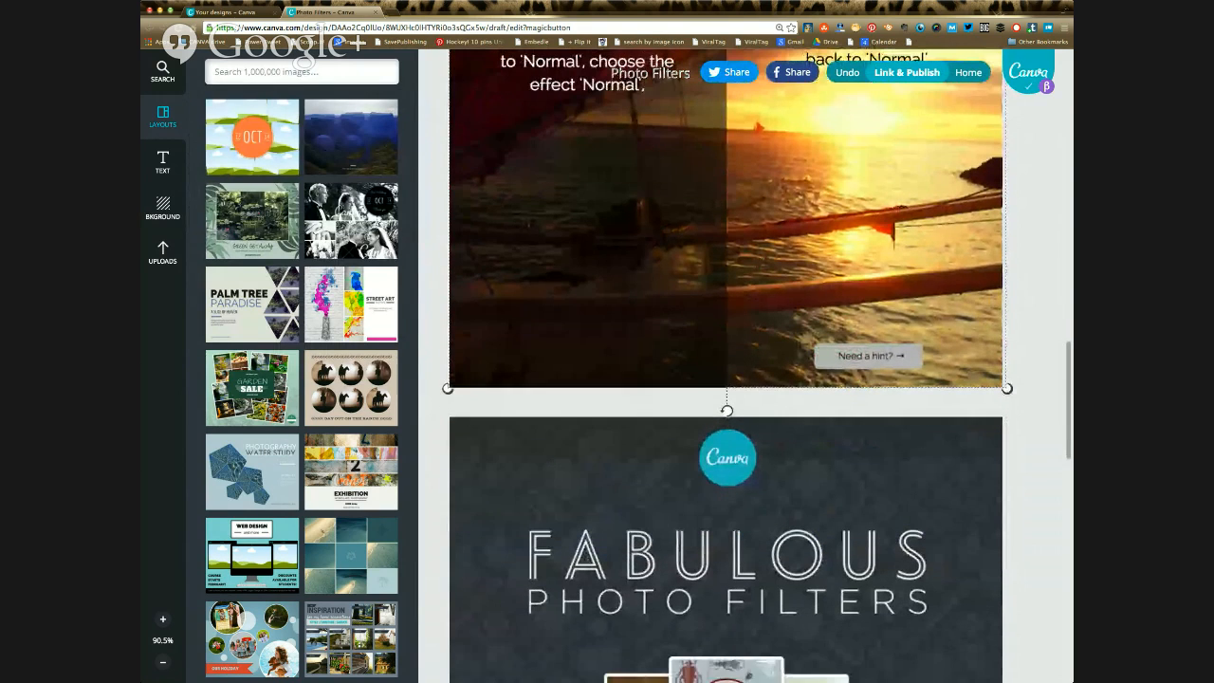
pyautogui.scroll(-2, 726, 365)
pyautogui.scroll(-2, 727, 365)
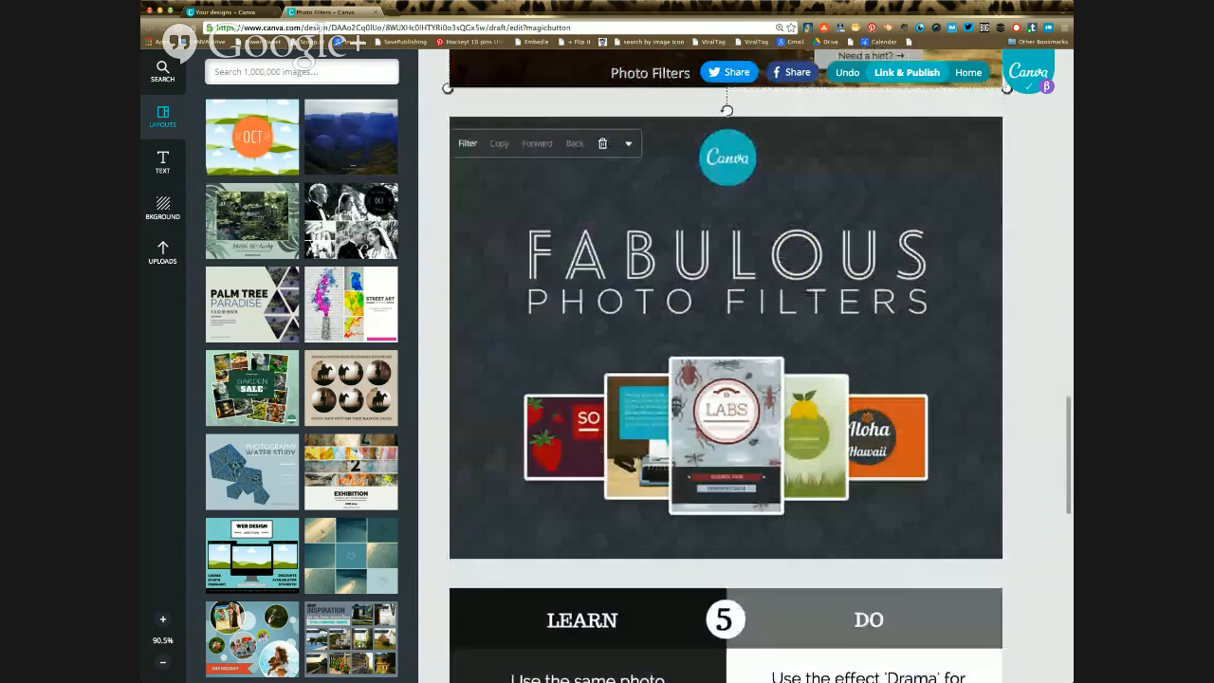
pyautogui.scroll(-5, 726, 365)
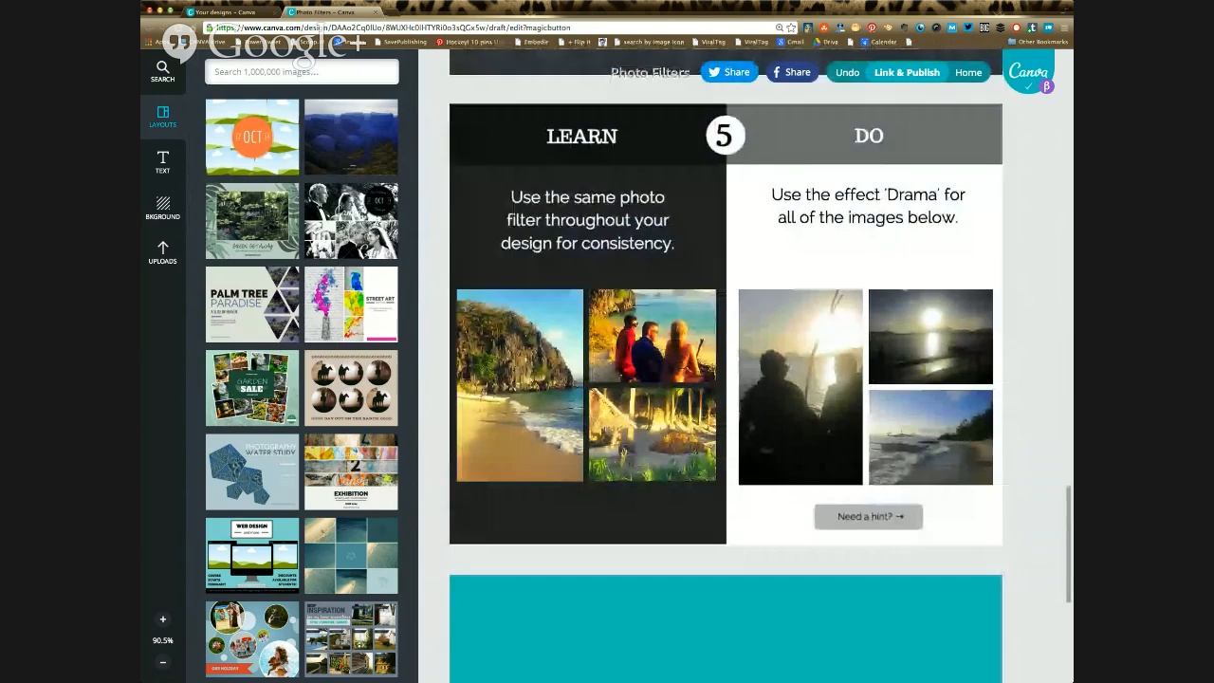
pyautogui.scroll(5, 727, 365)
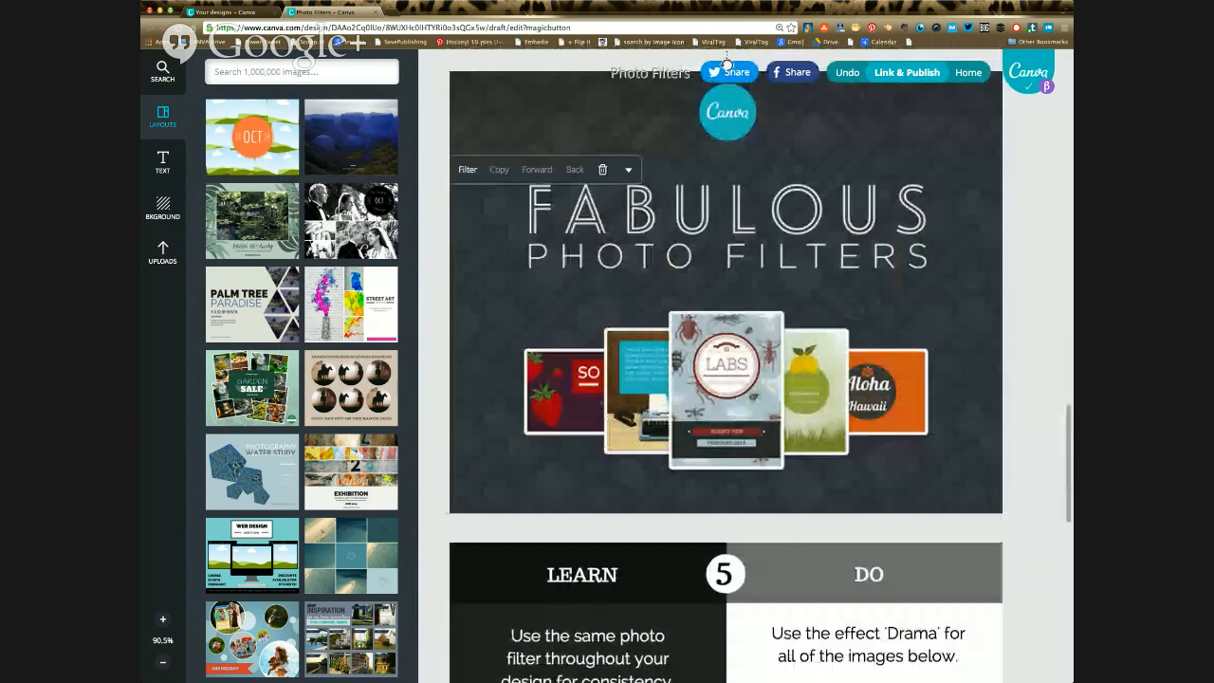
pyautogui.scroll(-2, 726, 365)
pyautogui.scroll(-3, 727, 366)
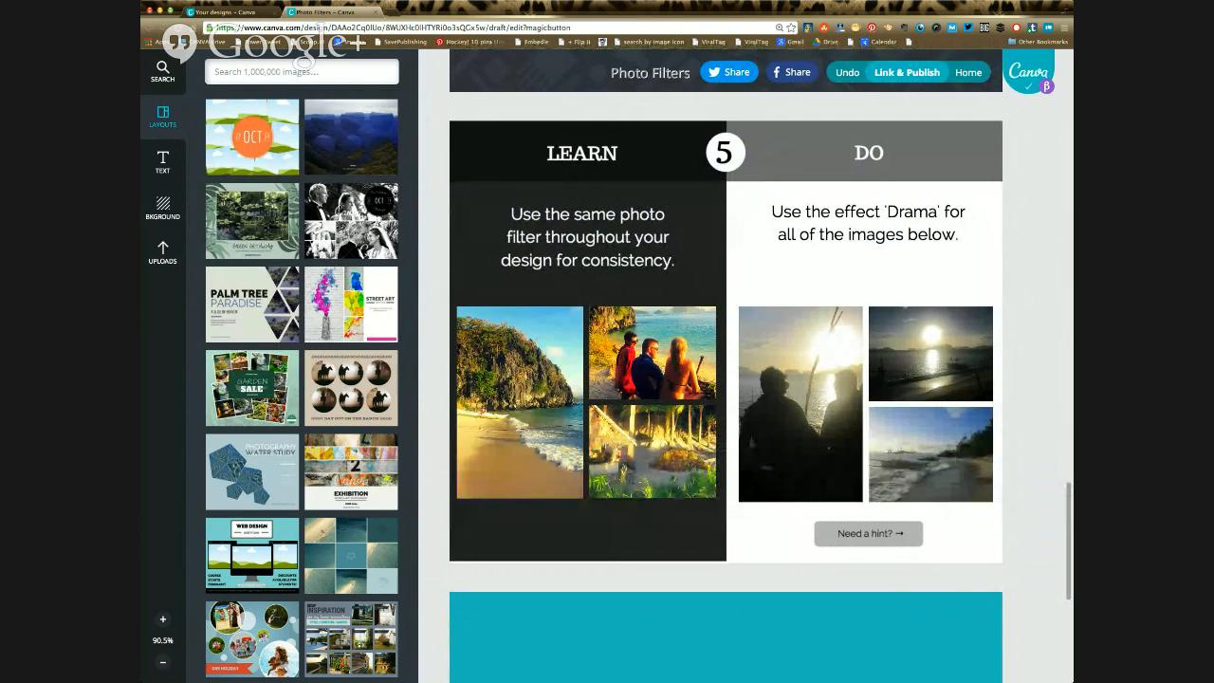
pyautogui.click(797, 446)
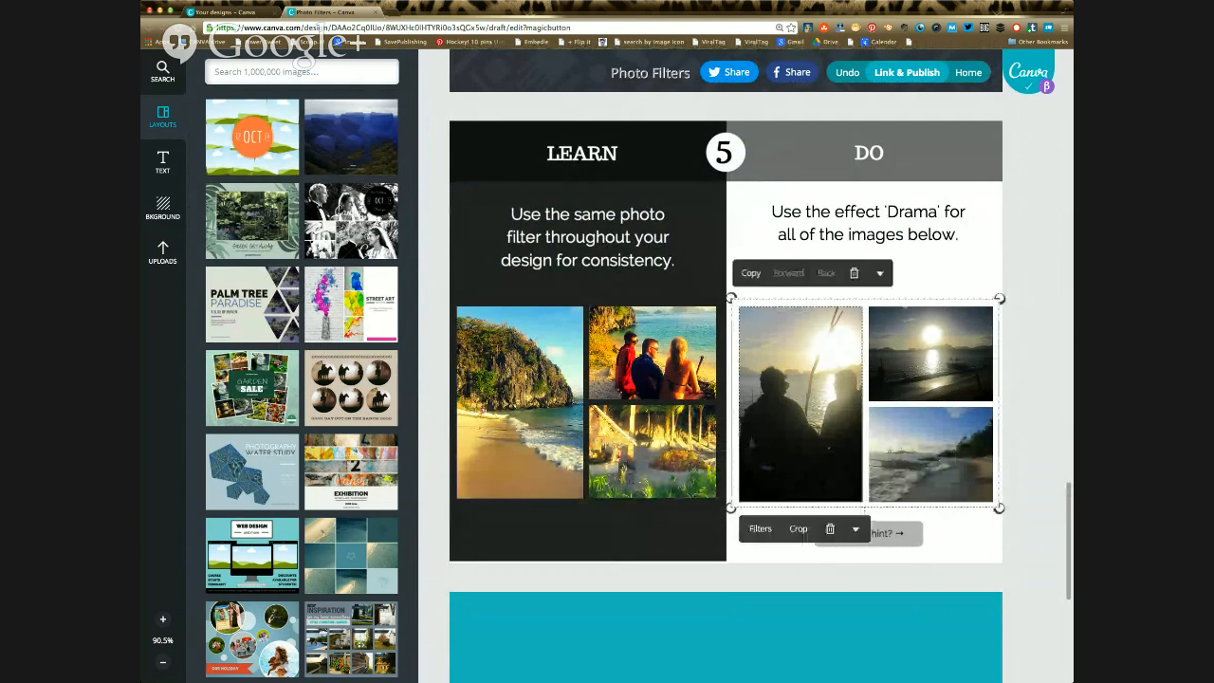
pyautogui.click(765, 528)
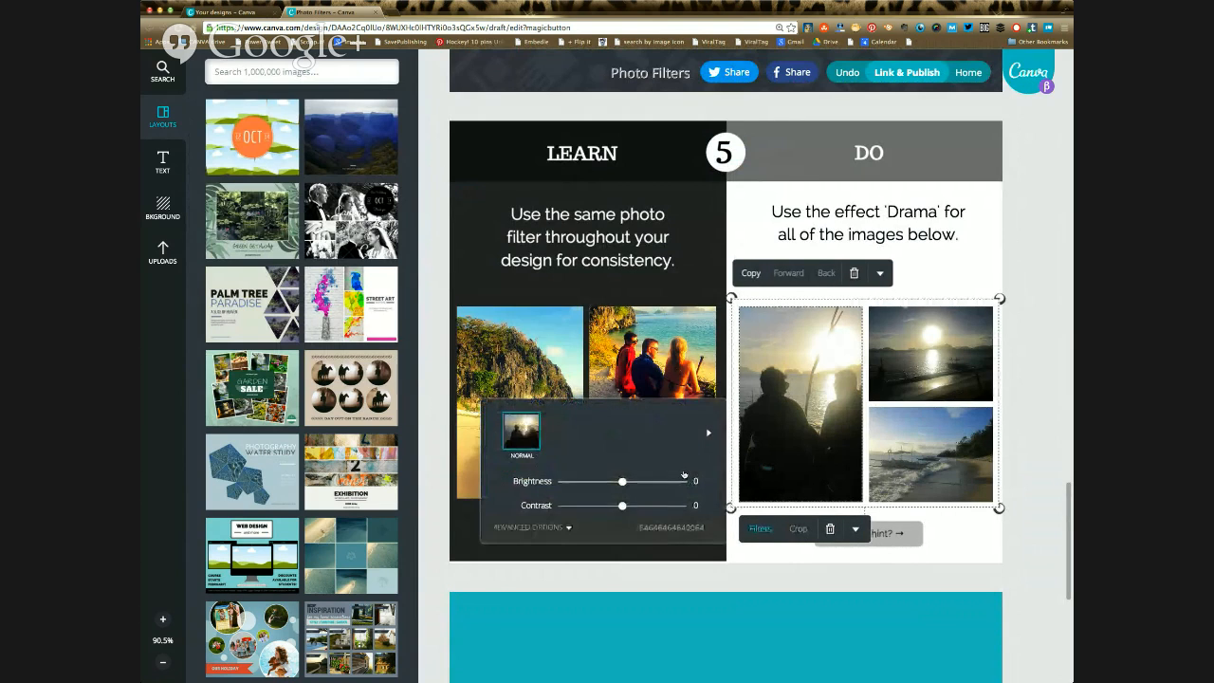
pyautogui.click(761, 528)
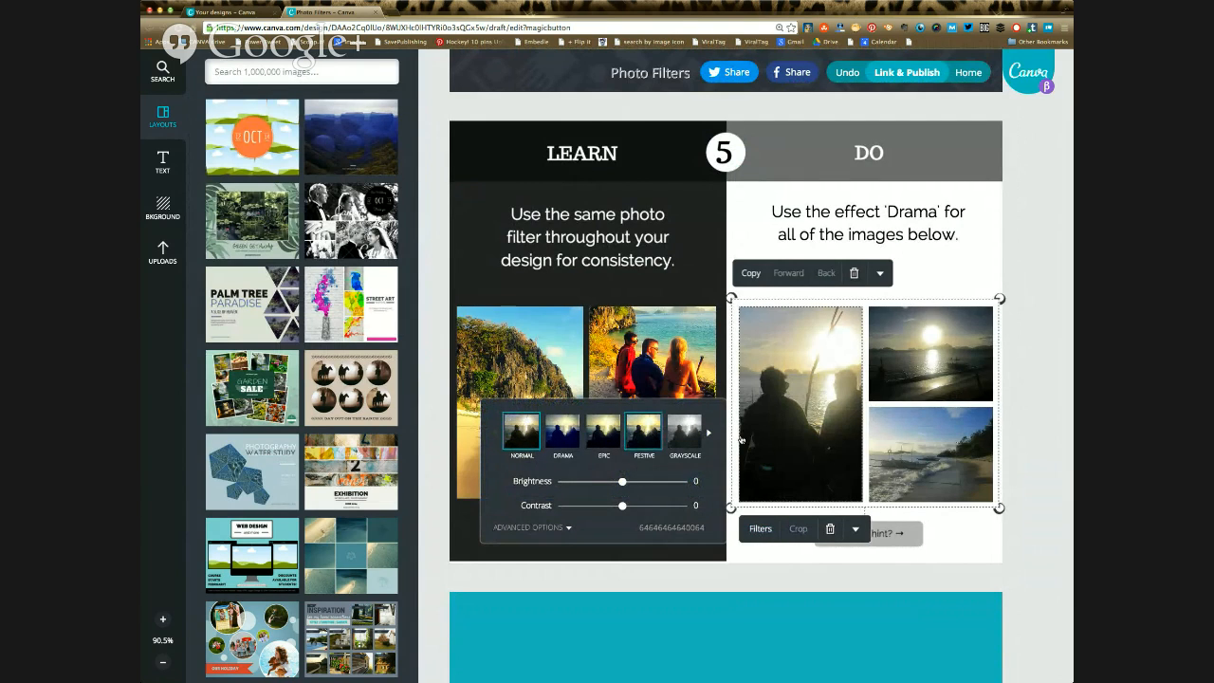
pyautogui.click(644, 432)
pyautogui.click(935, 450)
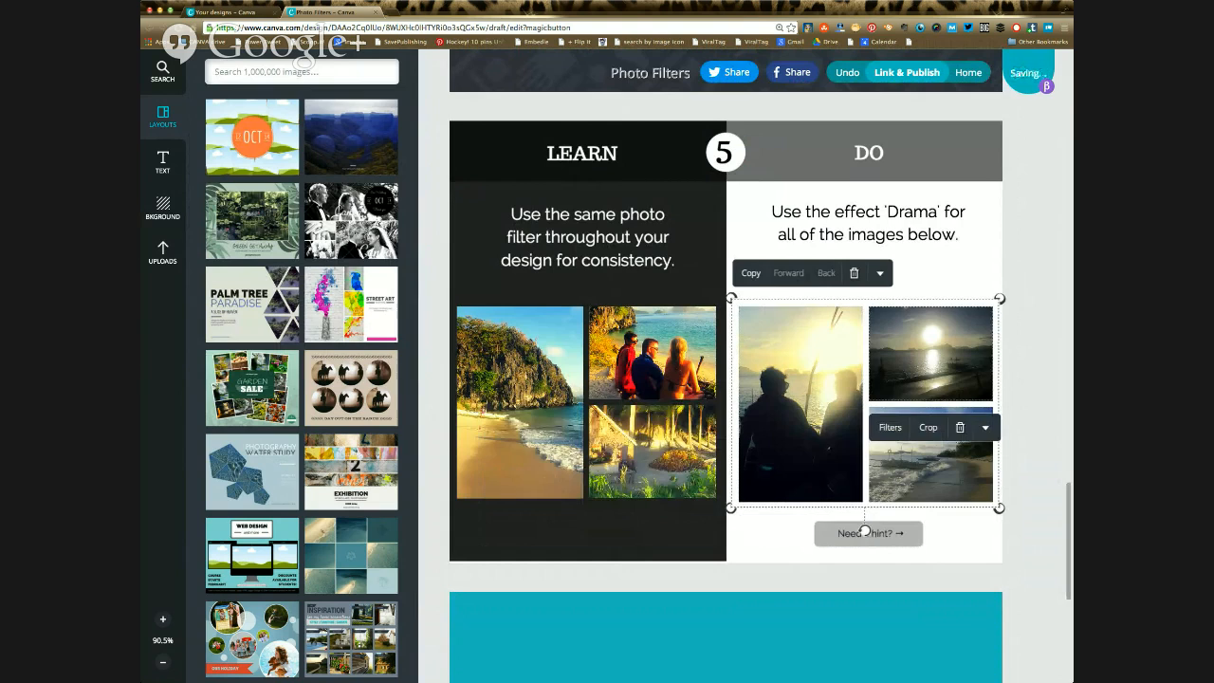
# Step: Apply the Festive filter to the upper sunset photo and the lower beach photo in exercise 5's image grid
pyautogui.click(888, 427)
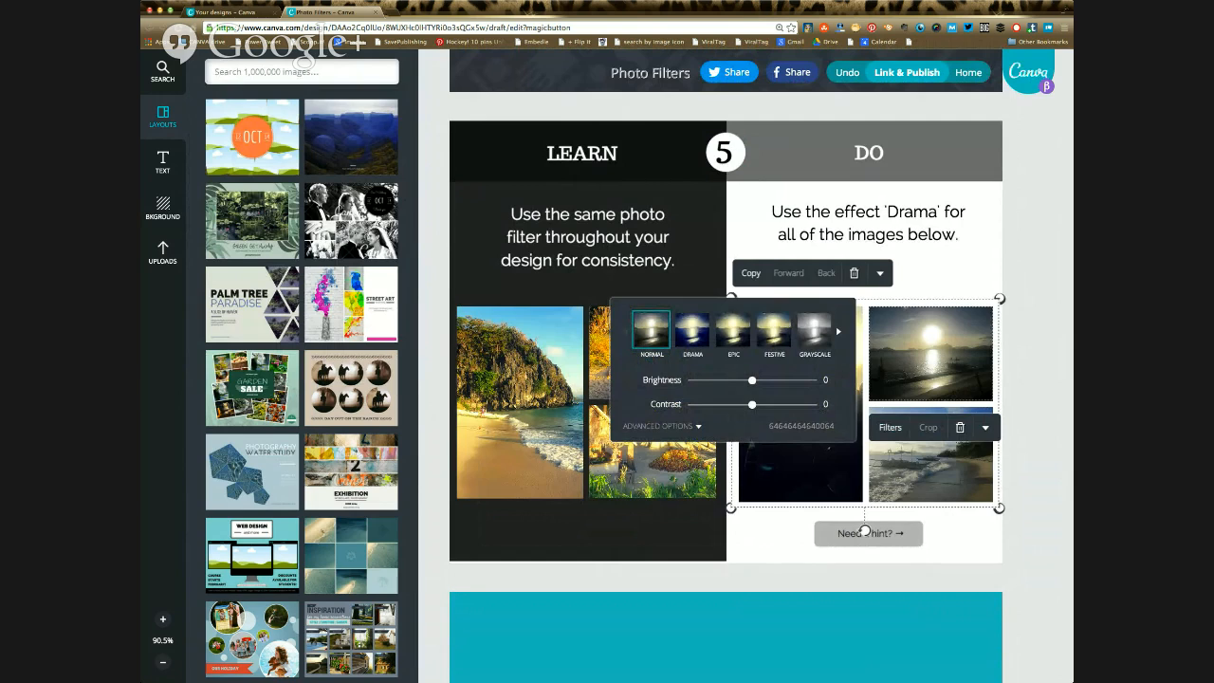
pyautogui.click(774, 331)
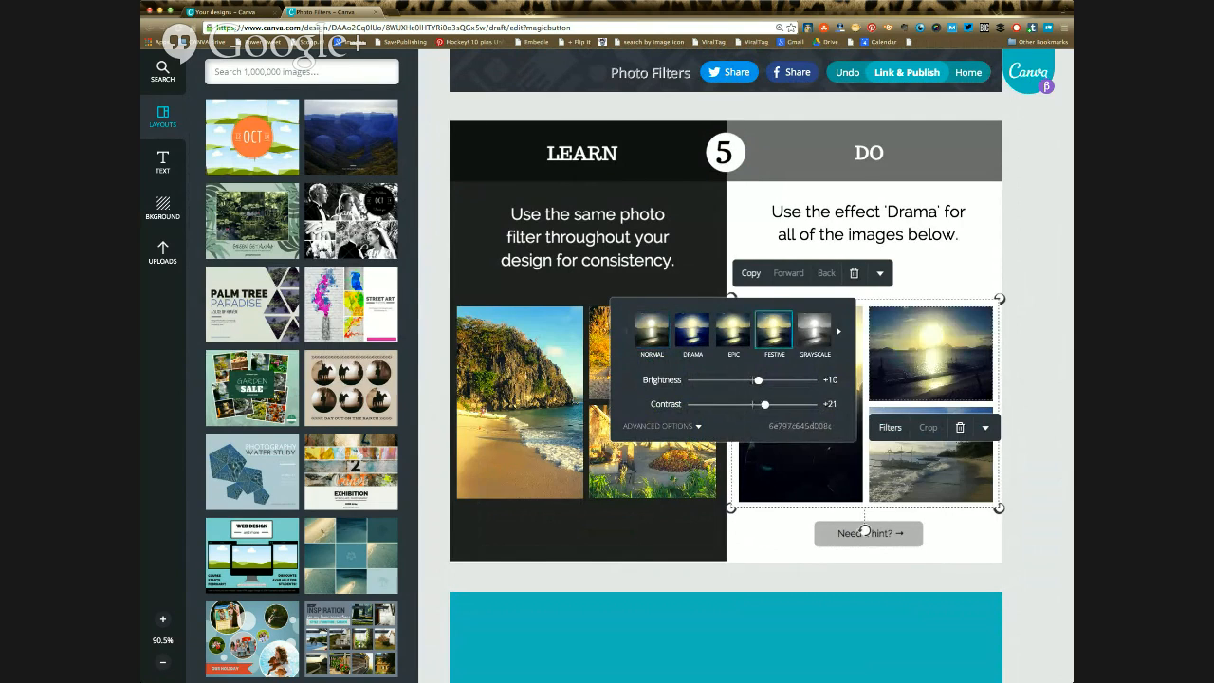
pyautogui.click(927, 466)
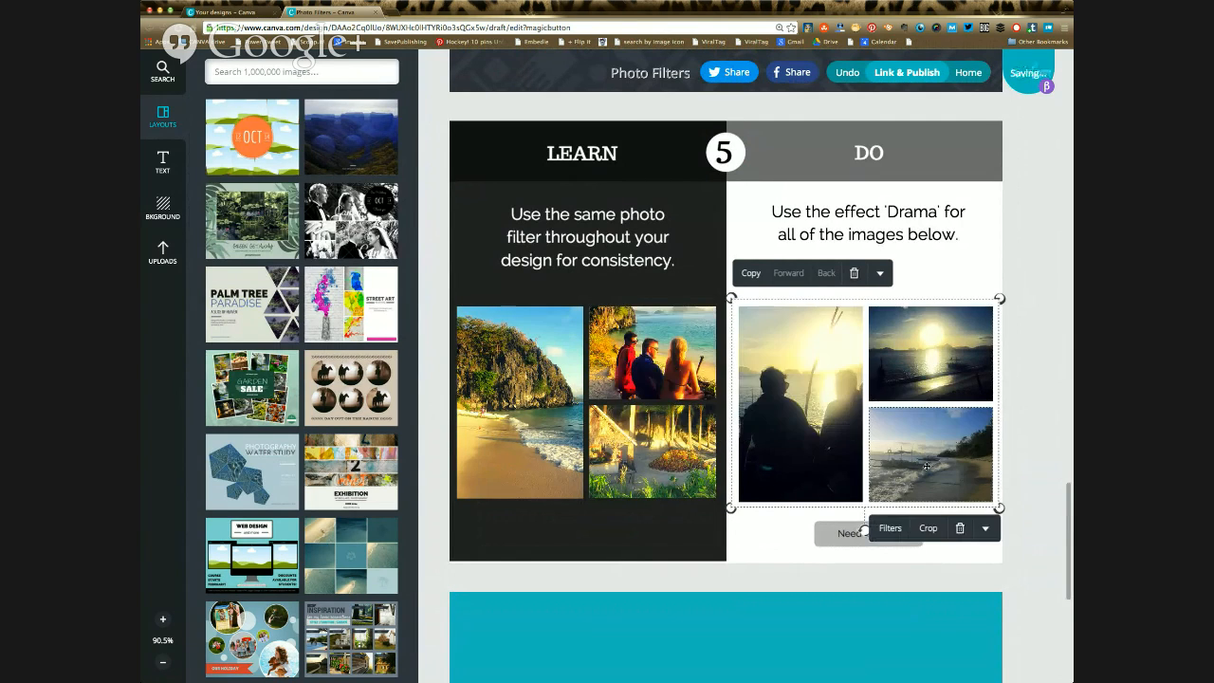
pyautogui.click(892, 528)
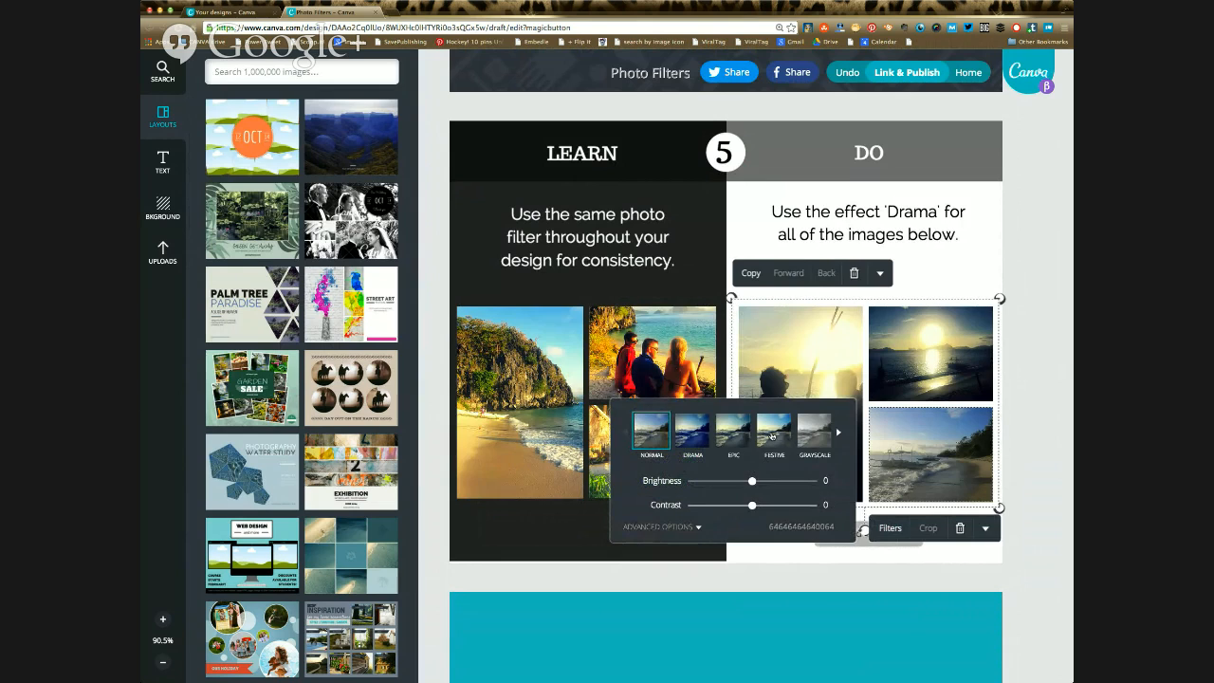
pyautogui.click(791, 569)
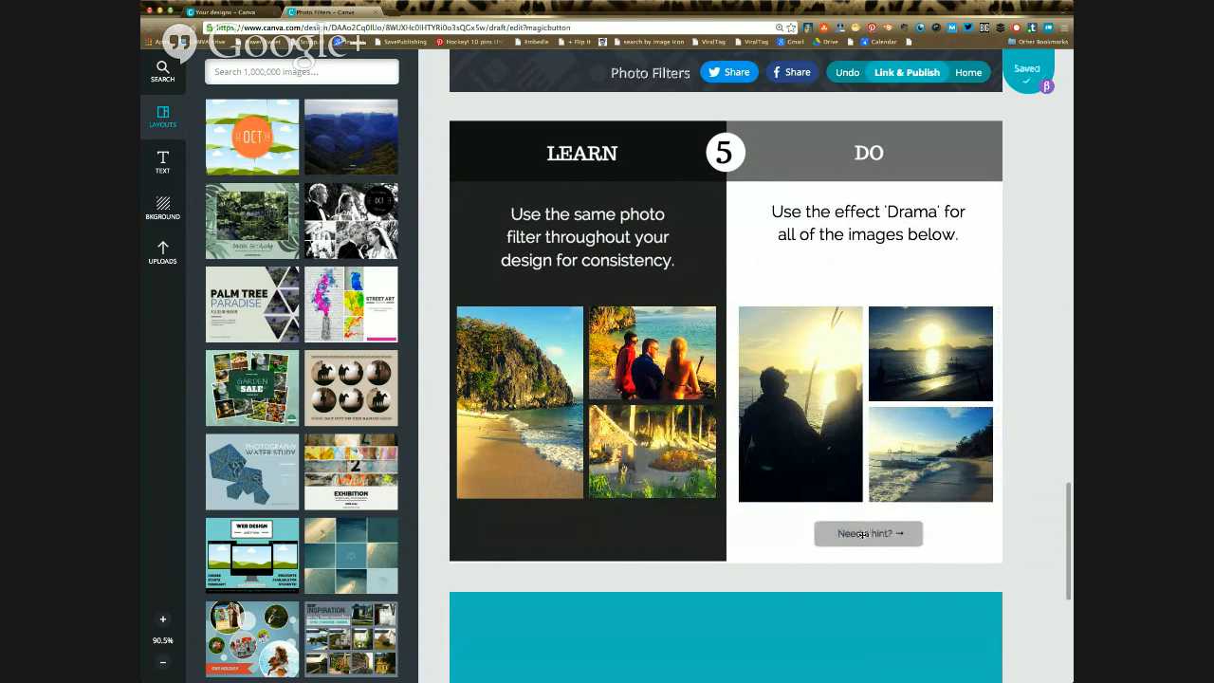
# Step: Finish the Photo Filters tutorial from its closing page below exercise 5
pyautogui.scroll(-1, 786, 538)
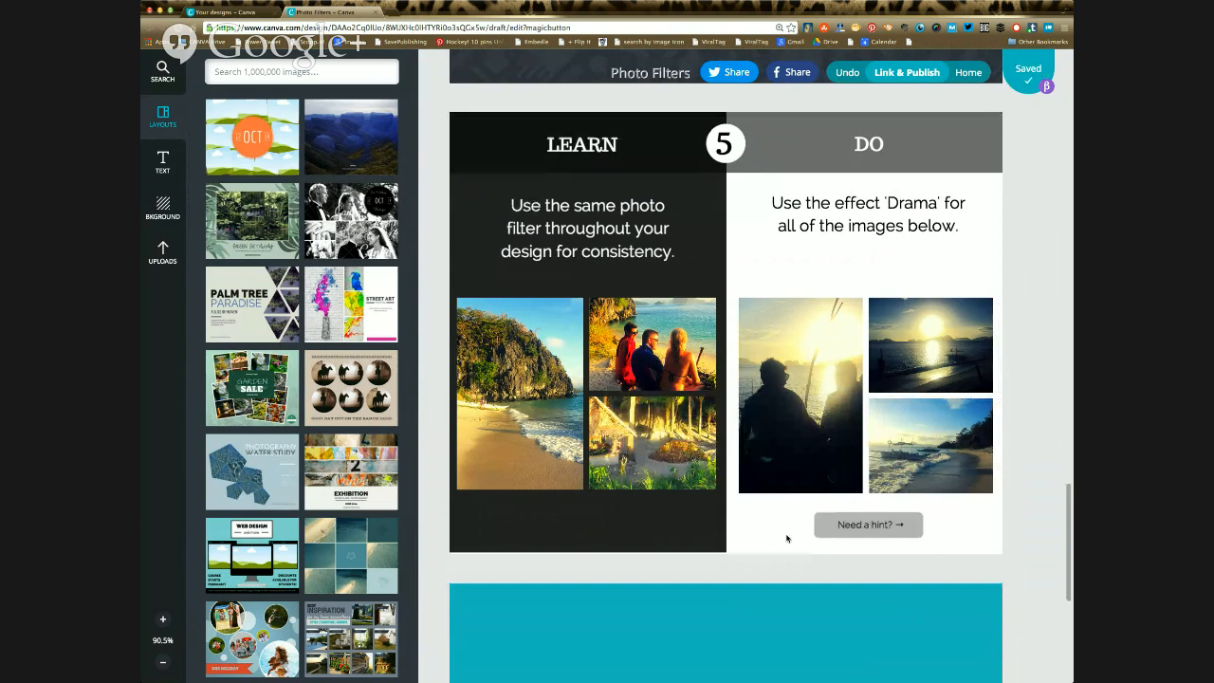
pyautogui.scroll(-5, 787, 538)
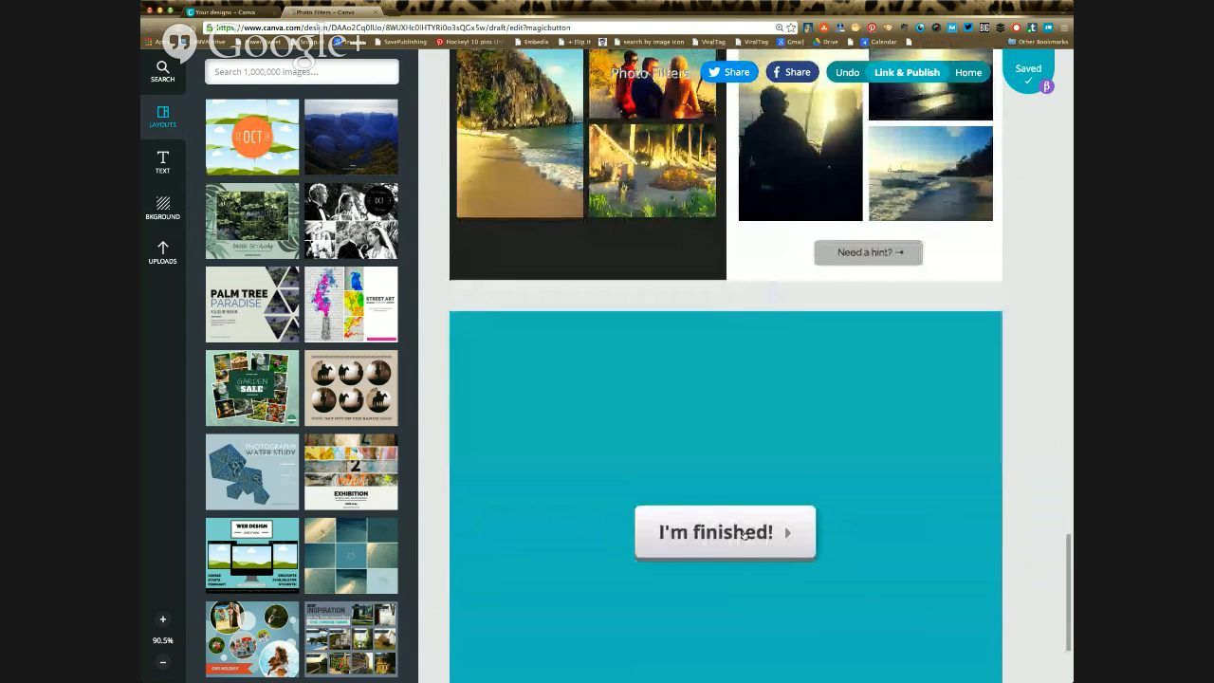
pyautogui.click(744, 536)
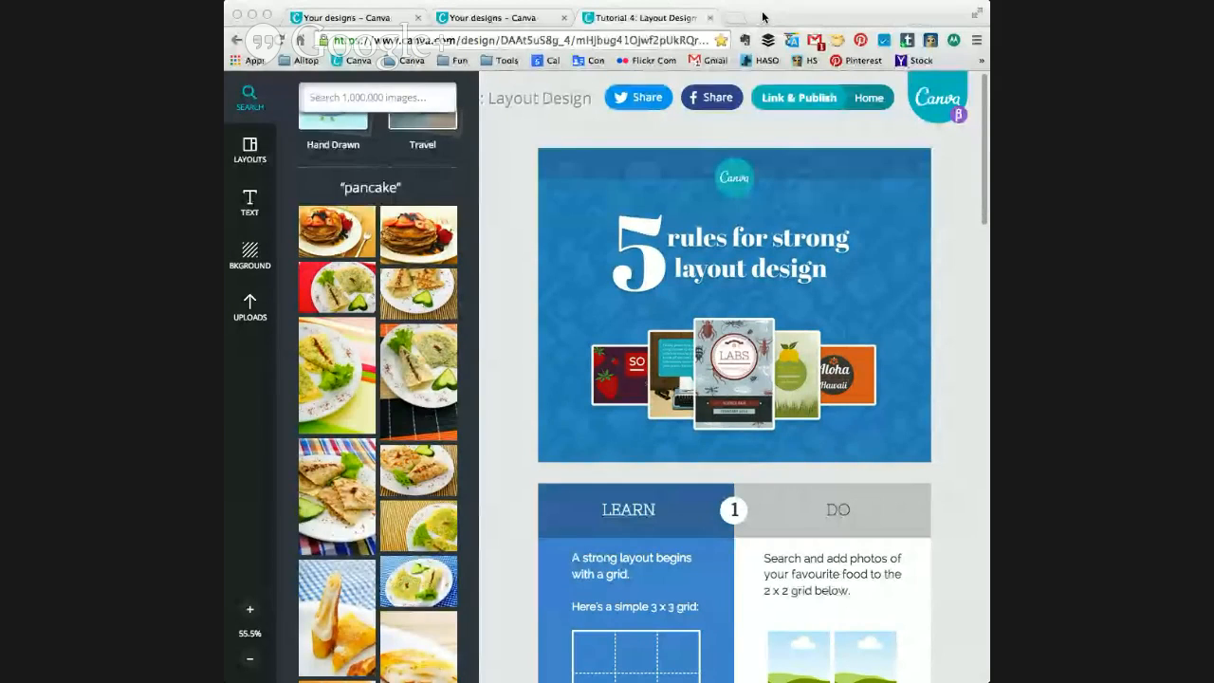
# Step: Search the image library for food photos for exercise 1 of the Layout Design tutorial
pyautogui.click(763, 17)
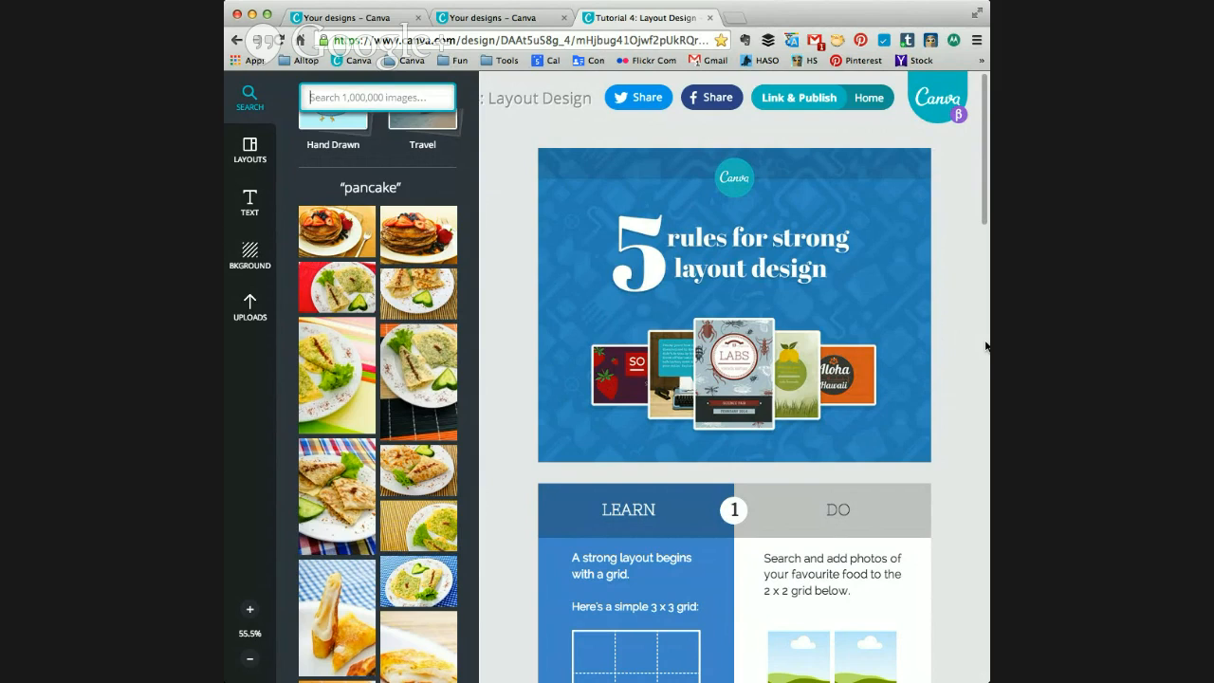
pyautogui.scroll(-5, 986, 347)
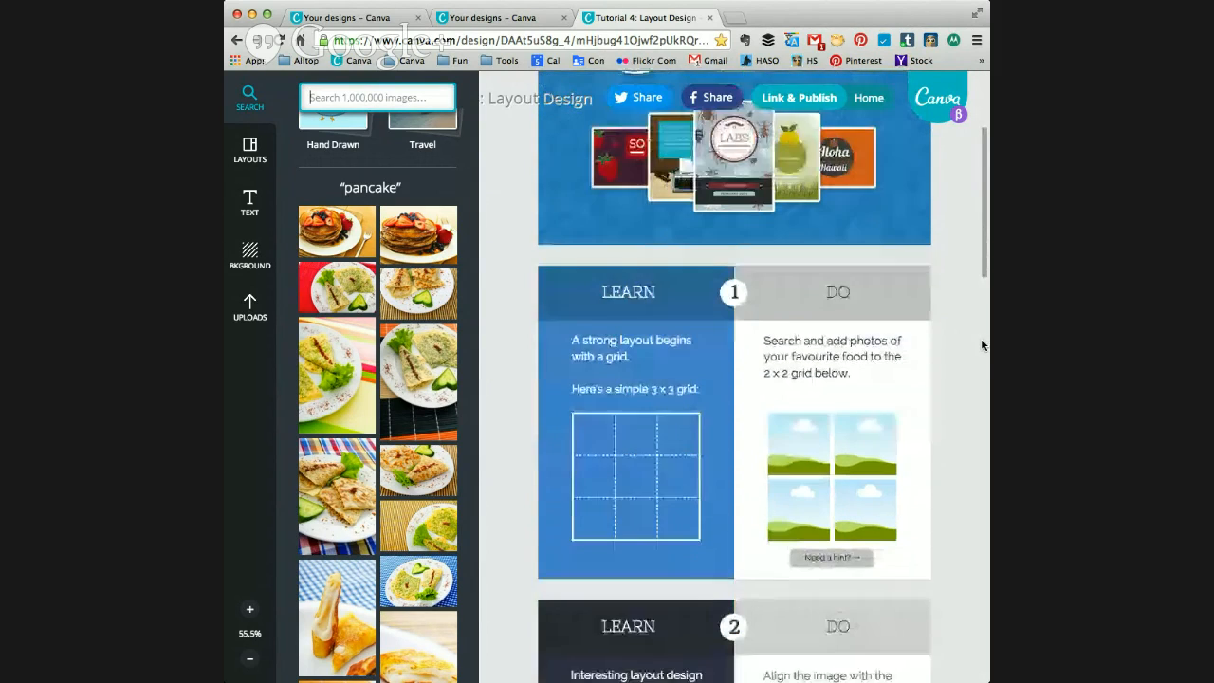
pyautogui.scroll(-2, 982, 344)
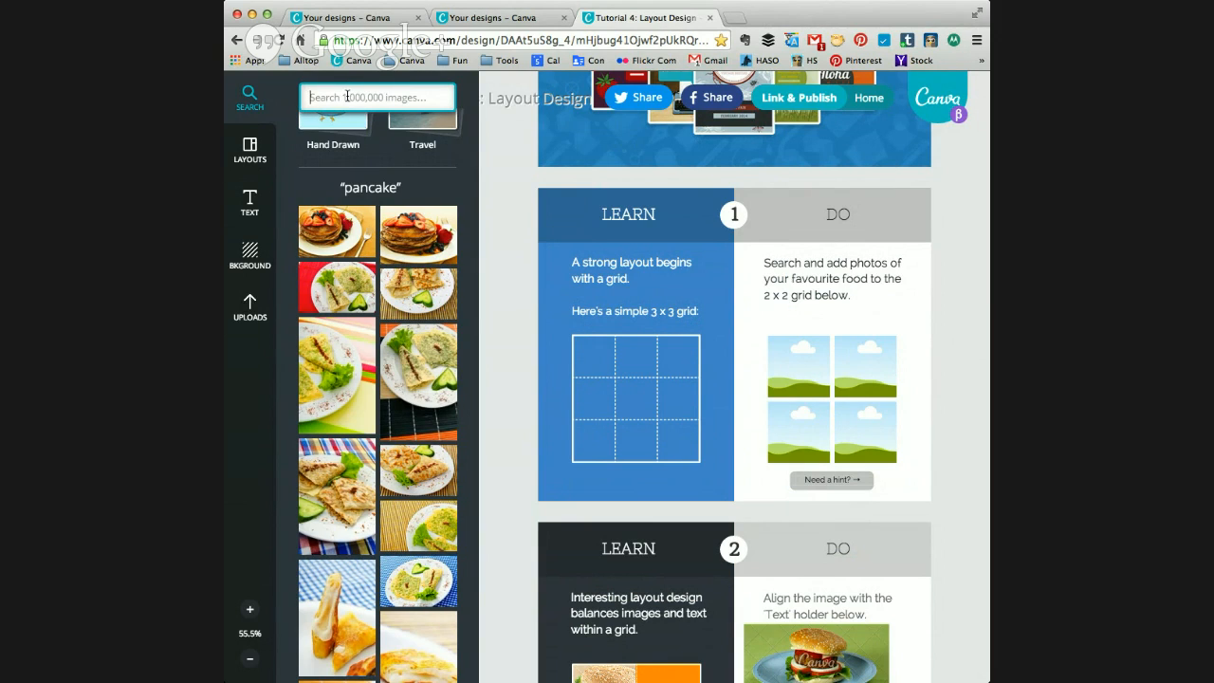
pyautogui.write('food')
pyautogui.press('Return')
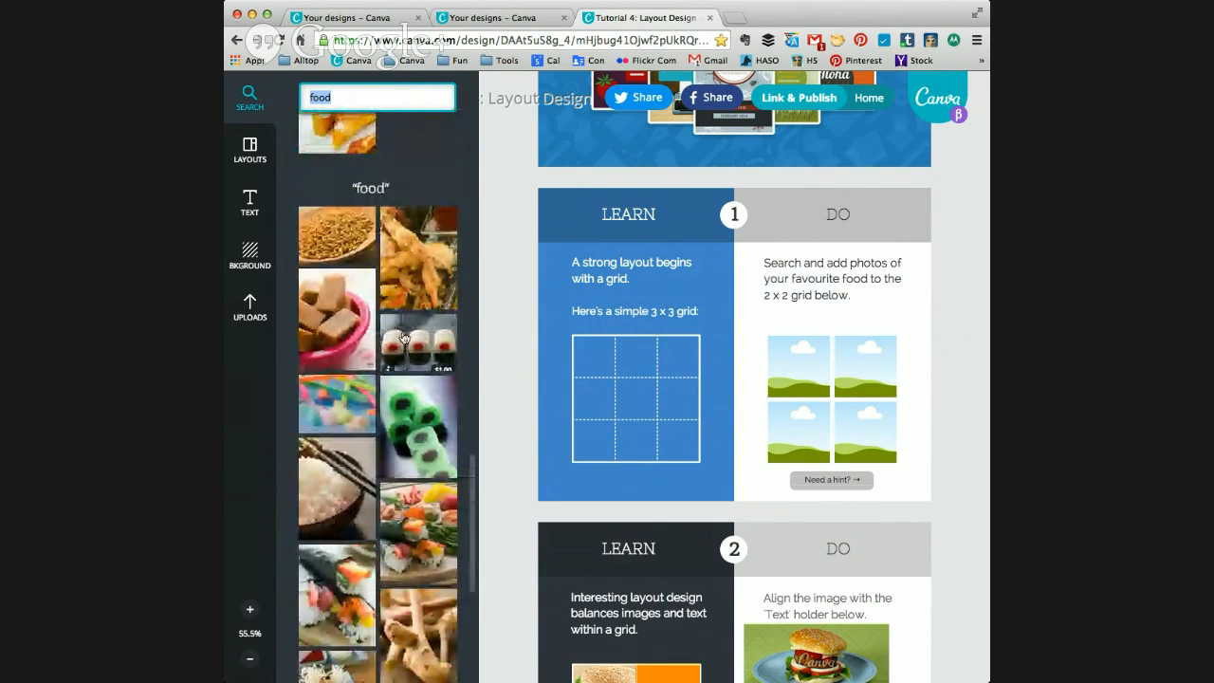
# Step: Fill exercise 1's 2 x 2 grid with the sushi roll, rice bowl, stacked pastry and sauce-topped pastry photos
pyautogui.moveTo(425, 351); pyautogui.dragTo(793, 376)
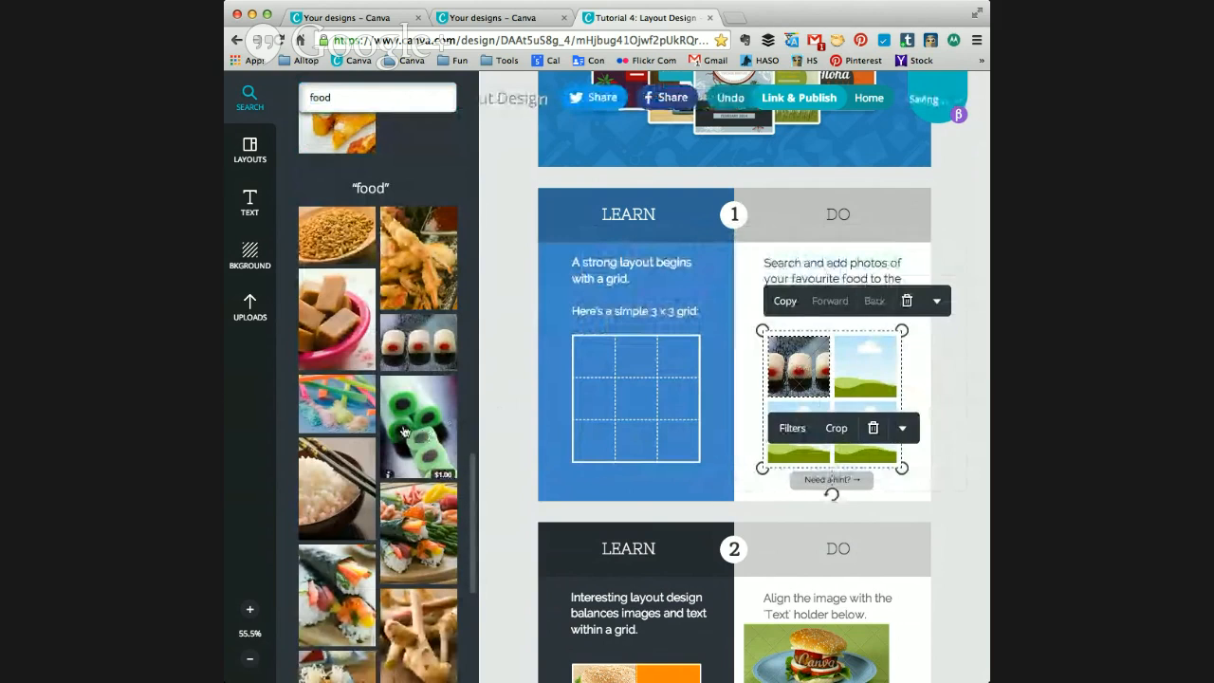
pyautogui.moveTo(337, 489); pyautogui.dragTo(865, 366)
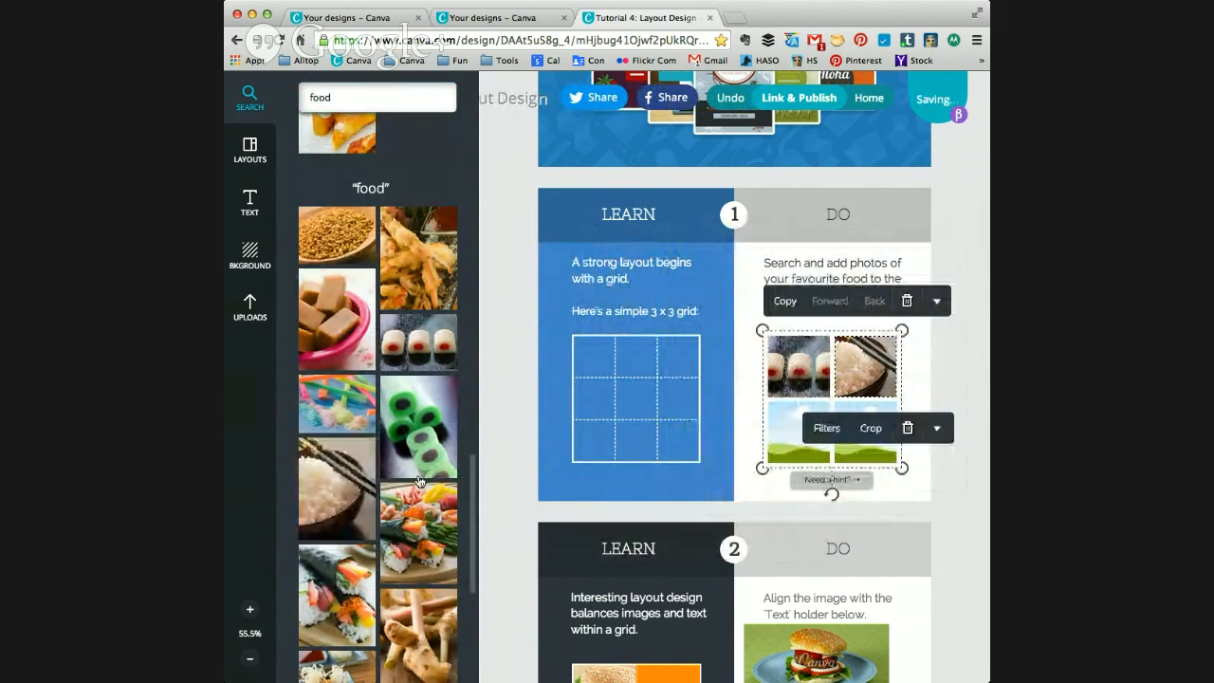
pyautogui.scroll(-5, 426, 482)
pyautogui.moveTo(353, 574); pyautogui.dragTo(799, 432)
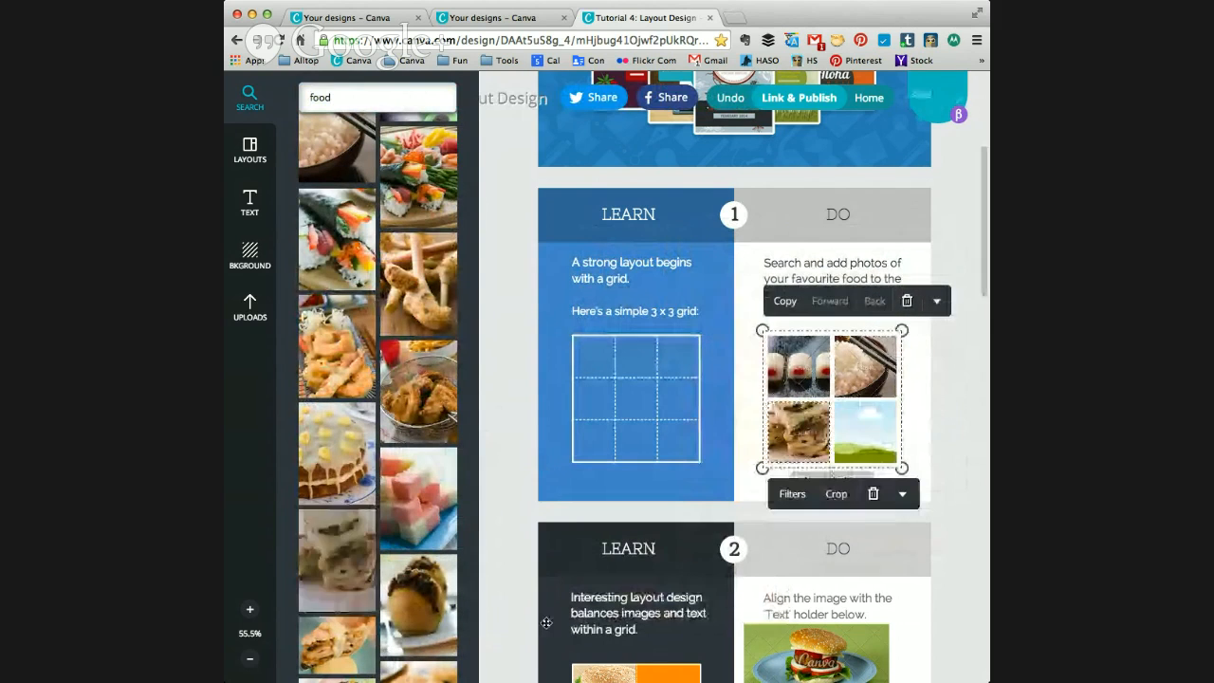
pyautogui.click(348, 640)
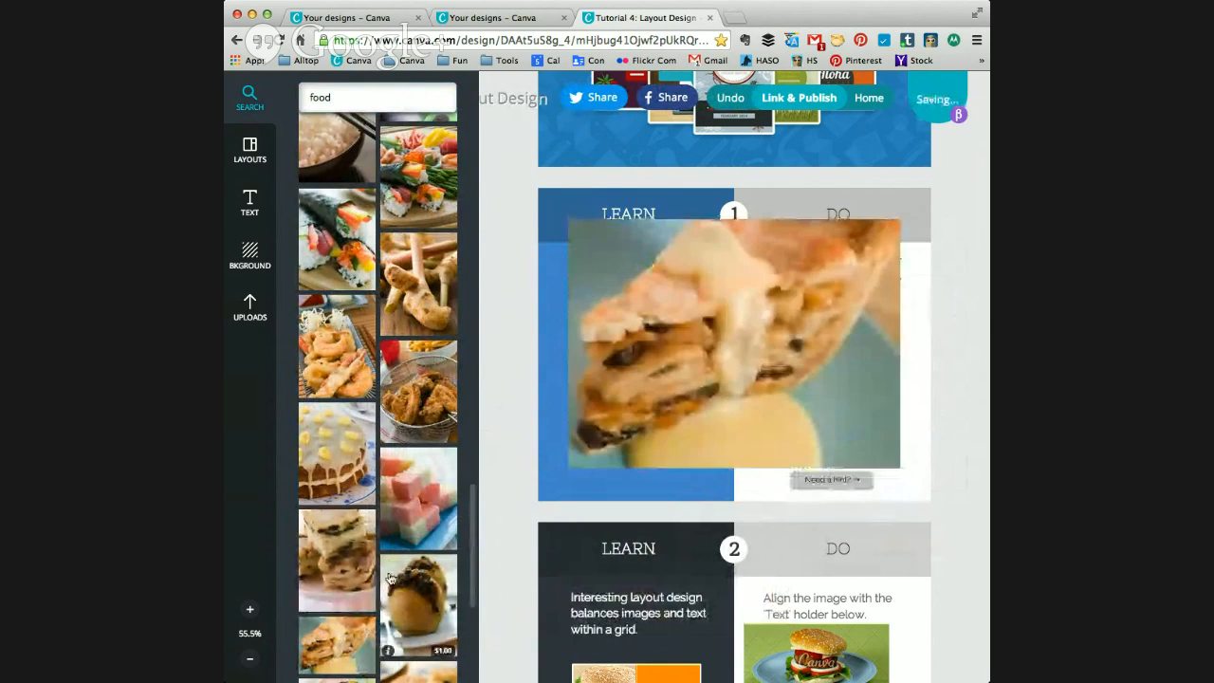
pyautogui.moveTo(676, 361); pyautogui.dragTo(864, 425)
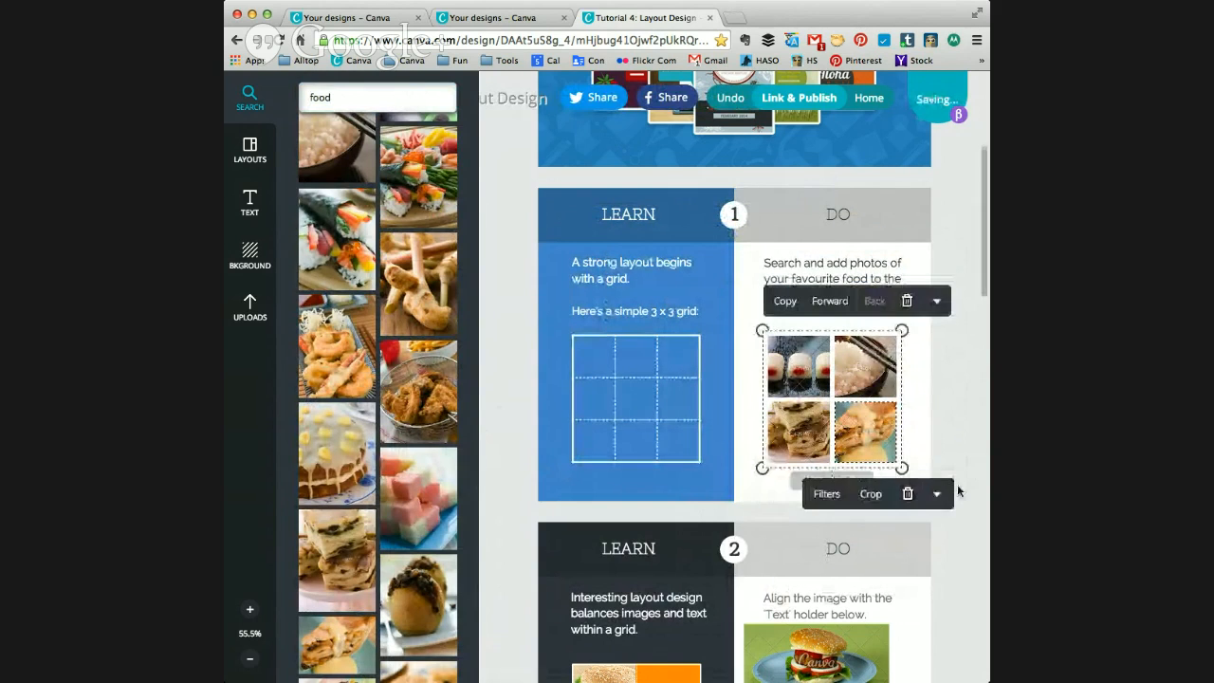
pyautogui.click(963, 415)
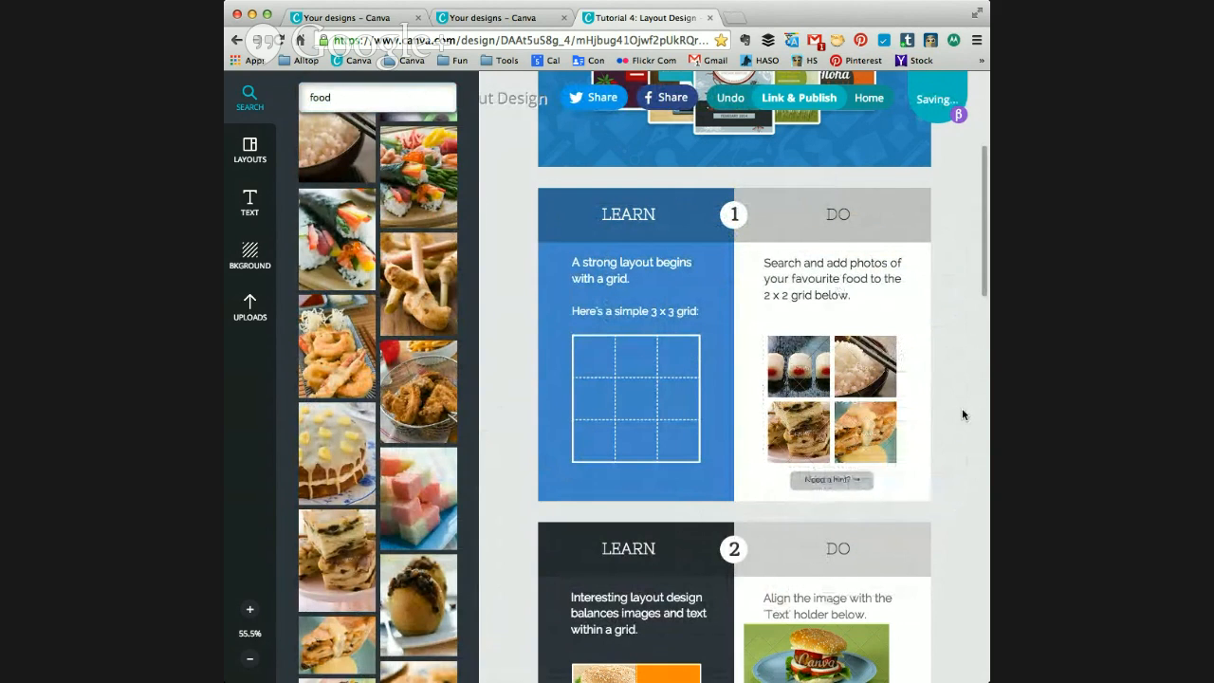
# Step: Align exercise 2's burger image flush with the top edge and sides of the orange Hamburger text holder
pyautogui.scroll(-2, 963, 414)
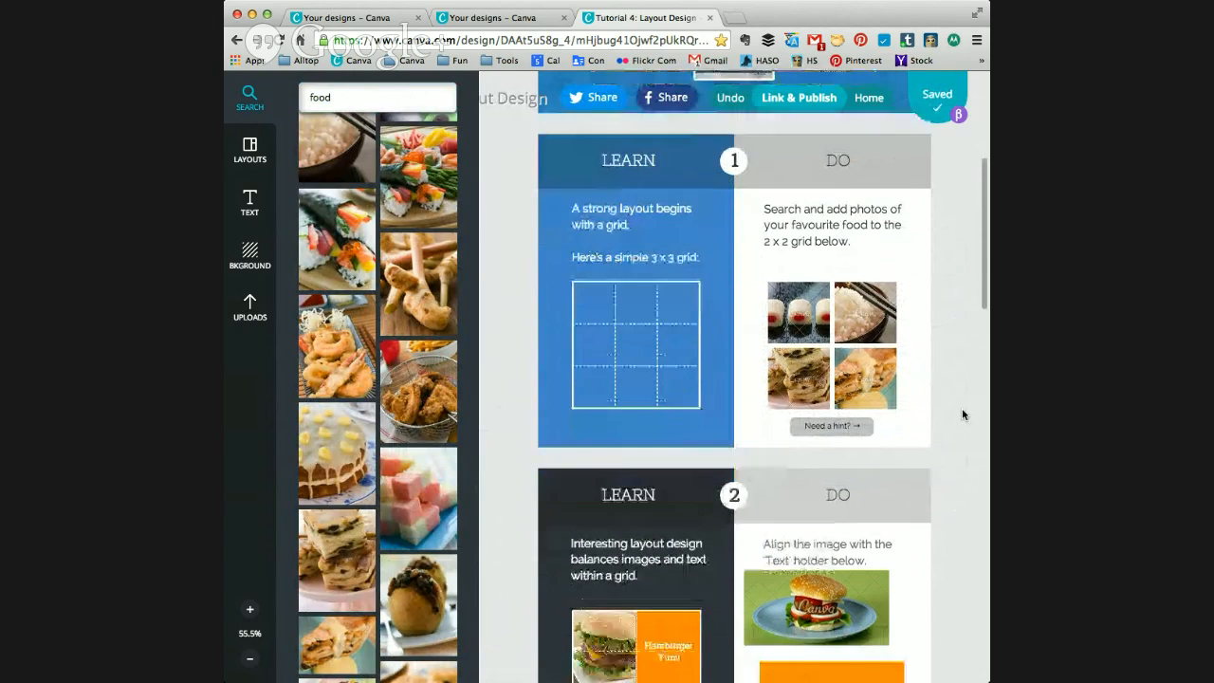
pyautogui.scroll(-1, 963, 415)
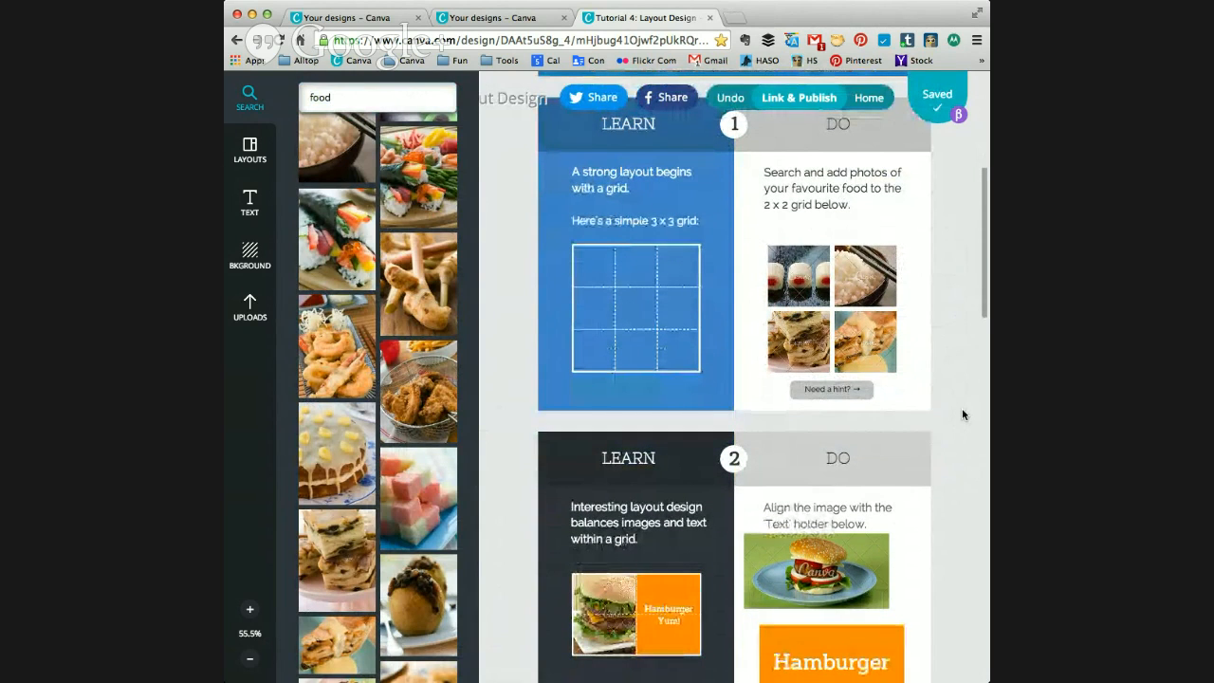
pyautogui.scroll(1, 491, 188)
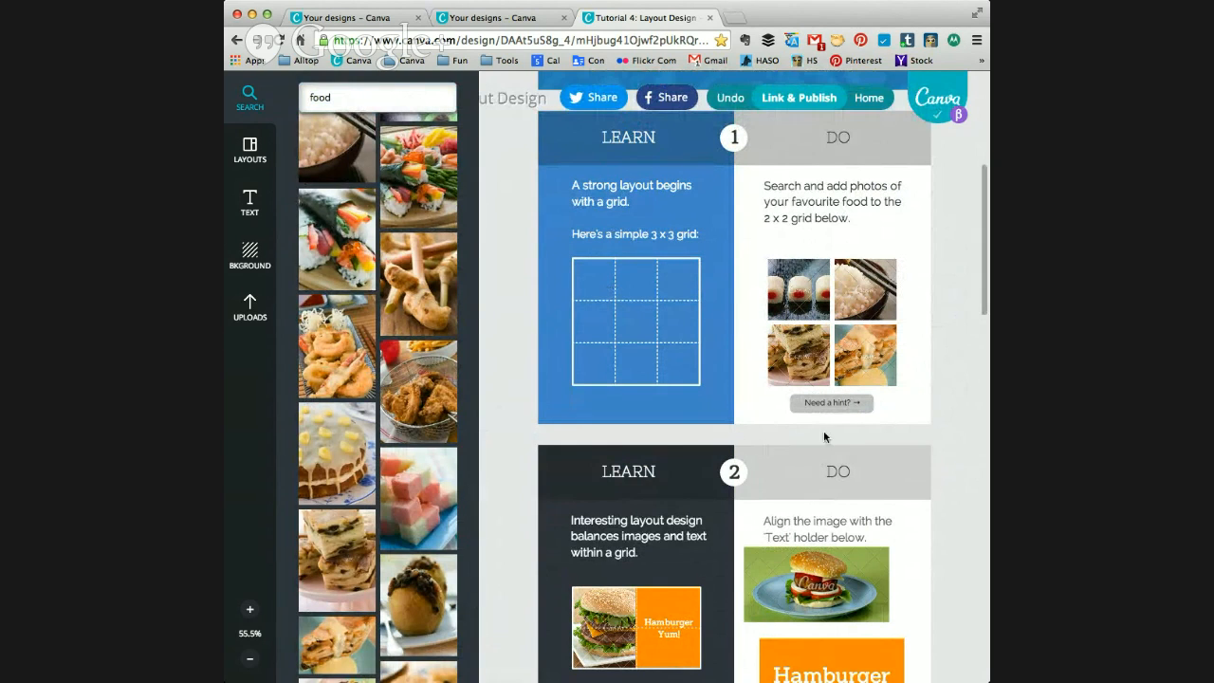
pyautogui.scroll(-4, 948, 374)
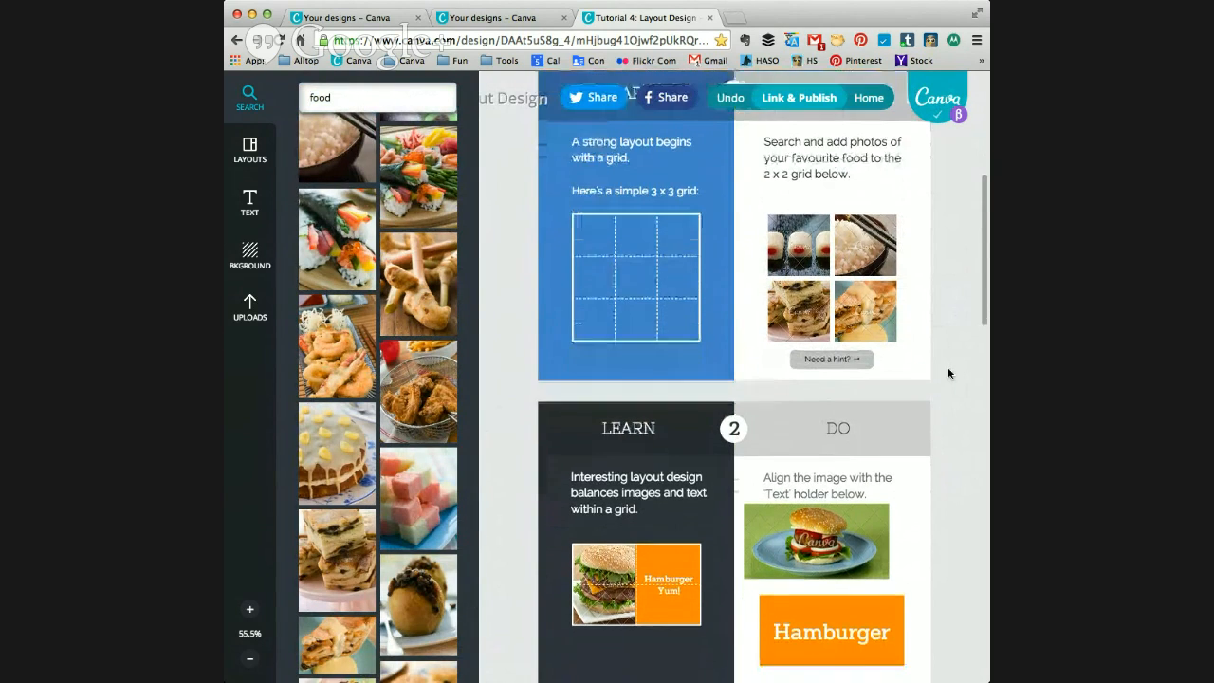
pyautogui.scroll(-3, 948, 374)
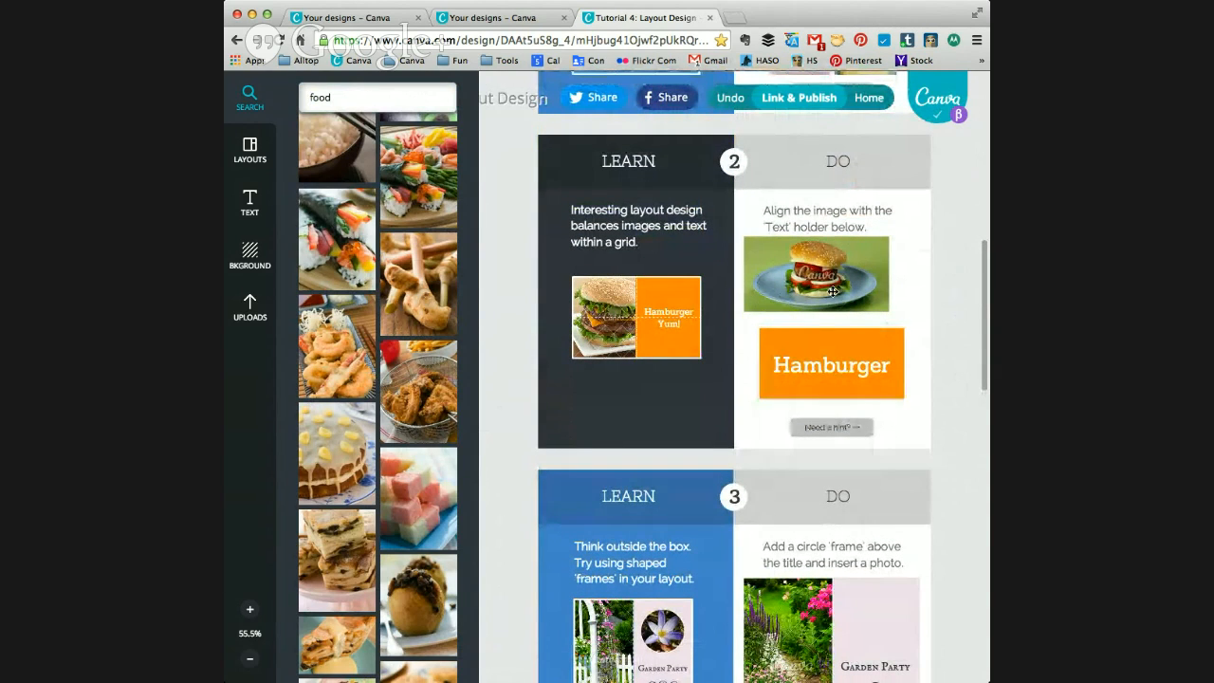
pyautogui.moveTo(831, 293); pyautogui.dragTo(848, 305)
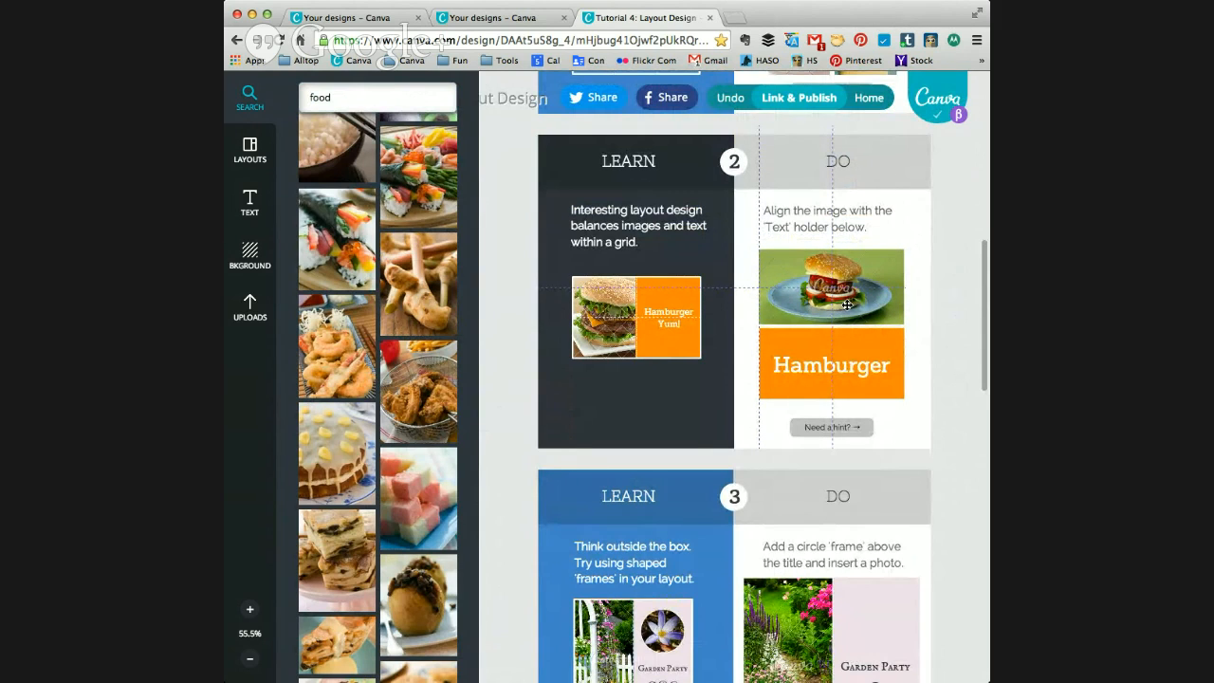
pyautogui.moveTo(847, 305); pyautogui.dragTo(847, 306)
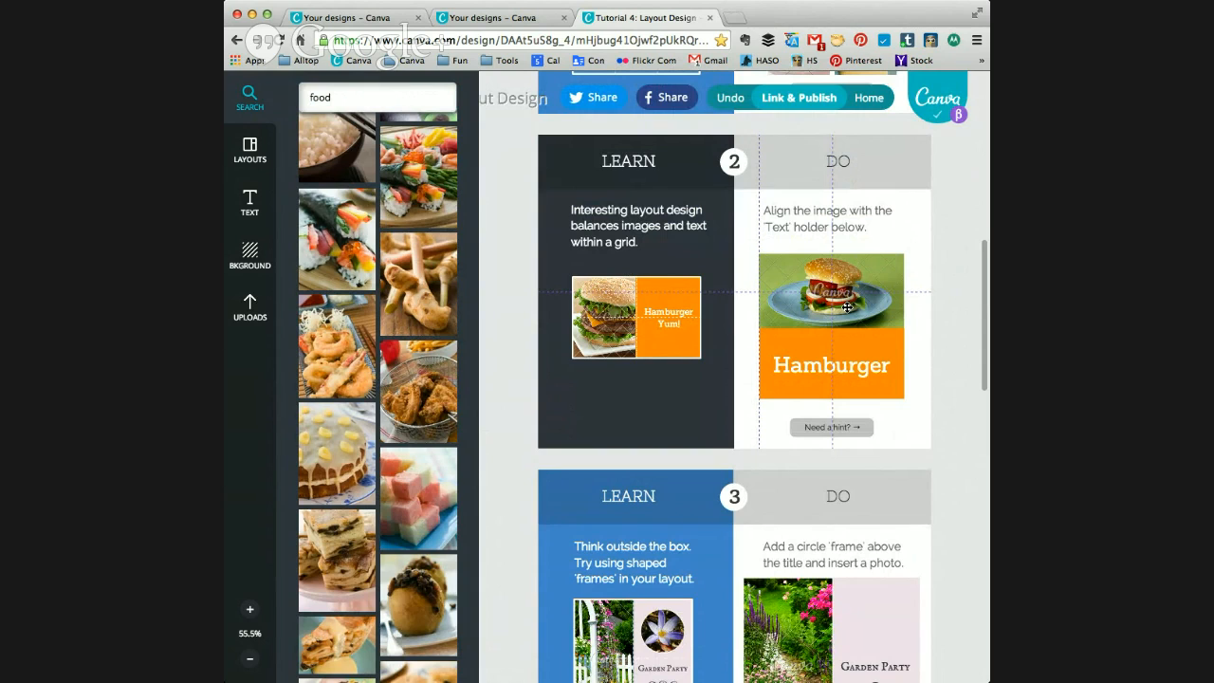
pyautogui.moveTo(847, 308); pyautogui.dragTo(847, 307)
# Step: Search the image library for "frame" to get shaped frames for exercise 3
pyautogui.scroll(-3, 922, 409)
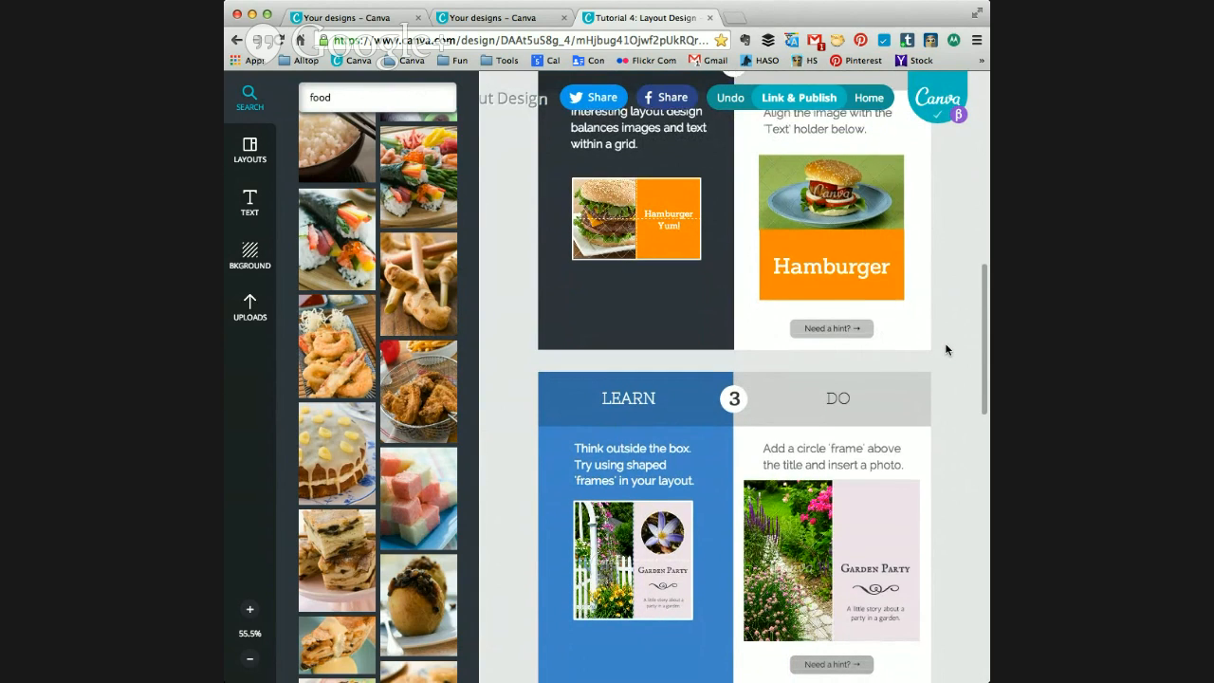
pyautogui.scroll(-3, 946, 350)
pyautogui.scroll(-3, 945, 350)
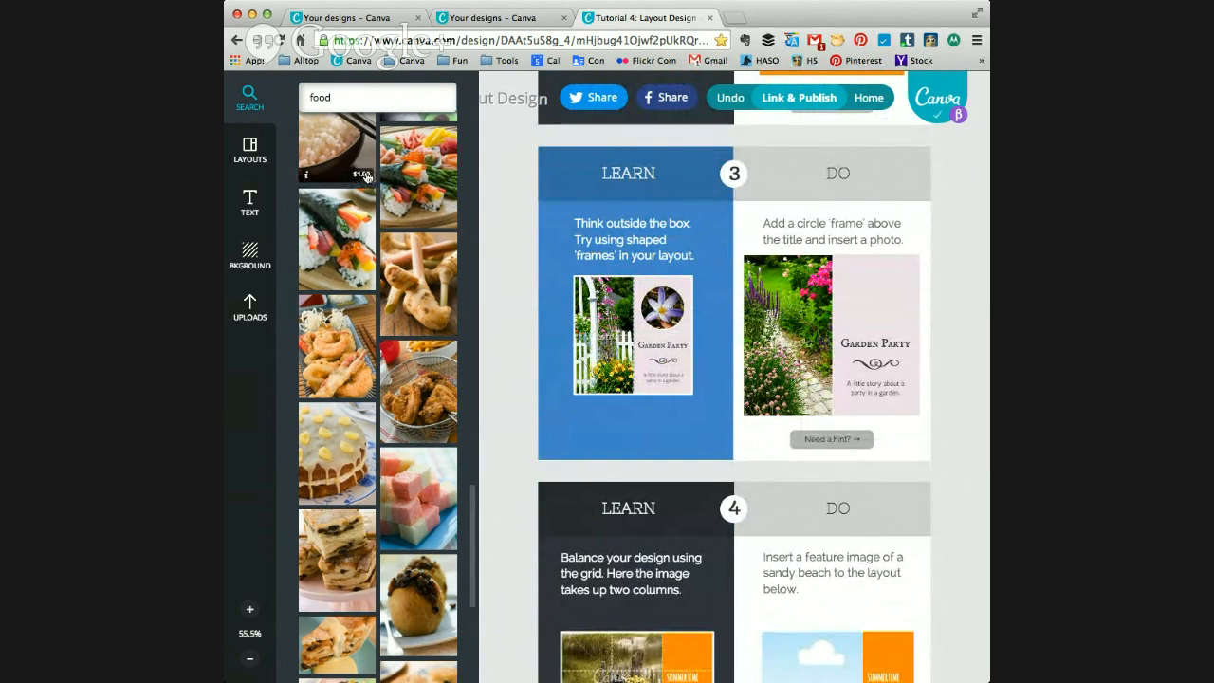
pyautogui.click(249, 95)
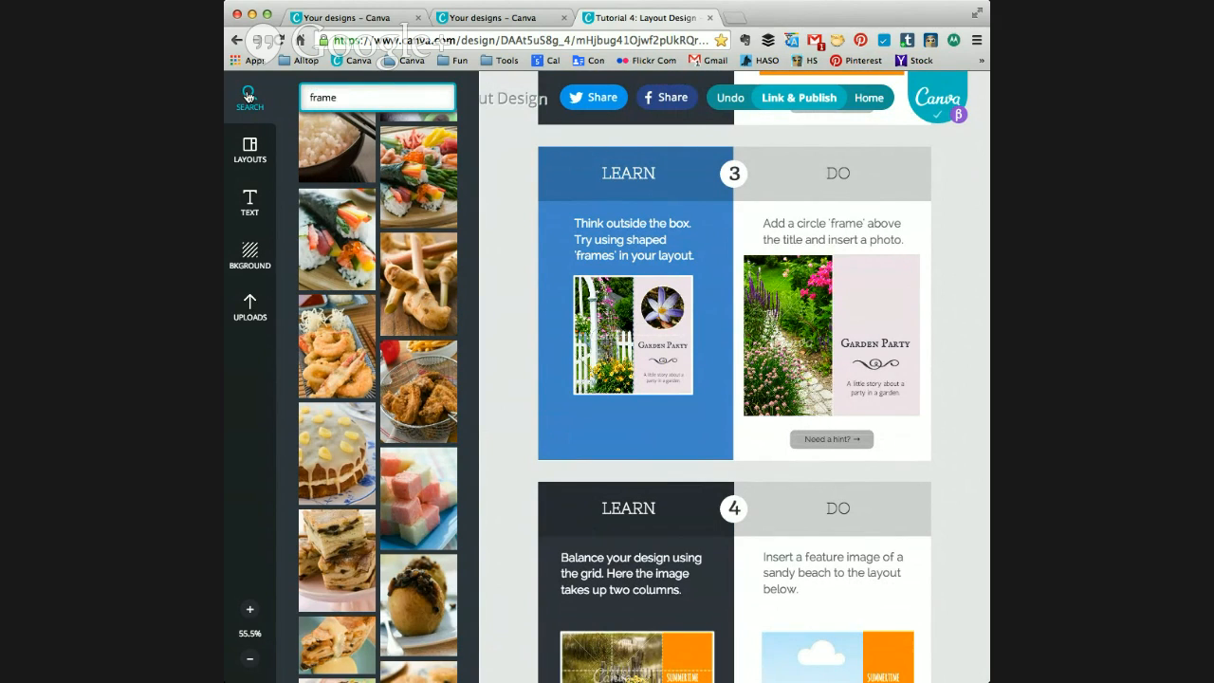
pyautogui.write('frame')
pyautogui.click(248, 95)
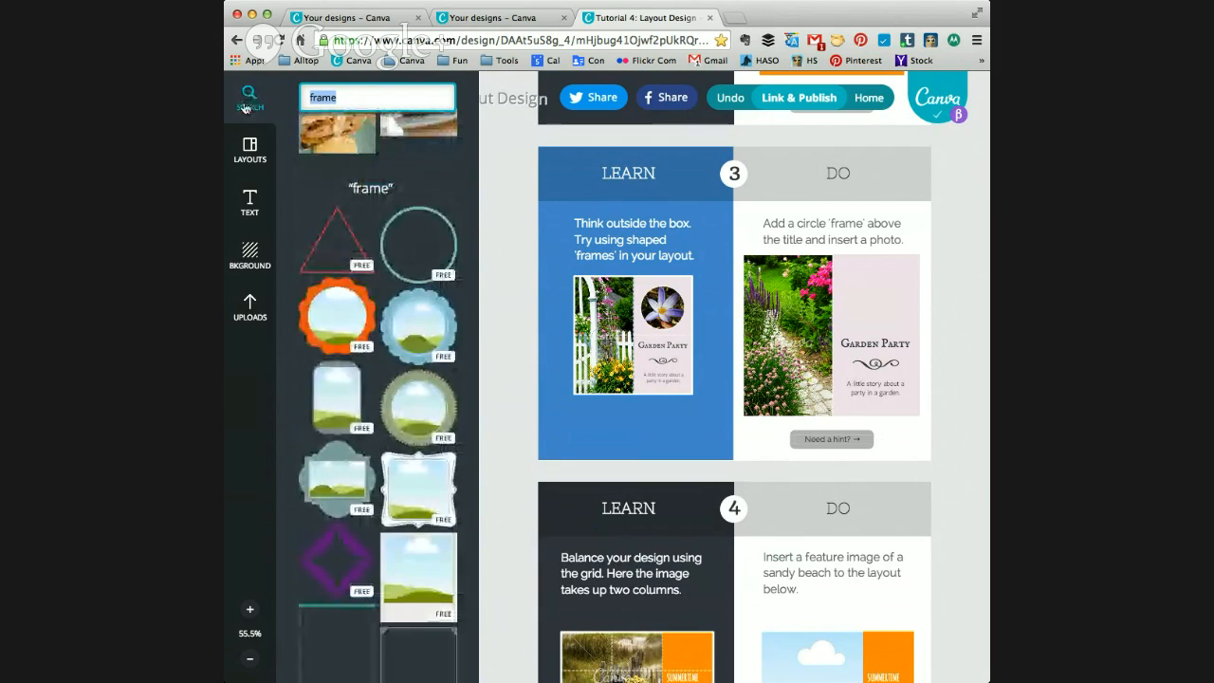
# Step: Add a circle frame with a dotted border to exercise 3's Garden Party layout and shrink it to a small circle near the title
pyautogui.scroll(-5, 361, 429)
pyautogui.scroll(-6, 361, 429)
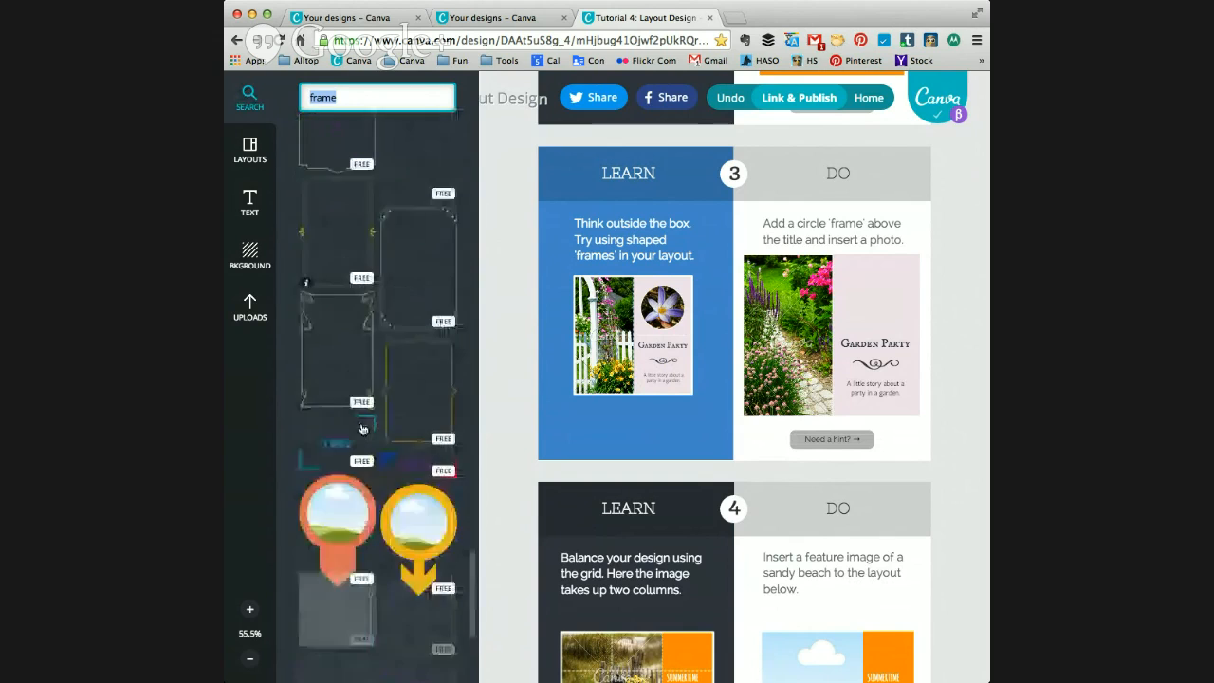
pyautogui.scroll(-5, 361, 429)
pyautogui.scroll(-5, 361, 428)
pyautogui.scroll(-1, 412, 464)
pyautogui.moveTo(416, 459); pyautogui.dragTo(846, 356)
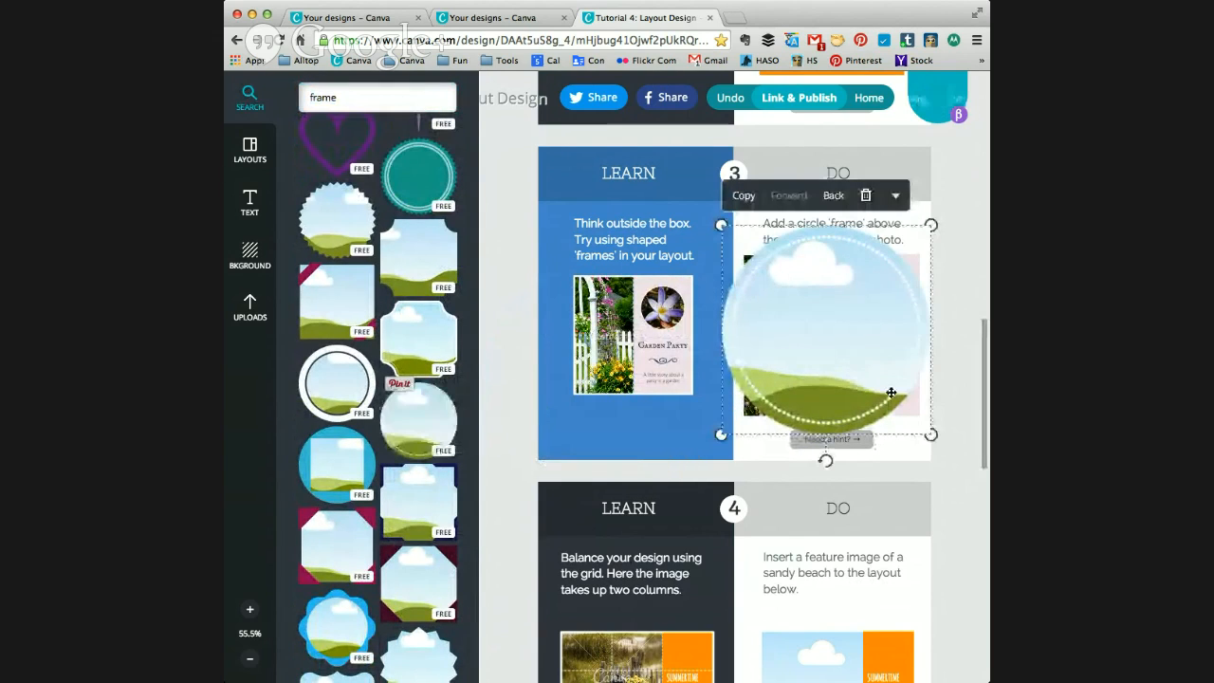
pyautogui.moveTo(931, 436); pyautogui.dragTo(832, 306)
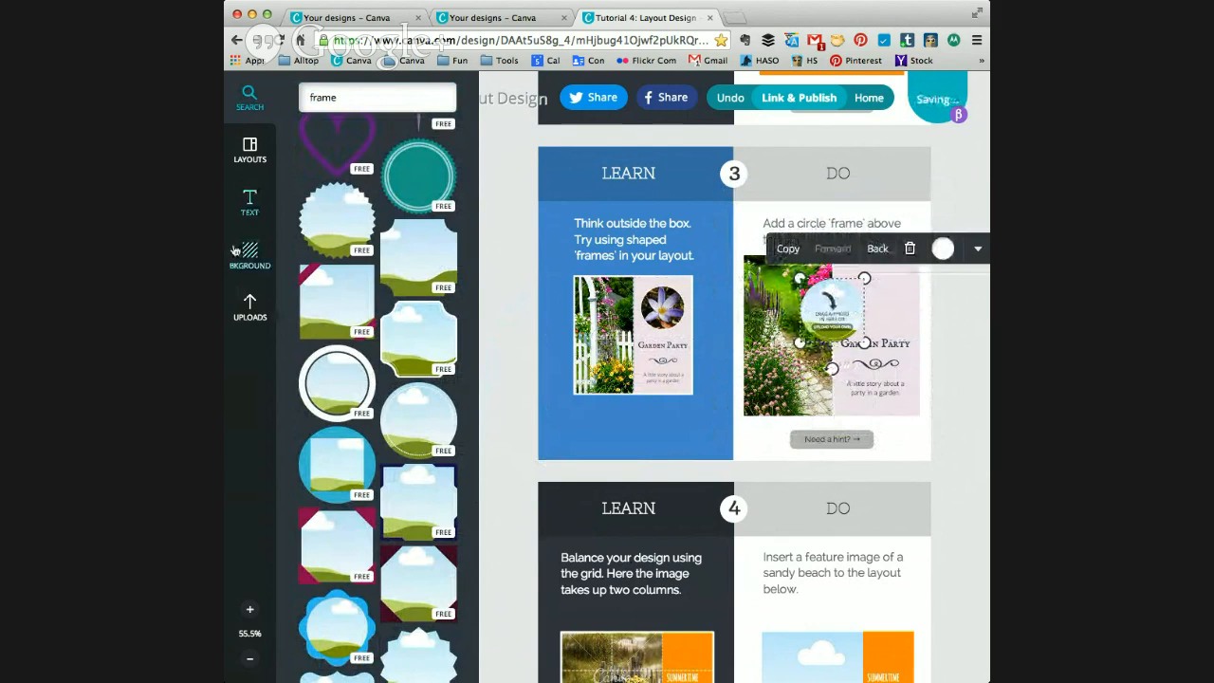
# Step: Fill exercise 3's circle frame with the uploaded portrait photo of the smiling dark-haired man
pyautogui.click(251, 308)
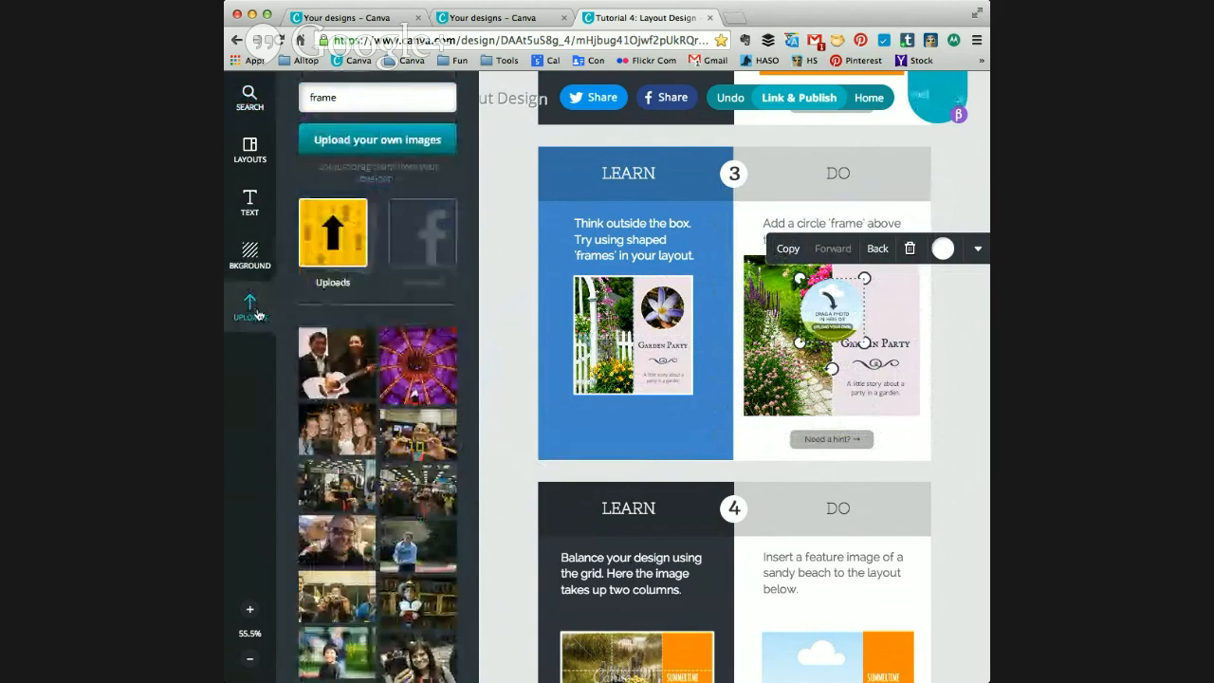
pyautogui.scroll(-10, 304, 462)
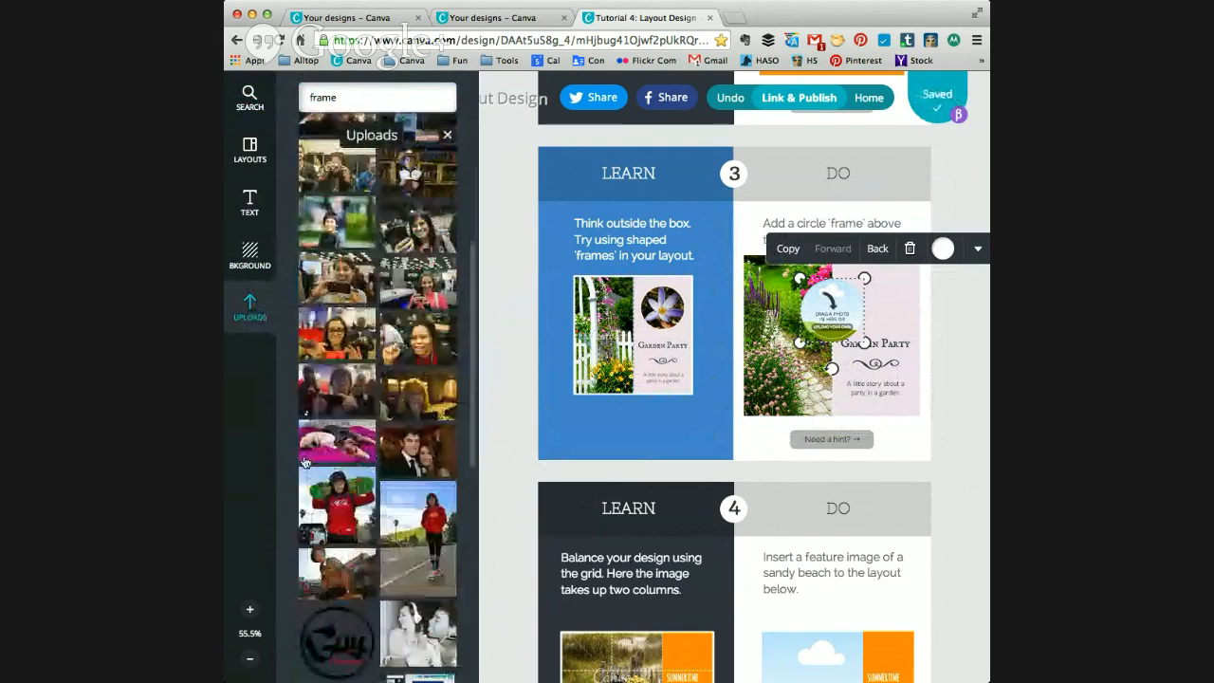
pyautogui.scroll(-3, 304, 462)
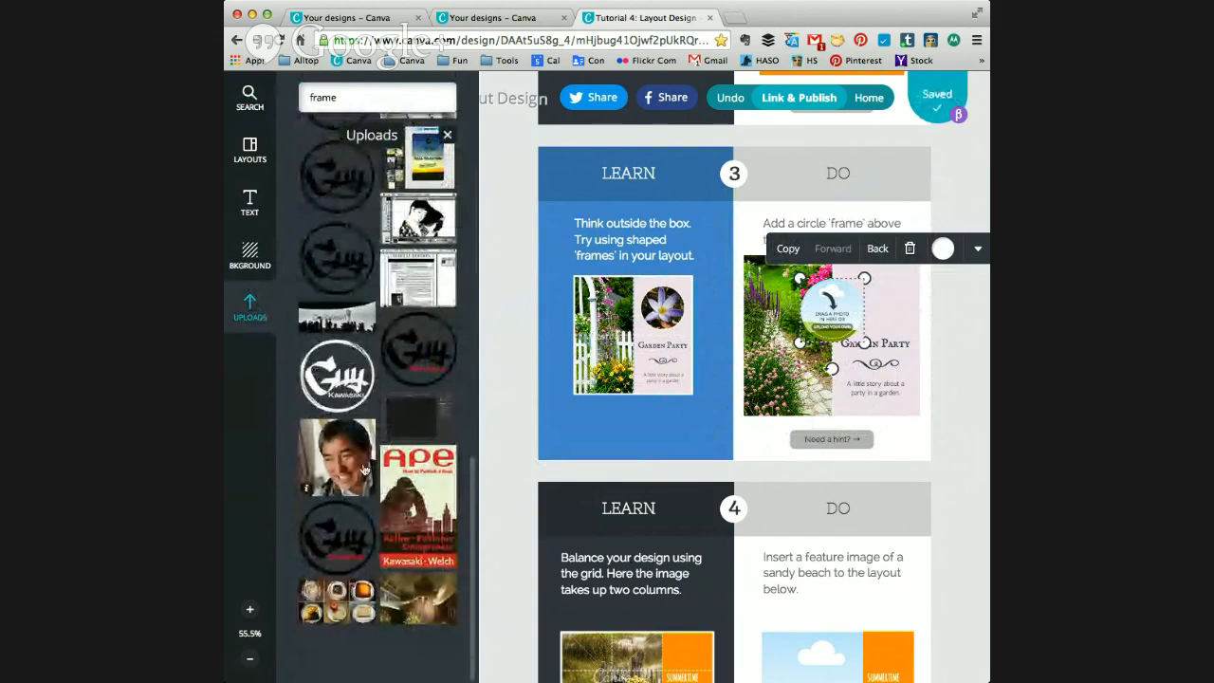
pyautogui.moveTo(365, 458); pyautogui.dragTo(831, 309)
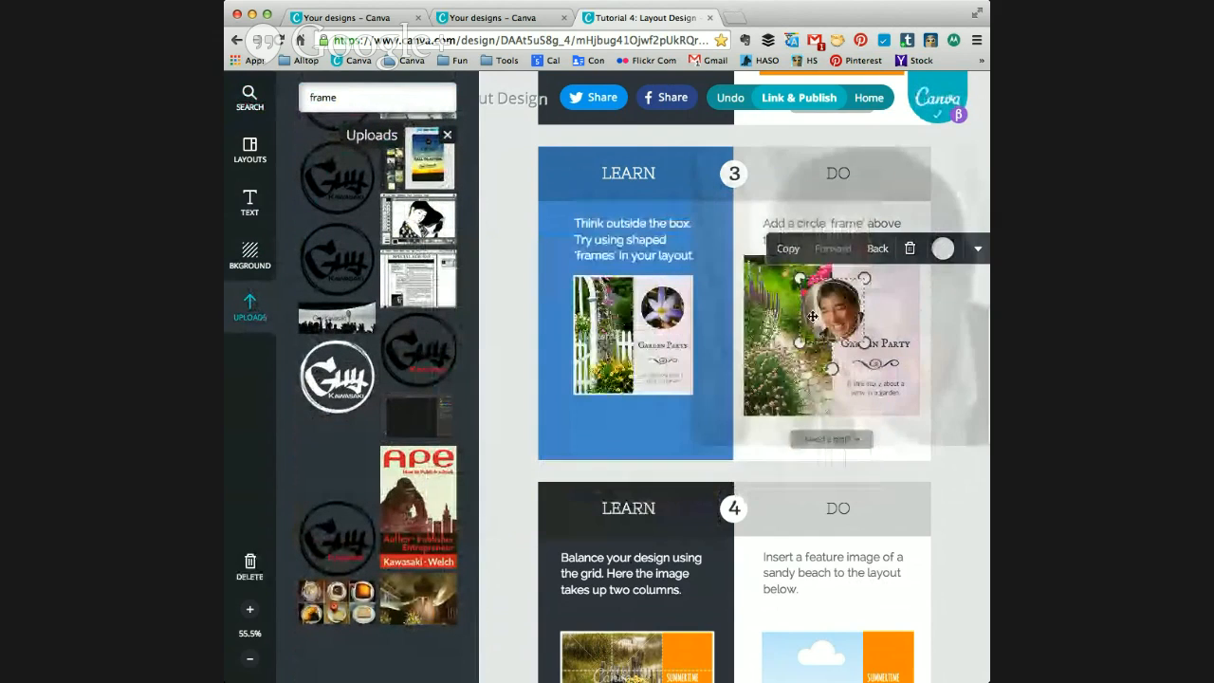
pyautogui.click(657, 436)
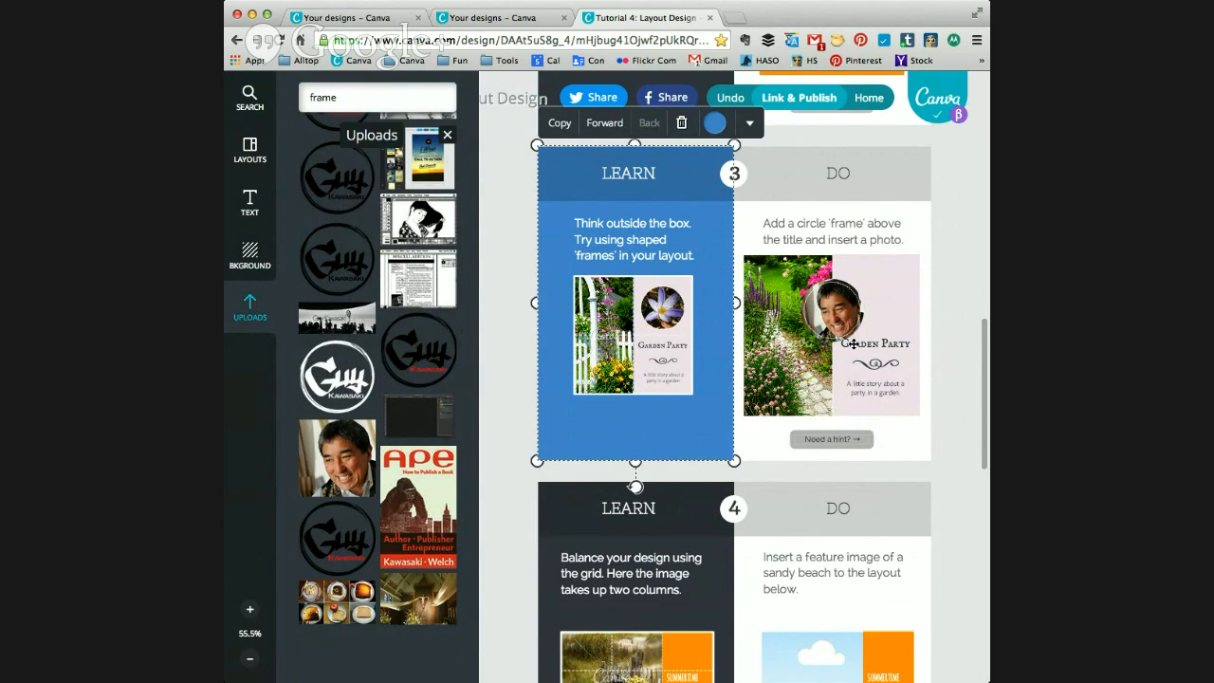
# Step: Search the image library for "beach" and fill exercise 4's empty image area with the photo of silhouetted people on a sandy beach
pyautogui.scroll(-1, 968, 417)
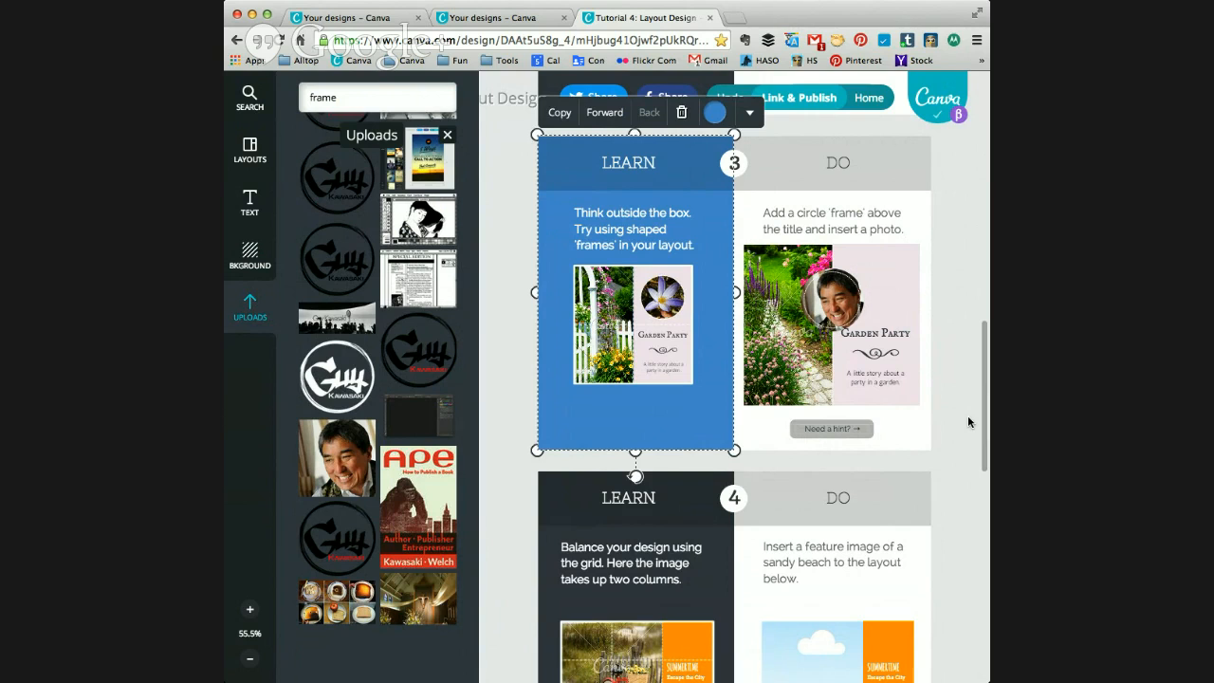
pyautogui.scroll(-5, 969, 422)
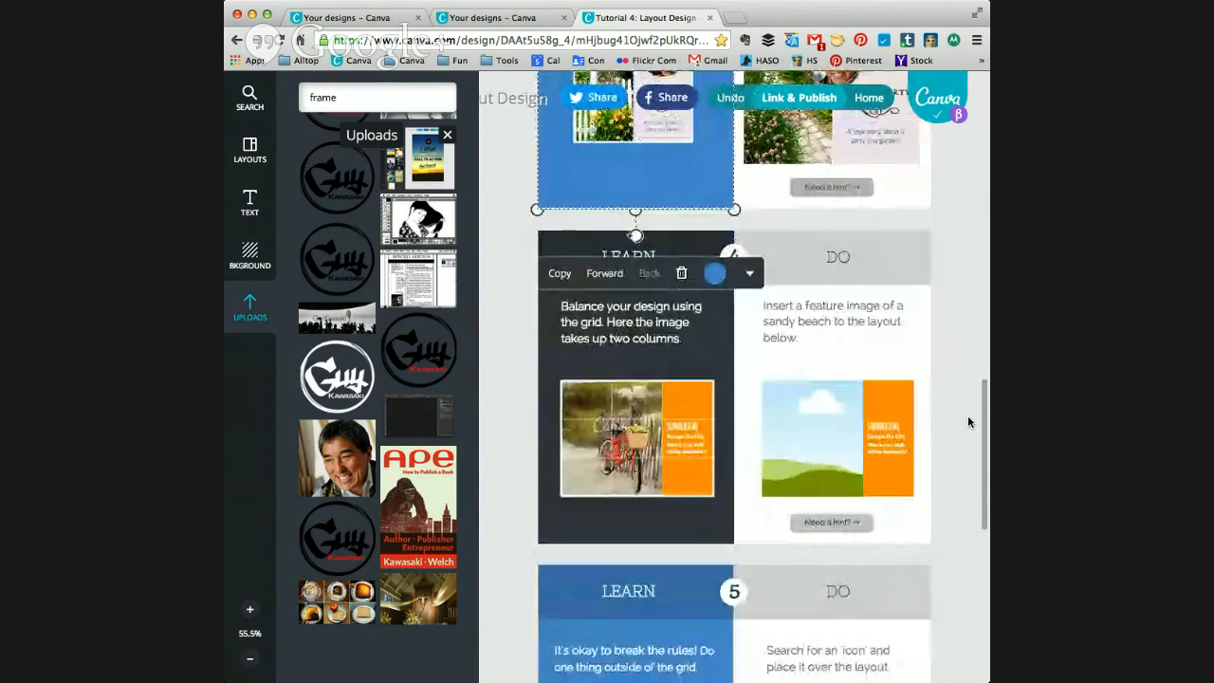
pyautogui.scroll(-1, 968, 415)
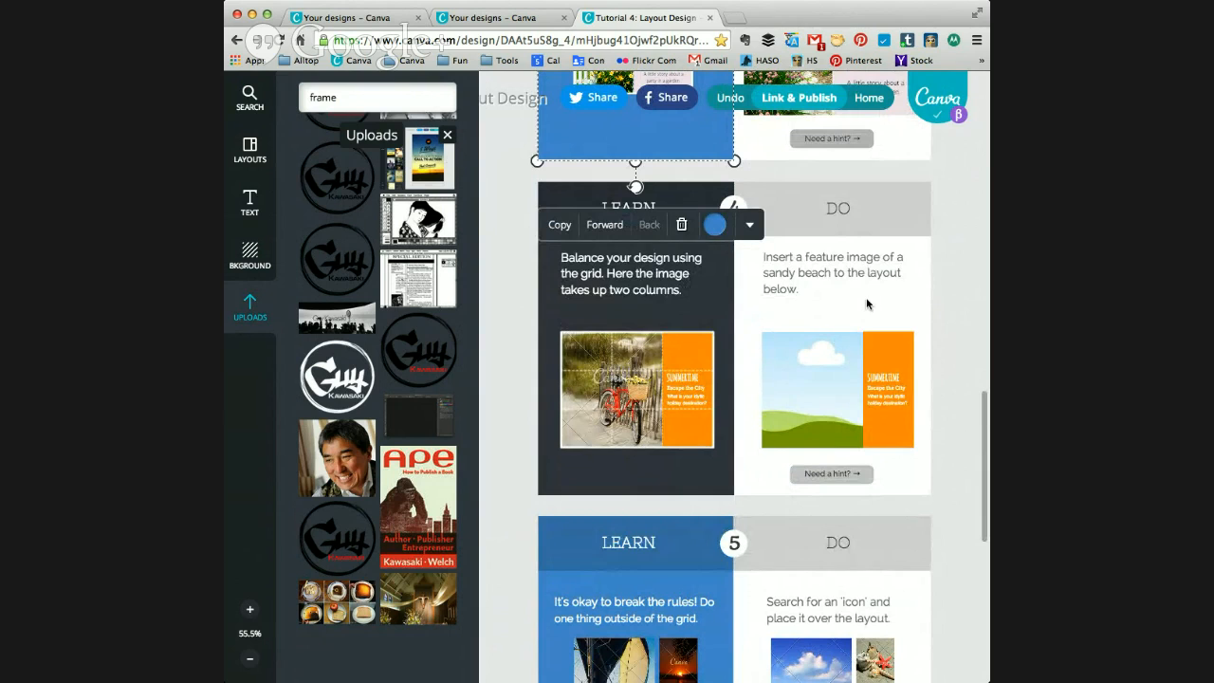
pyautogui.click(369, 96)
pyautogui.moveTo(337, 101); pyautogui.dragTo(363, 95)
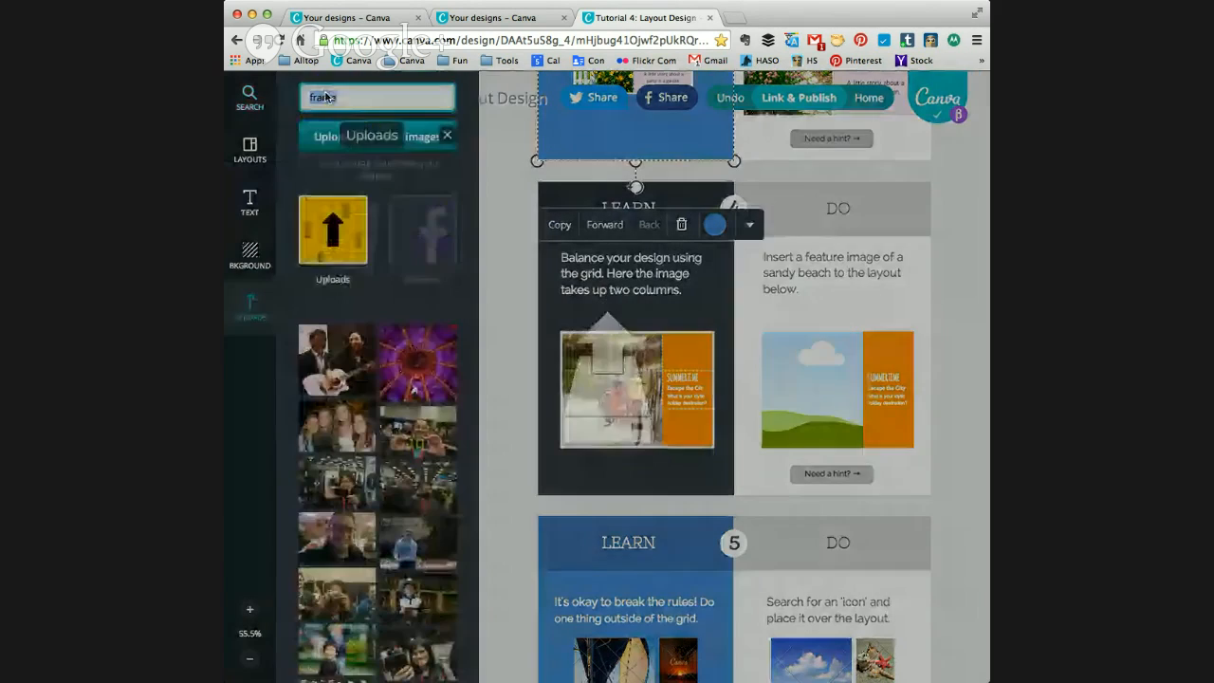
pyautogui.write('sa')
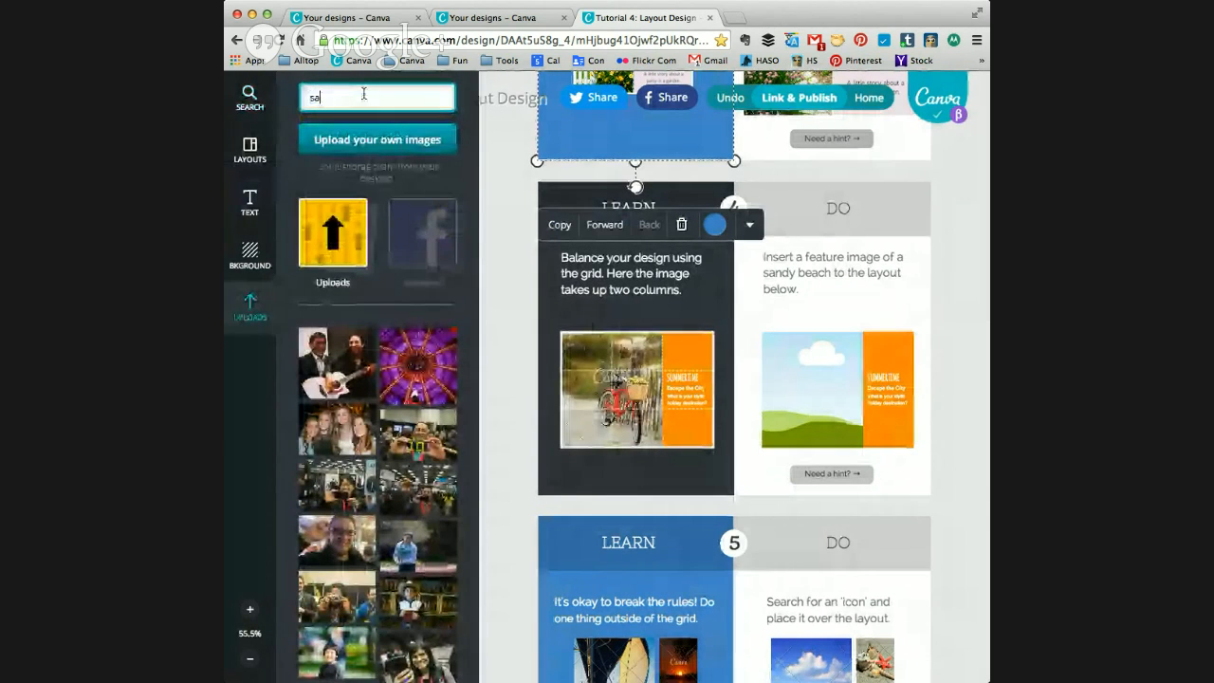
pyautogui.press('BackSpace')
pyautogui.write('b')
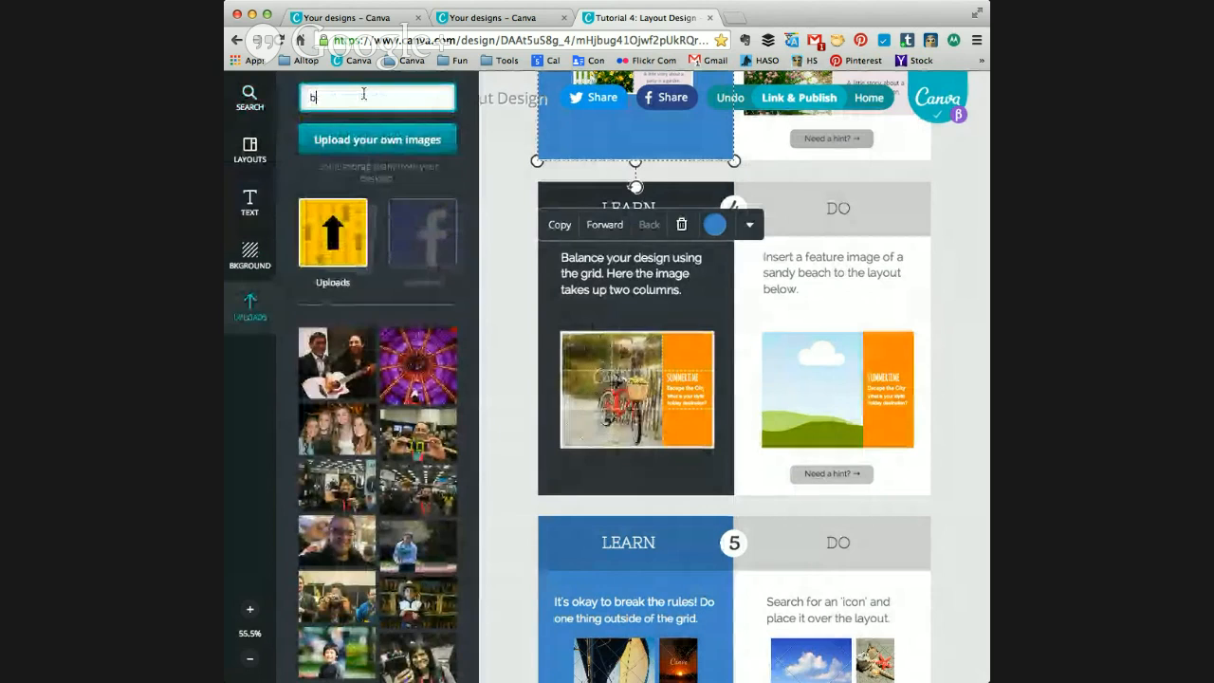
pyautogui.write('each')
pyautogui.press('Return')
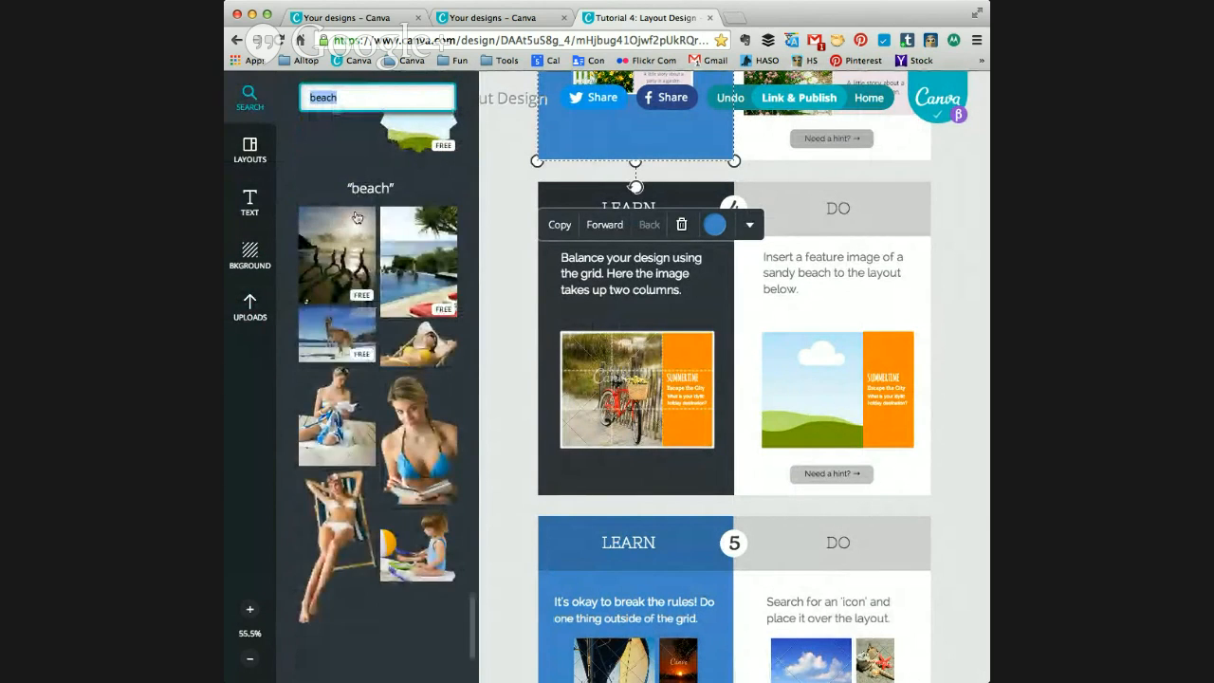
pyautogui.moveTo(355, 232); pyautogui.dragTo(839, 382)
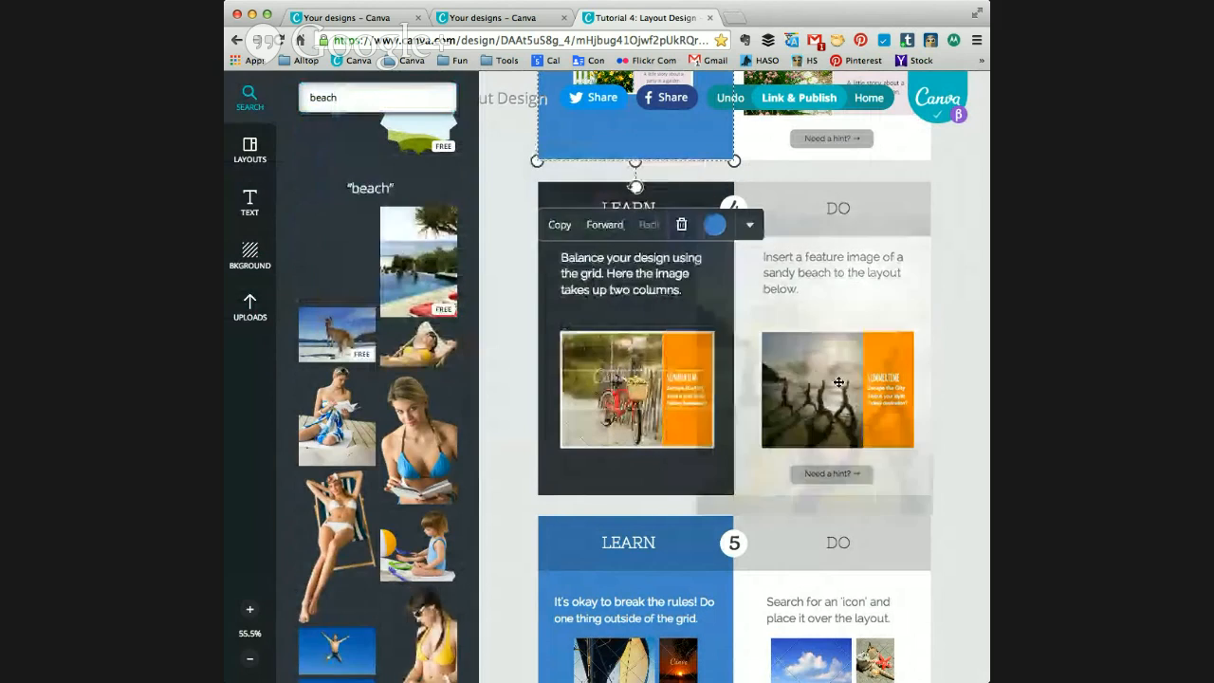
pyautogui.click(963, 364)
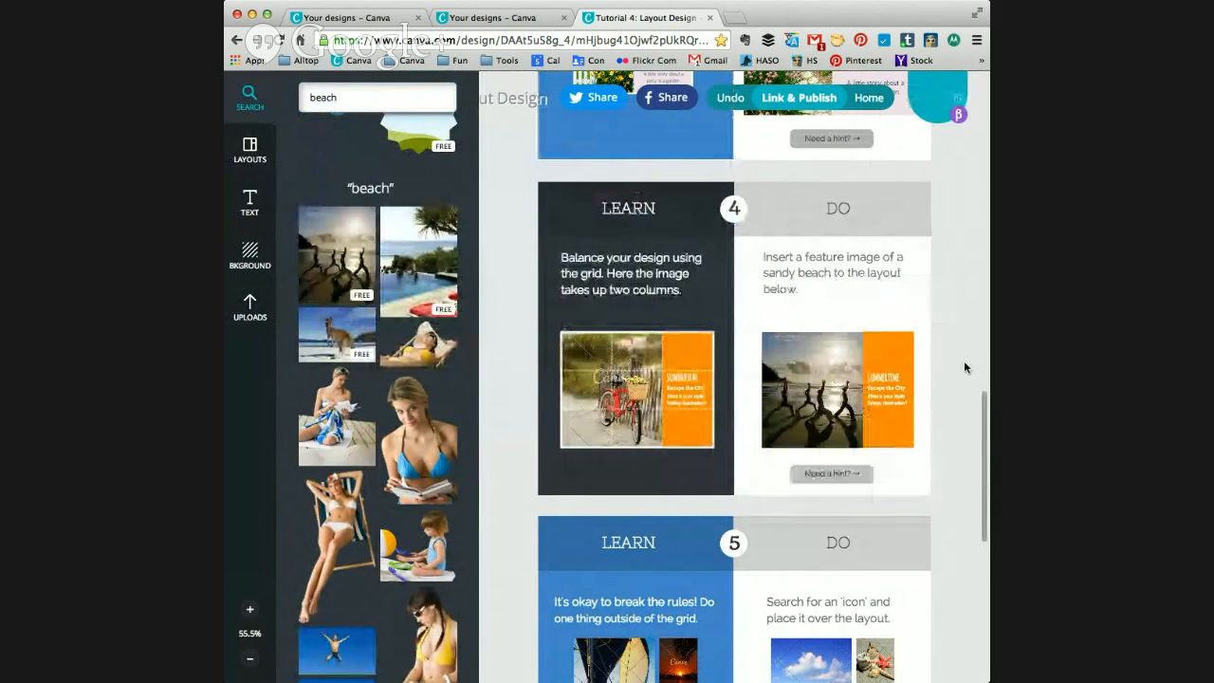
# Step: Apply the Grayscale filter to exercise 4's beach photo and set its blur to +63
pyautogui.click(820, 364)
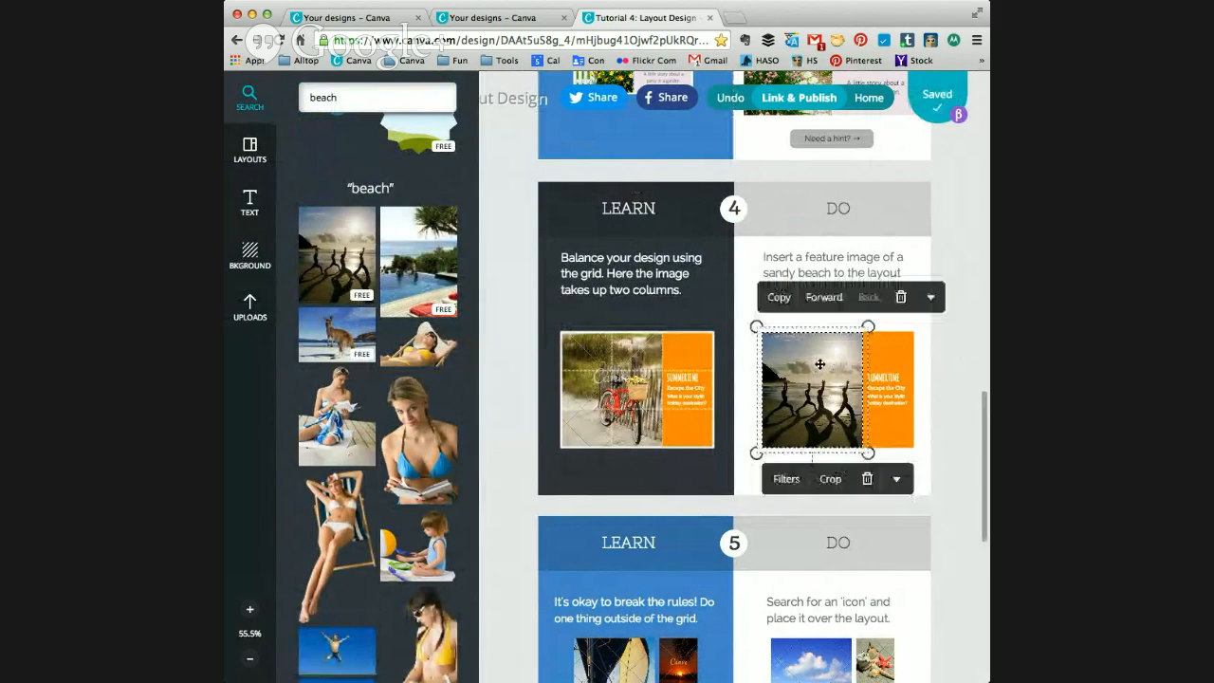
pyautogui.click(787, 480)
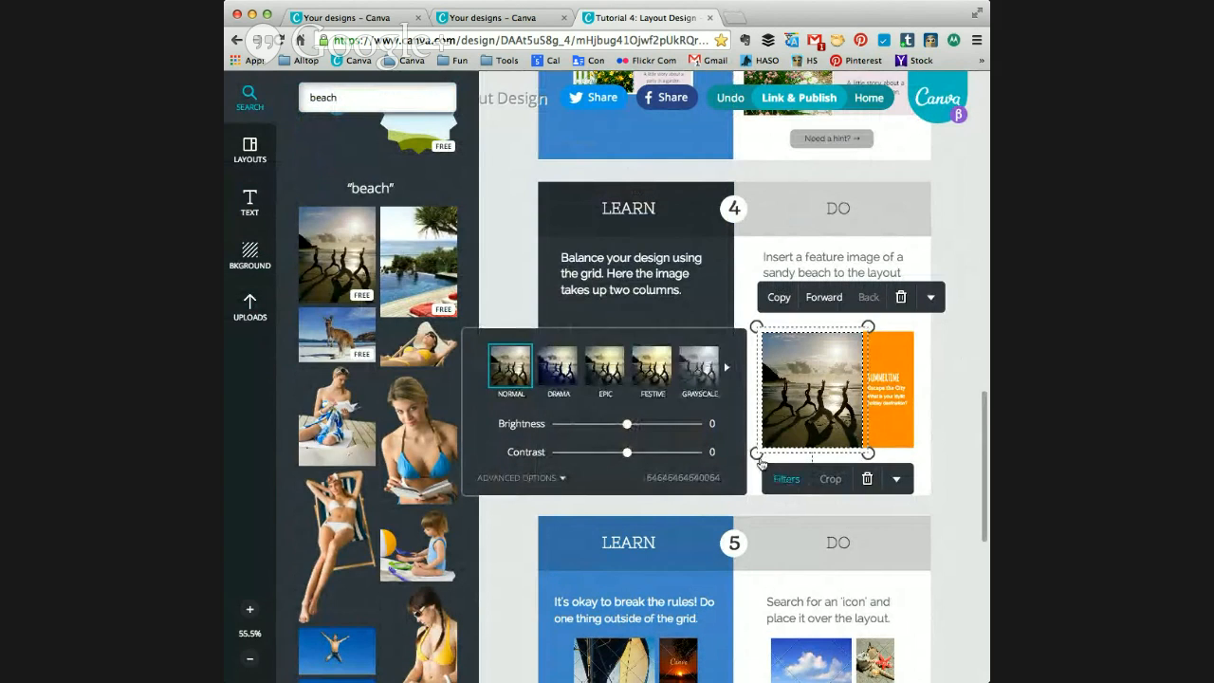
pyautogui.click(702, 377)
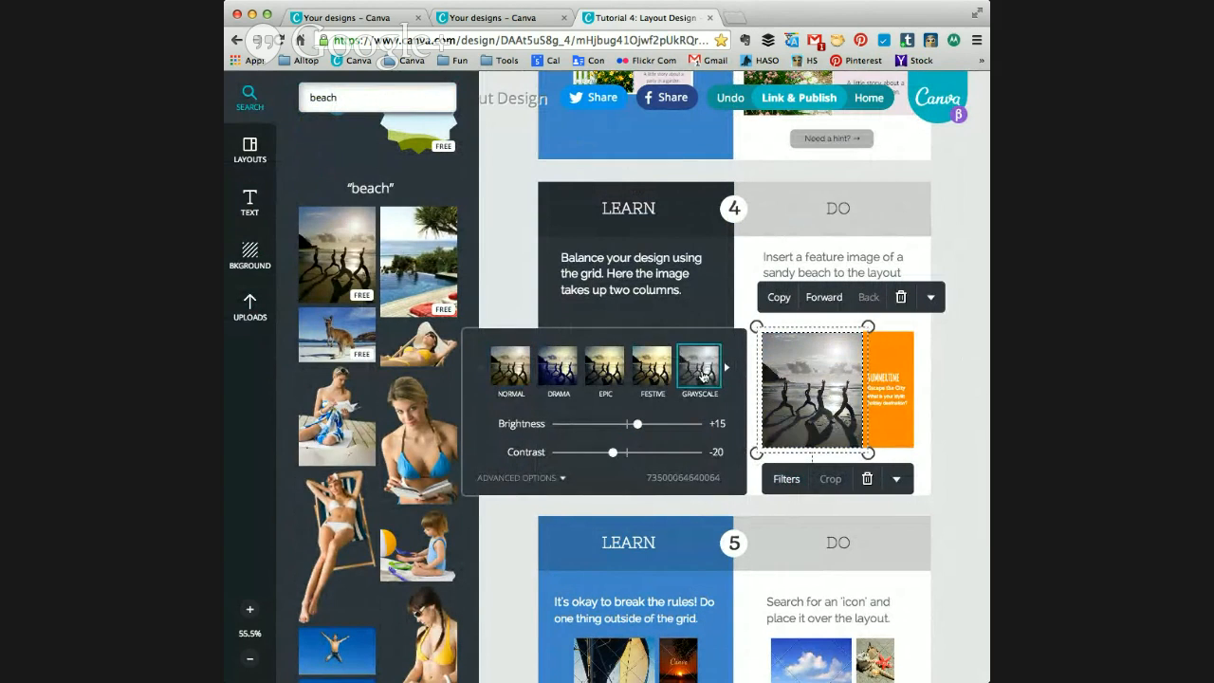
pyautogui.click(528, 480)
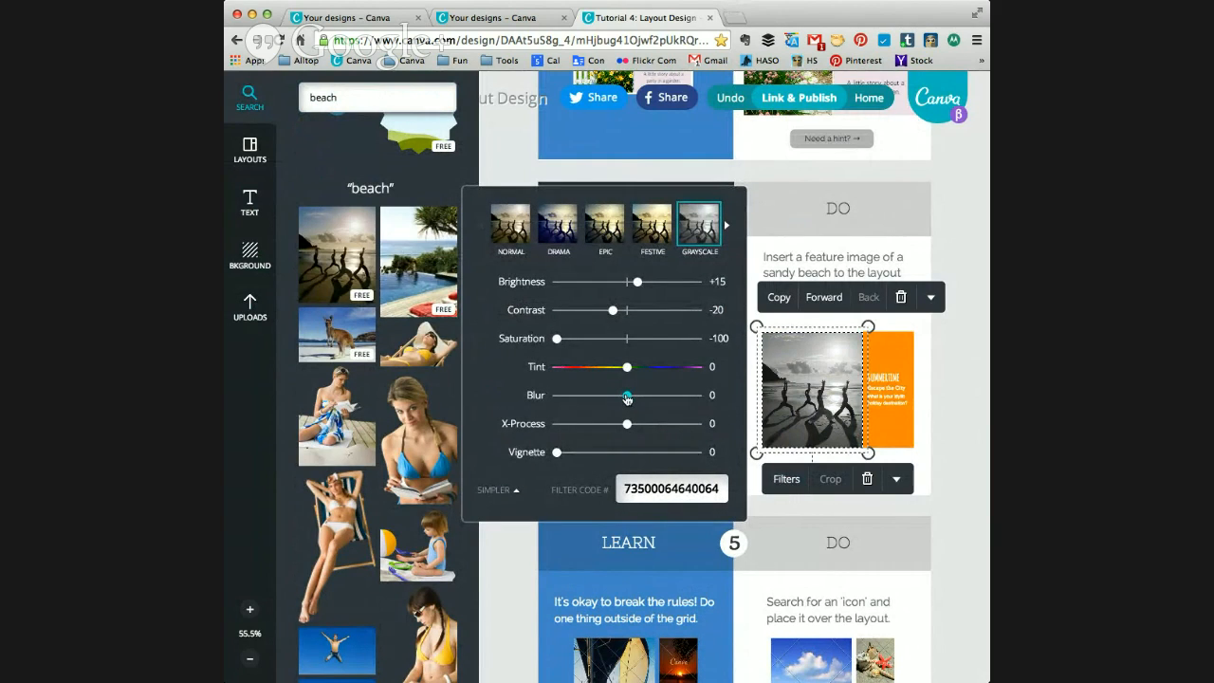
pyautogui.moveTo(629, 400); pyautogui.dragTo(673, 402)
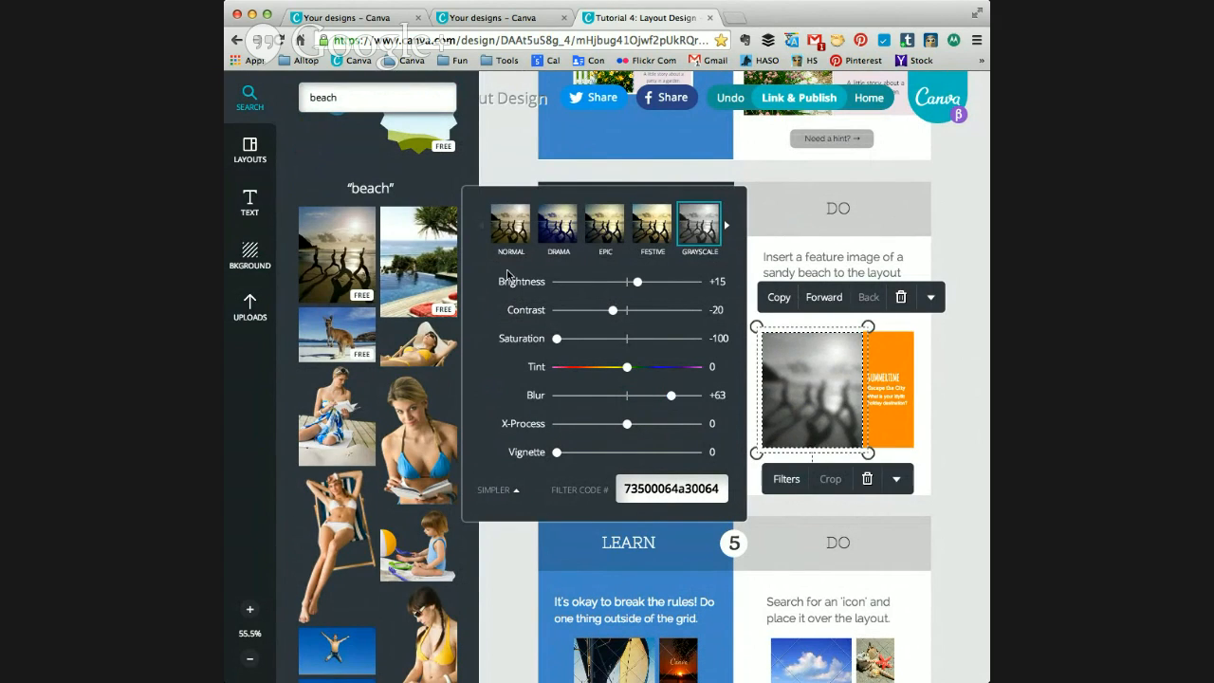
# Step: Restore exercise 4's beach photo to the Normal filter and set its blur to +56
pyautogui.click(512, 236)
pyautogui.moveTo(627, 403); pyautogui.dragTo(667, 403)
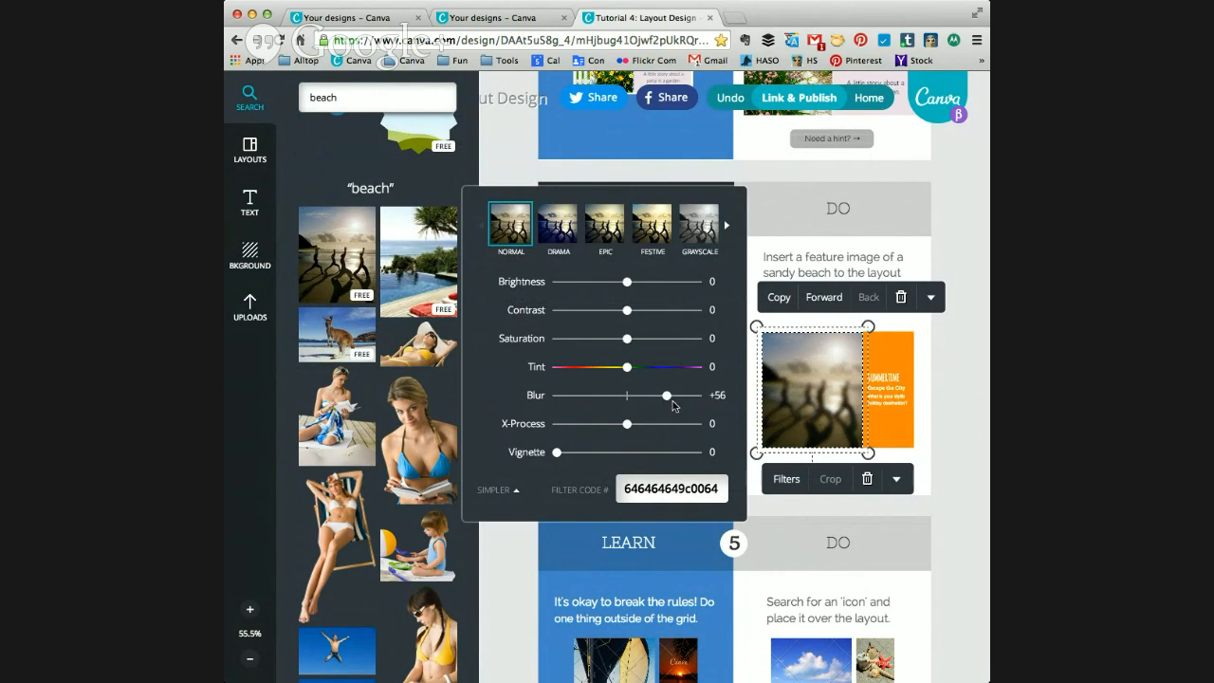
pyautogui.click(971, 517)
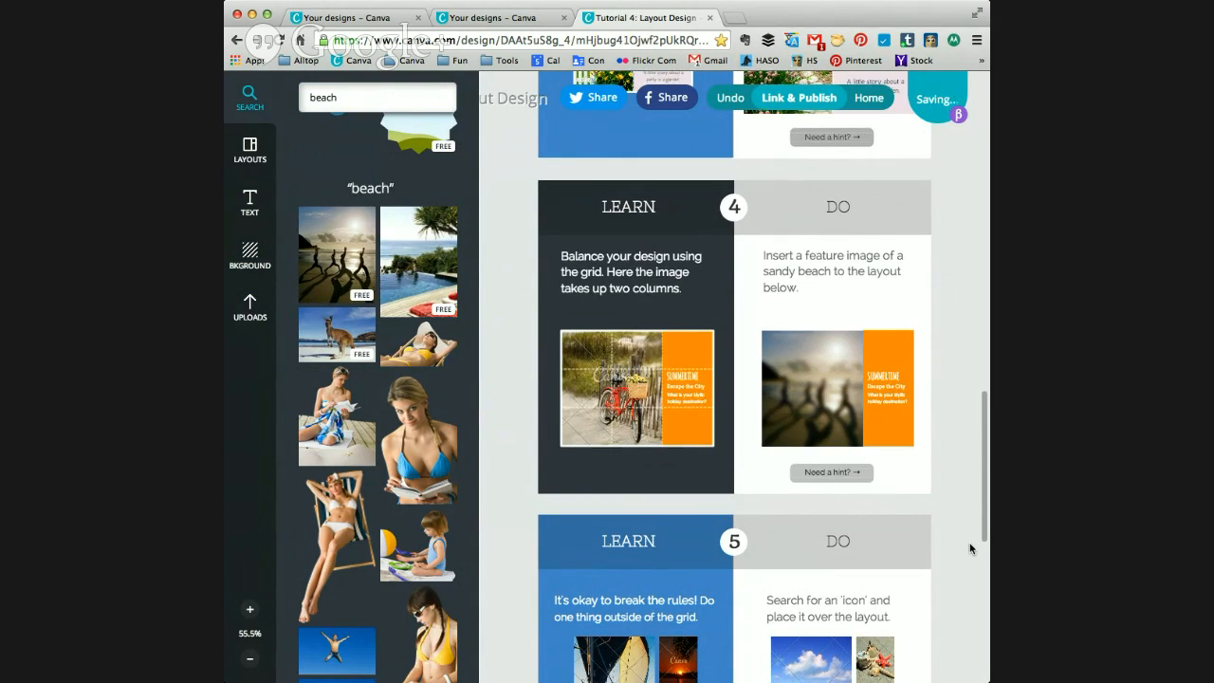
pyautogui.scroll(-2, 971, 548)
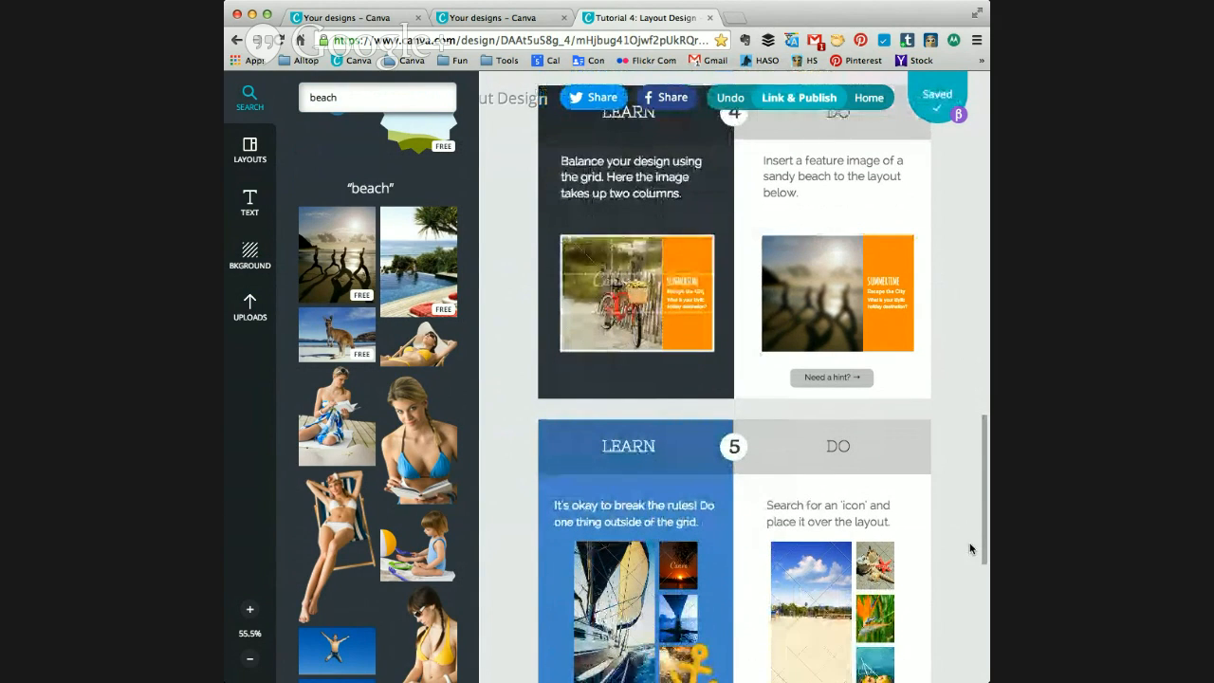
pyautogui.scroll(-5, 969, 549)
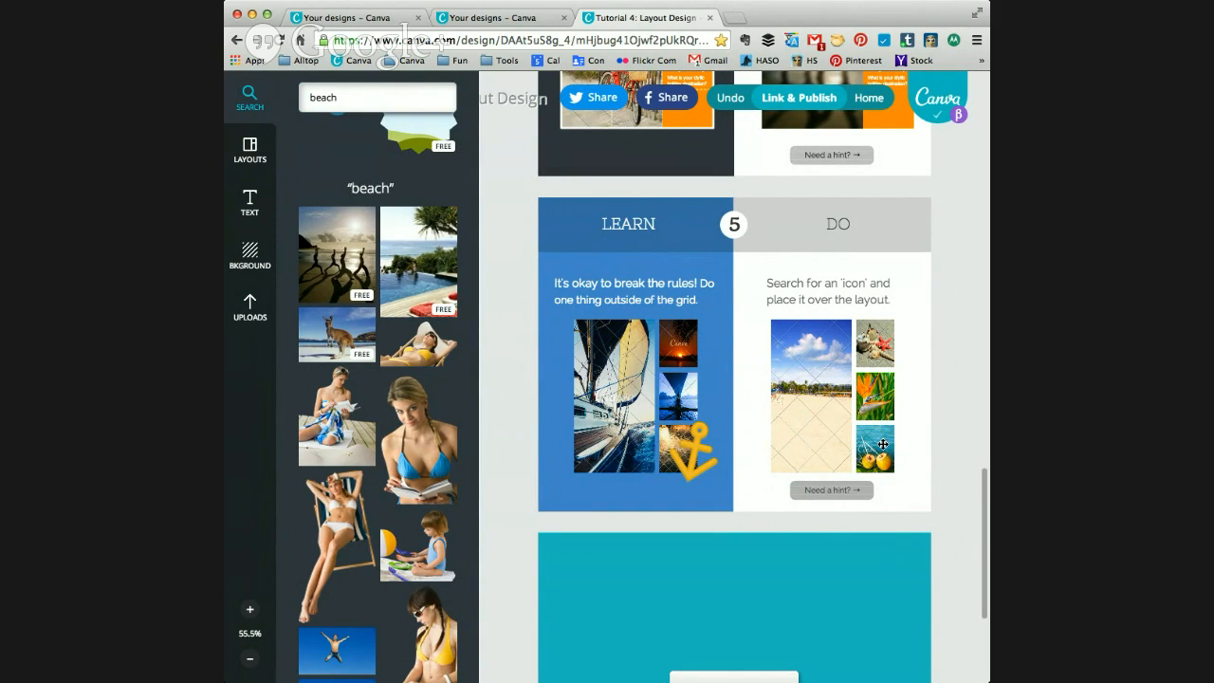
pyautogui.click(360, 97)
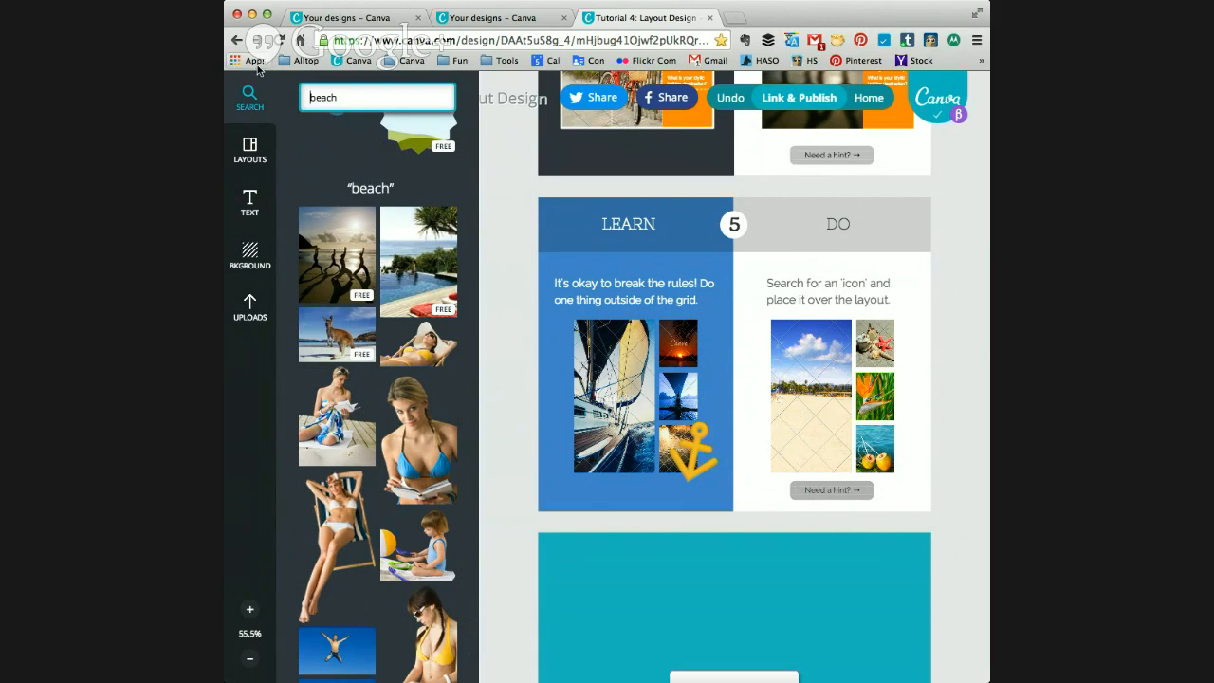
pyautogui.moveTo(341, 96); pyautogui.dragTo(278, 91)
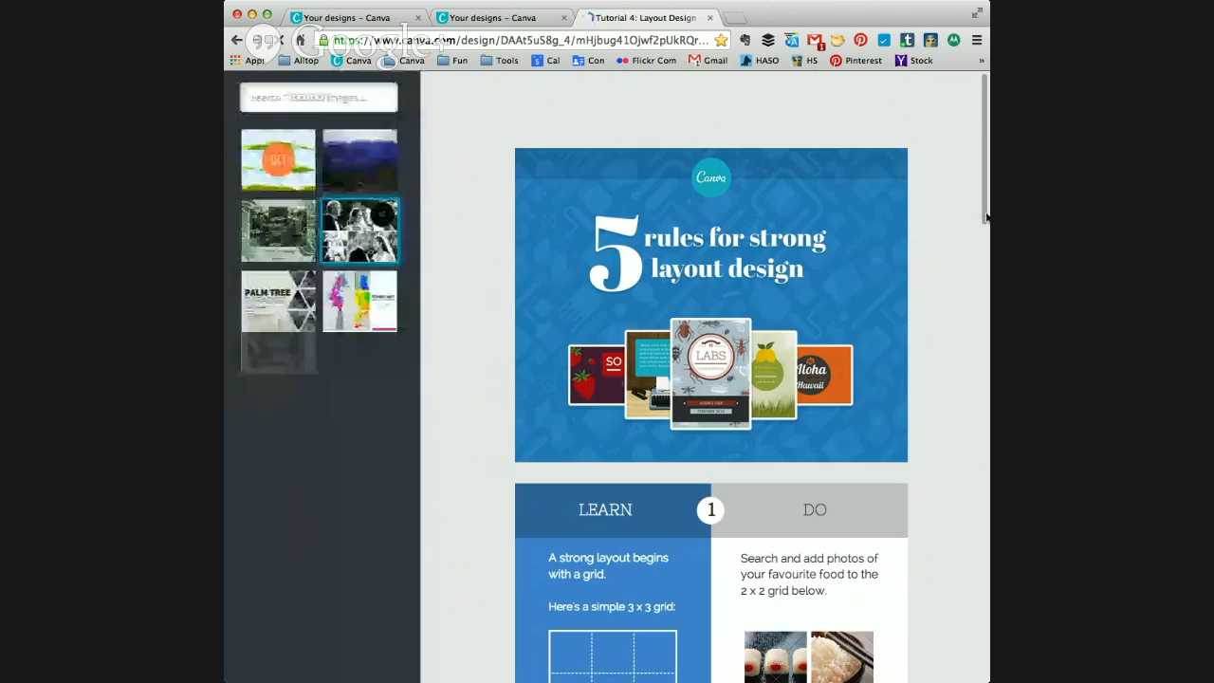
# Step: Search the image library for "icon" to get artwork for exercise 5
pyautogui.scroll(-6, 972, 456)
pyautogui.scroll(-8, 971, 457)
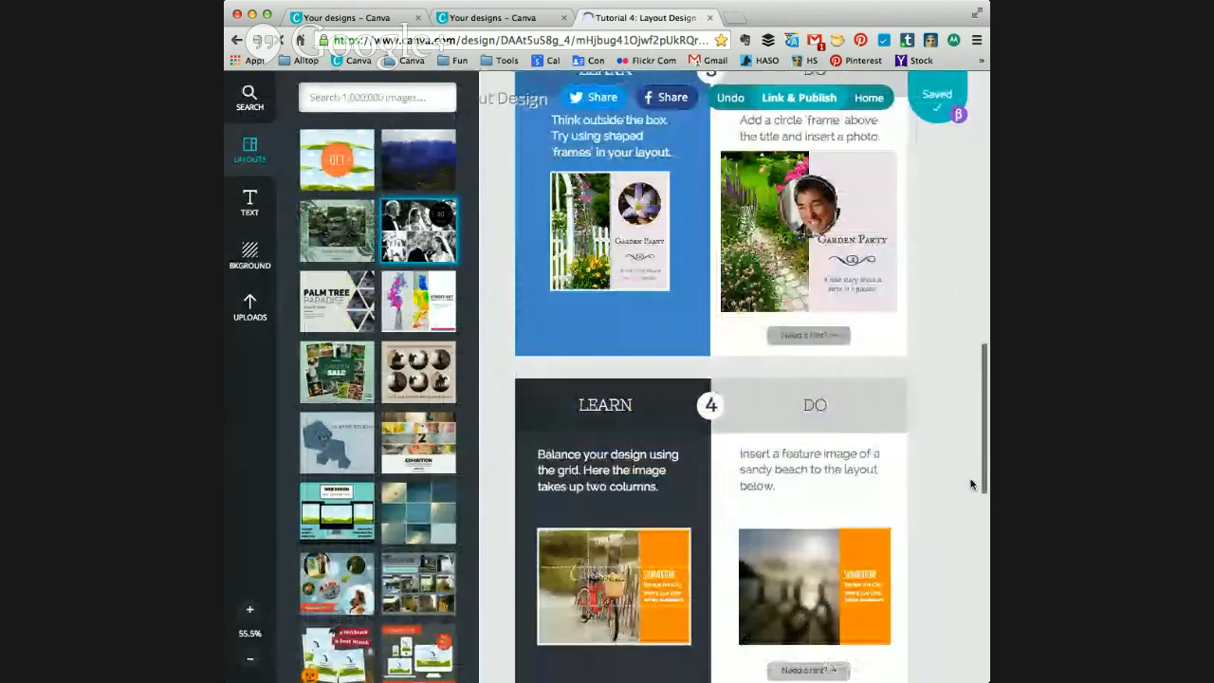
pyautogui.scroll(-4, 970, 546)
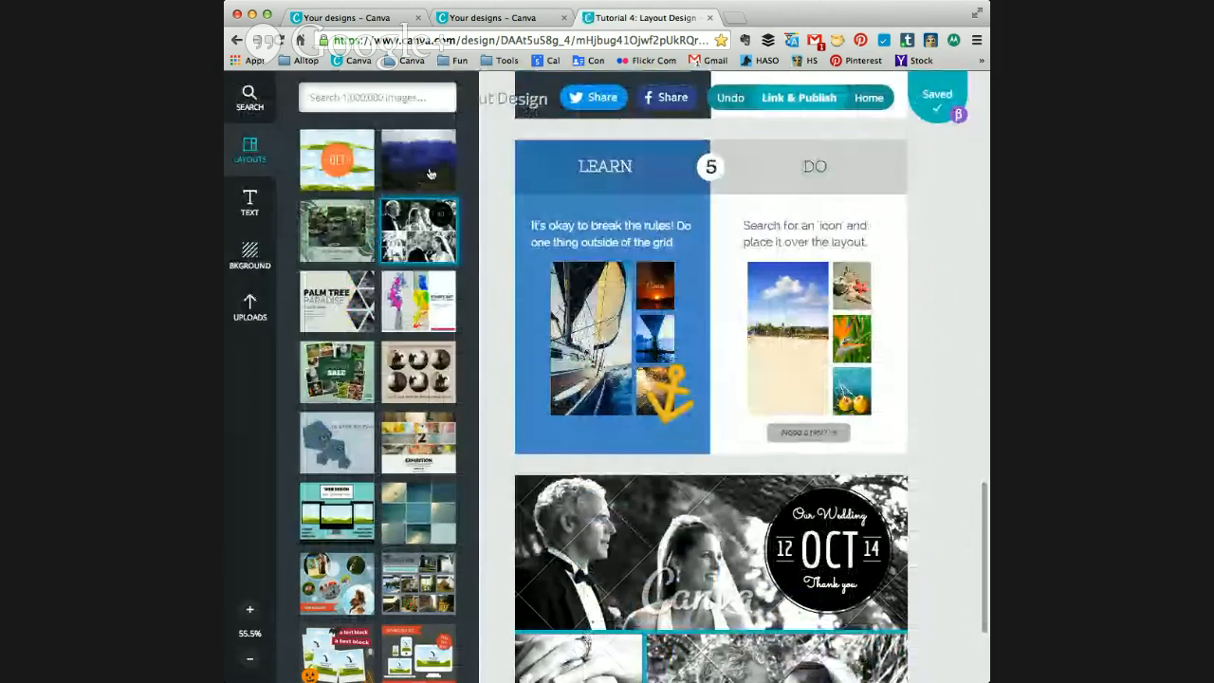
pyautogui.click(325, 99)
pyautogui.write('icon')
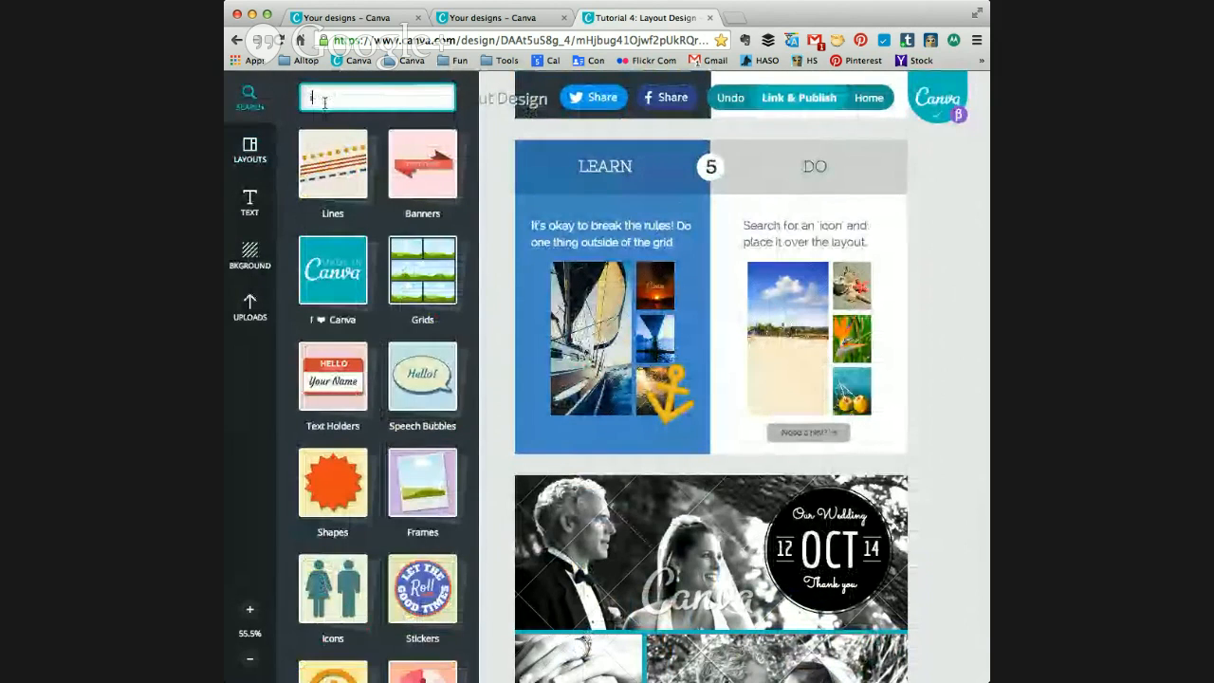
pyautogui.press('Return')
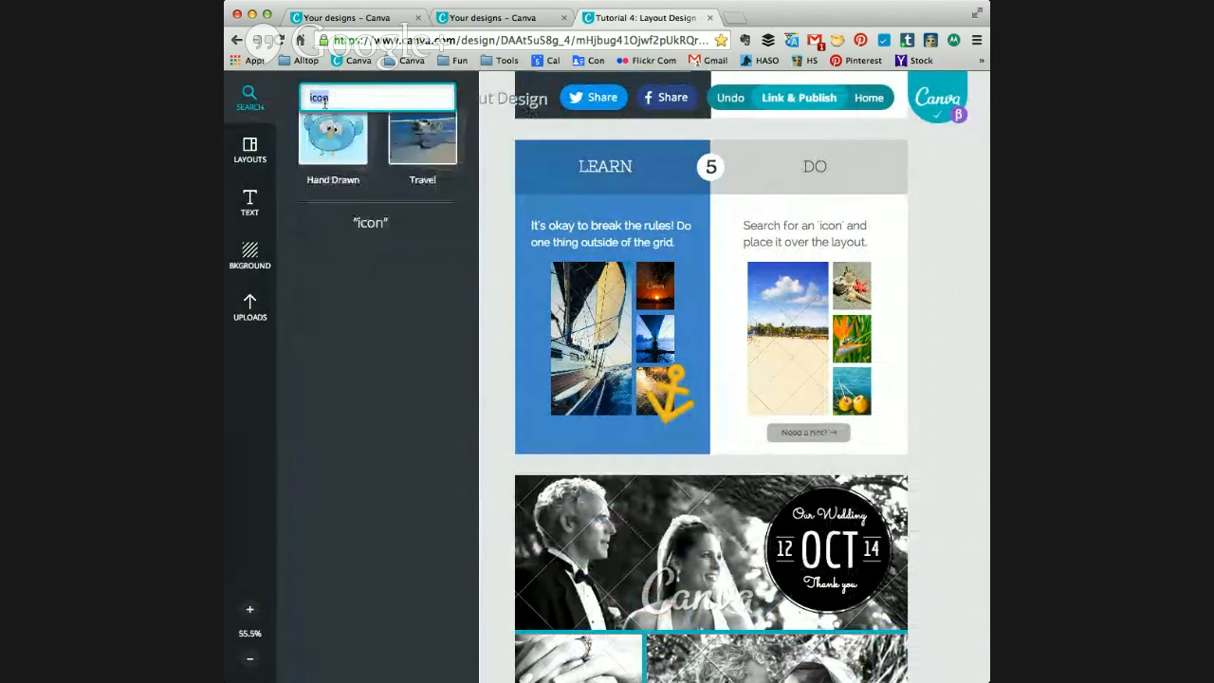
pyautogui.doubleClick(318, 97)
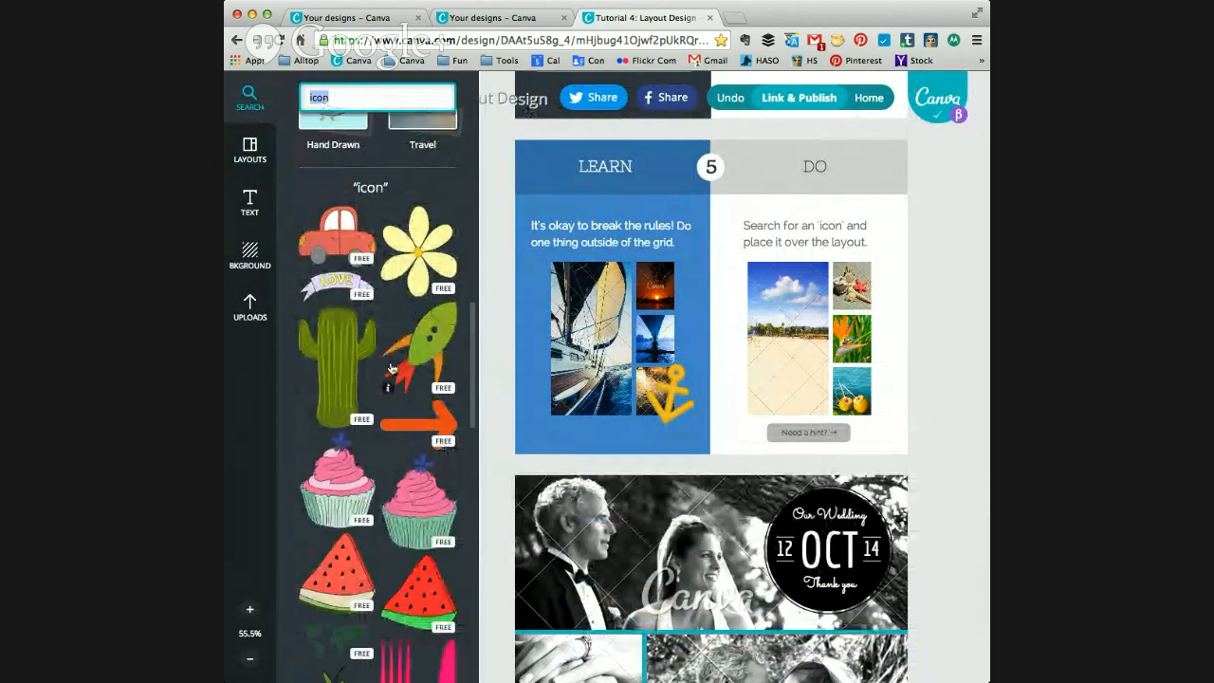
# Step: Add a green palm tree icon to exercise 5's layout, shrink it and place it over the left edge of the large beach photo
pyautogui.scroll(-5, 391, 385)
pyautogui.scroll(-20, 391, 384)
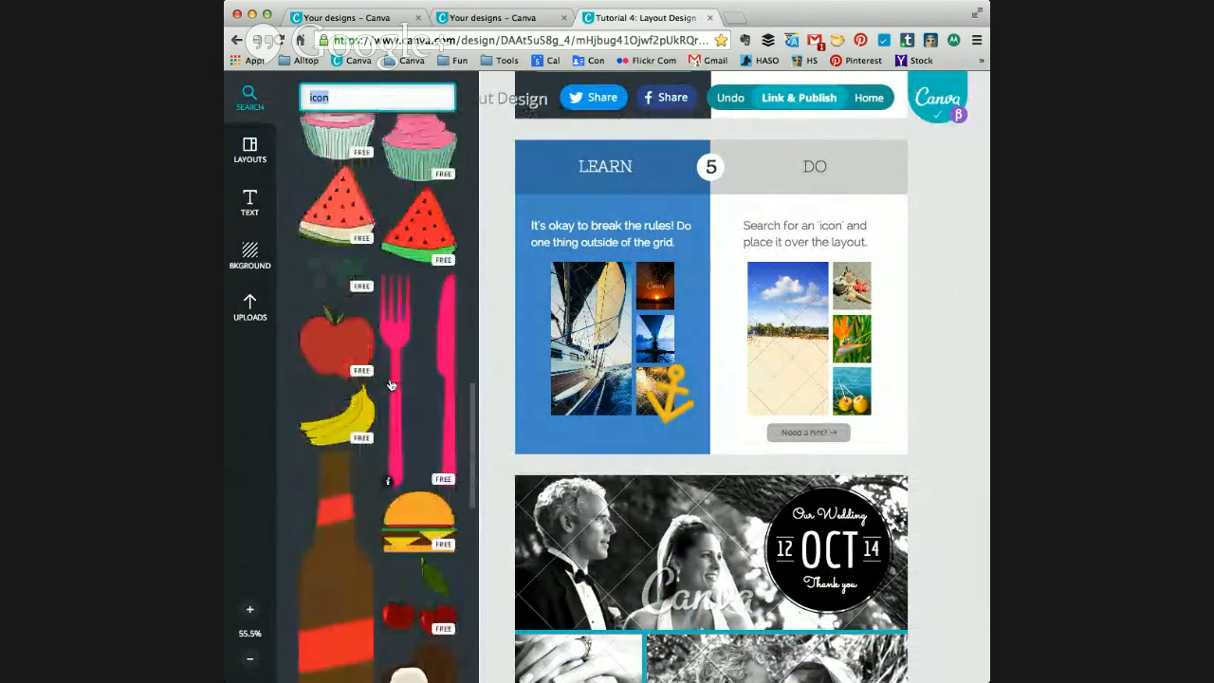
pyautogui.scroll(-7, 391, 384)
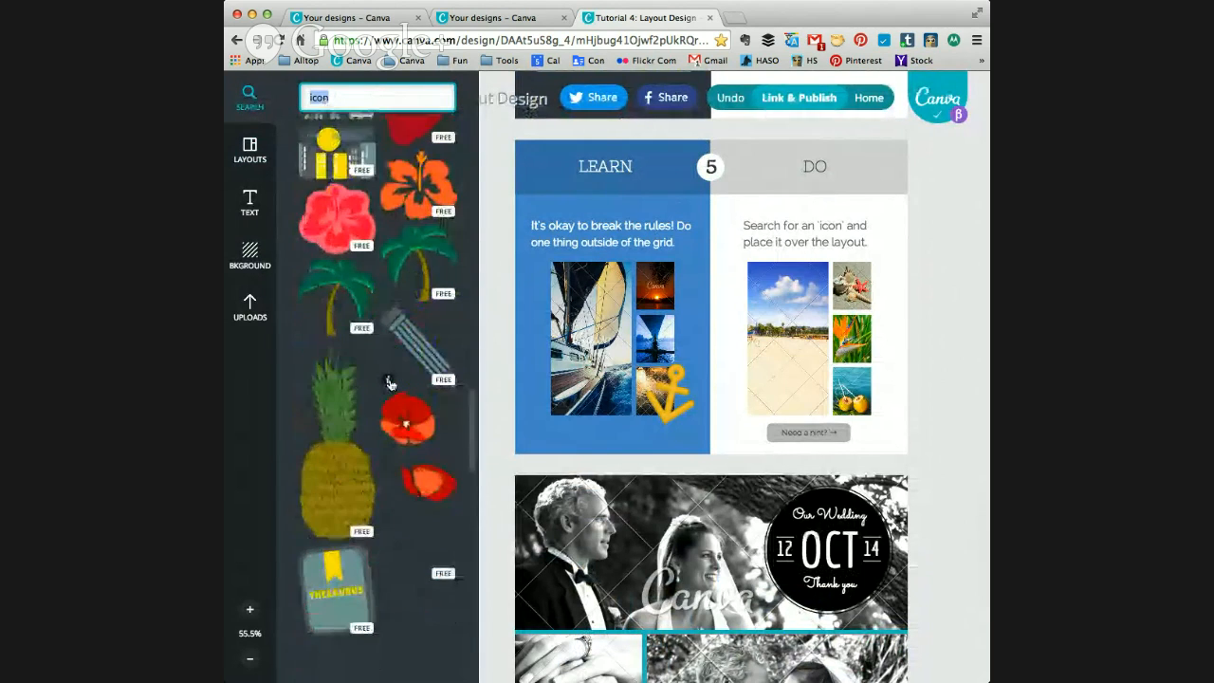
pyautogui.moveTo(418, 237); pyautogui.dragTo(796, 311)
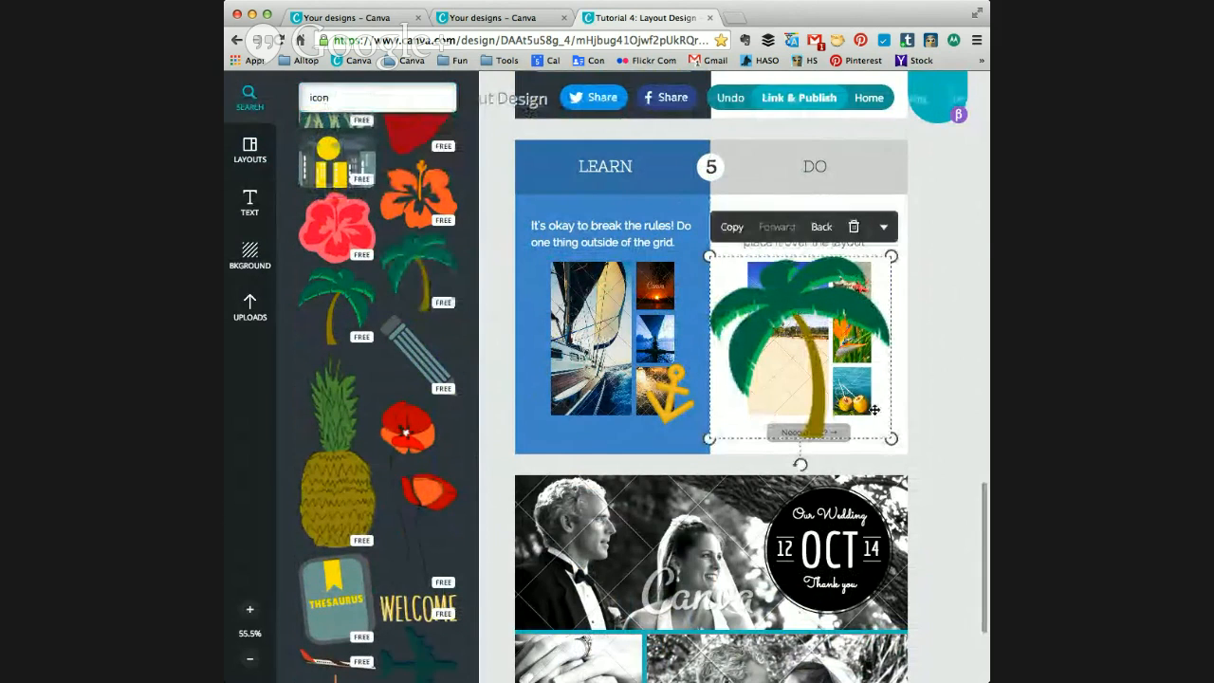
pyautogui.moveTo(891, 439); pyautogui.dragTo(785, 332)
pyautogui.moveTo(744, 283); pyautogui.dragTo(757, 342)
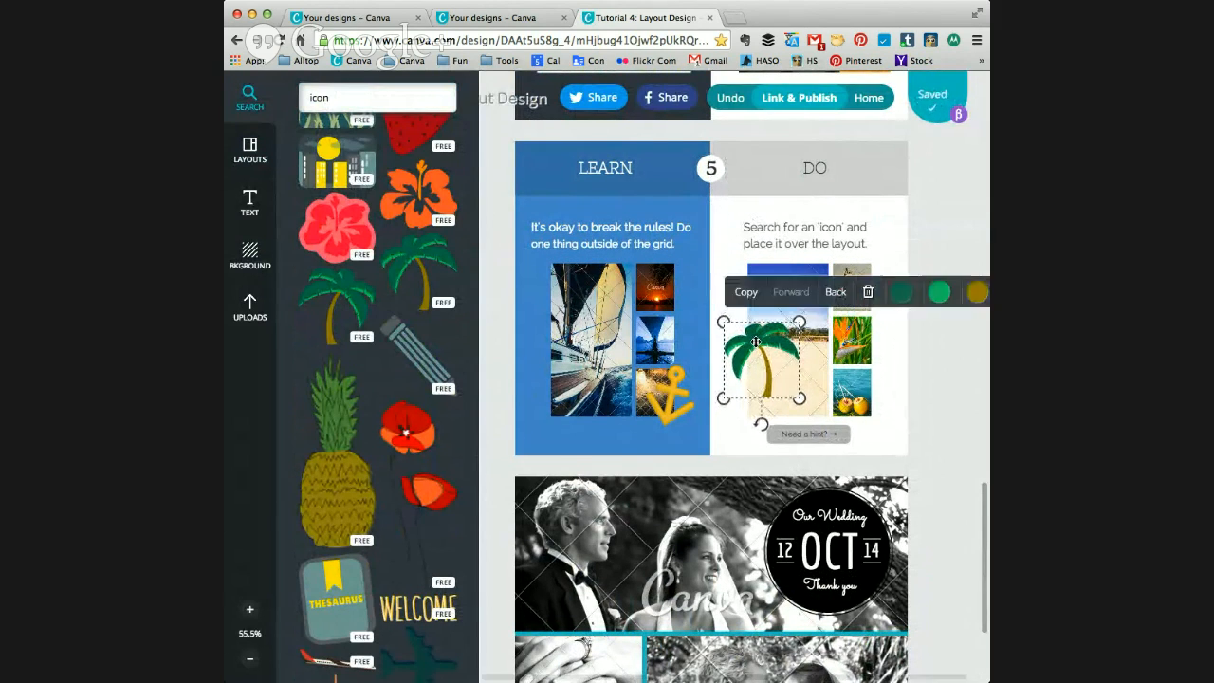
pyautogui.scroll(-4, 963, 379)
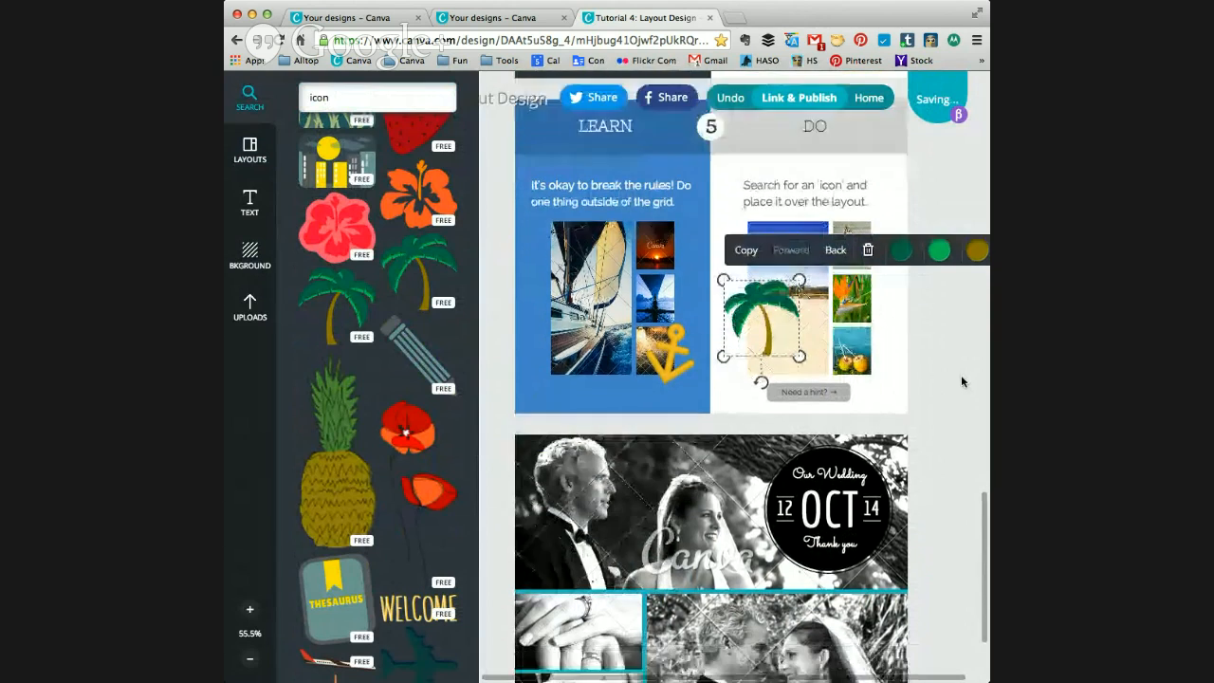
pyautogui.scroll(10, 959, 382)
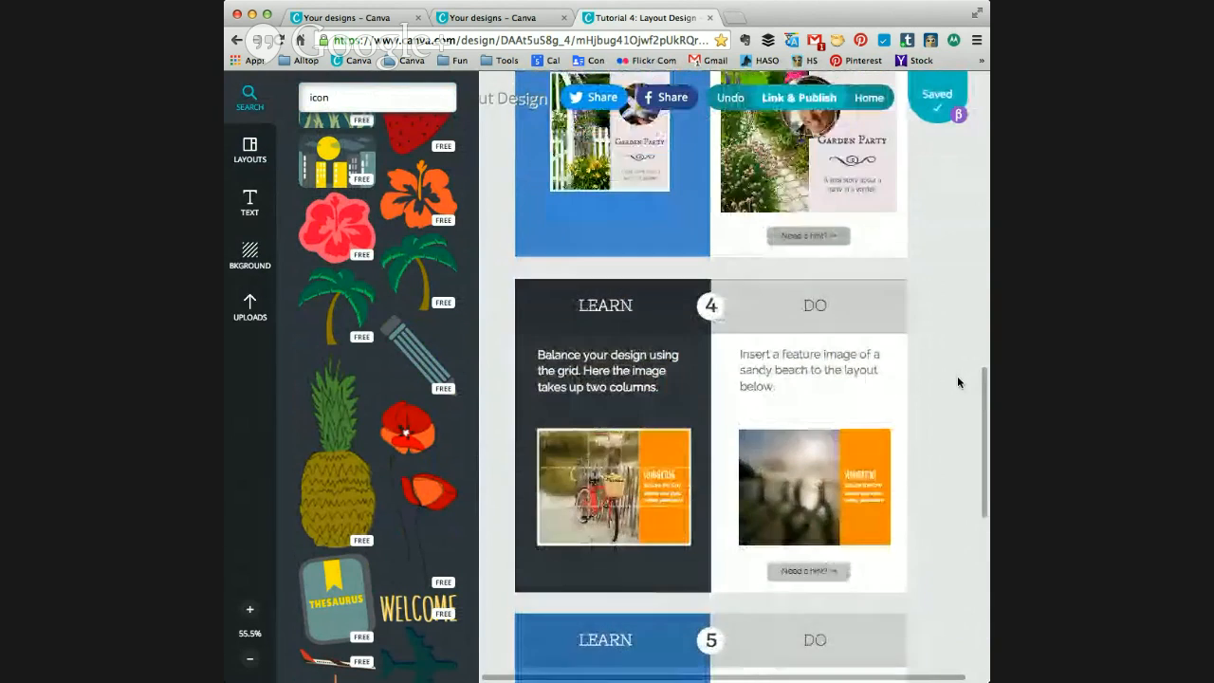
pyautogui.scroll(1, 958, 383)
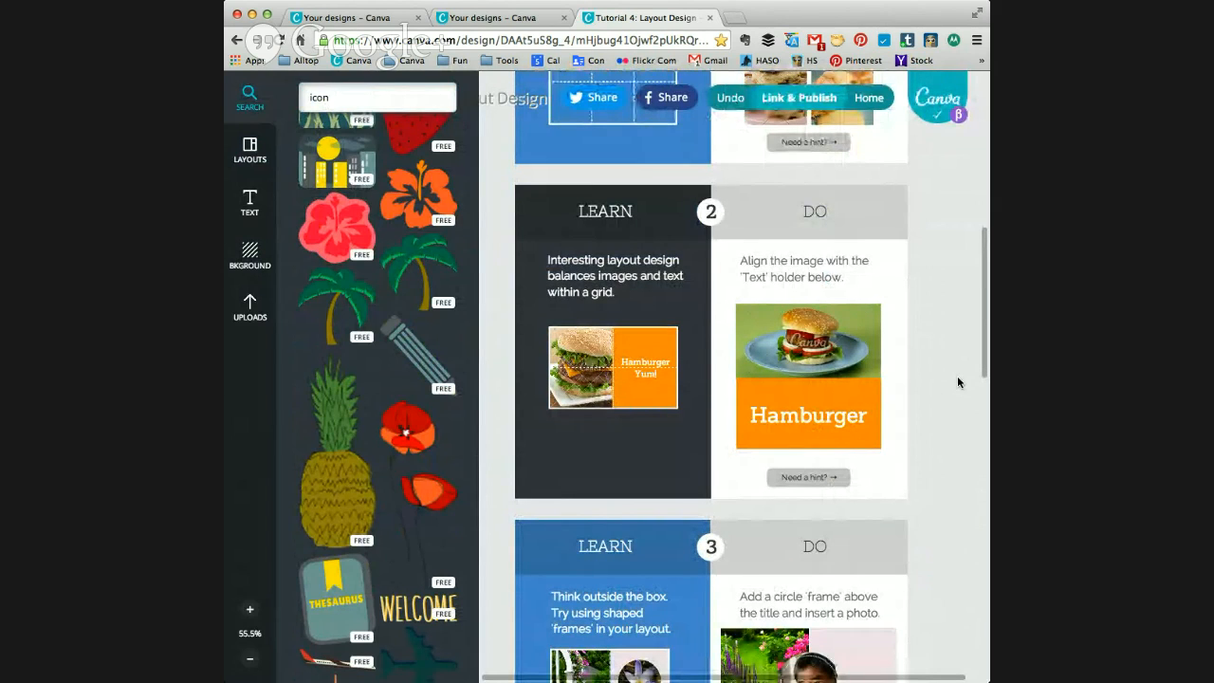
pyautogui.scroll(-7, 958, 382)
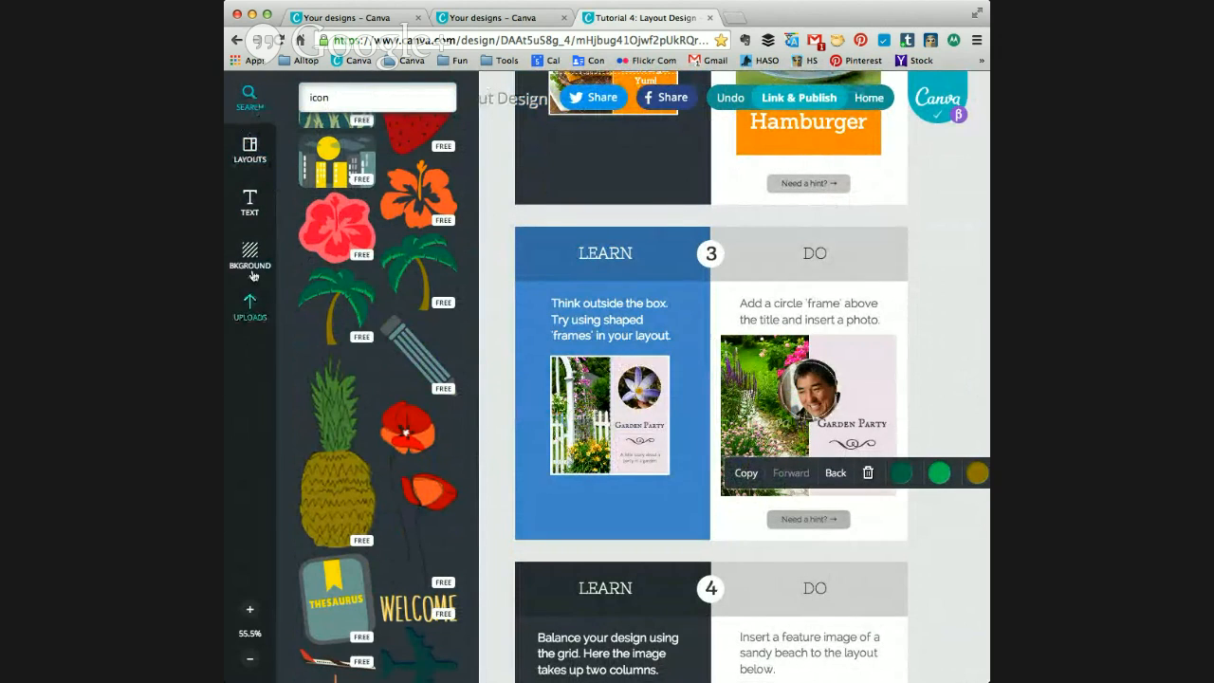
pyautogui.moveTo(361, 95); pyautogui.dragTo(314, 96)
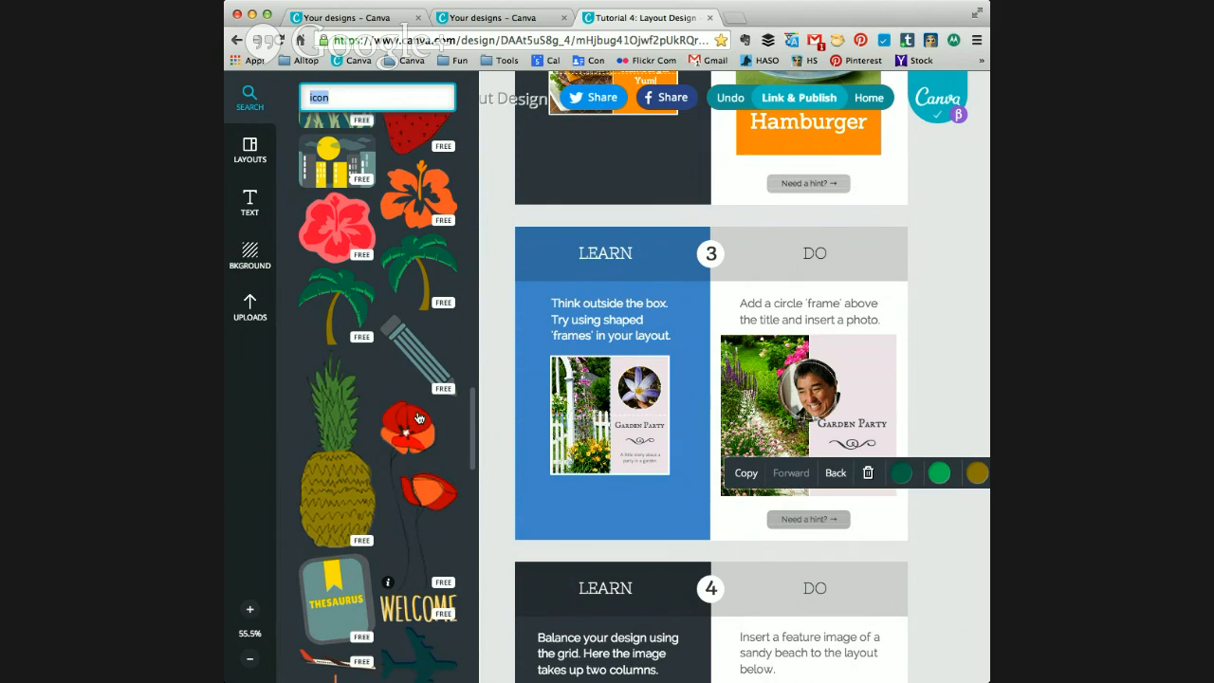
pyautogui.scroll(-1, 418, 419)
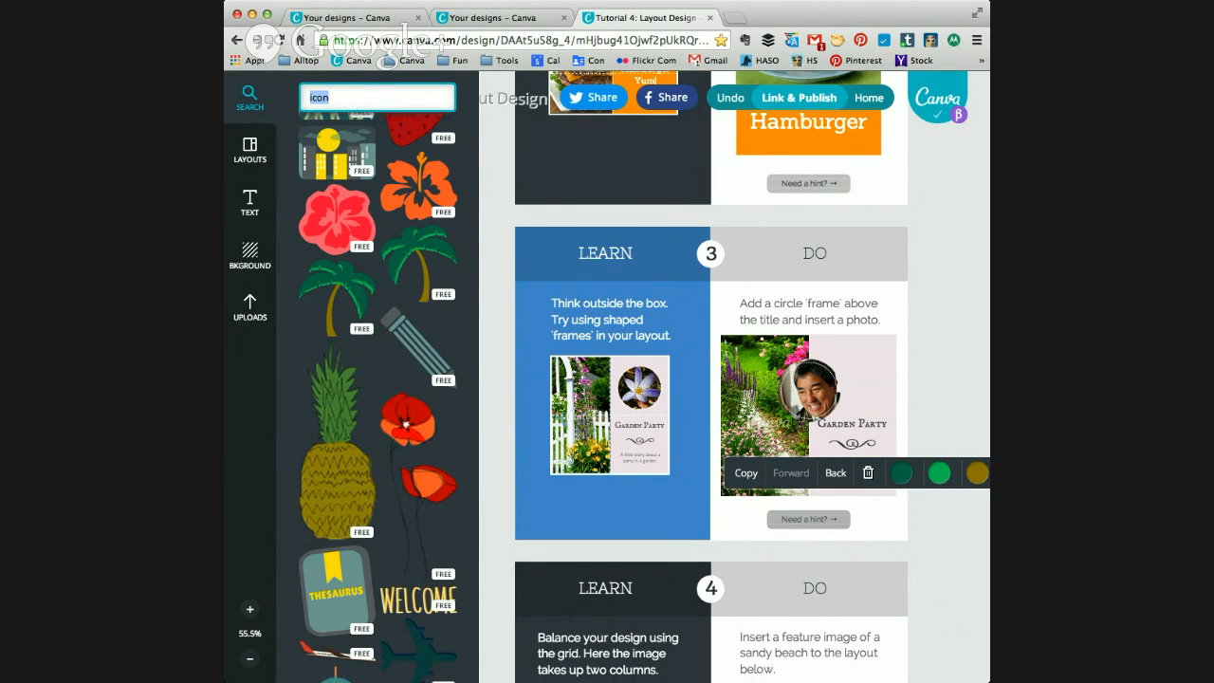
# Step: Return to the home page, start a new Pinterest design and give its page a solid black background
pyautogui.click(867, 98)
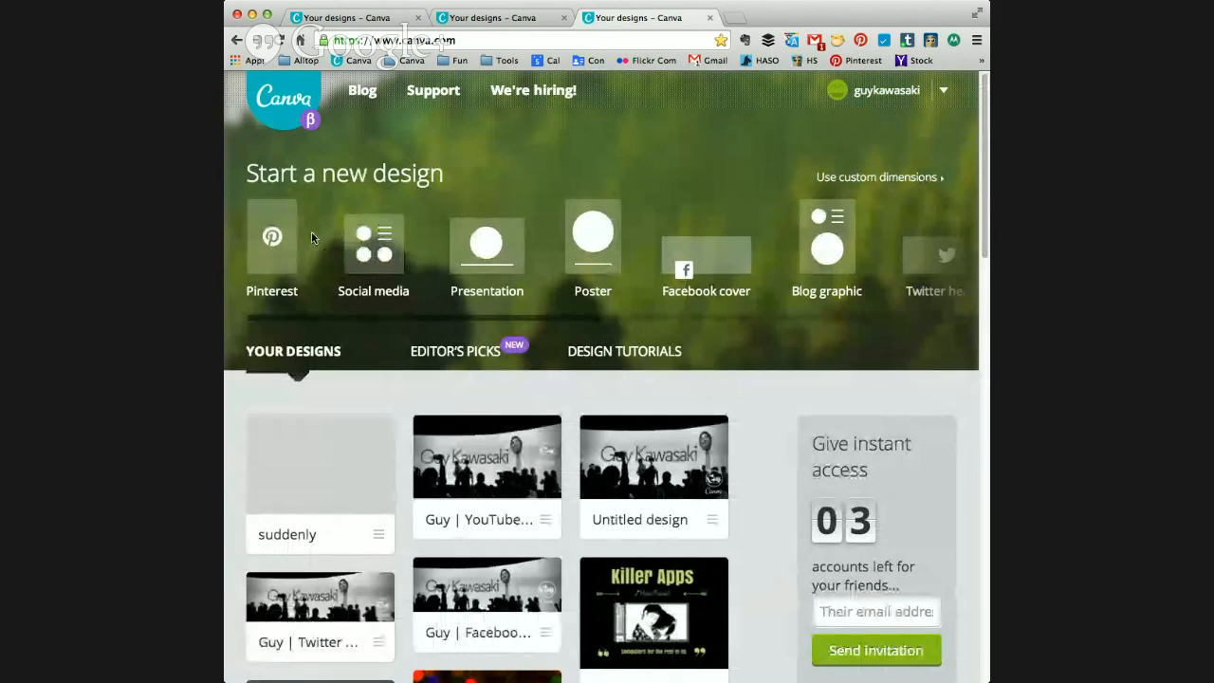
pyautogui.click(274, 252)
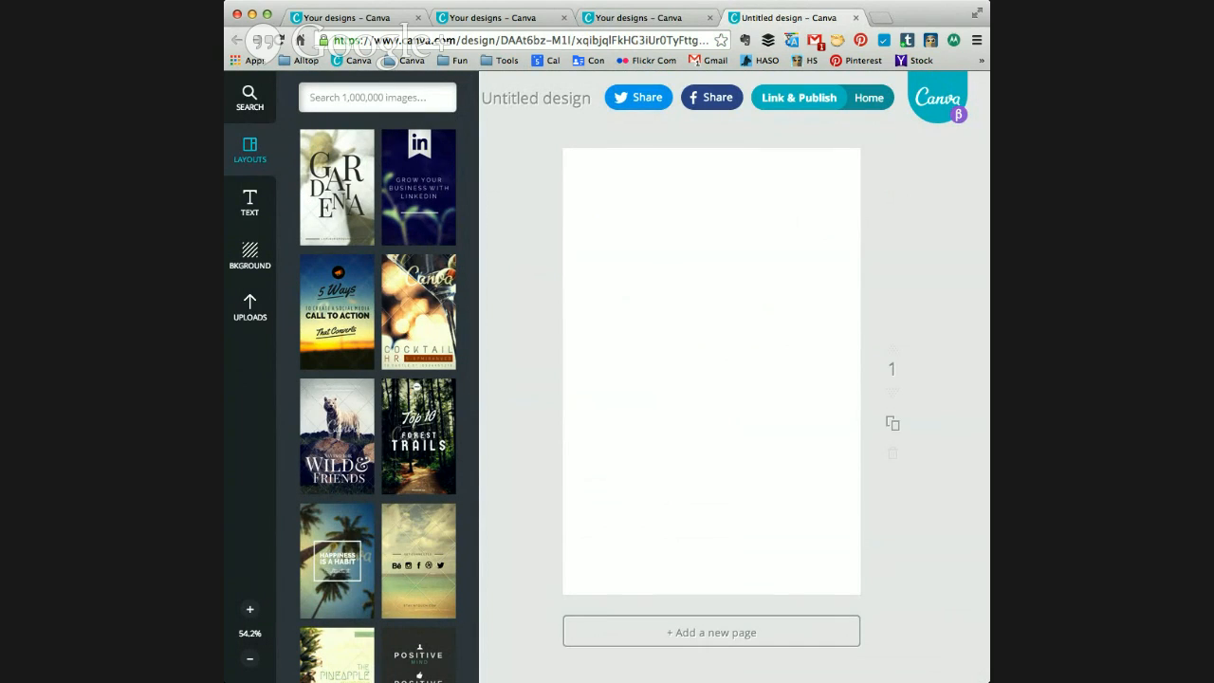
pyautogui.click(247, 253)
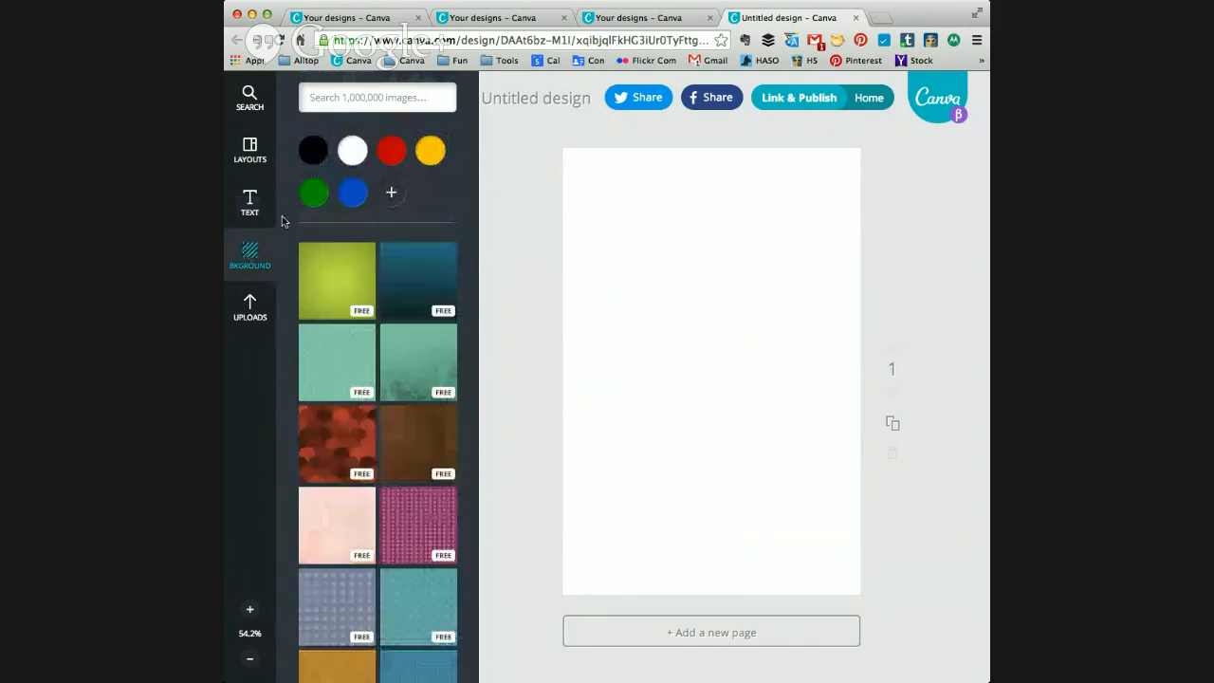
pyautogui.click(341, 307)
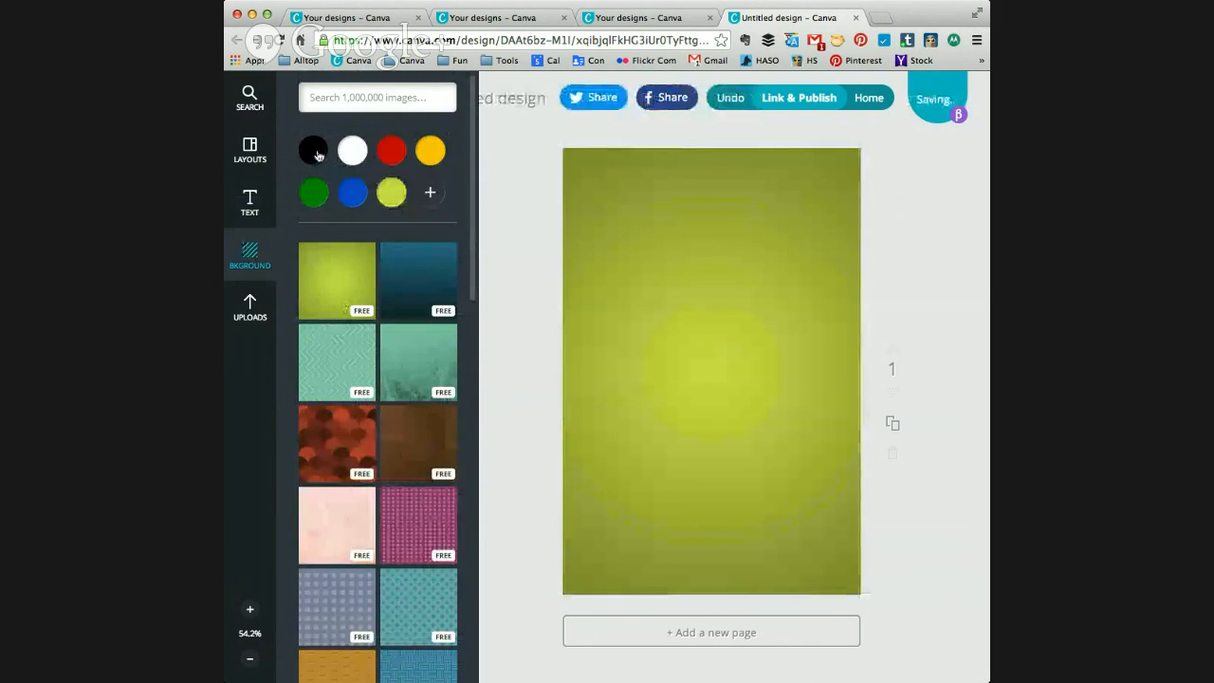
pyautogui.click(313, 149)
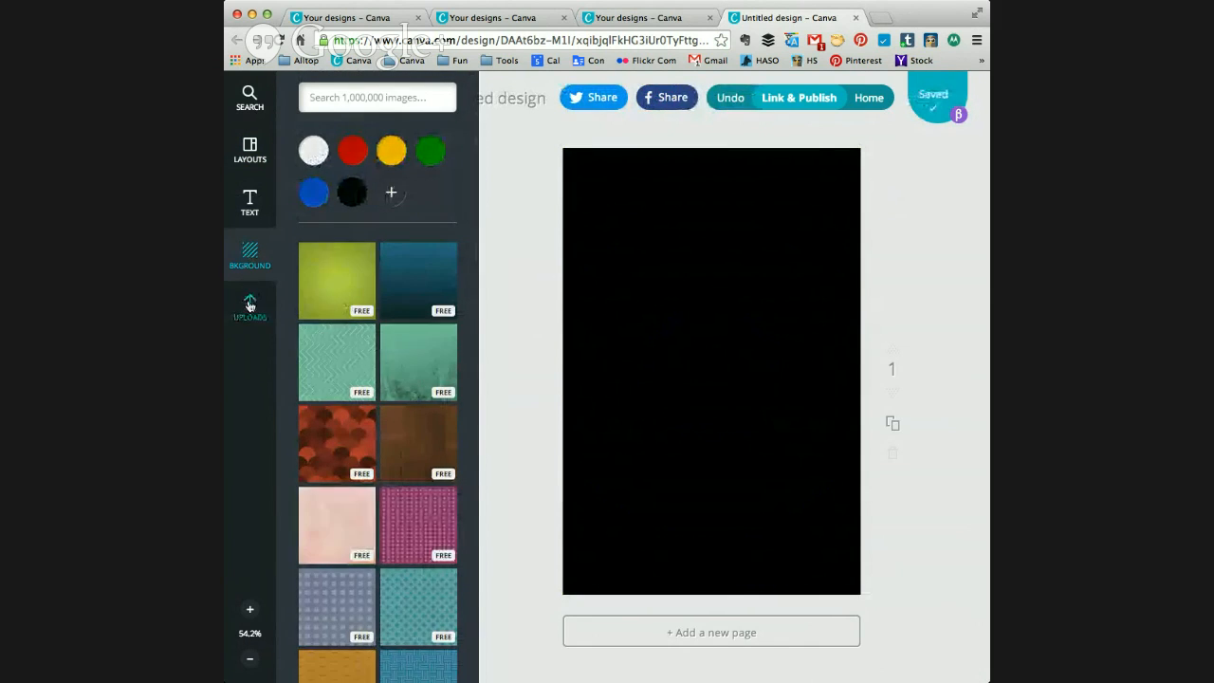
# Step: Place the uploaded APE book cover on the black page and move it slightly below the page's centre
pyautogui.click(250, 306)
pyautogui.scroll(-15, 347, 429)
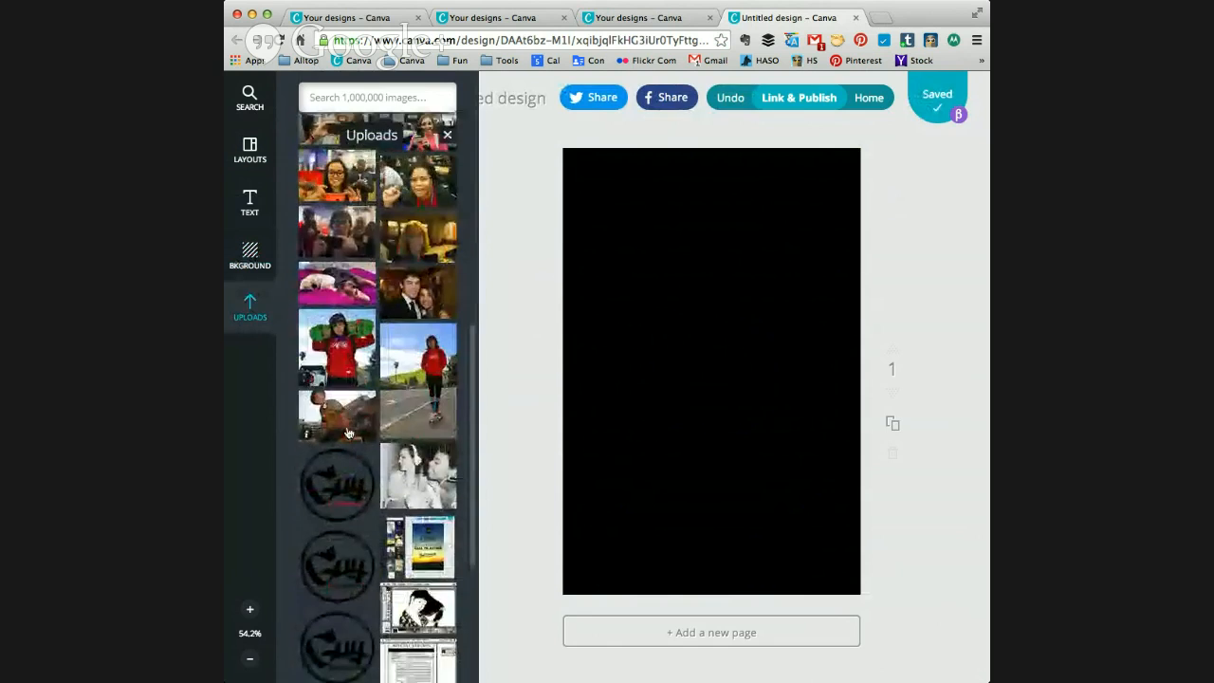
pyautogui.moveTo(406, 482); pyautogui.dragTo(700, 309)
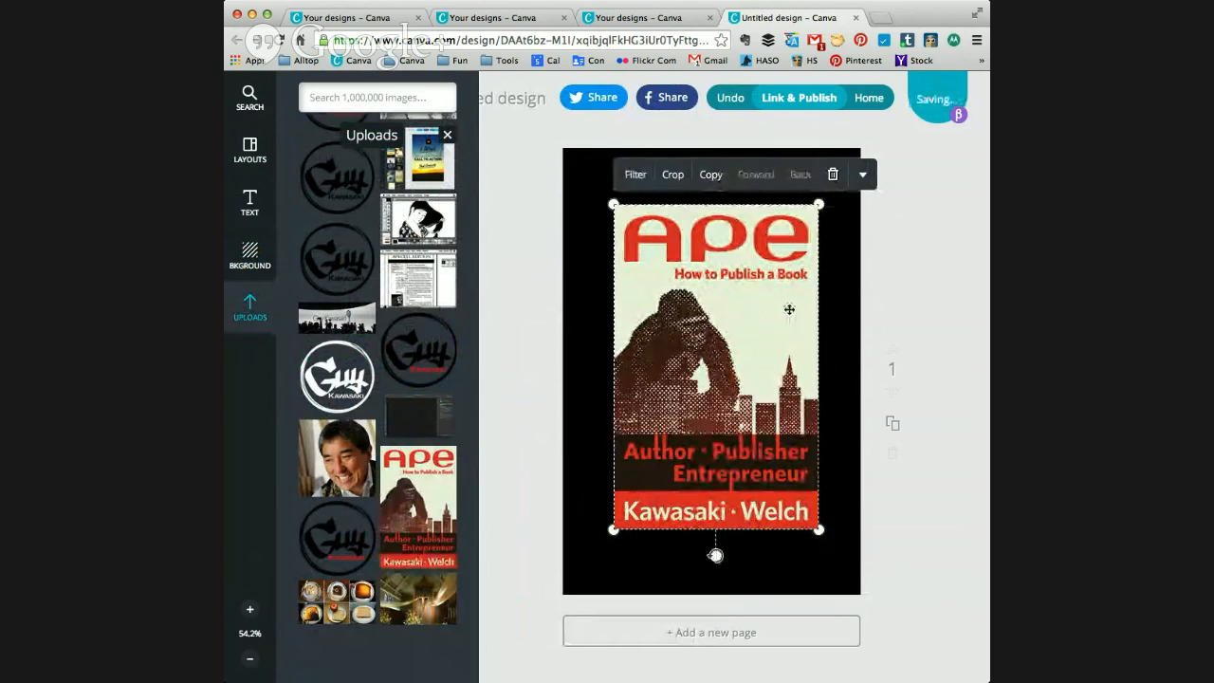
pyautogui.click(956, 274)
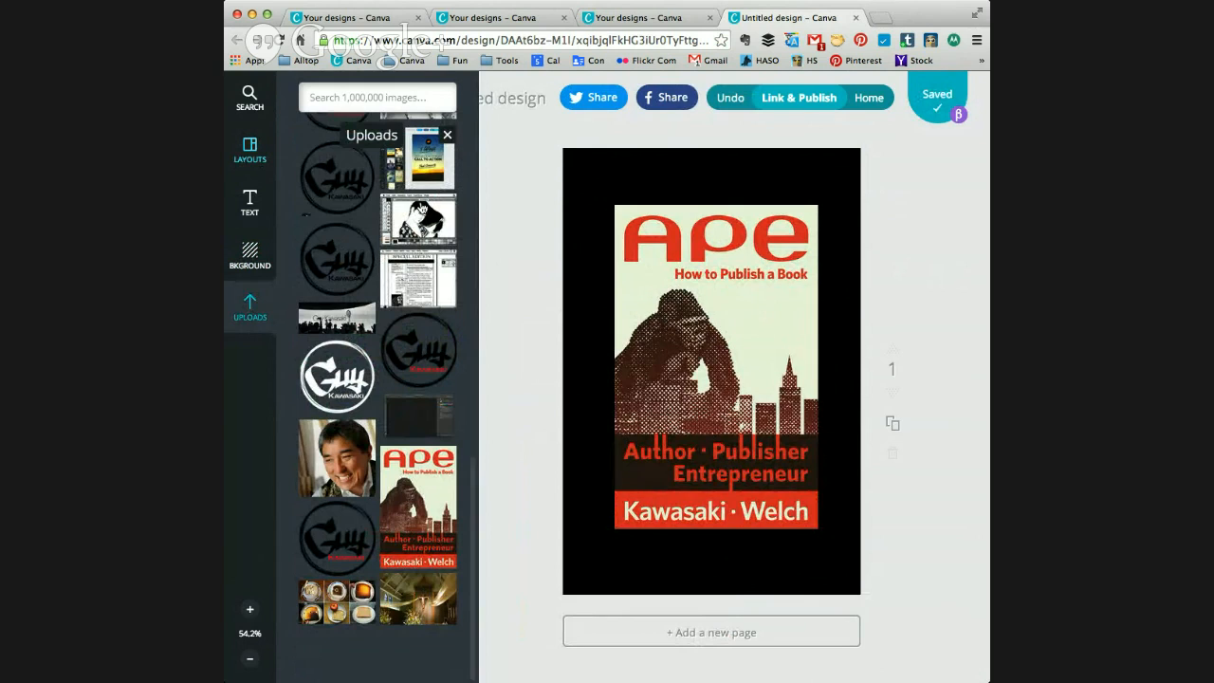
pyautogui.moveTo(688, 310); pyautogui.dragTo(687, 341)
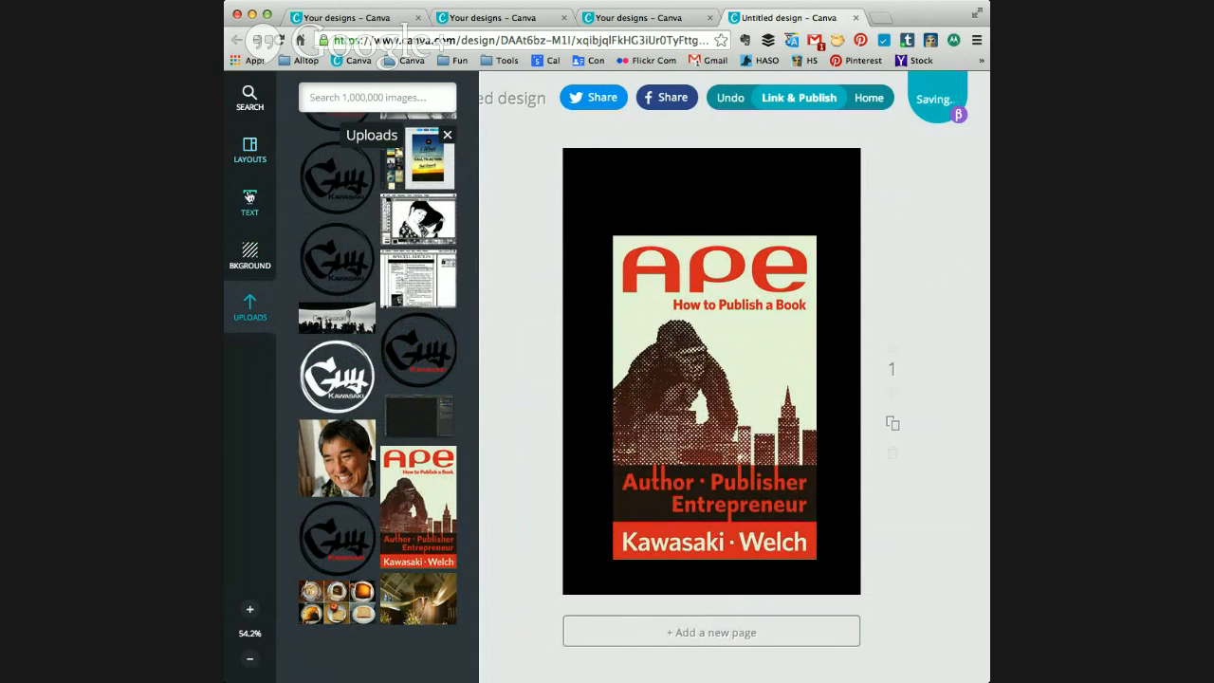
# Step: Add the round teal text badge with the dotted border over the upper part of the book cover
pyautogui.click(250, 199)
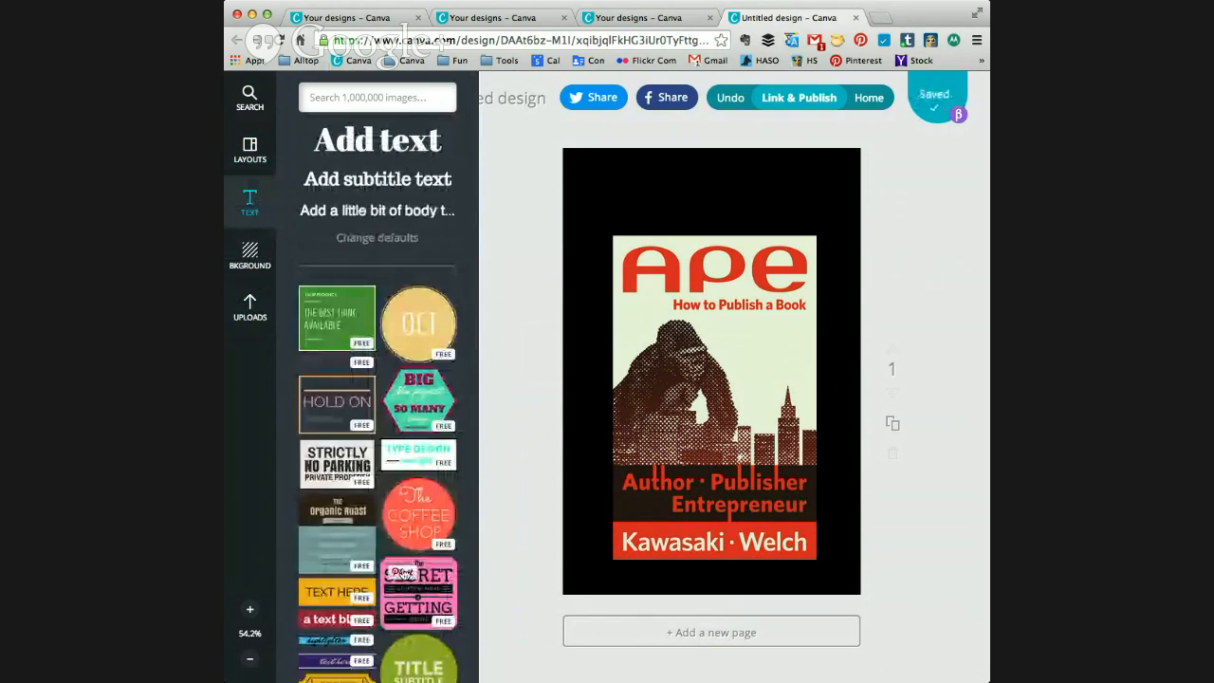
pyautogui.scroll(-5, 320, 567)
pyautogui.scroll(-10, 320, 566)
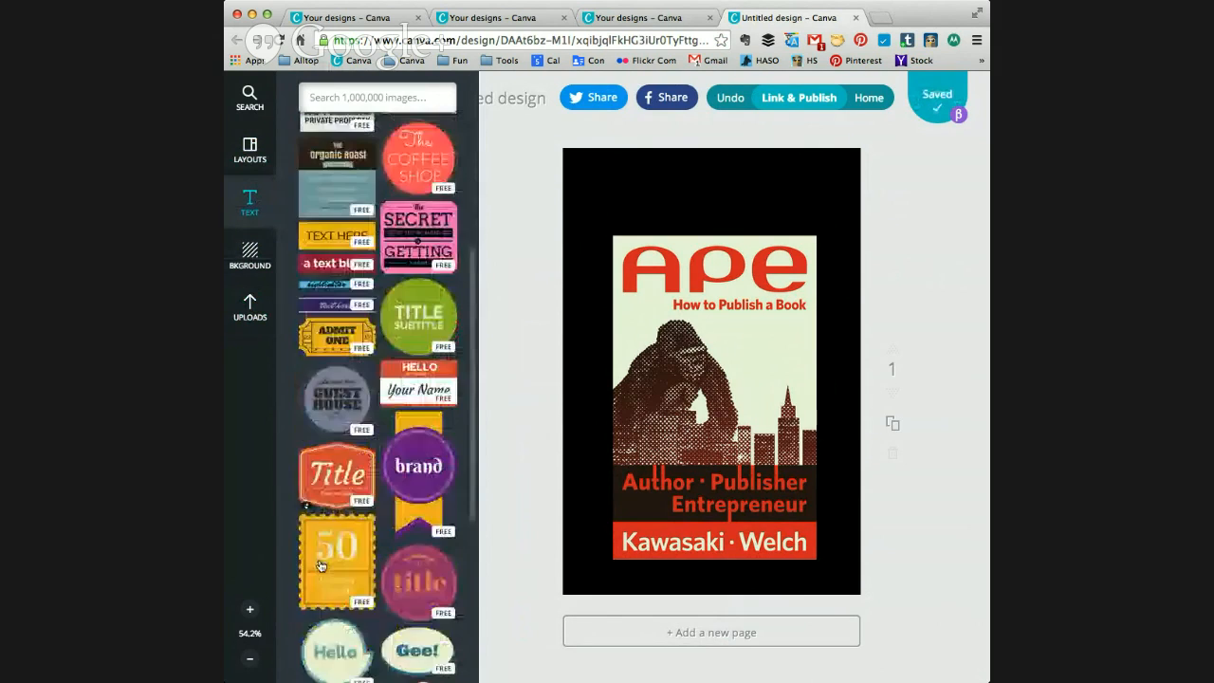
pyautogui.scroll(-7, 319, 566)
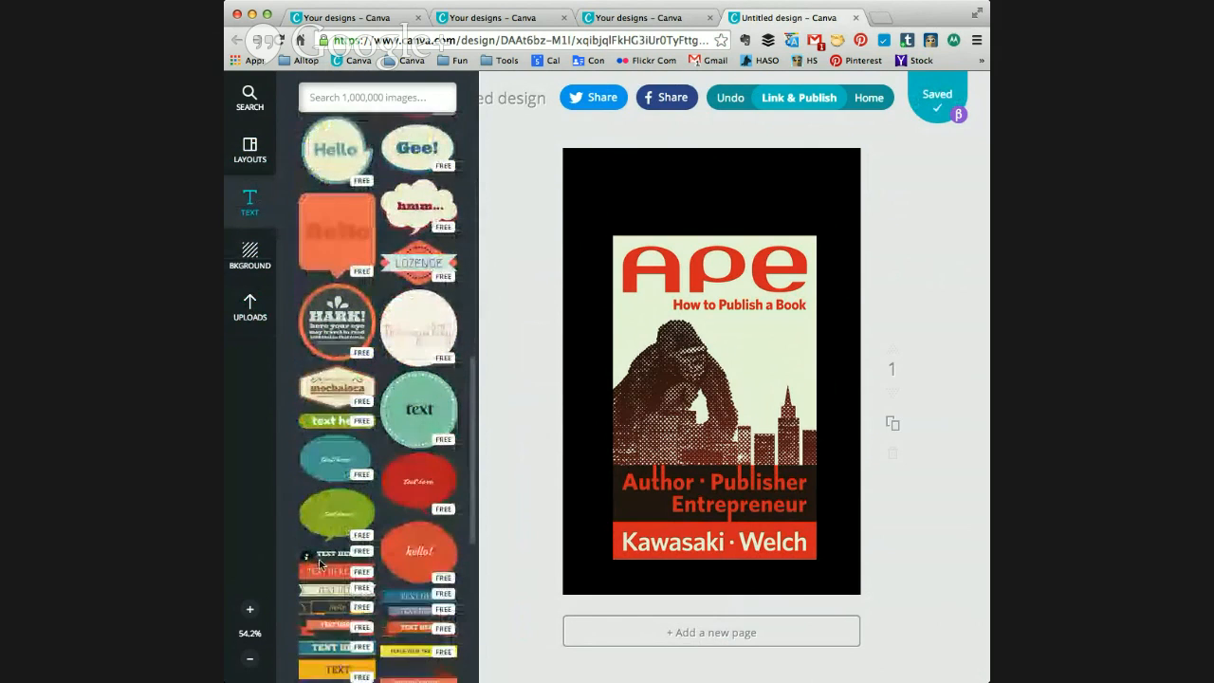
pyautogui.scroll(-8, 320, 566)
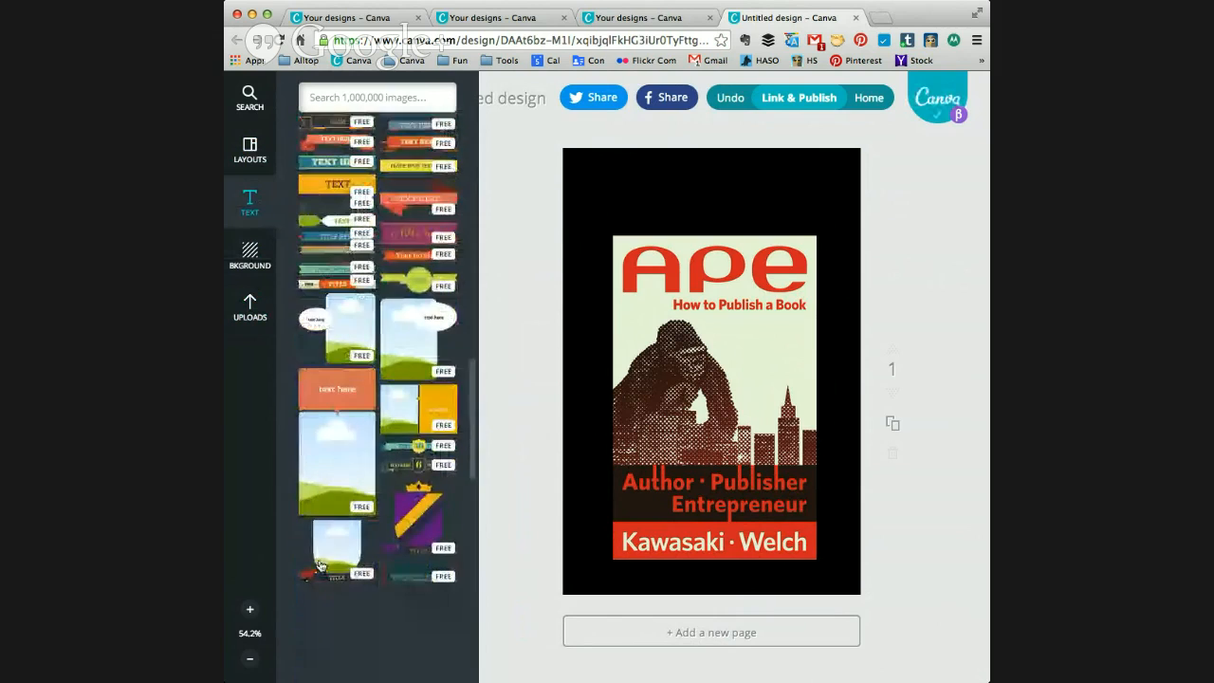
pyautogui.scroll(3, 320, 566)
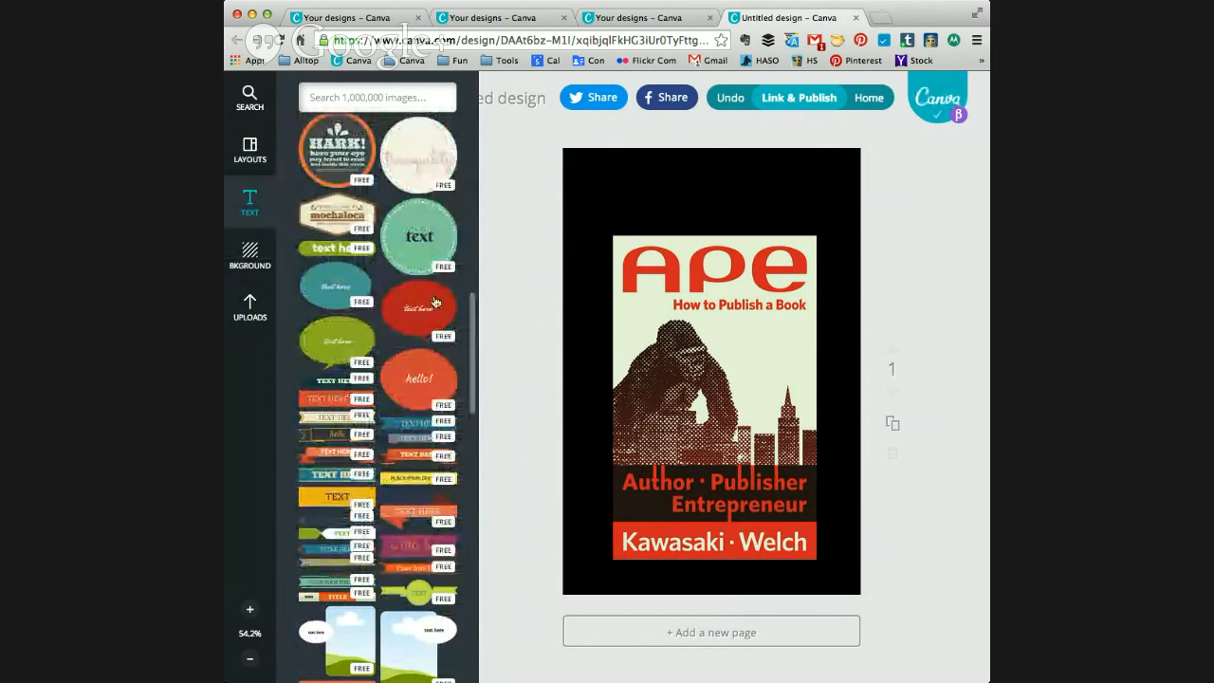
pyautogui.scroll(1, 385, 335)
pyautogui.moveTo(432, 272); pyautogui.dragTo(750, 220)
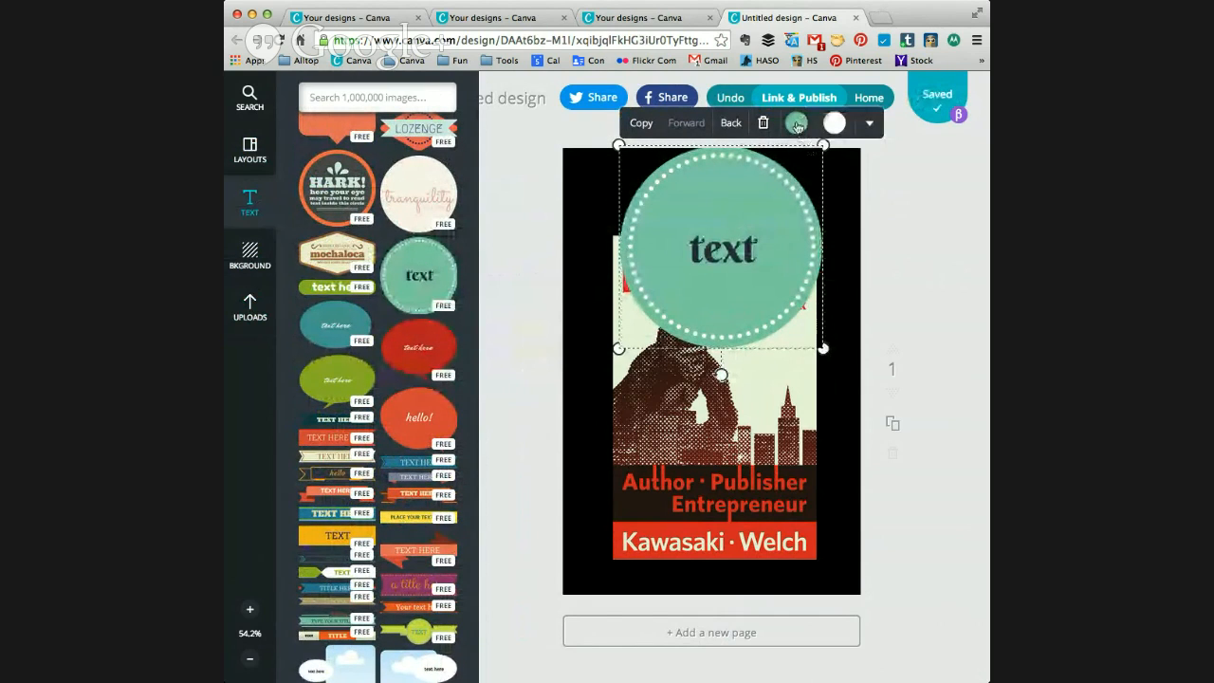
# Step: Recolour the round badge's fill red and its text white
pyautogui.click(796, 123)
pyautogui.click(780, 167)
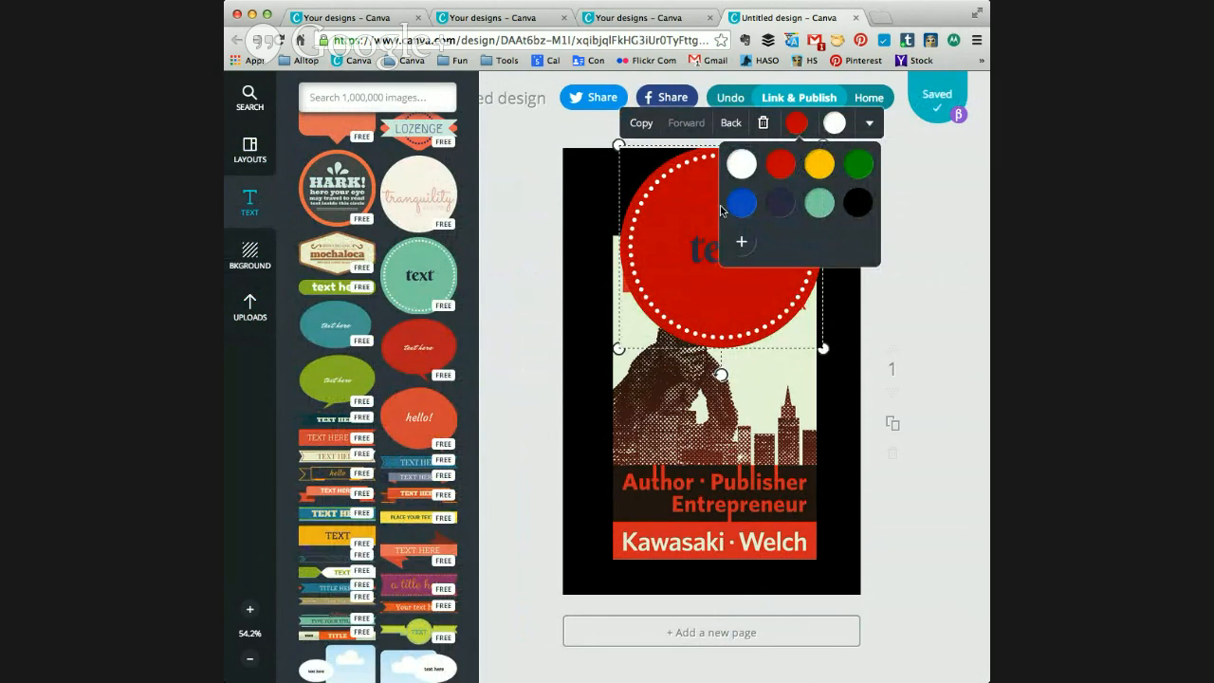
pyautogui.doubleClick(697, 243)
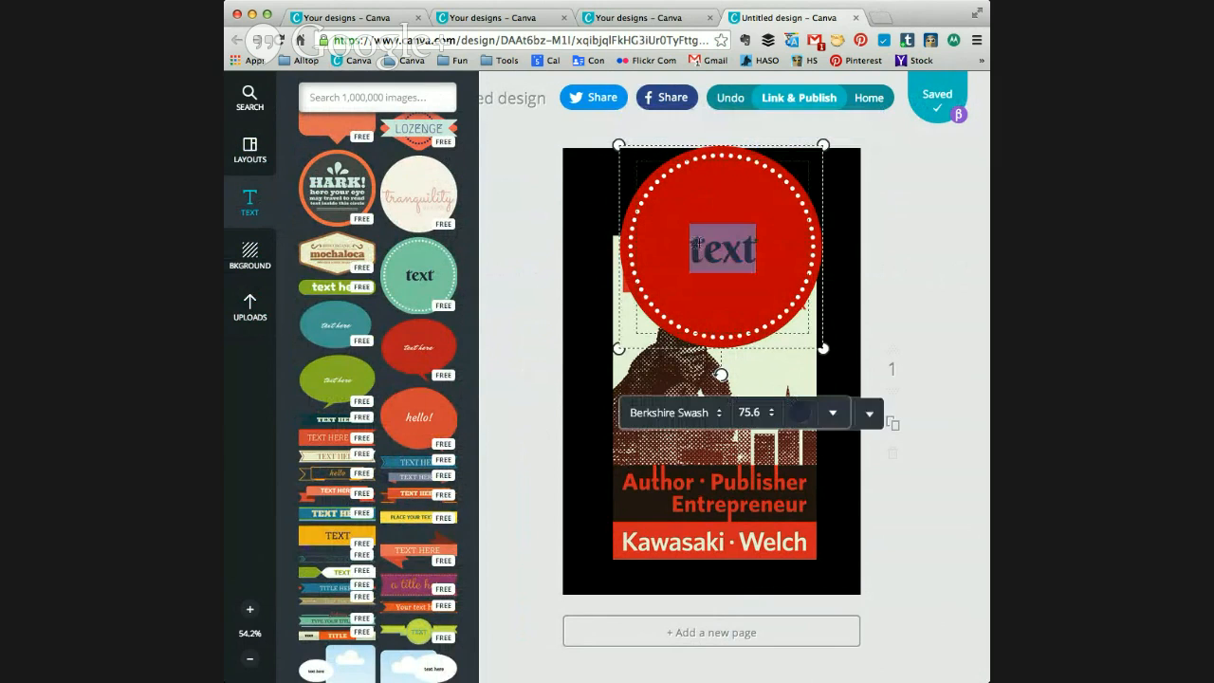
pyautogui.click(801, 411)
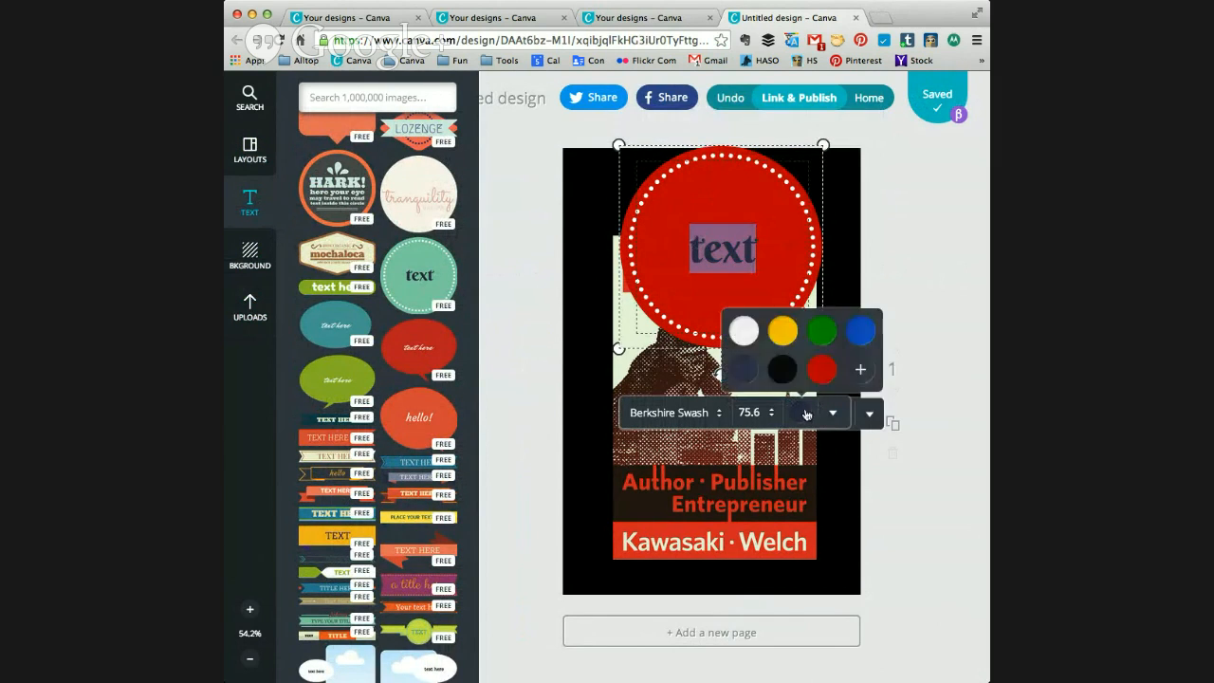
pyautogui.click(742, 332)
# Step: Replace the badge's placeholder text with "on sale!"
pyautogui.click(723, 252)
pyautogui.doubleClick(723, 252)
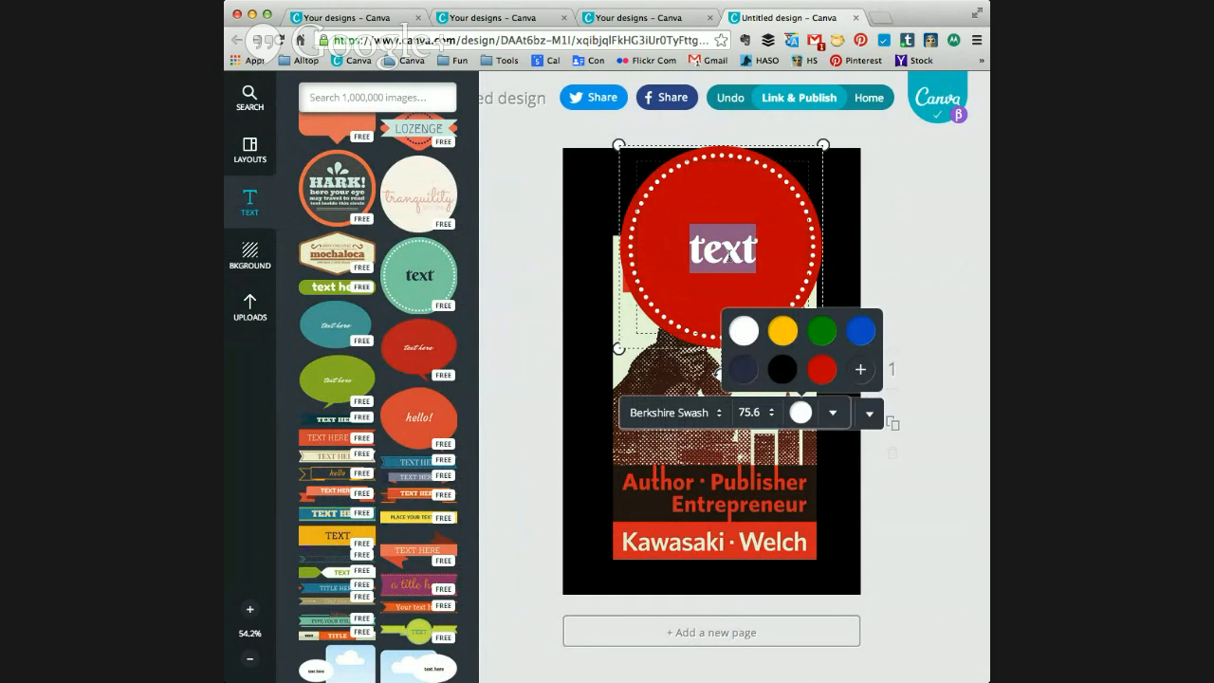
pyautogui.write('øn')
pyautogui.press('BackSpace')
pyautogui.press('BackSpace')
pyautogui.write('on s')
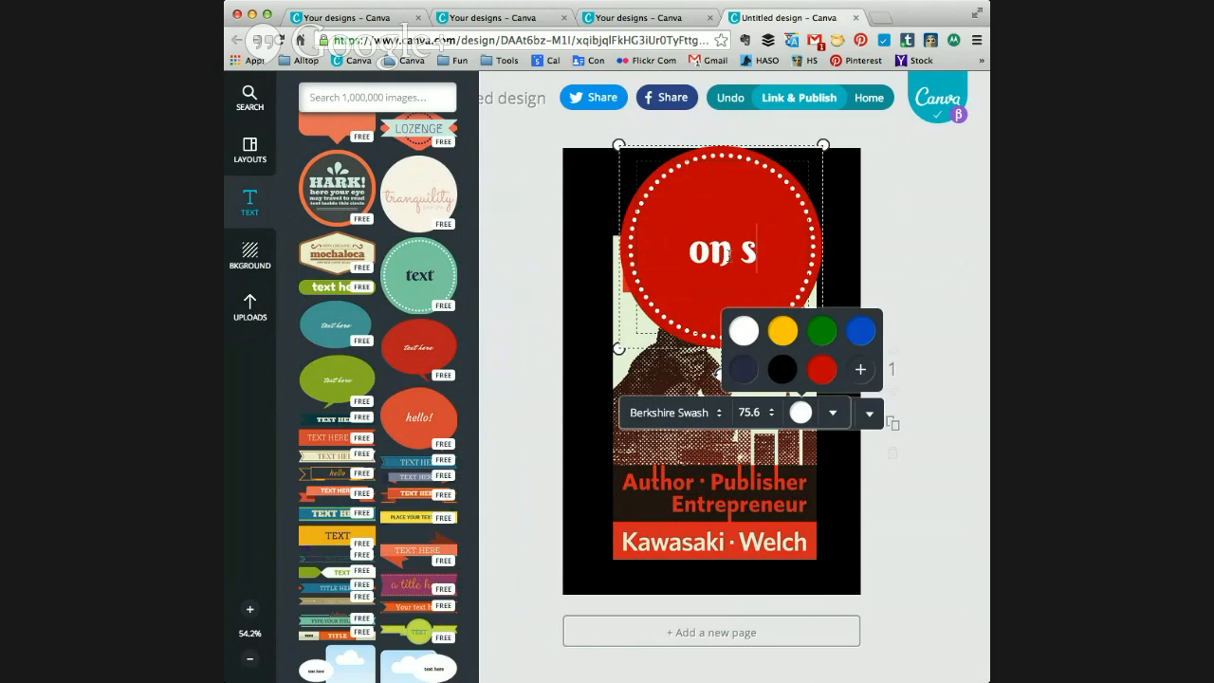
pyautogui.write('ale')
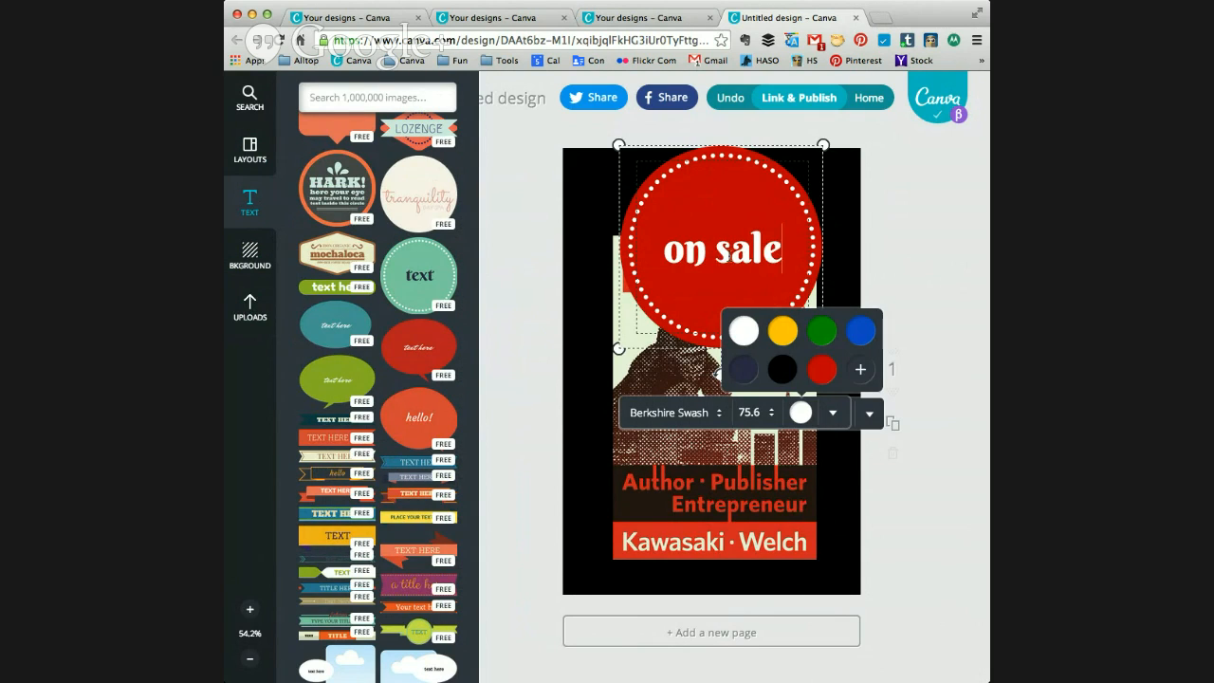
pyautogui.press('BackSpace')
pyautogui.write('!')
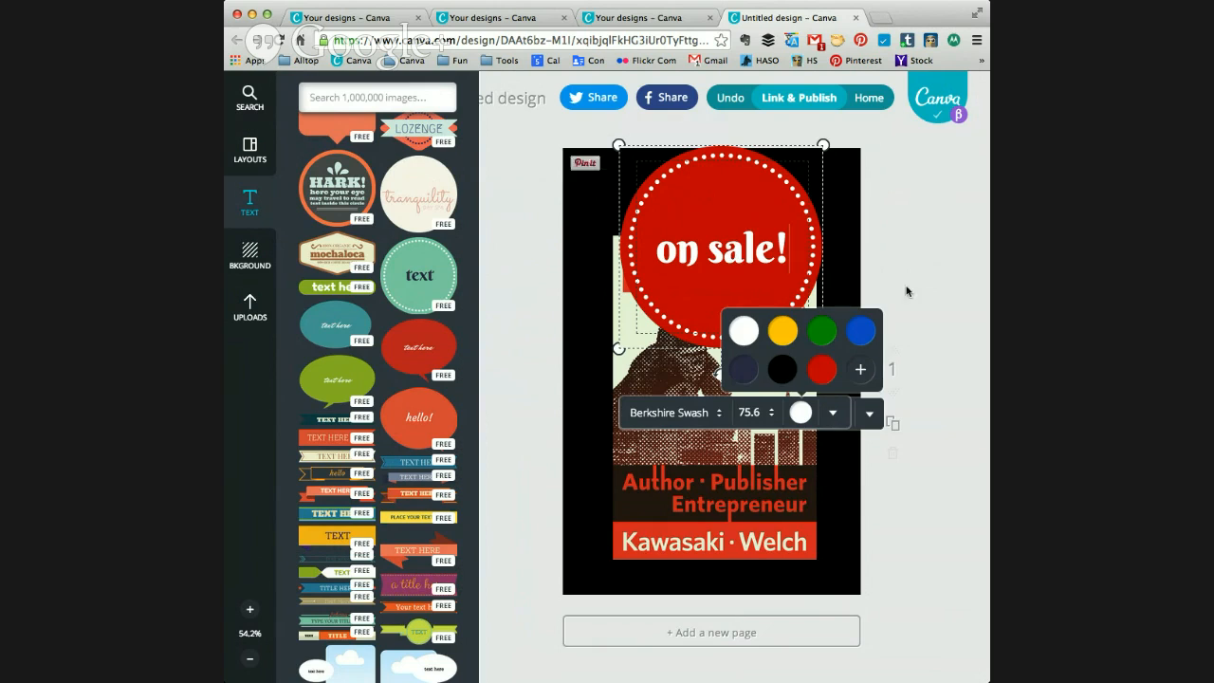
pyautogui.click(933, 284)
# Step: Shrink the "on sale!" badge to about half its size and move it over the book cover's upper right corner
pyautogui.click(749, 273)
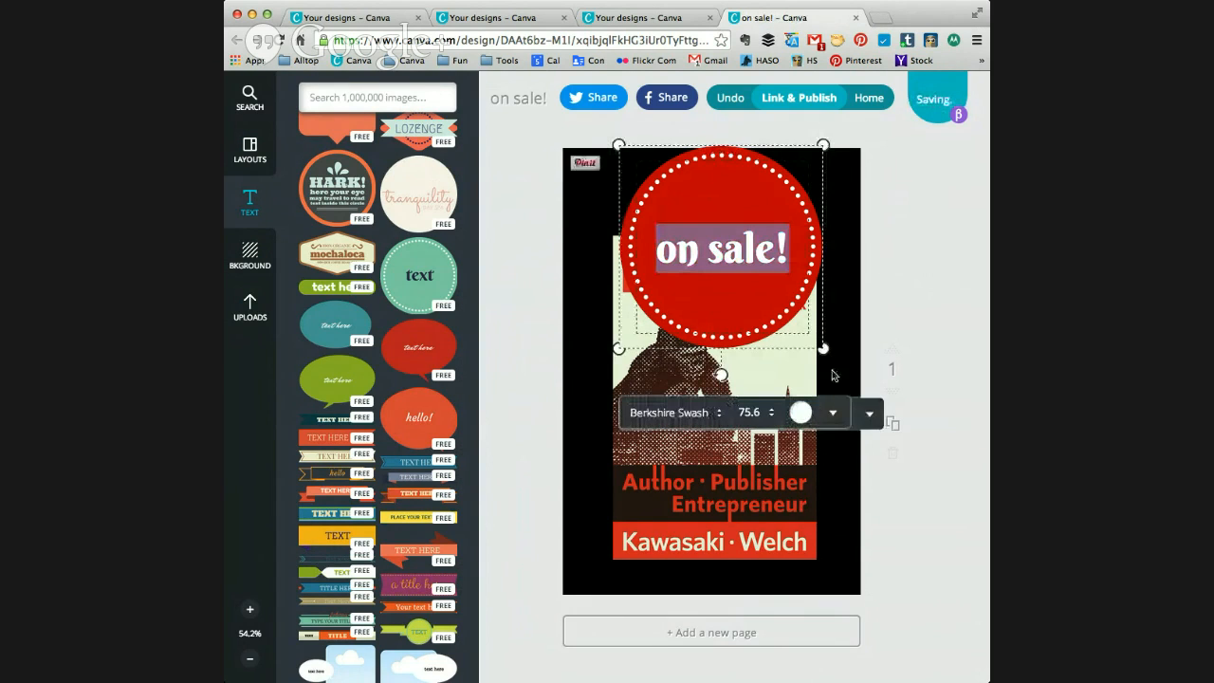
pyautogui.moveTo(828, 359); pyautogui.dragTo(749, 227)
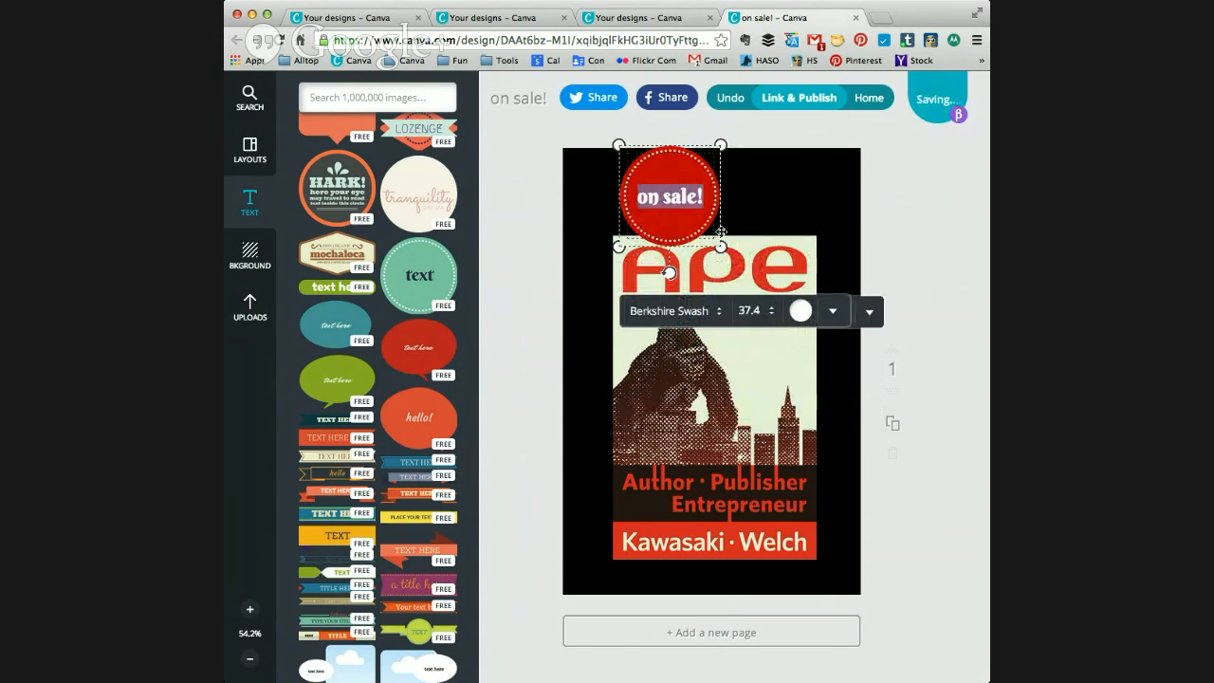
pyautogui.click(694, 172)
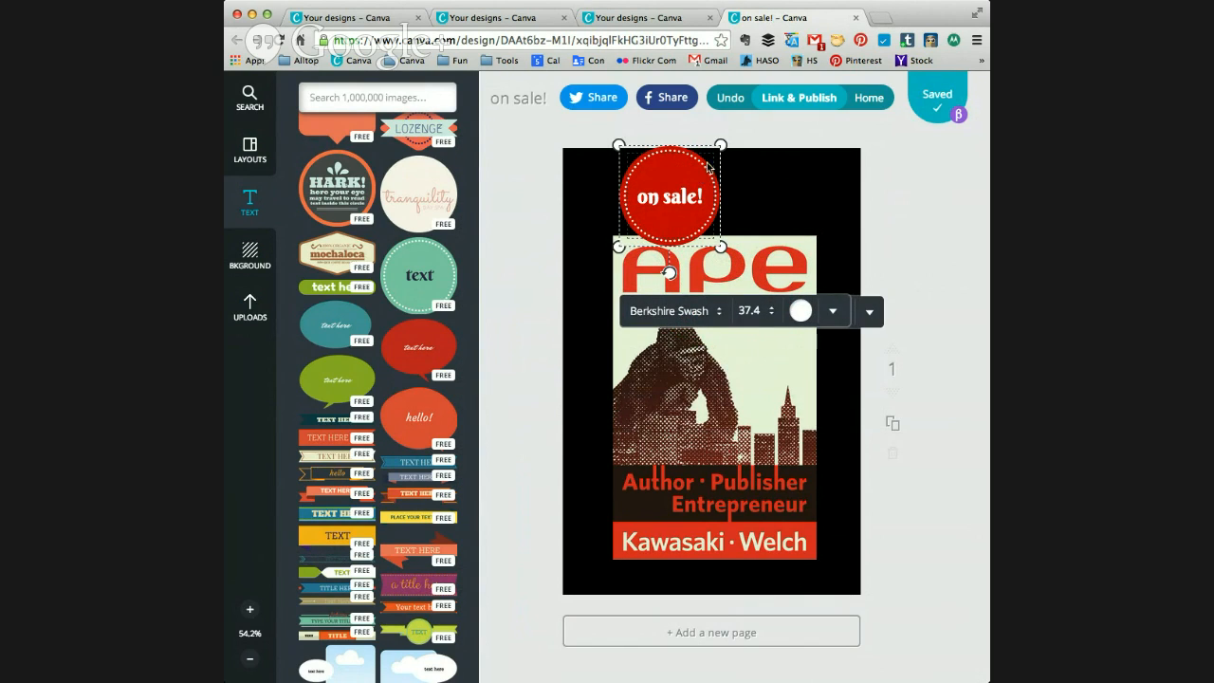
pyautogui.moveTo(699, 148); pyautogui.dragTo(826, 166)
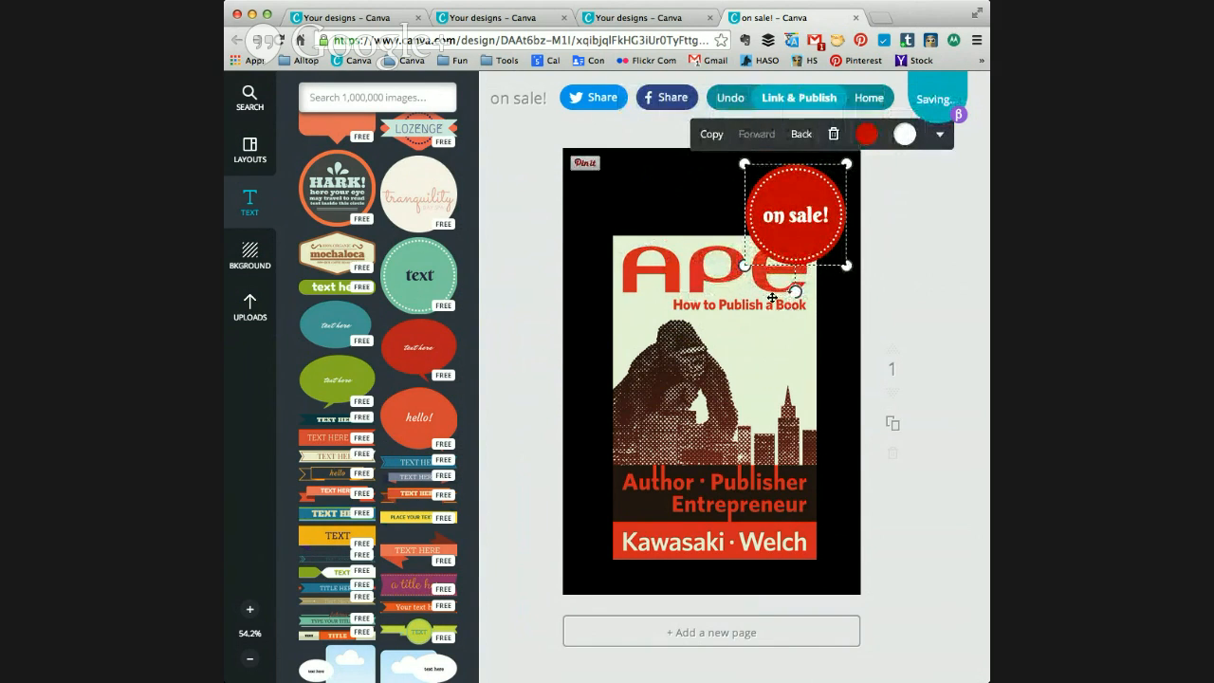
pyautogui.click(914, 282)
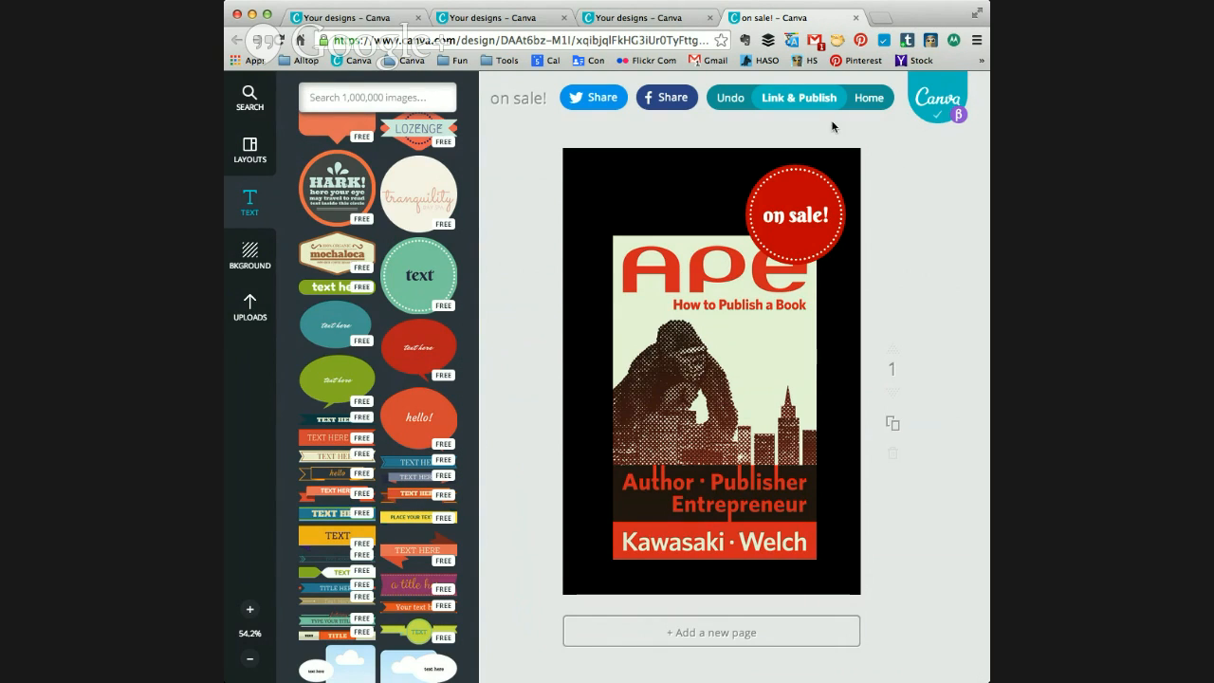
# Step: Publish the finished design as an image download and dismiss the export message
pyautogui.click(816, 98)
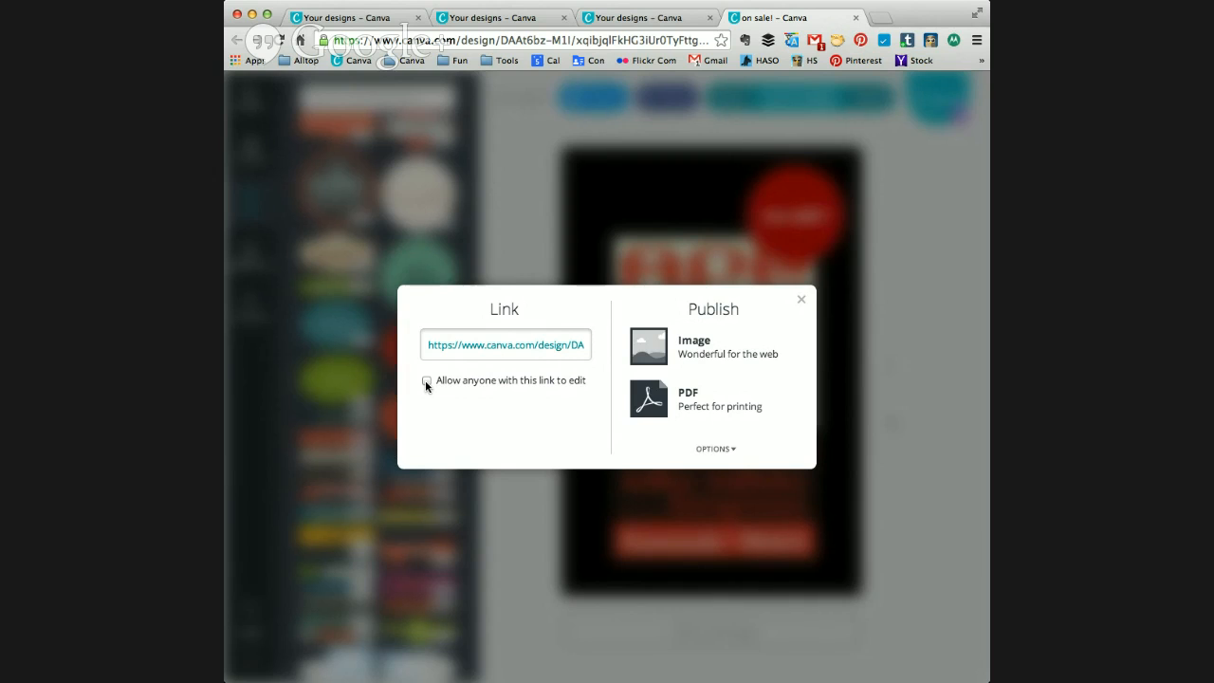
pyautogui.click(669, 362)
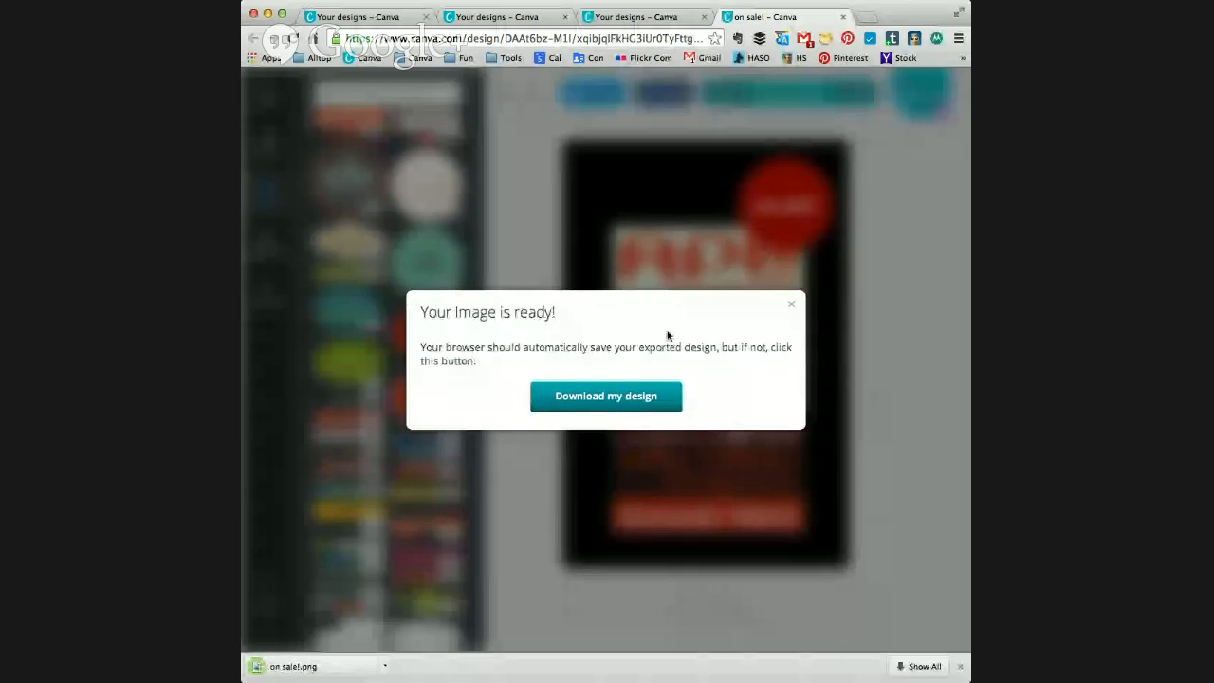
pyautogui.click(793, 309)
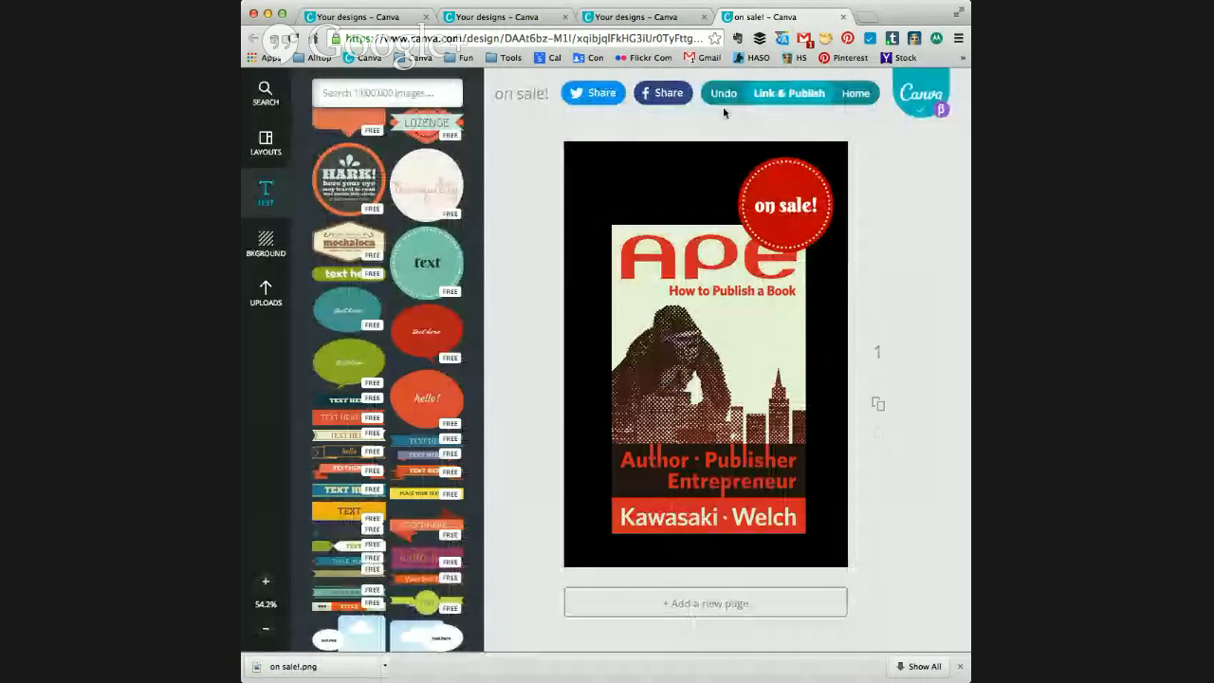
# Step: Go to the HASO board on Pinterest and upload on sale!.png from the computer as a new pin
pyautogui.click(808, 58)
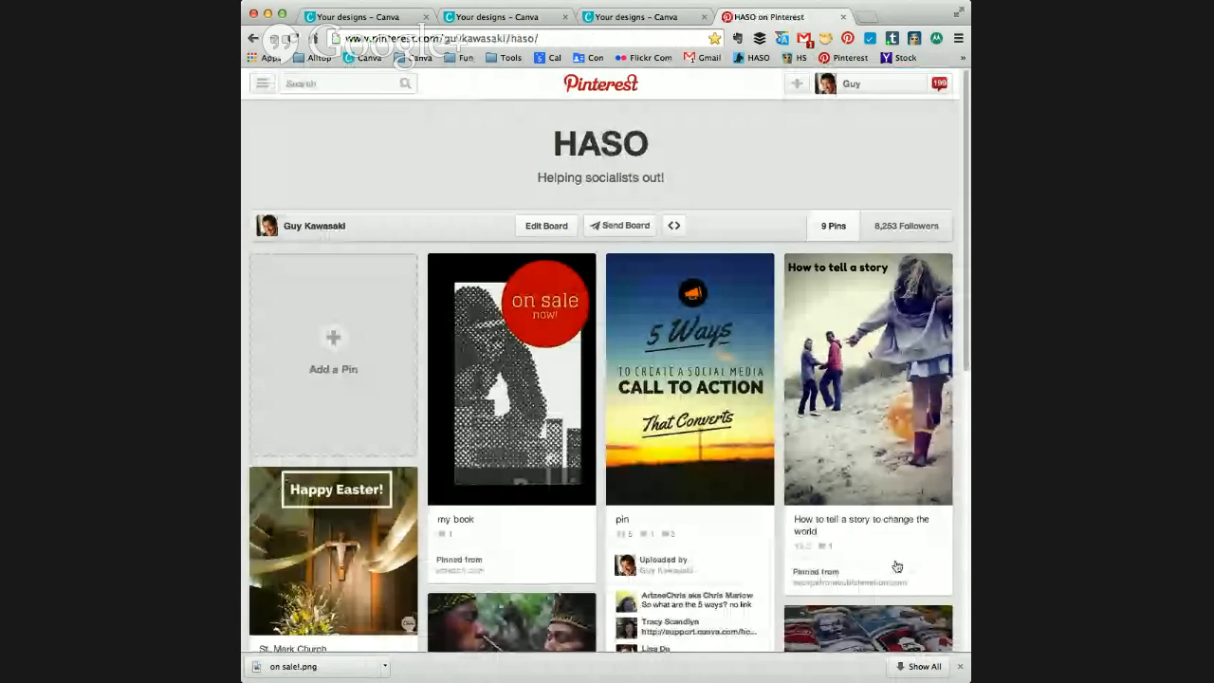
pyautogui.click(339, 343)
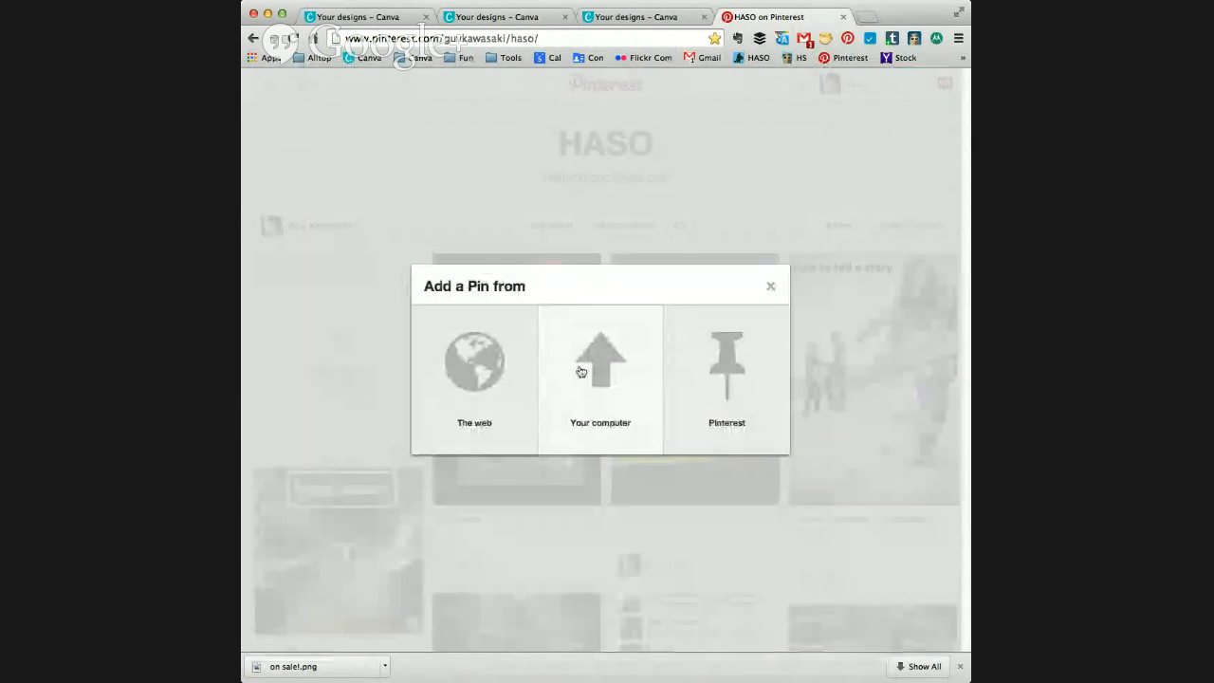
pyautogui.click(596, 375)
pyautogui.click(487, 385)
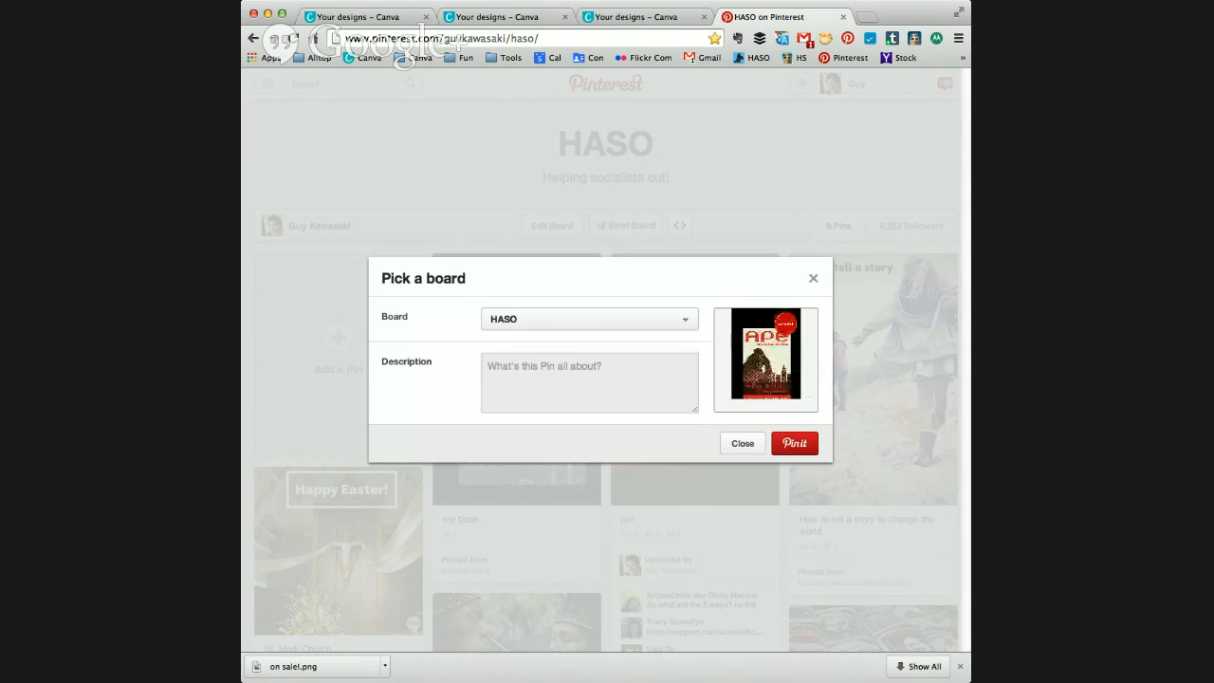
# Step: Set the new pin's board to Gizmo gifts for geeks
pyautogui.click(689, 321)
pyautogui.scroll(-10, 656, 373)
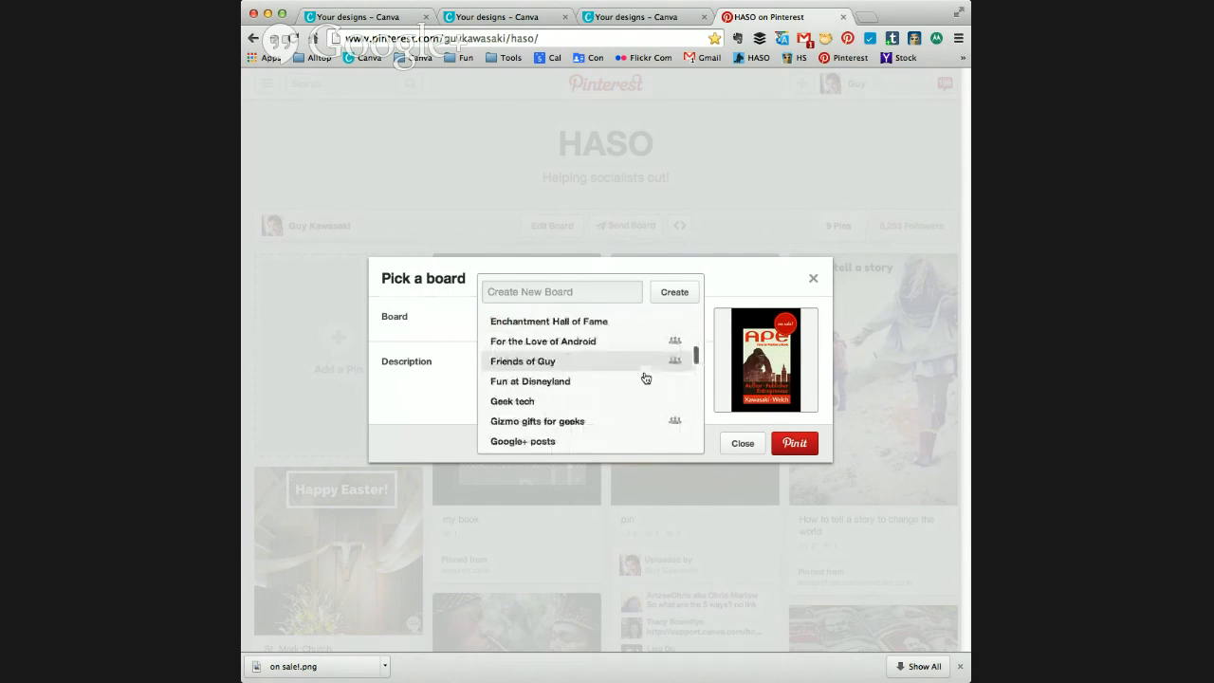
pyautogui.scroll(-1, 645, 377)
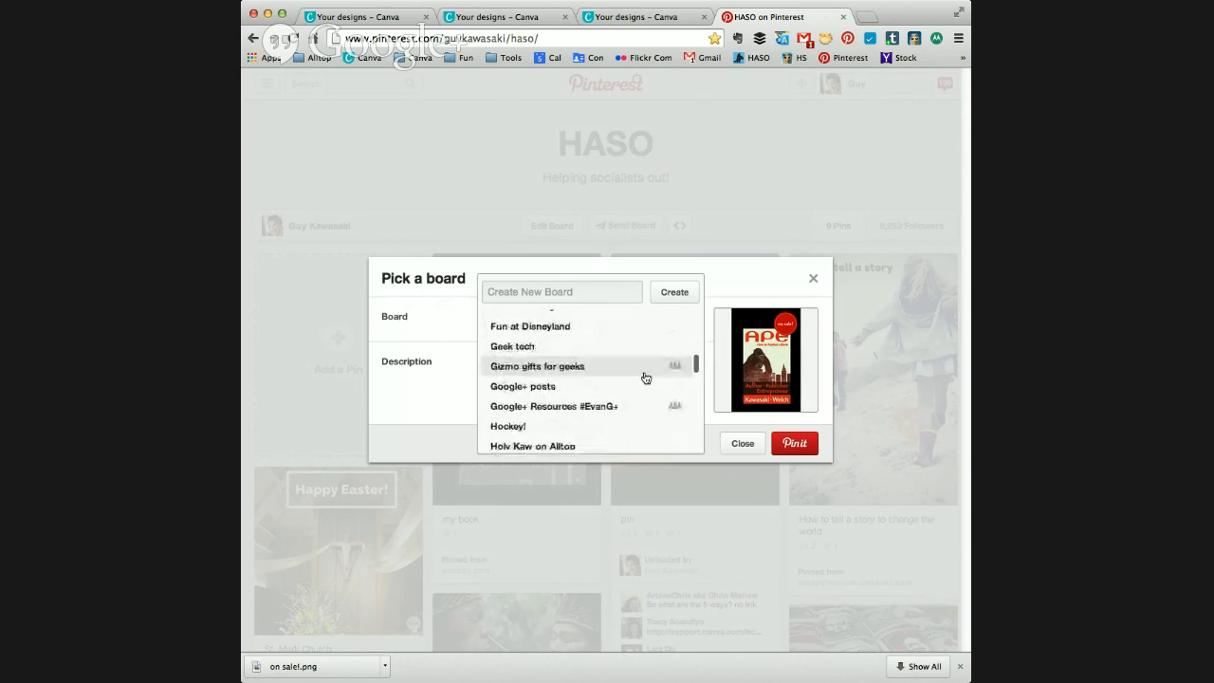
pyautogui.click(574, 370)
# Step: Publish the pin with the description "Buy my book now!!!!" and view the published pin
pyautogui.click(587, 370)
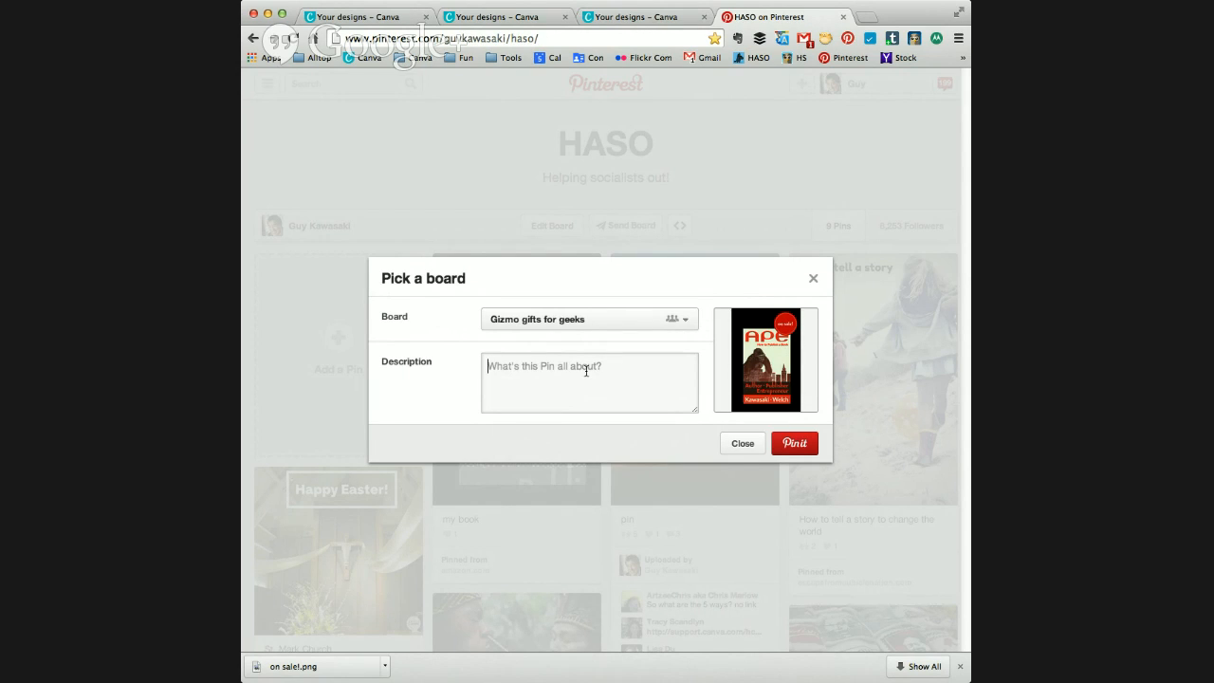
pyautogui.write('Buy my book now!!!!')
pyautogui.click(792, 444)
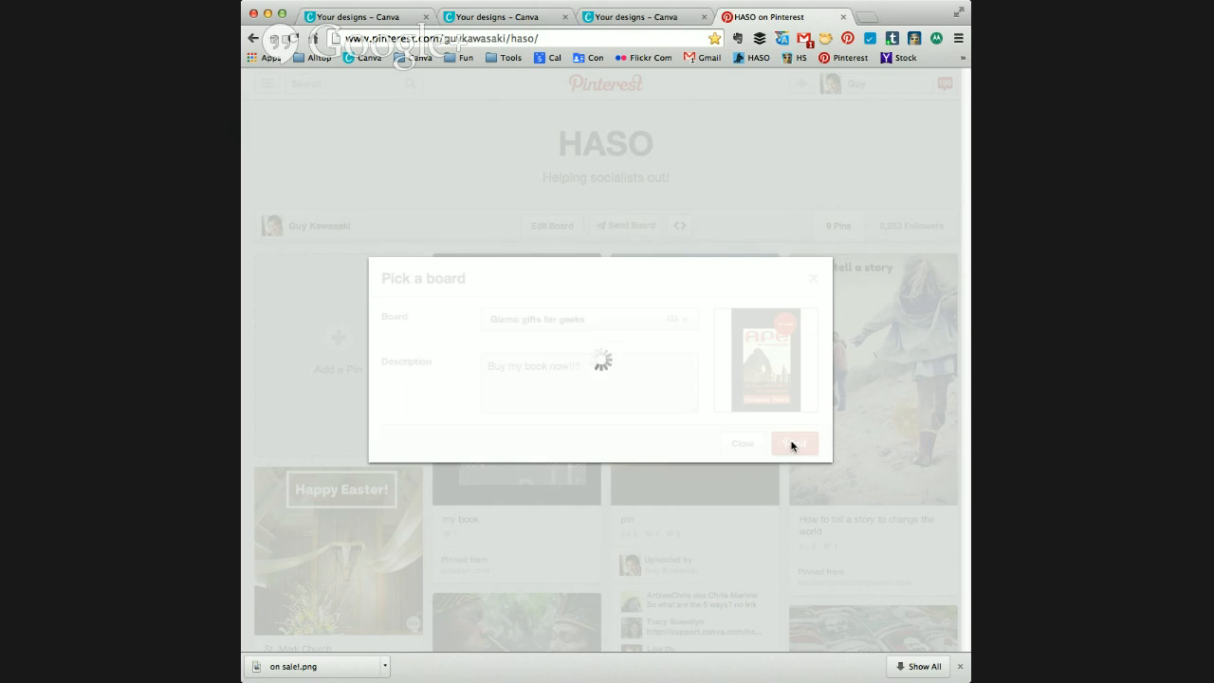
pyautogui.click(741, 385)
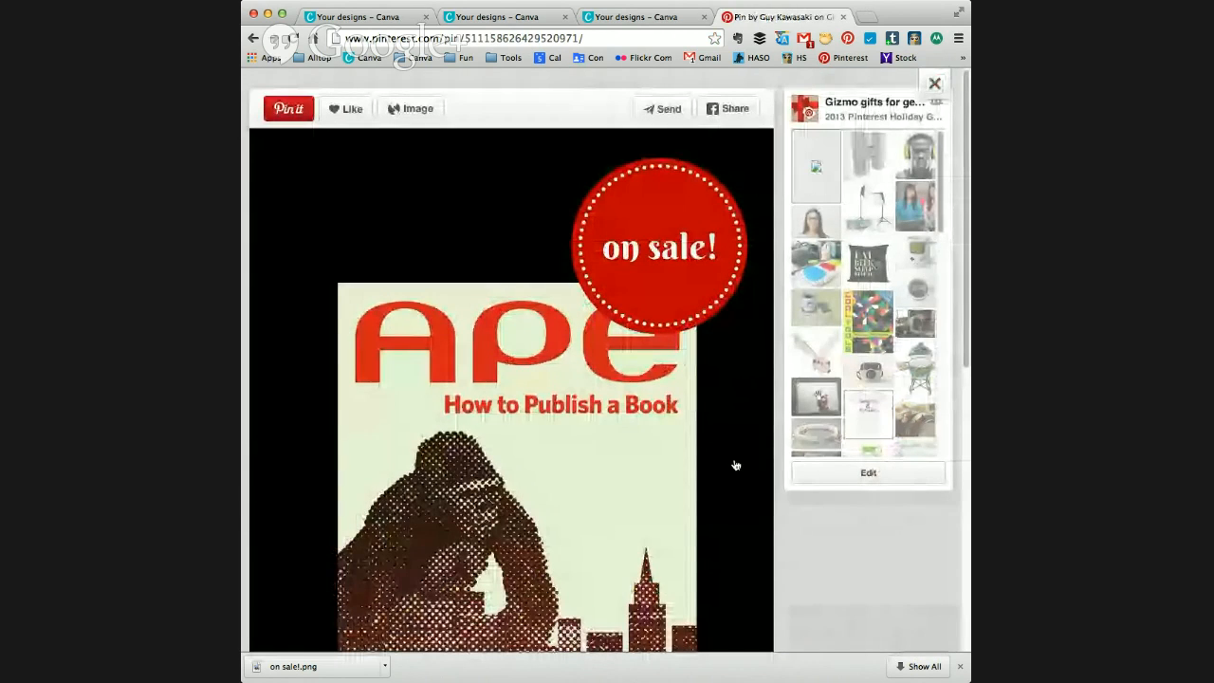
# Step: Look over the published book pin and open its details for editing
pyautogui.scroll(-5, 735, 465)
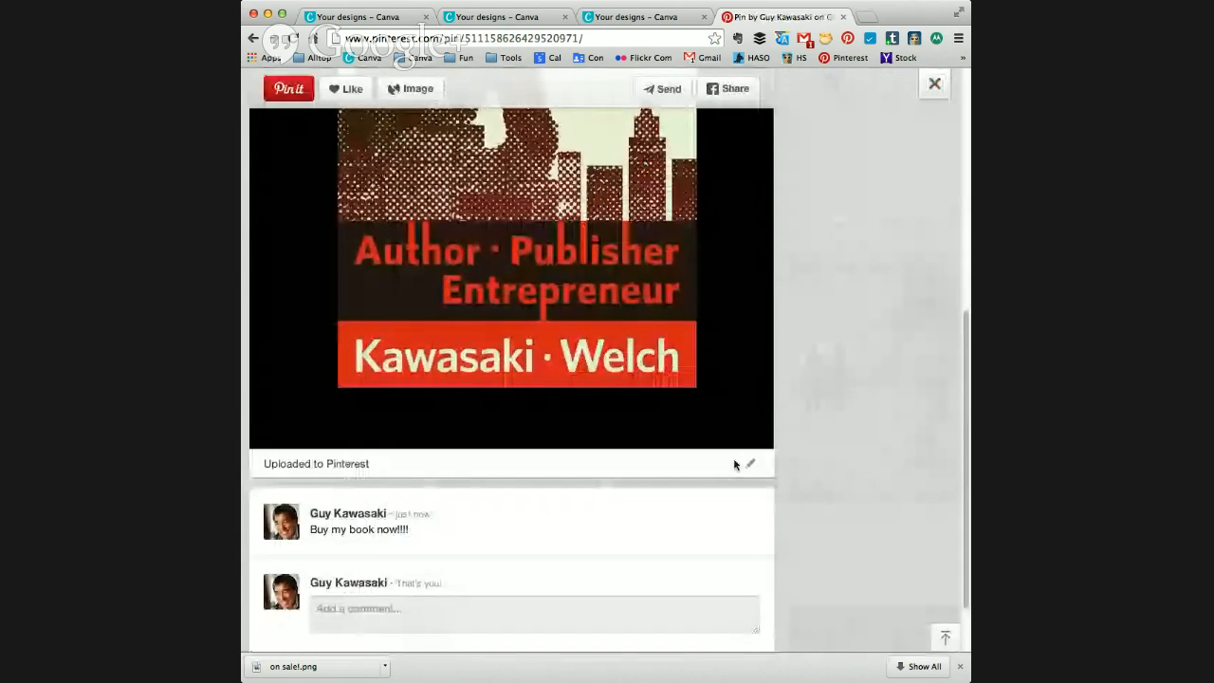
pyautogui.scroll(5, 736, 385)
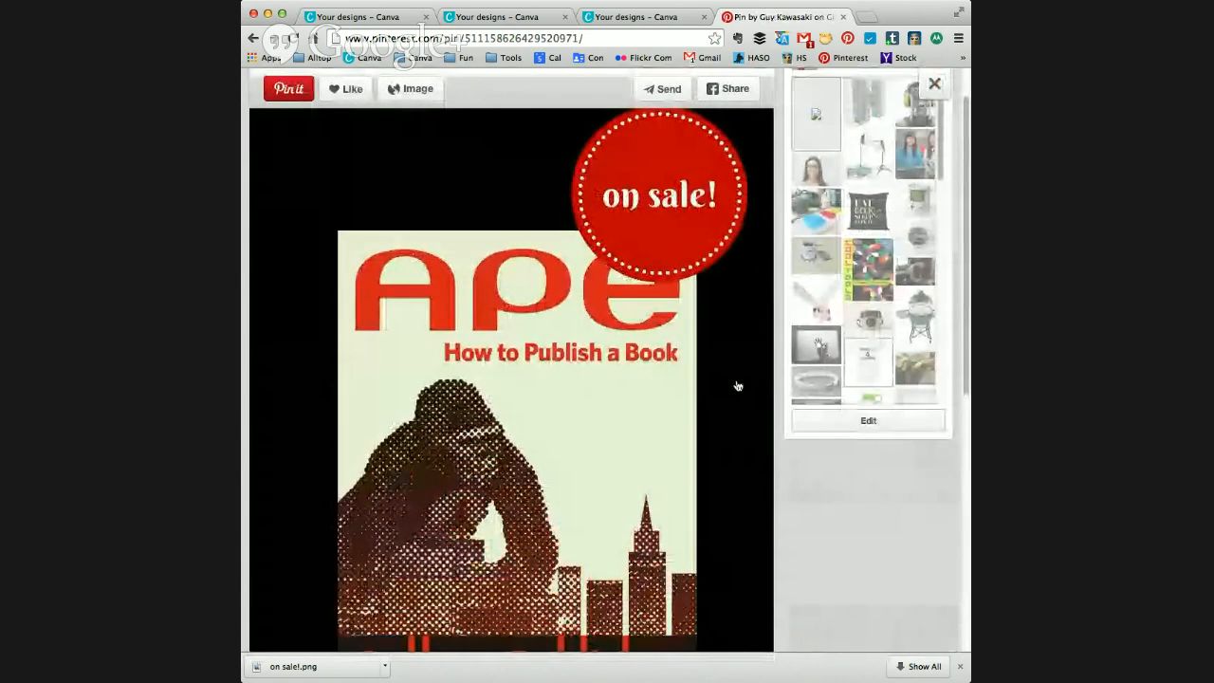
pyautogui.scroll(-5, 738, 385)
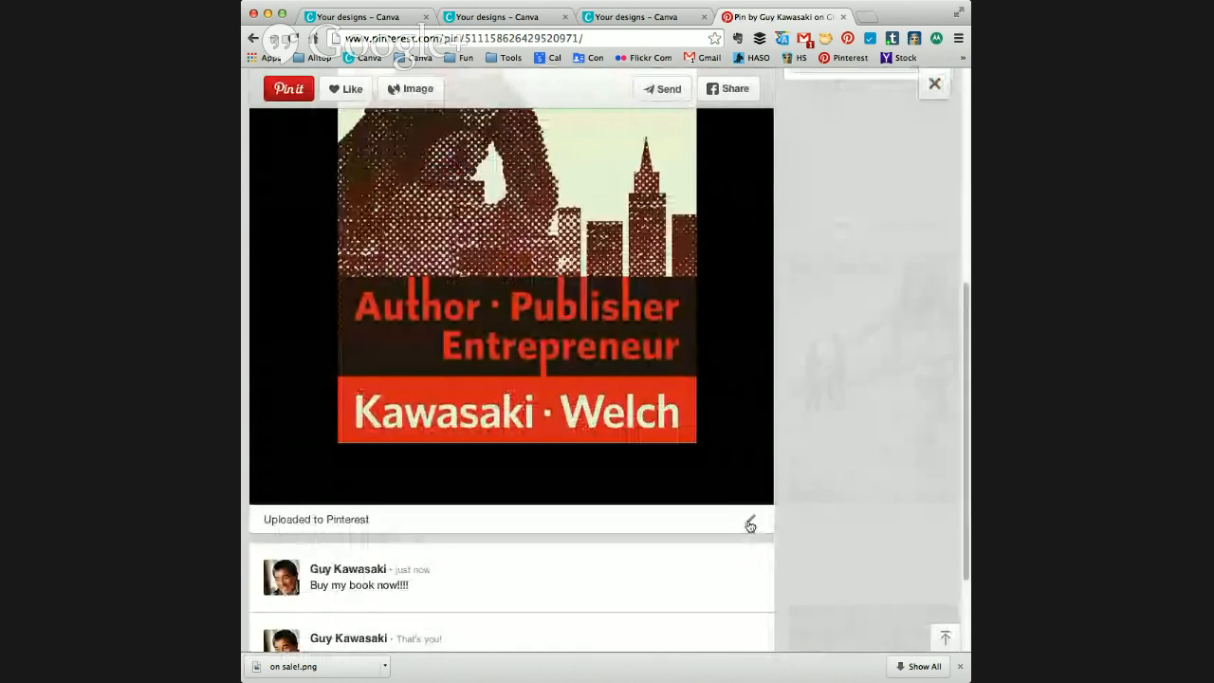
pyautogui.click(750, 524)
pyautogui.click(555, 423)
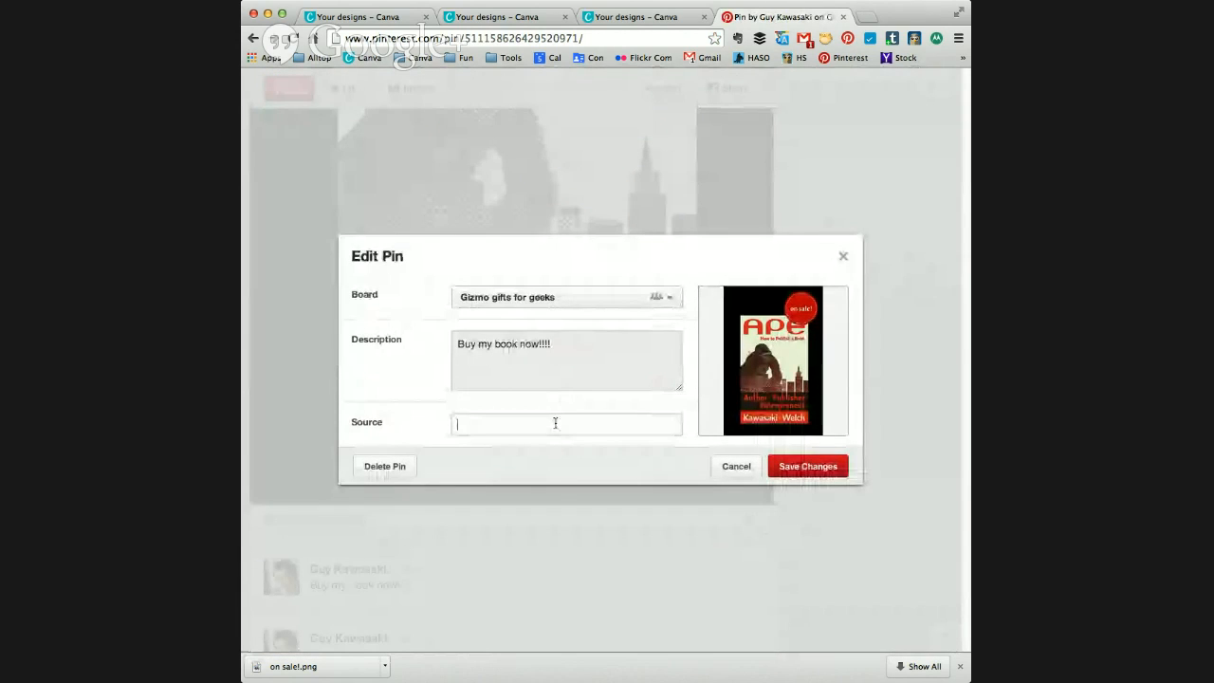
pyautogui.write('zape')
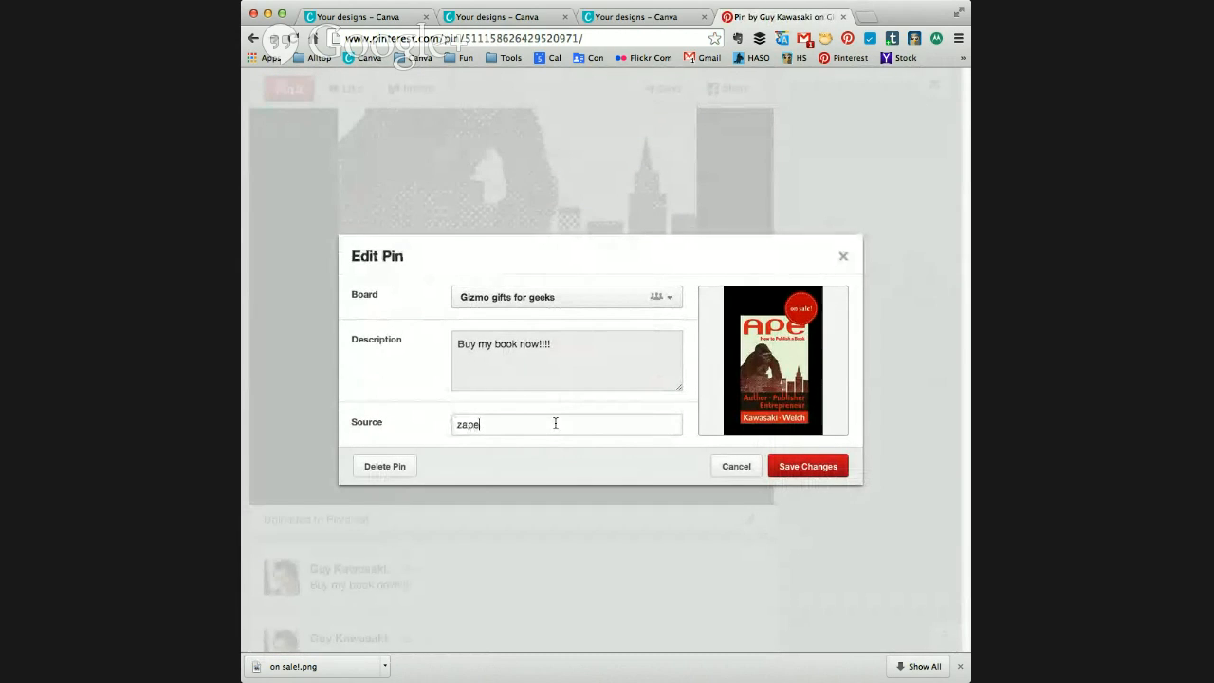
pyautogui.press('BackSpace')
pyautogui.press('BackSpace')
pyautogui.press('BackSpace')
# Step: Paste the APE book's Amazon link as the pin's source and save the changes
pyautogui.press('super+Tab')
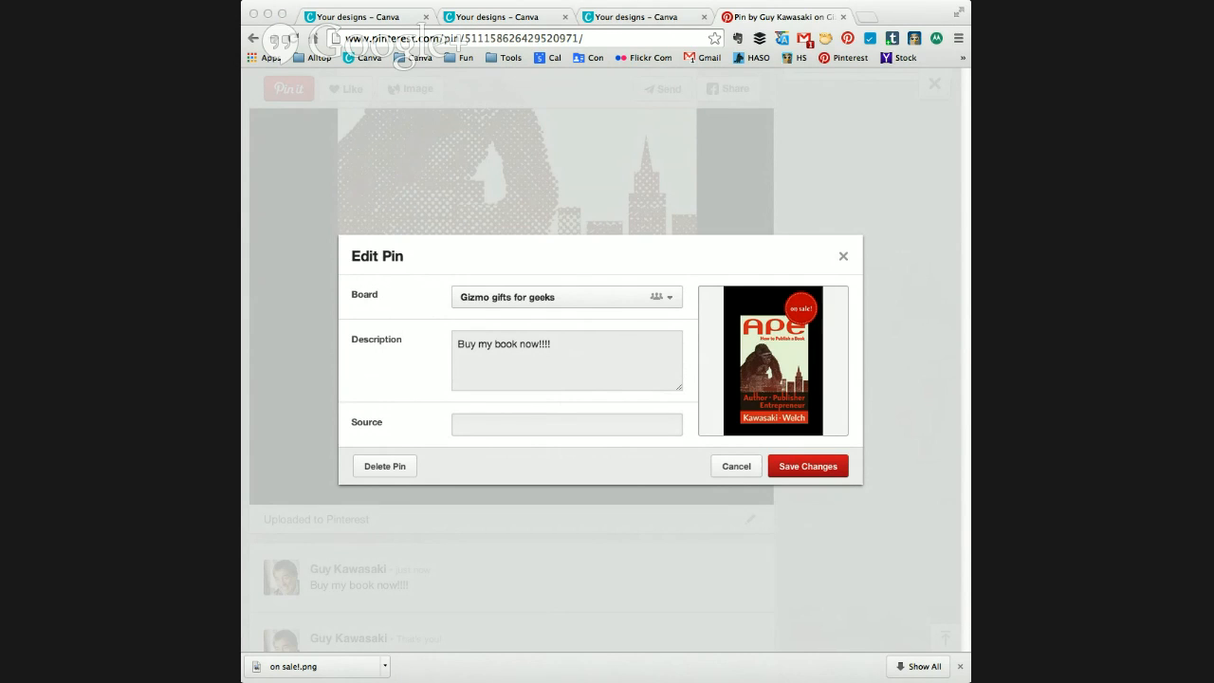
pyautogui.click(532, 425)
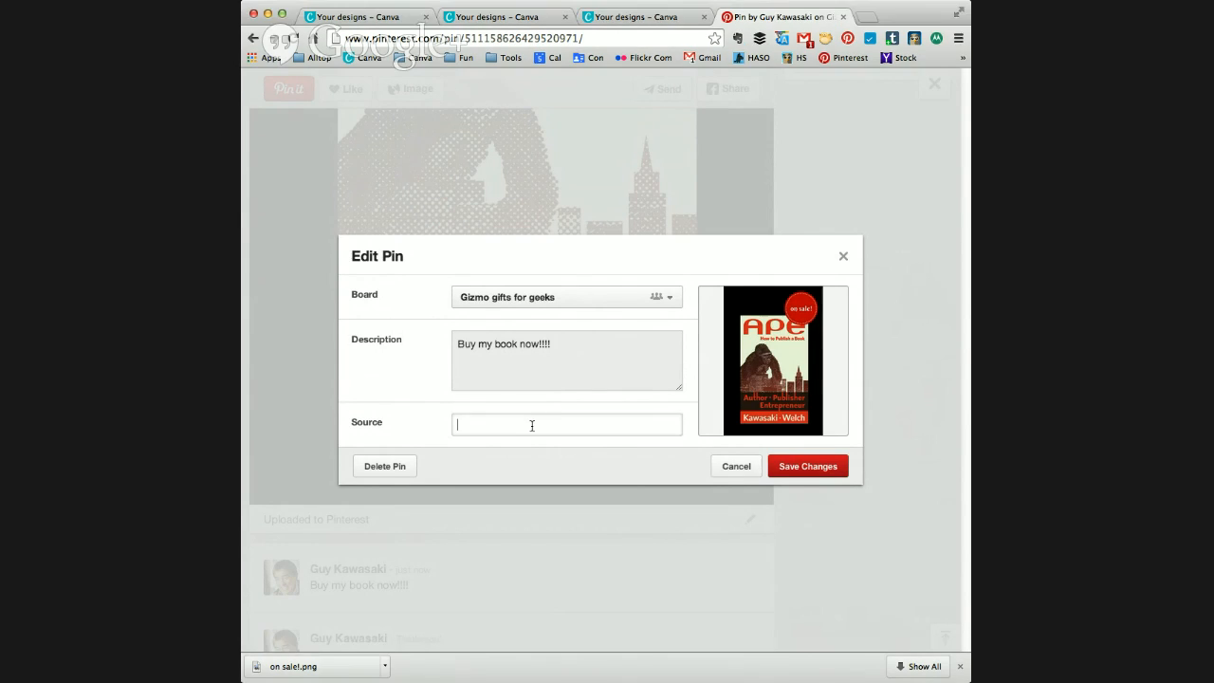
pyautogui.press('super+v')
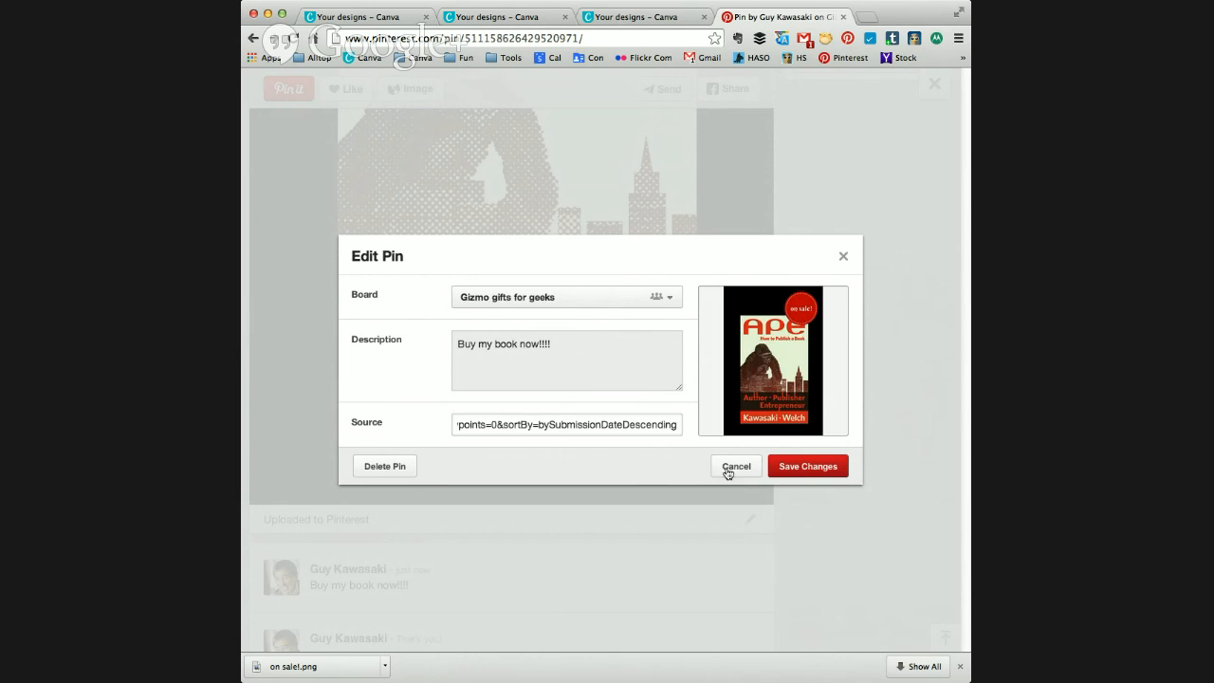
pyautogui.click(806, 467)
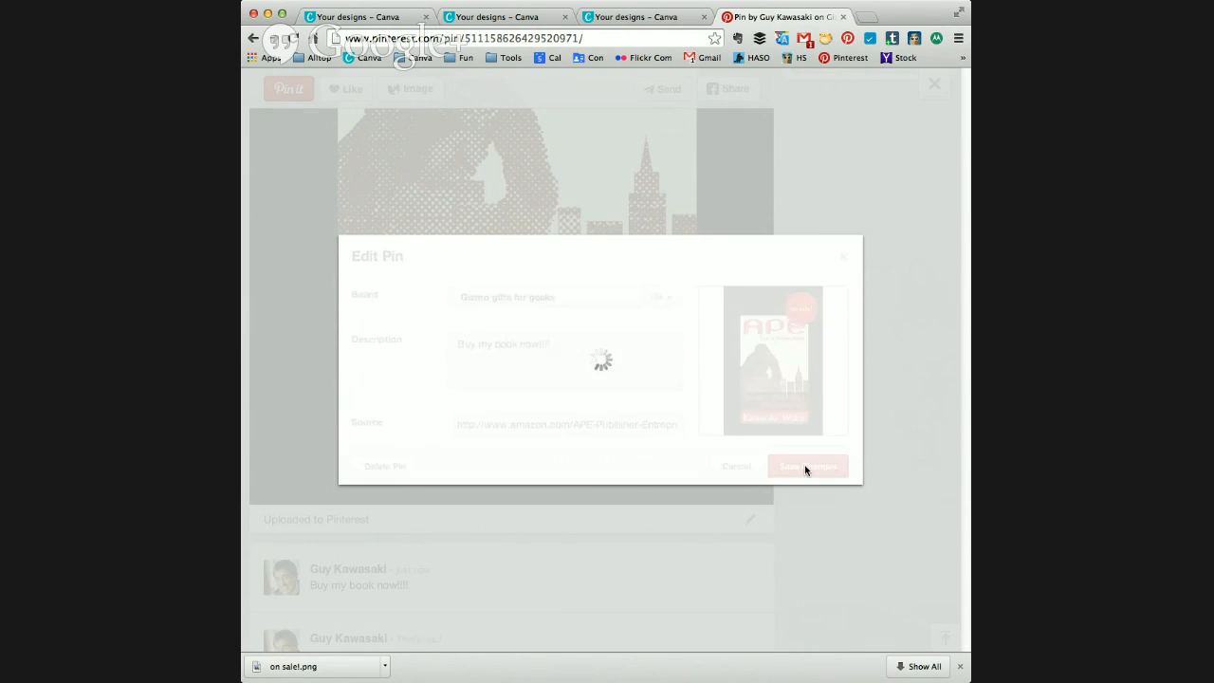
# Step: Enlarge the browser window, test the pin's link by following it to Amazon, and return to the pin
pyautogui.scroll(5, 904, 484)
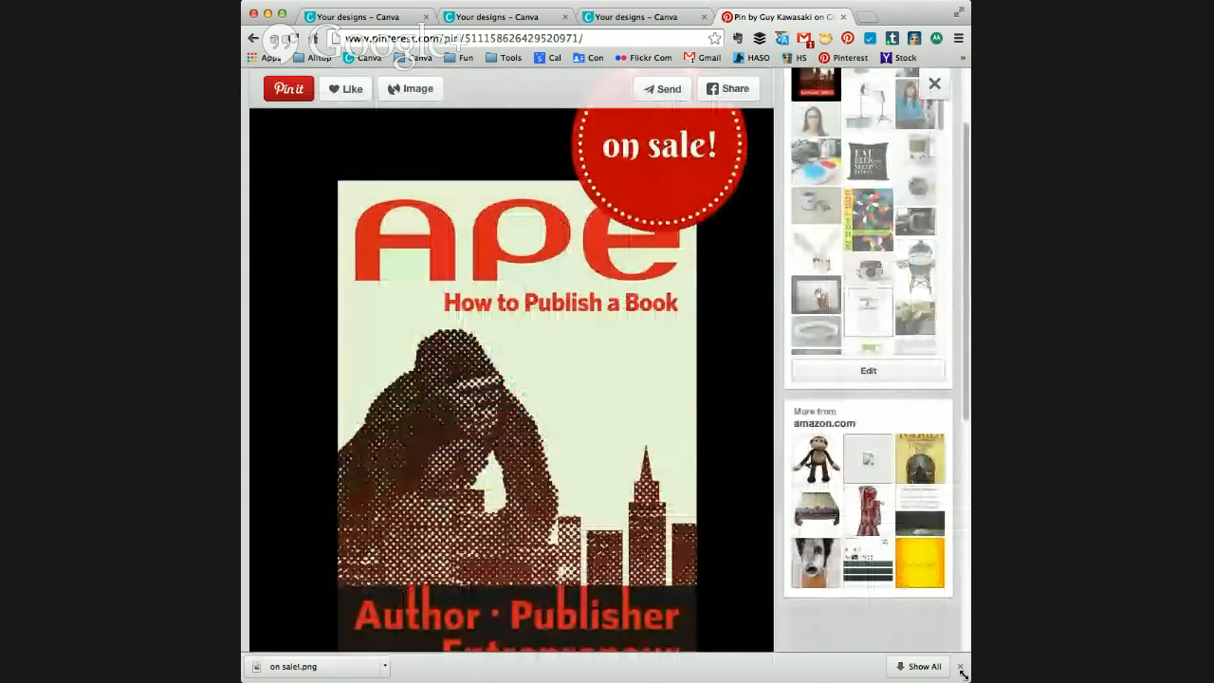
pyautogui.moveTo(965, 677); pyautogui.dragTo(896, 676)
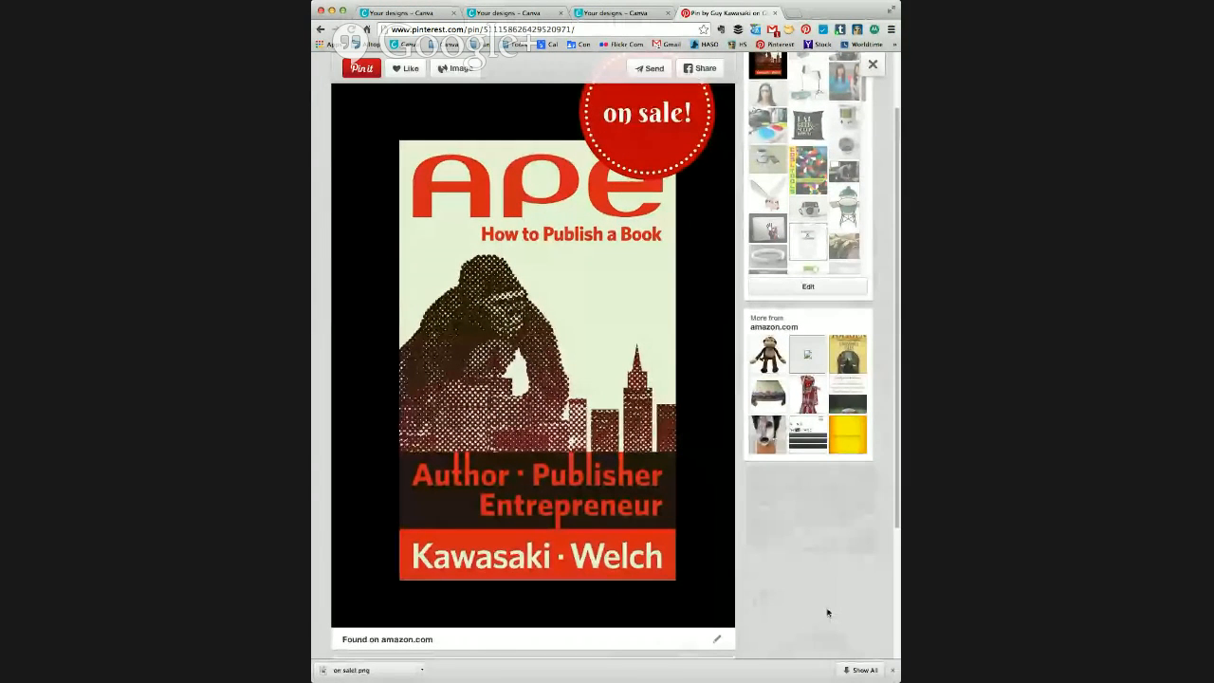
pyautogui.scroll(1, 827, 612)
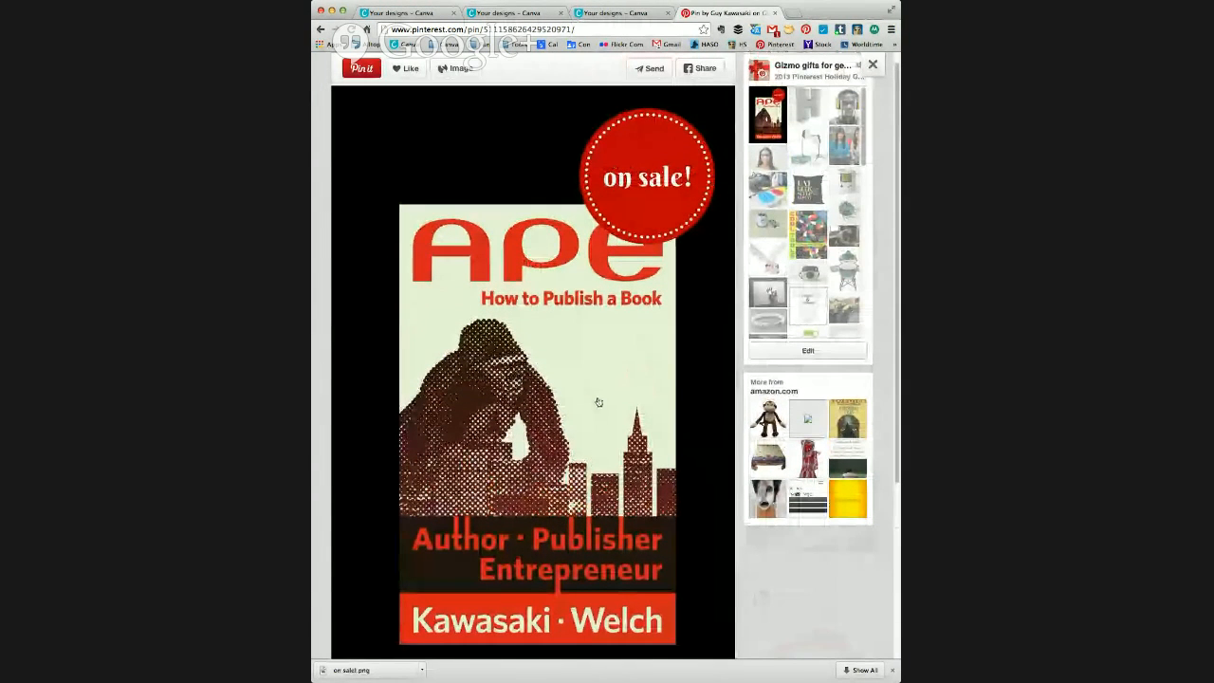
pyautogui.click(599, 402)
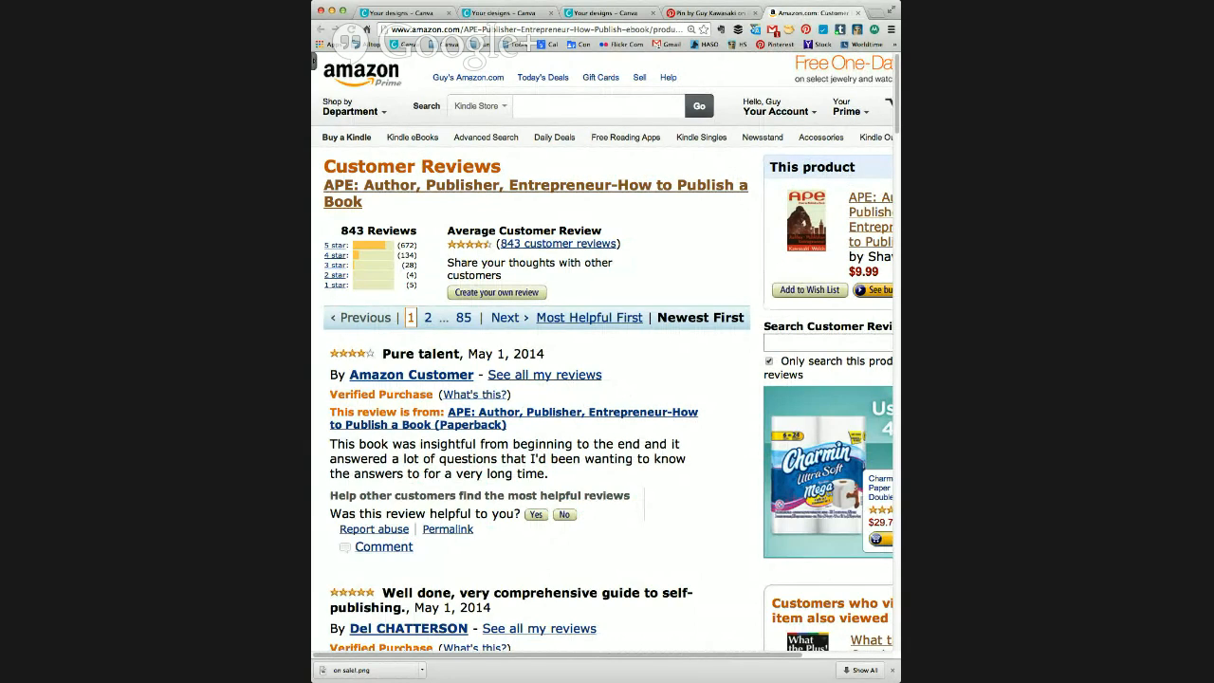
pyautogui.press('super+w')
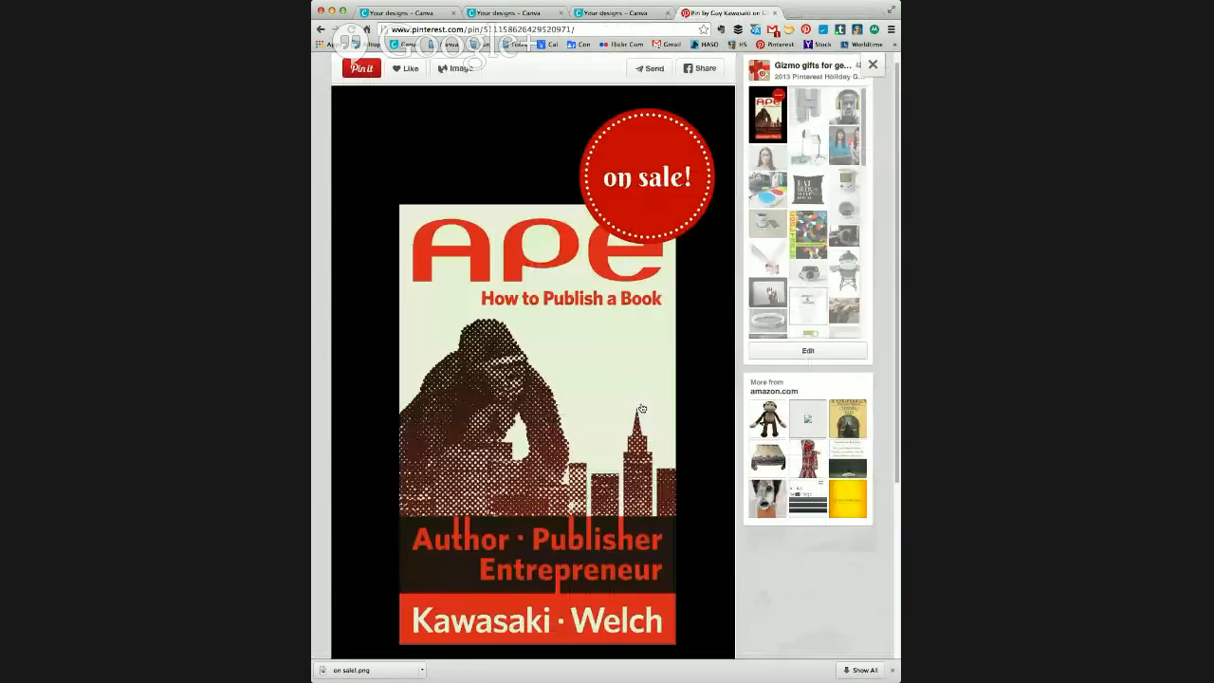
# Step: Examine Canva's pin "Pinterest: the Ultimate Discovery Engine to Find and Save the Things You Love", including its source and description
pyautogui.press('super+w')
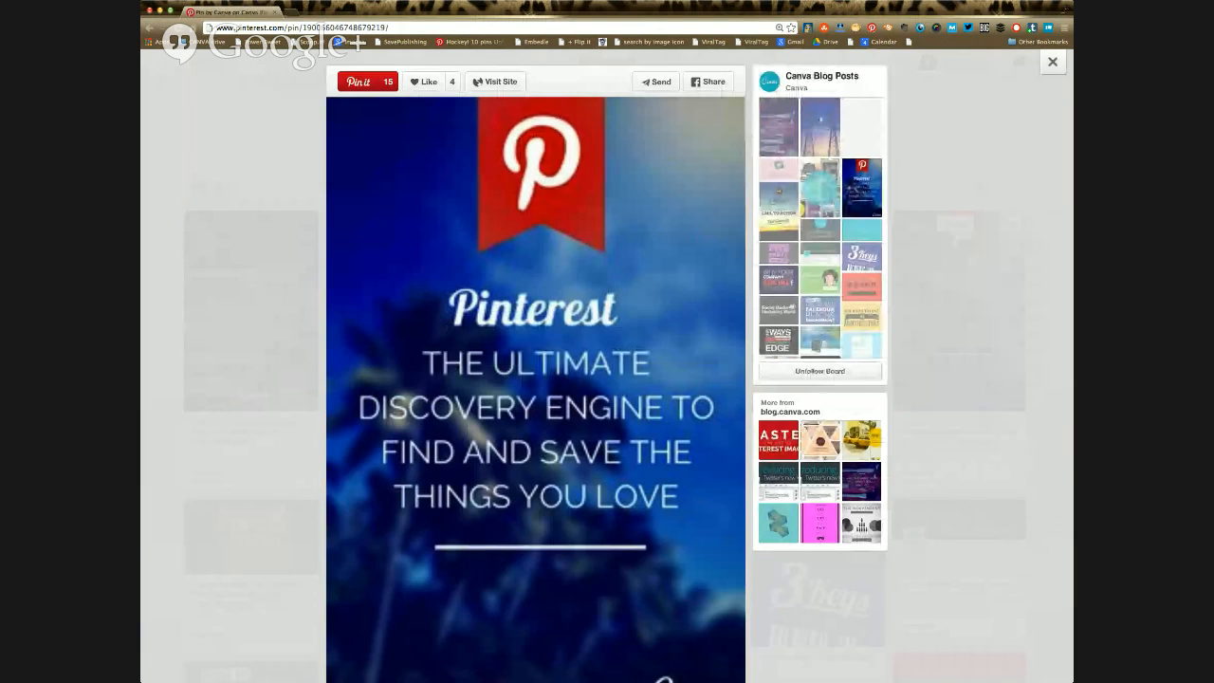
pyautogui.scroll(-1, 536, 379)
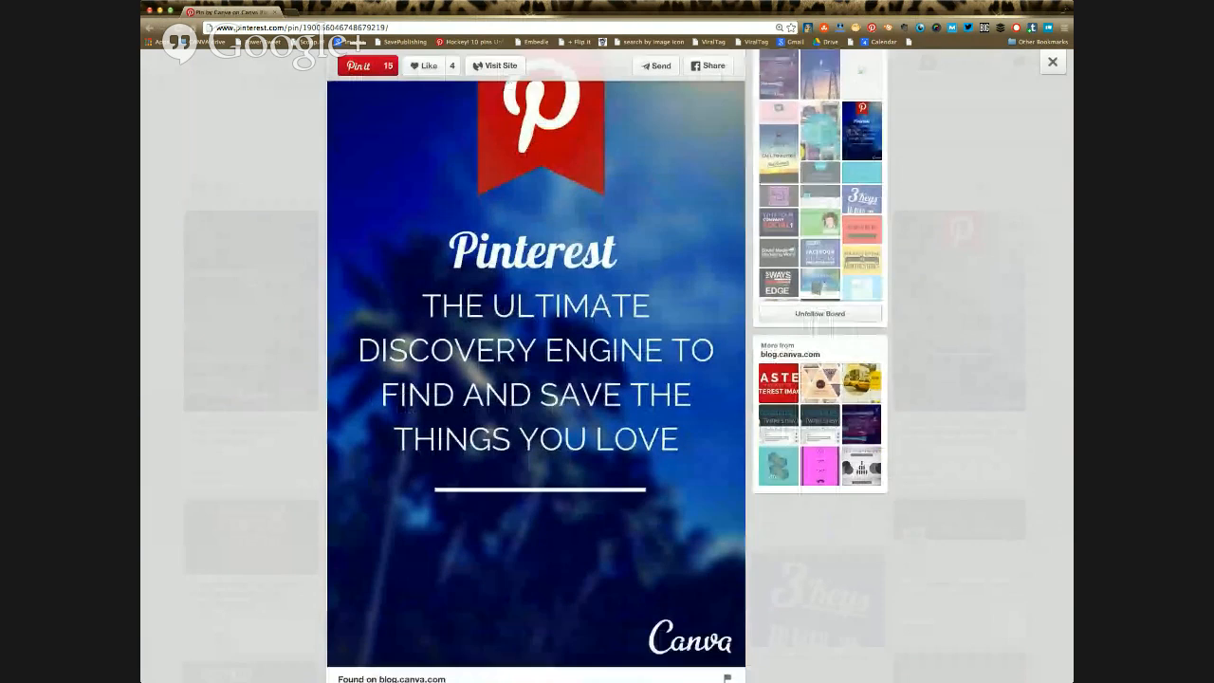
pyautogui.scroll(-2, 536, 379)
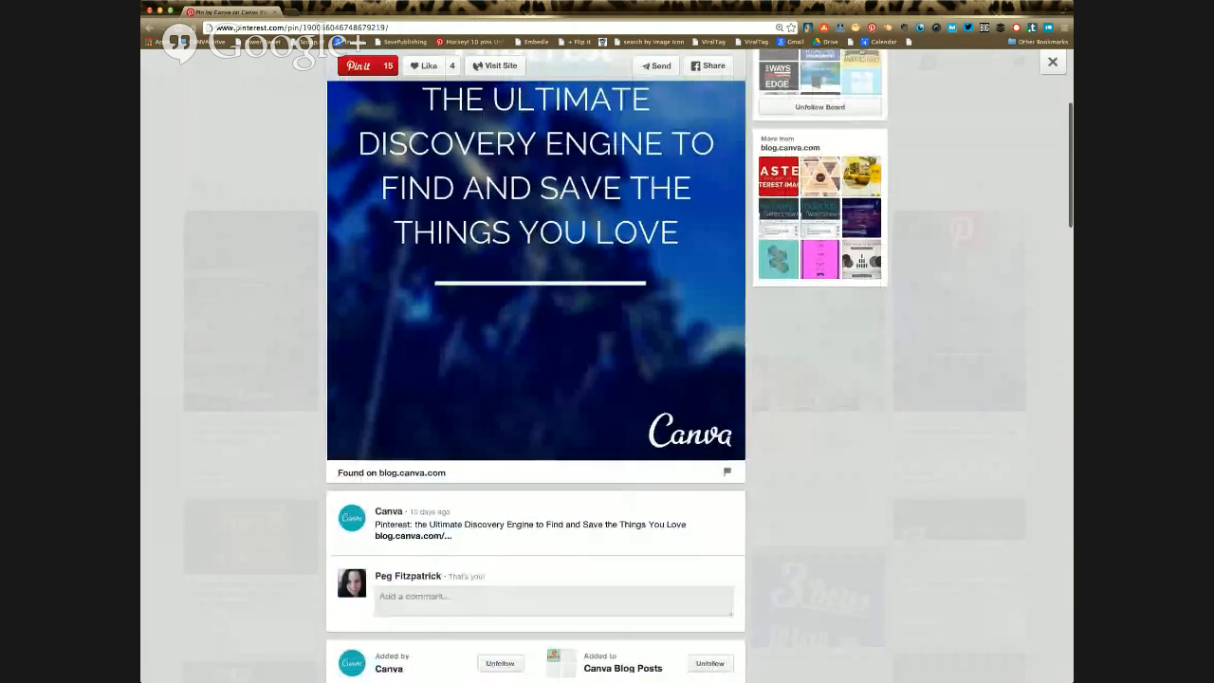
pyautogui.scroll(1, 536, 380)
pyautogui.scroll(1, 536, 379)
pyautogui.scroll(4, 536, 379)
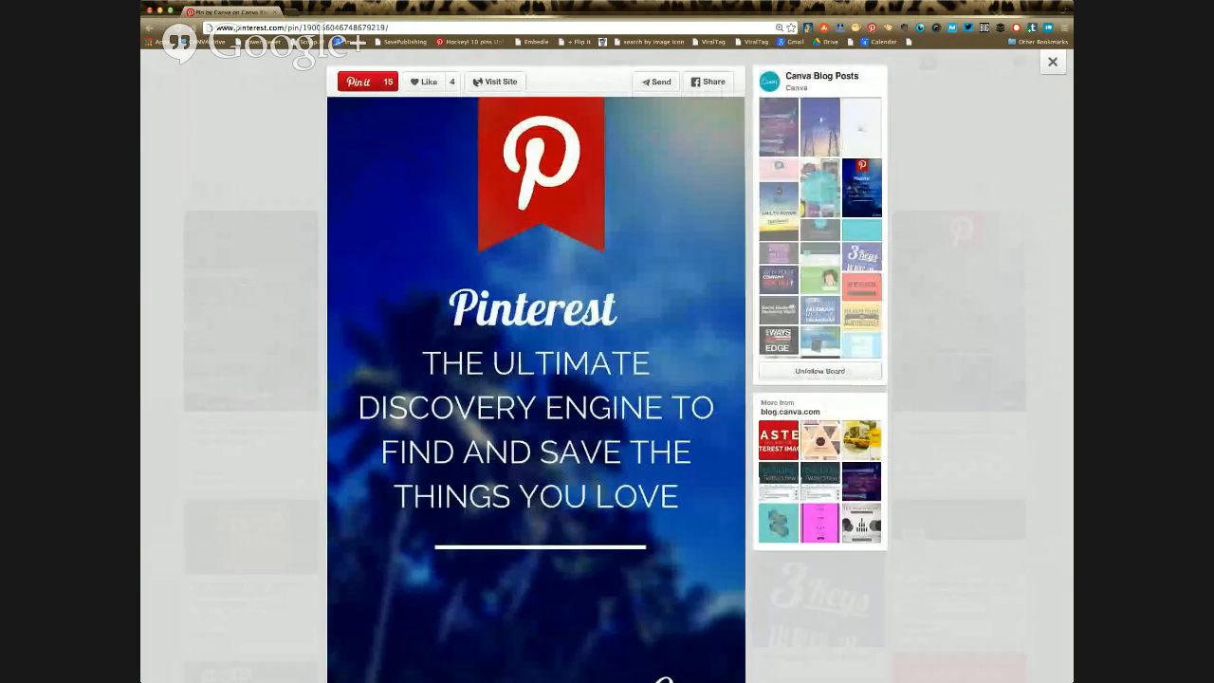
# Step: Return to the Canva Blog Posts board and look over its pin graphics
pyautogui.click(1052, 62)
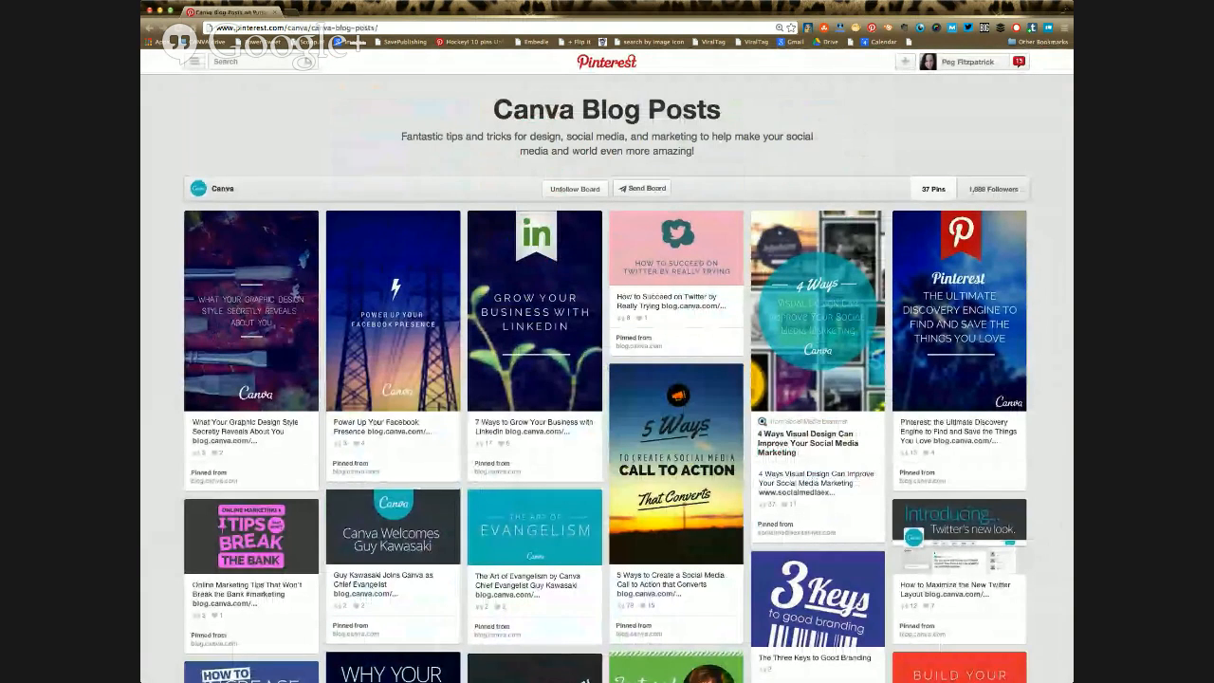
pyautogui.scroll(-1, 816, 314)
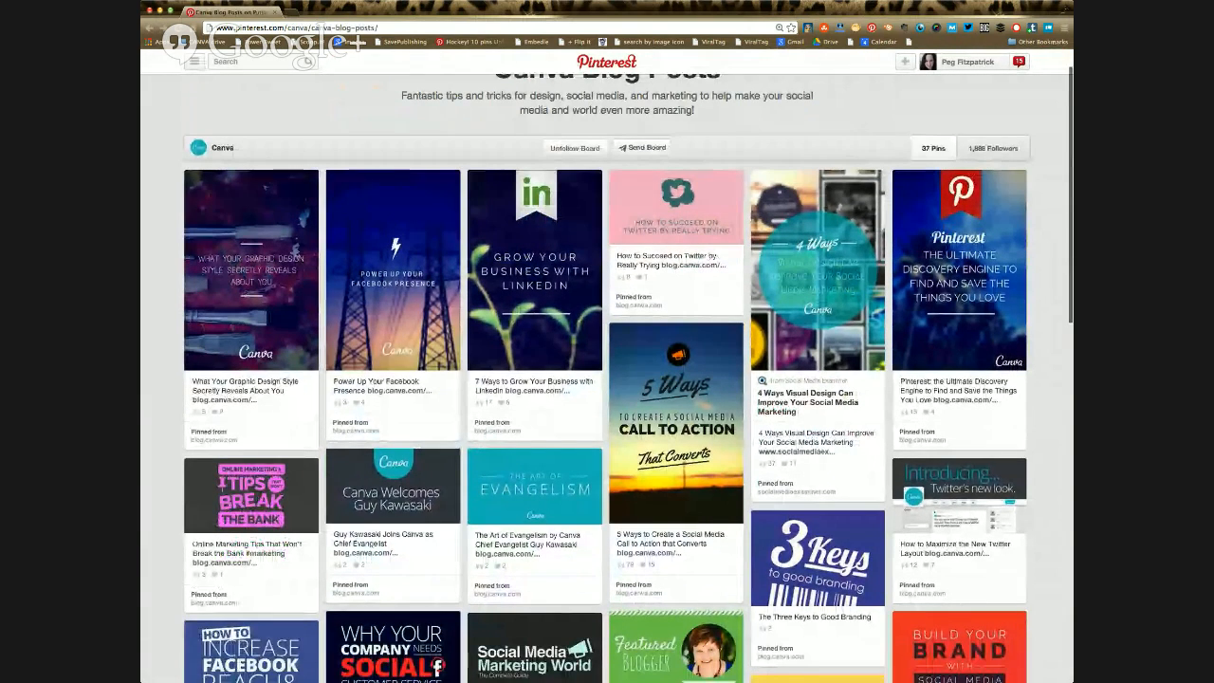
pyautogui.scroll(-1, 607, 379)
pyautogui.scroll(-1, 607, 379)
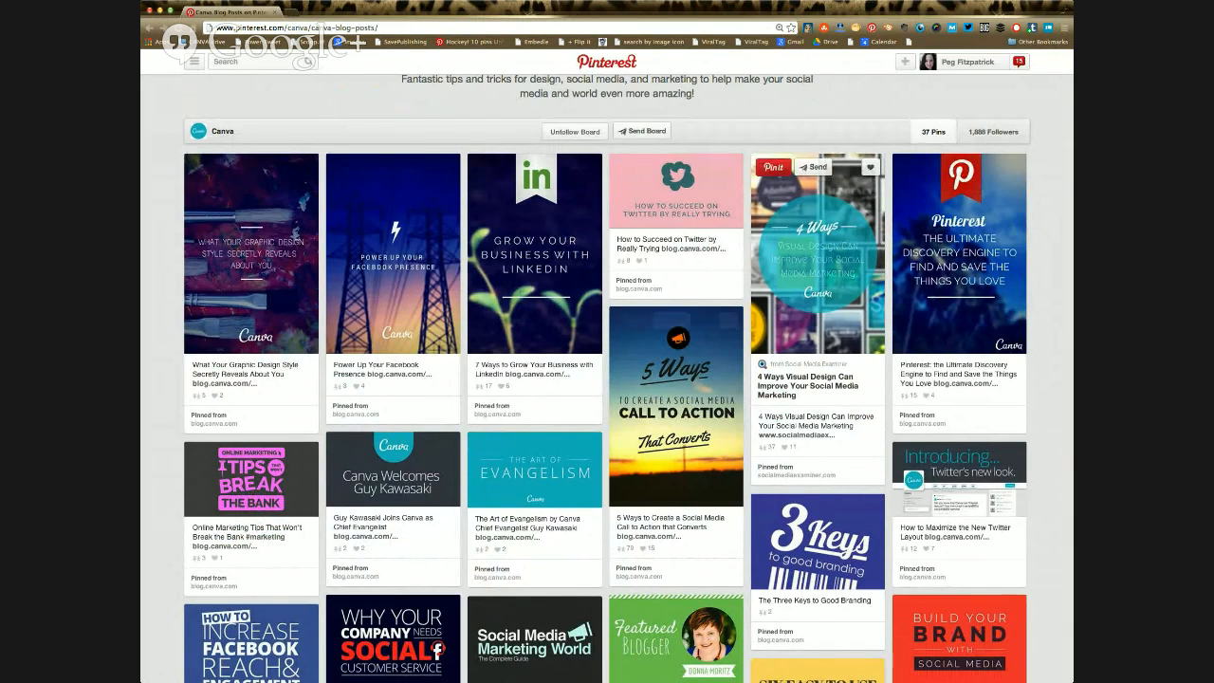
# Step: Open the pin "5 Ways to Create a Social Media Call to Action that Converts" and examine its graphic
pyautogui.click(676, 406)
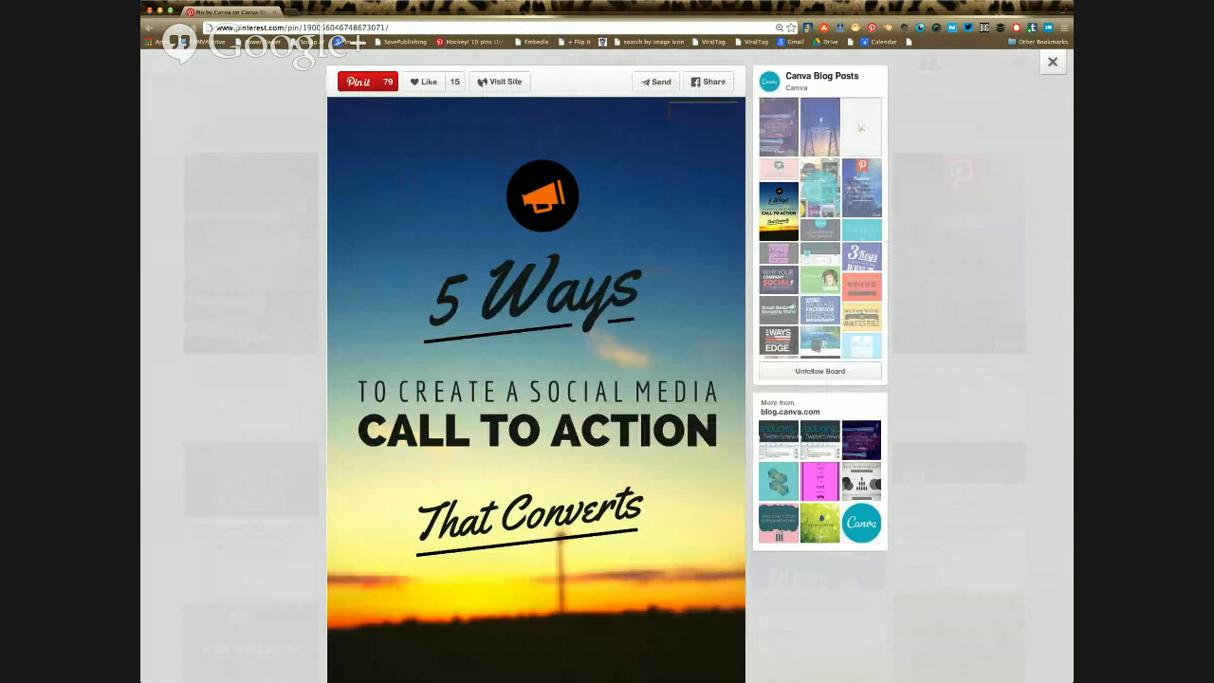
pyautogui.scroll(-1, 607, 379)
pyautogui.scroll(-3, 536, 380)
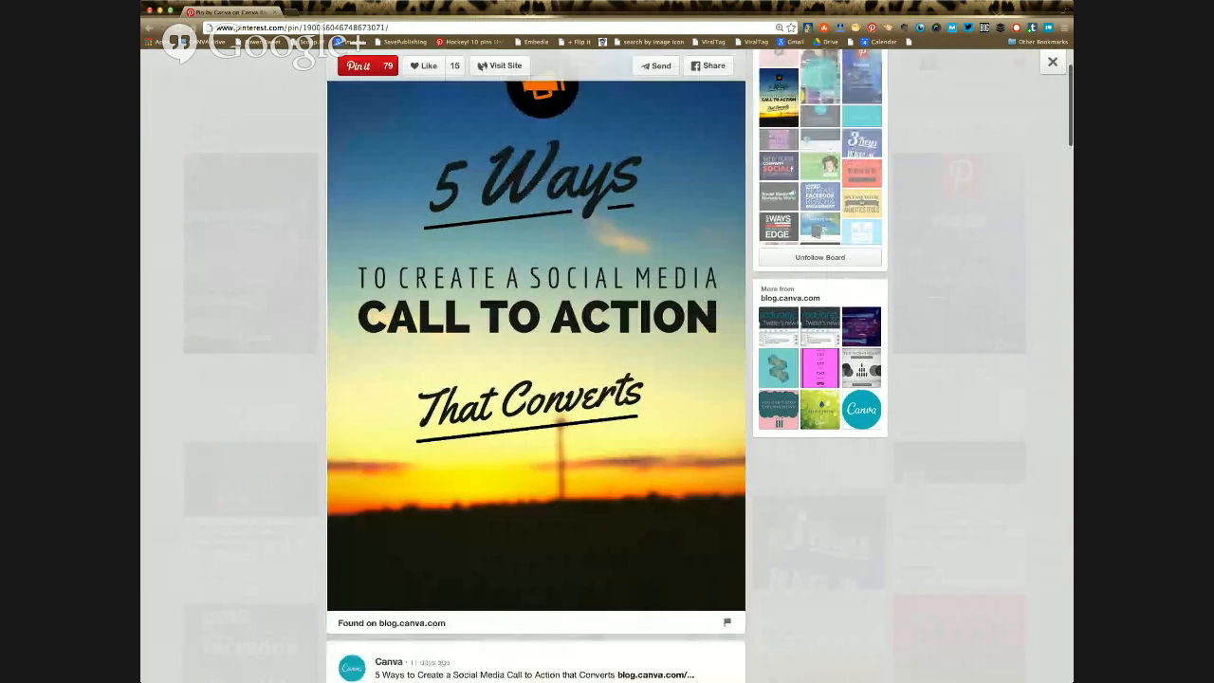
pyautogui.scroll(3, 536, 333)
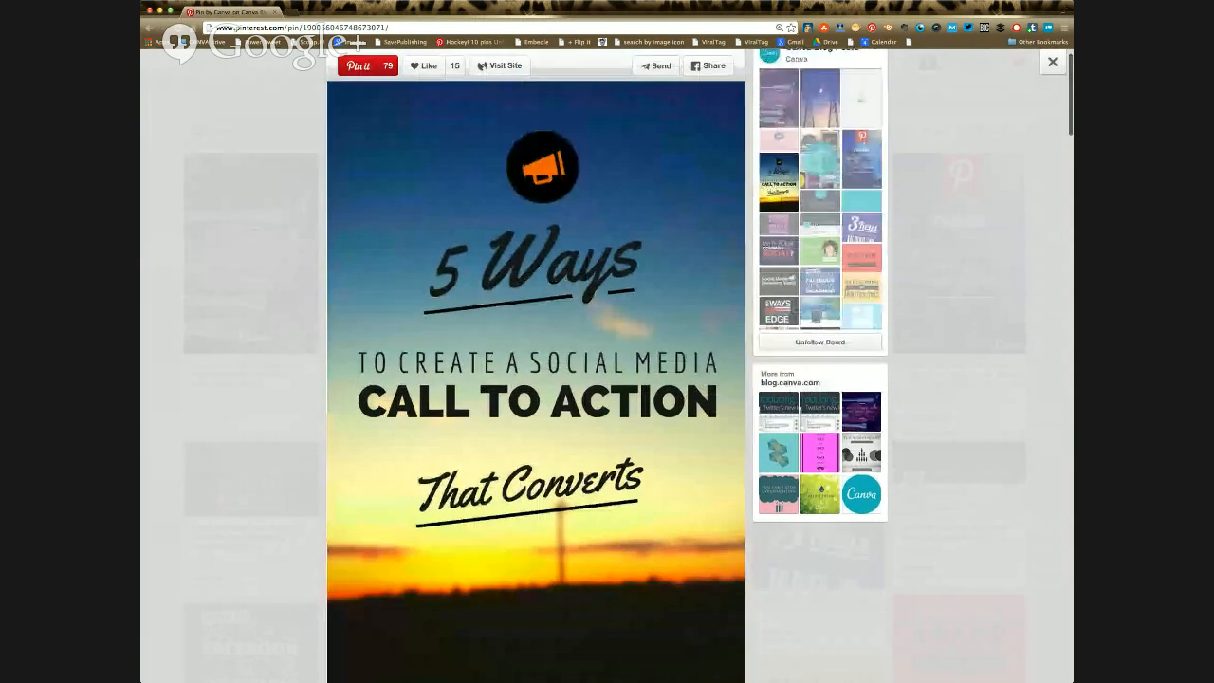